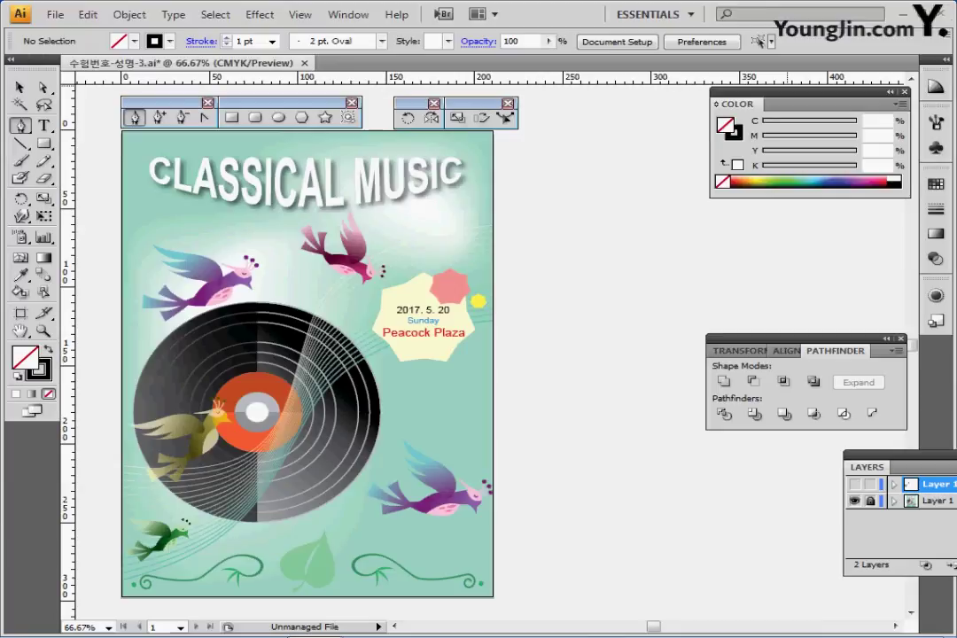
Step: Switch visibility from the finished poster's layer to the bird artwork's layer and zoom in on the bird at 200%
{"action": "left_click", "coordinate": [855, 502]}
{"action": "key", "text": "ctrl+y"}
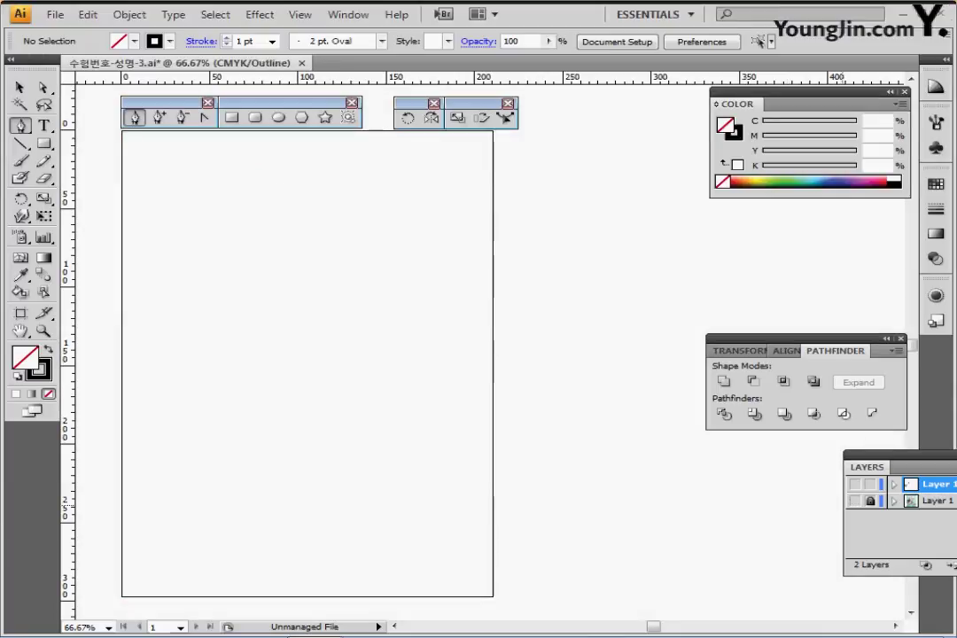
{"action": "left_click_drag", "start_coordinate": [266, 311], "coordinate": [599, 432]}
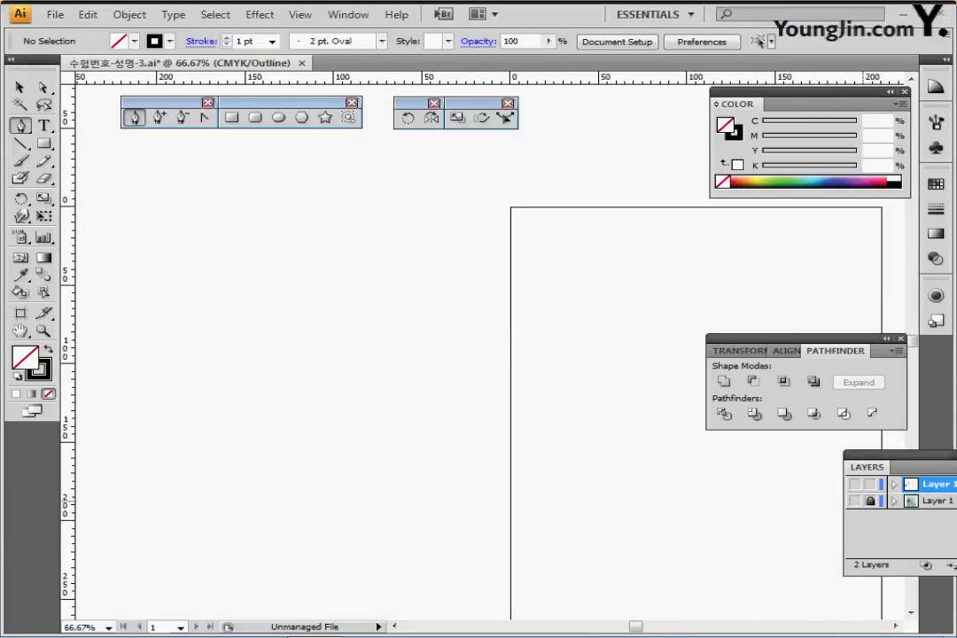
{"action": "key", "text": "ctrl+y"}
{"action": "left_click", "coordinate": [359, 304], "text": "ctrl"}
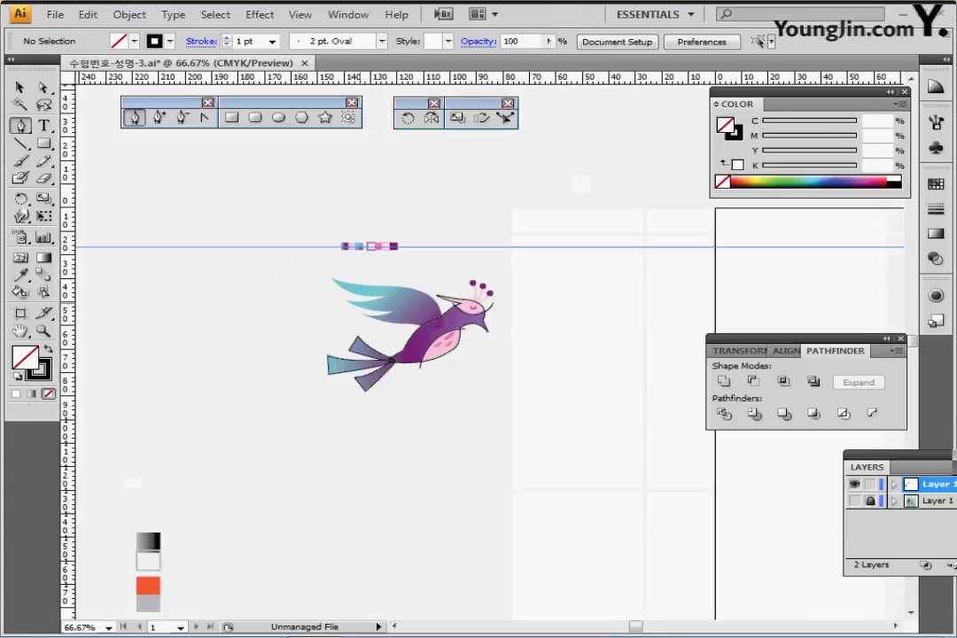
{"action": "left_click", "coordinate": [342, 310], "text": "ctrl"}
{"action": "left_click", "coordinate": [529, 374], "text": "ctrl"}
{"action": "left_click_drag", "start_coordinate": [636, 352], "coordinate": [329, 296]}
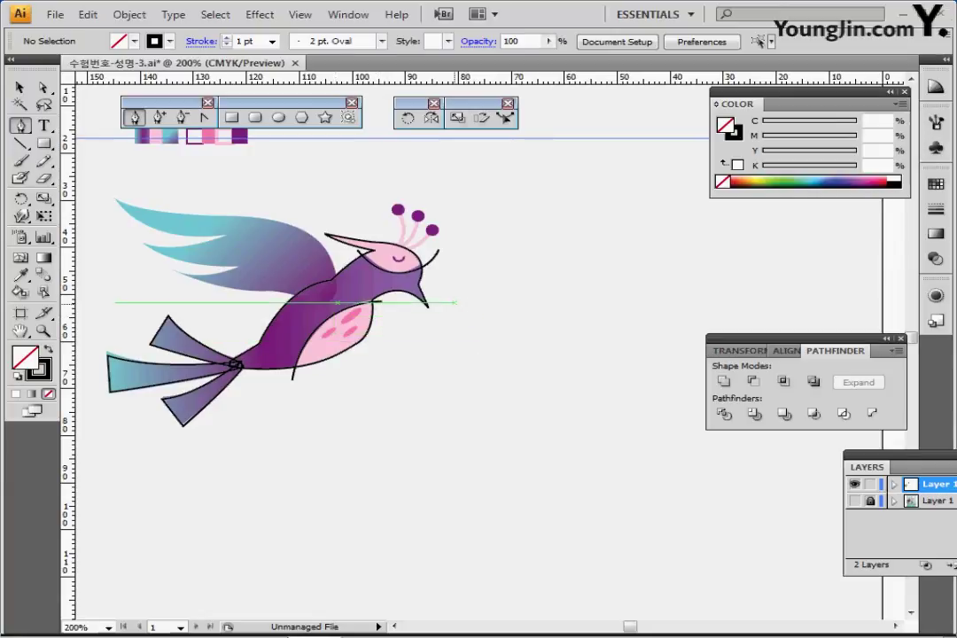
Step: Move the bird's body outline and upper tail feather outline together into the empty area beside the coloured bird
{"action": "left_click", "coordinate": [235, 364]}
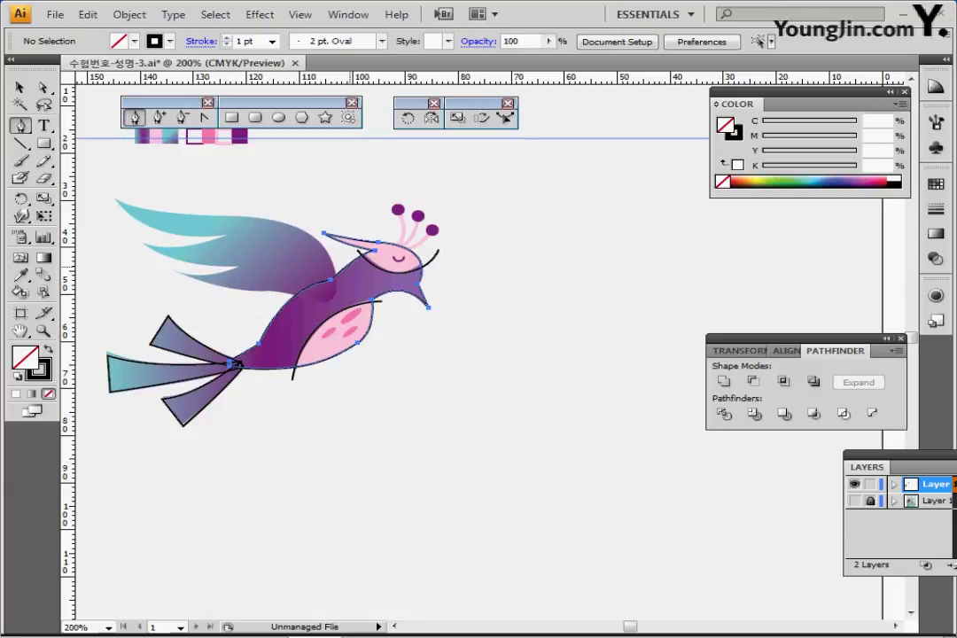
{"action": "left_click", "coordinate": [233, 364], "text": "ctrl"}
{"action": "left_click", "coordinate": [167, 317], "text": "ctrl+shift"}
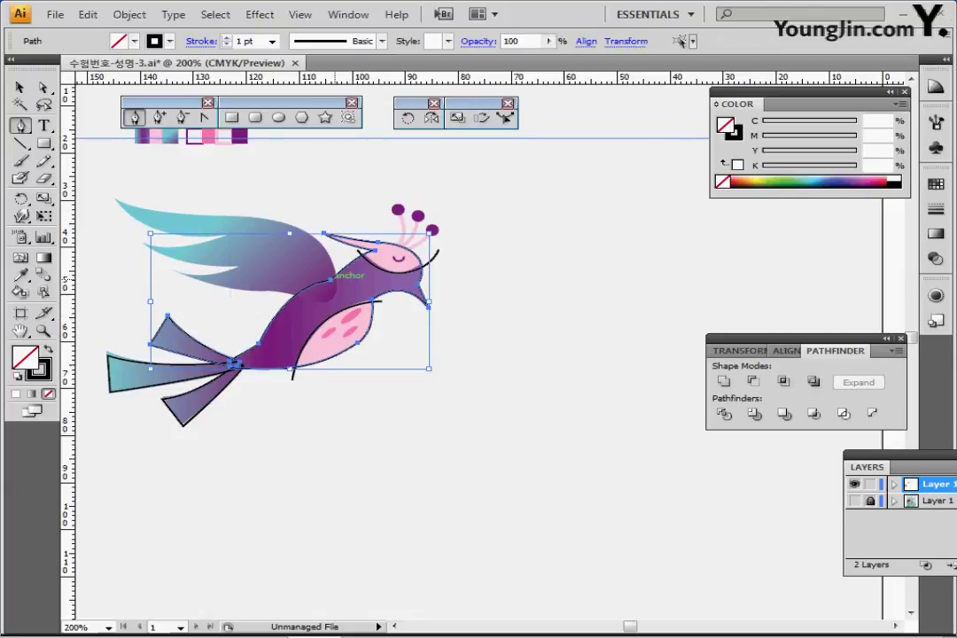
{"action": "left_click_drag", "start_coordinate": [331, 279], "coordinate": [704, 278]}
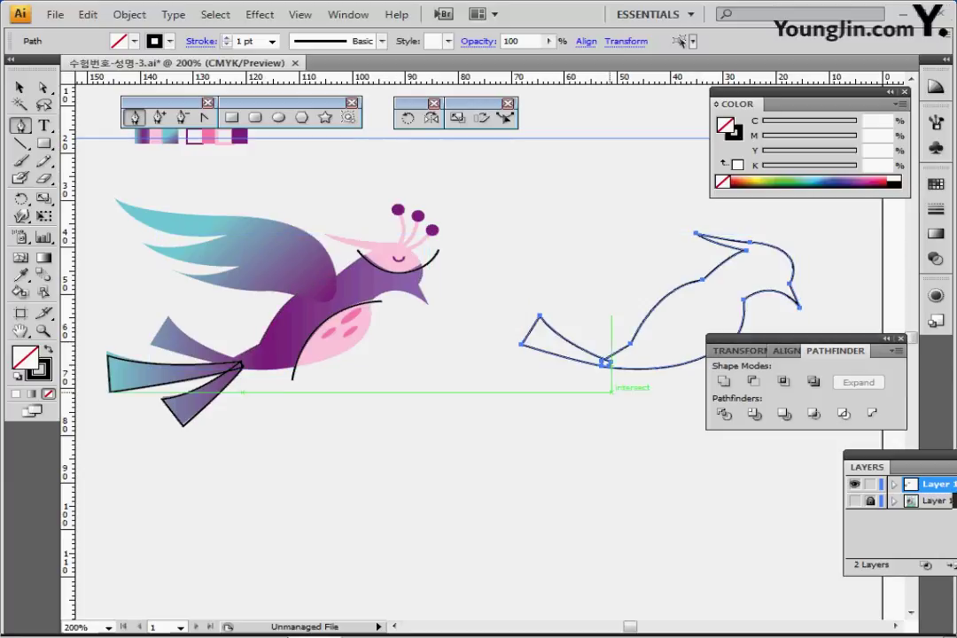
Step: Rotate a copy of the upper tail feather downward about its inner end and repeat it to make three feathers
{"action": "left_click_drag", "start_coordinate": [612, 391], "coordinate": [582, 361]}
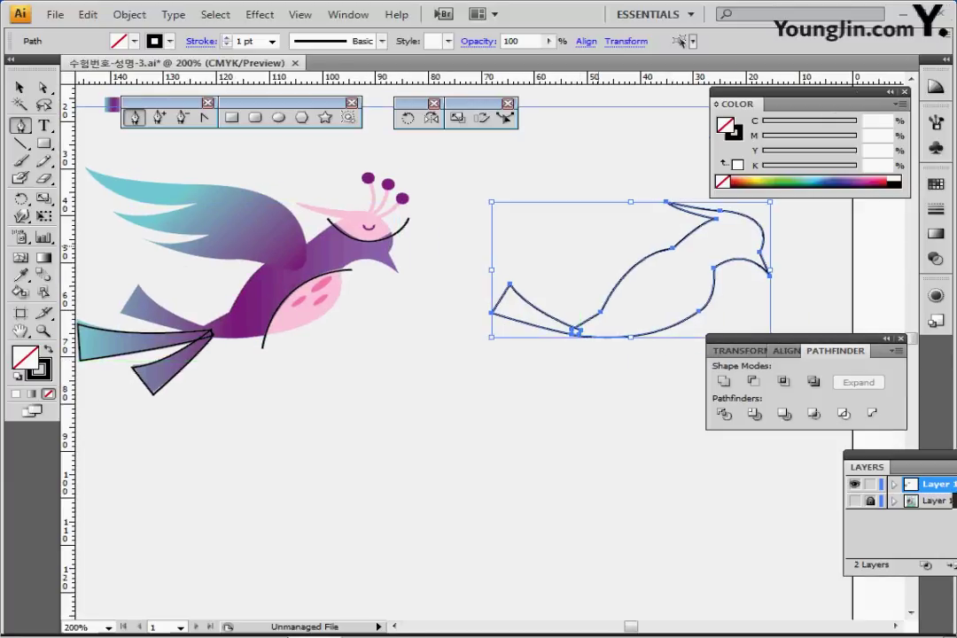
{"action": "left_click", "coordinate": [654, 237], "text": "ctrl"}
{"action": "left_click", "coordinate": [625, 277], "text": "ctrl"}
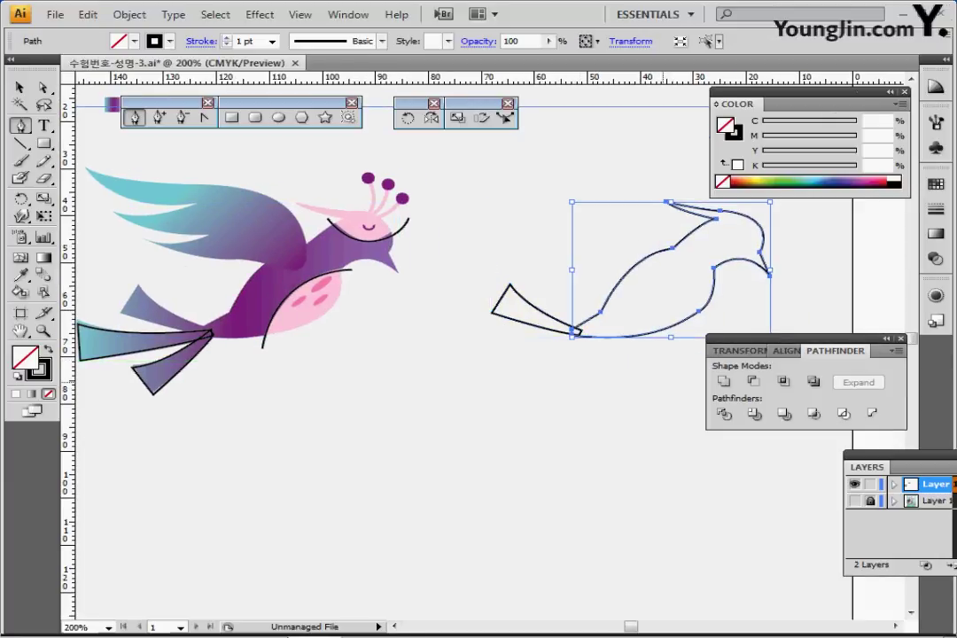
{"action": "left_click_drag", "start_coordinate": [483, 261], "coordinate": [524, 321]}
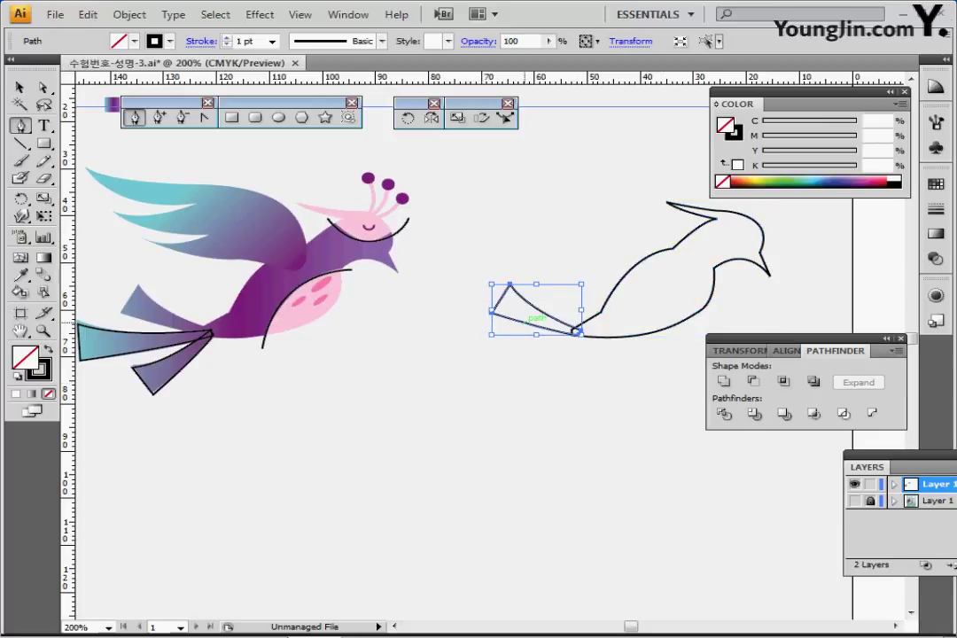
{"action": "left_click", "coordinate": [452, 385], "text": "ctrl"}
{"action": "left_click_drag", "start_coordinate": [487, 257], "coordinate": [524, 306]}
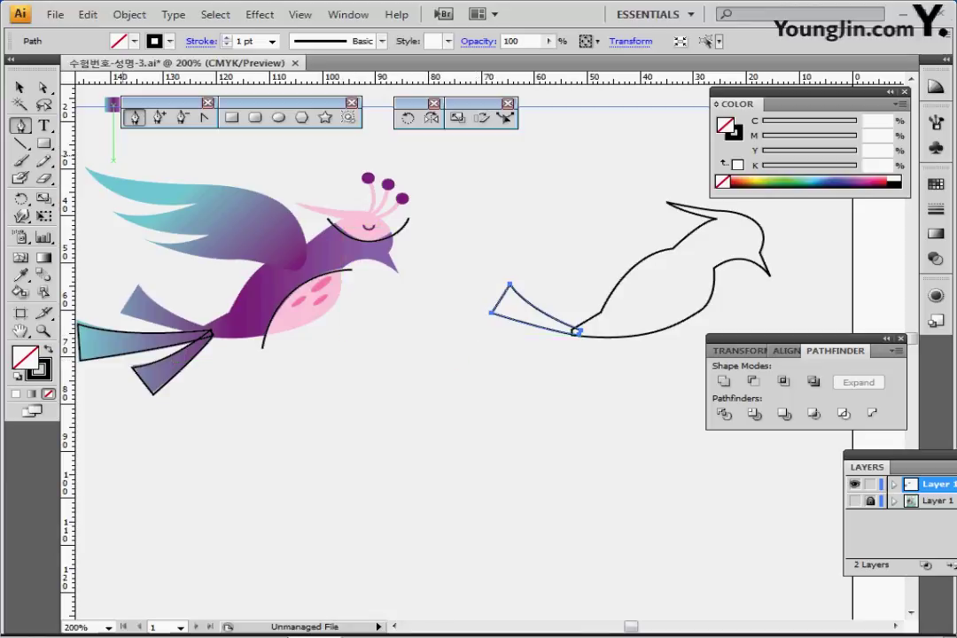
{"action": "left_click", "coordinate": [407, 118]}
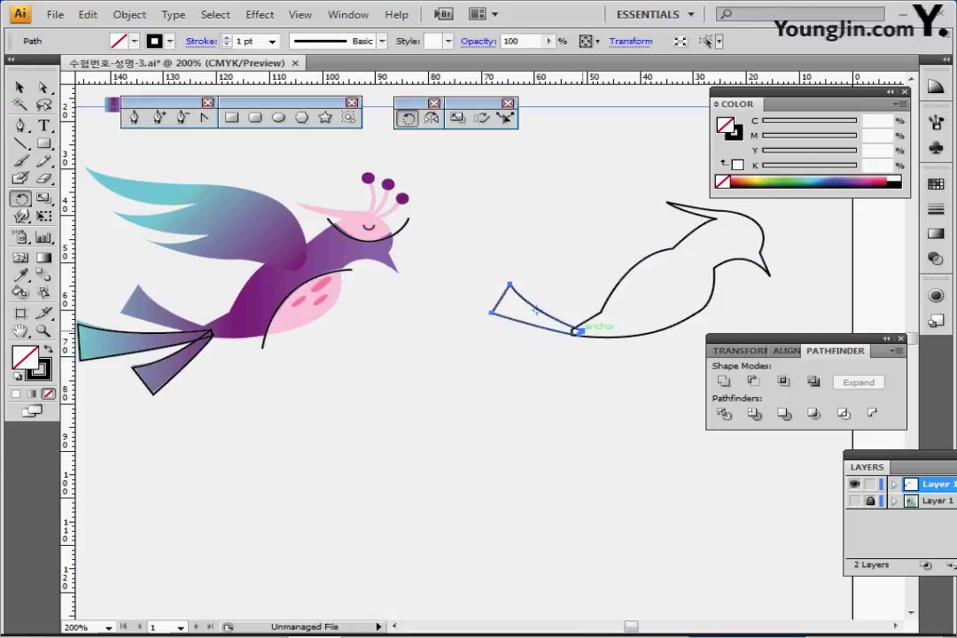
{"action": "left_click", "coordinate": [576, 331]}
{"action": "left_click_drag", "start_coordinate": [473, 260], "coordinate": [461, 321]}
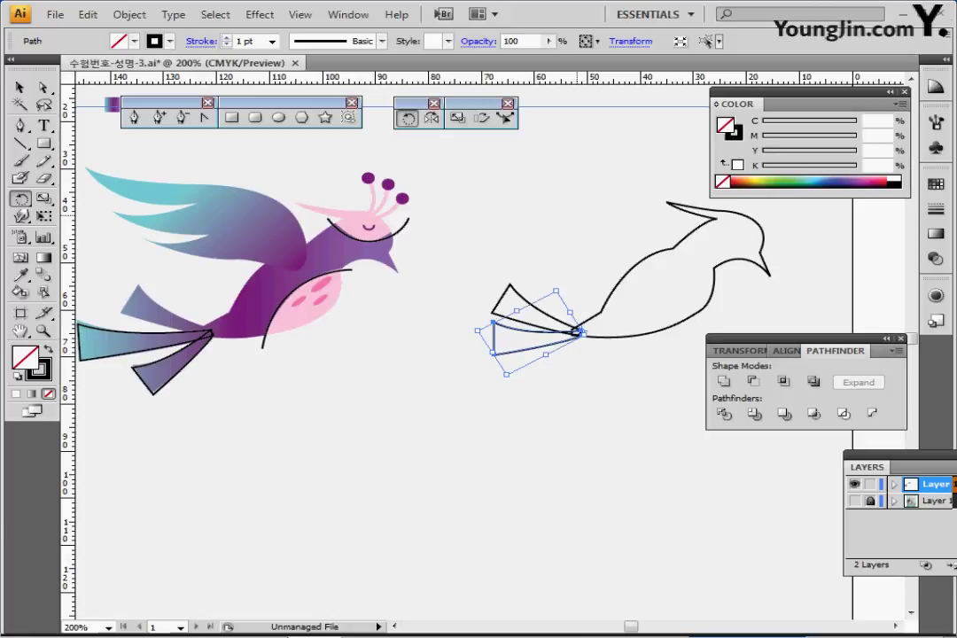
{"action": "key", "text": "ctrl+d"}
{"action": "left_click", "coordinate": [554, 201], "text": "ctrl"}
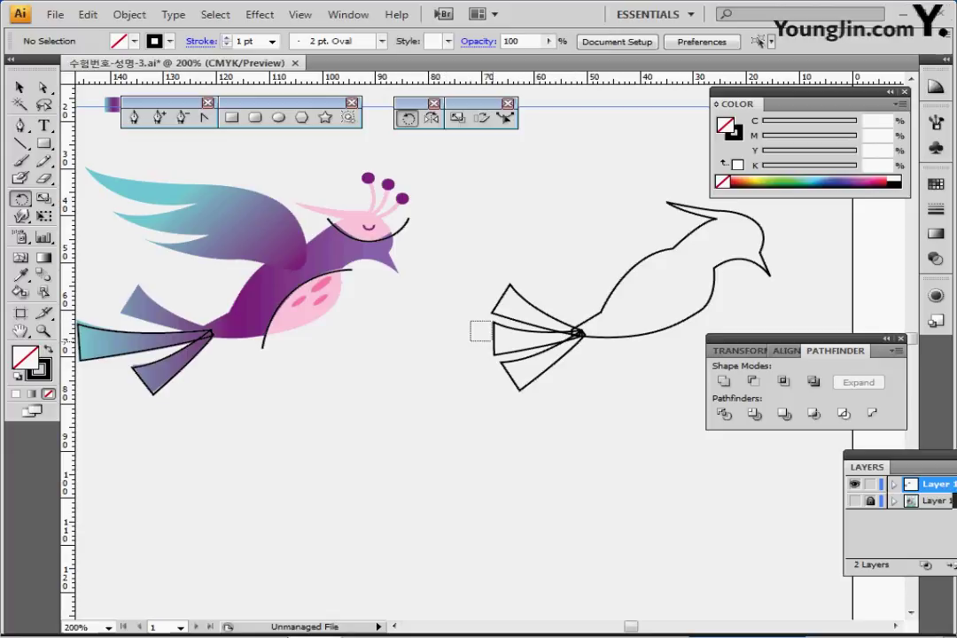
Step: Enlarge the middle tail feather from its inner end so it extends beyond the other two feathers
{"action": "left_click", "coordinate": [494, 336], "text": "ctrl"}
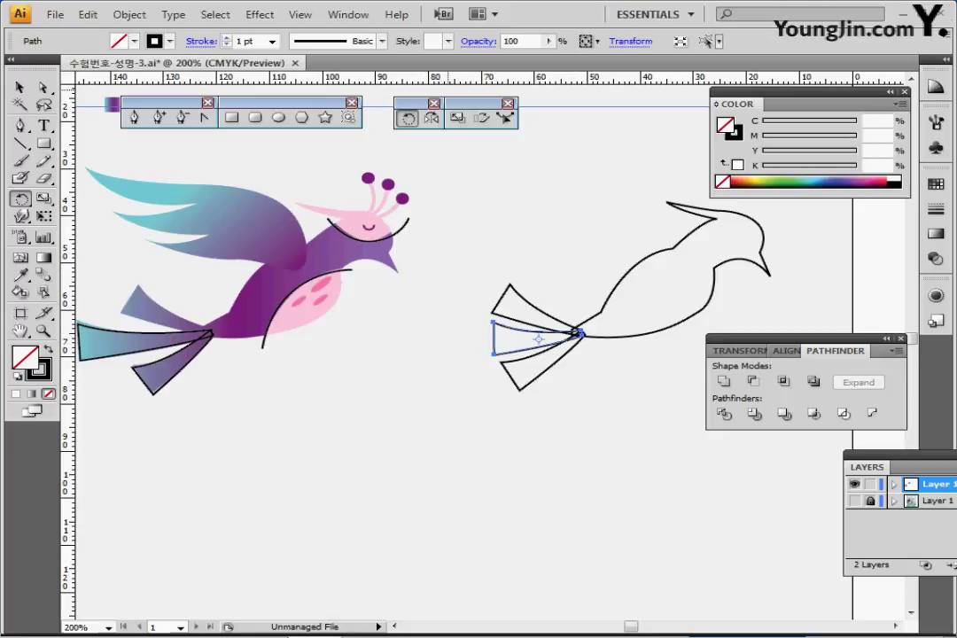
{"action": "left_click", "coordinate": [458, 118]}
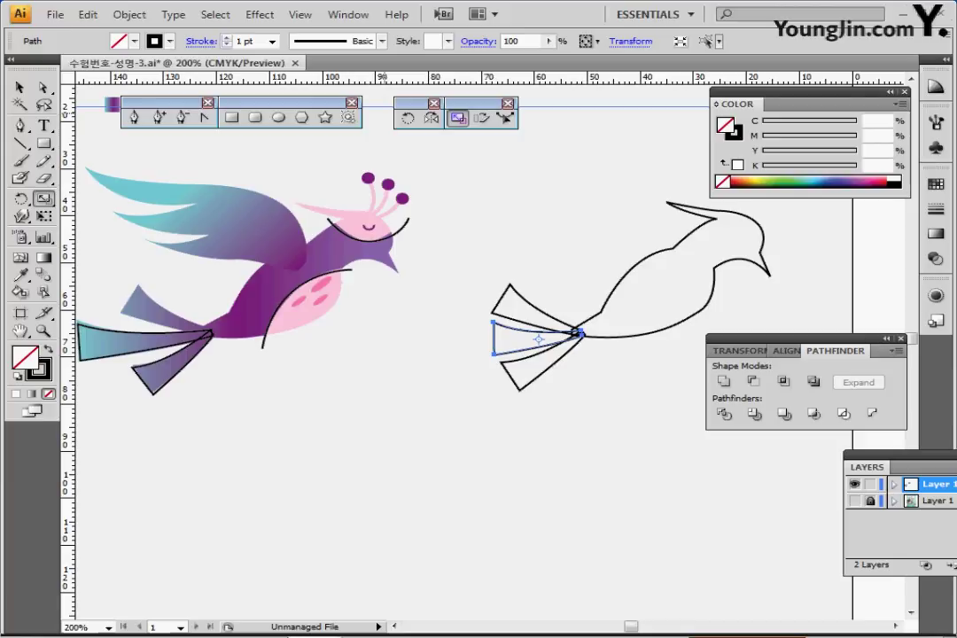
{"action": "left_click", "coordinate": [580, 332]}
{"action": "left_click_drag", "start_coordinate": [397, 334], "coordinate": [375, 335]}
{"action": "key", "text": "ctrl+z"}
{"action": "left_click_drag", "start_coordinate": [600, 380], "coordinate": [530, 355]}
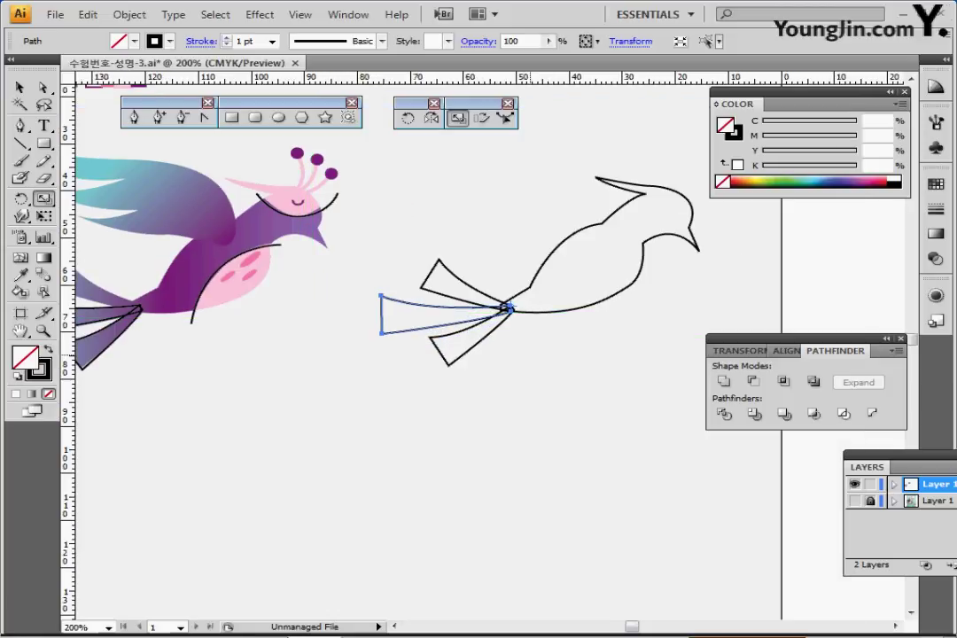
{"action": "left_click", "coordinate": [589, 389], "text": "ctrl"}
{"action": "key", "text": "ctrl+shift+a"}
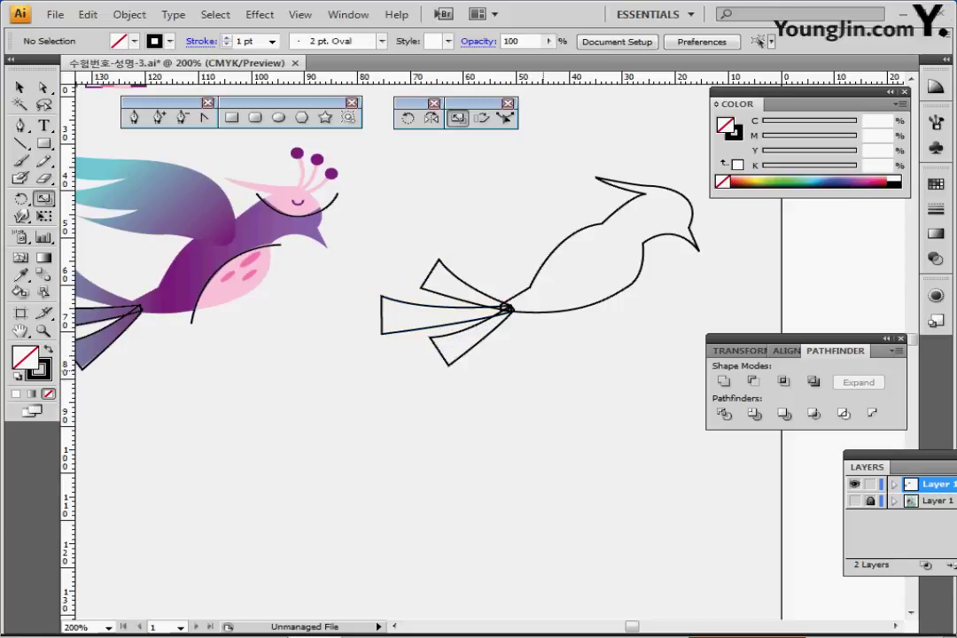
Step: Unite the body outline and the three tail feathers into a single shape
{"action": "left_click_drag", "start_coordinate": [494, 240], "coordinate": [543, 344]}
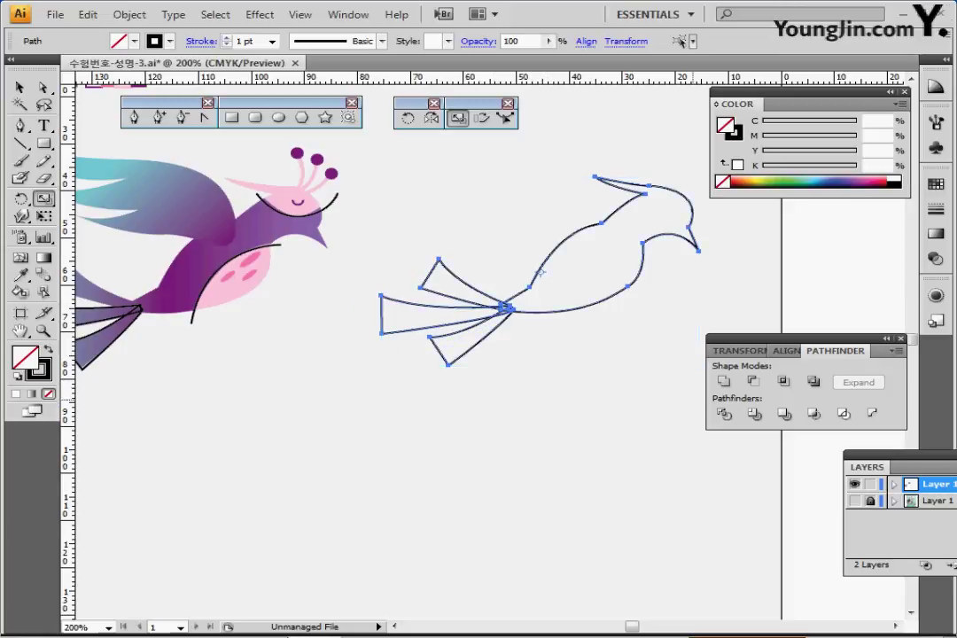
{"action": "left_click", "coordinate": [725, 382]}
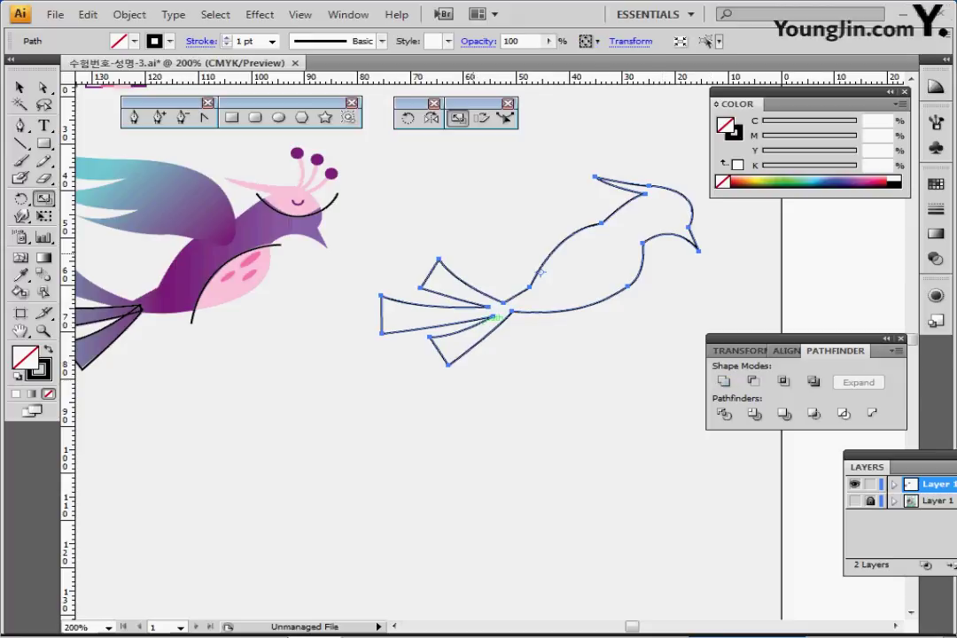
{"action": "left_click_drag", "start_coordinate": [484, 256], "coordinate": [519, 273]}
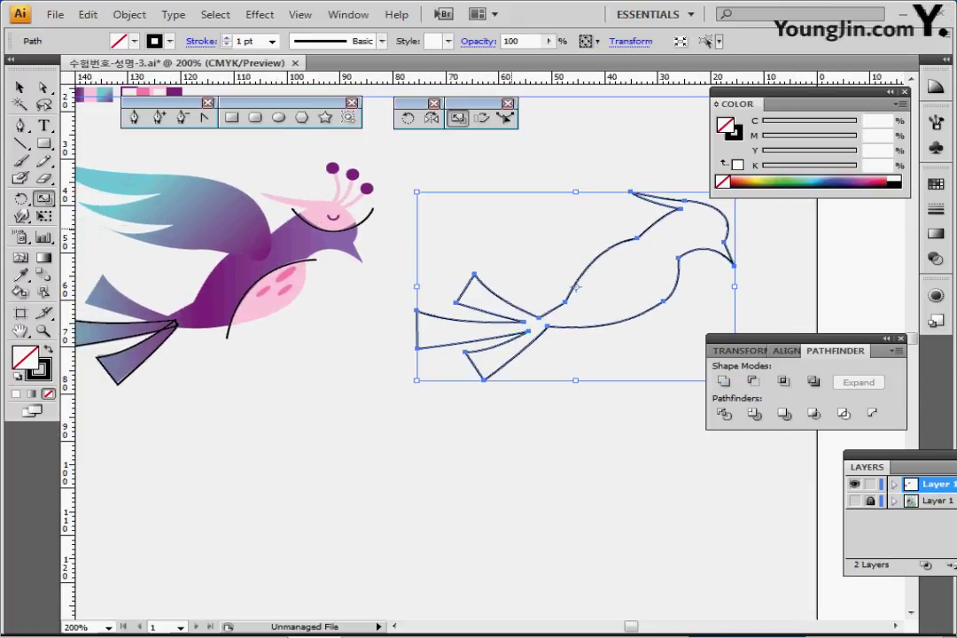
{"action": "left_click", "coordinate": [460, 228], "text": "ctrl"}
Step: Move the head and belly dividing curves from the coloured bird onto the matching places of the united outline
{"action": "left_click", "coordinate": [319, 226]}
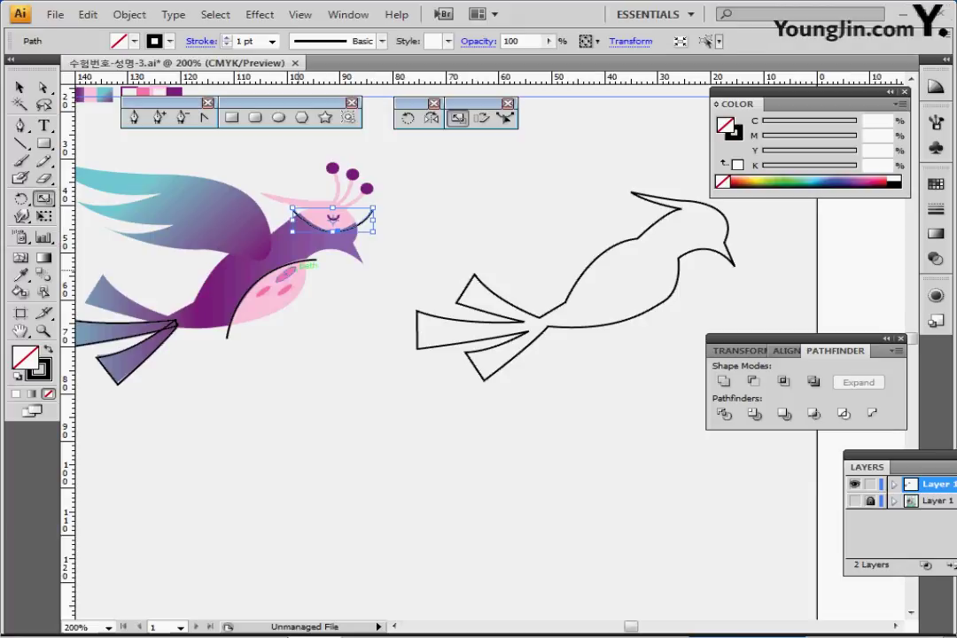
{"action": "left_click", "coordinate": [312, 259], "text": "shift"}
{"action": "left_click_drag", "start_coordinate": [314, 272], "coordinate": [685, 262]}
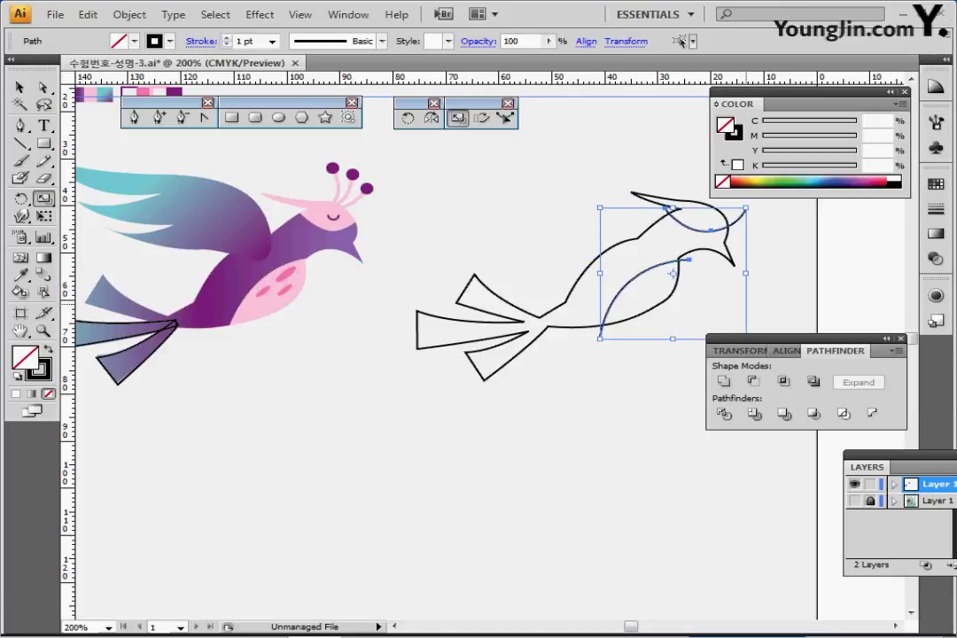
{"action": "left_click", "coordinate": [760, 237], "text": "ctrl"}
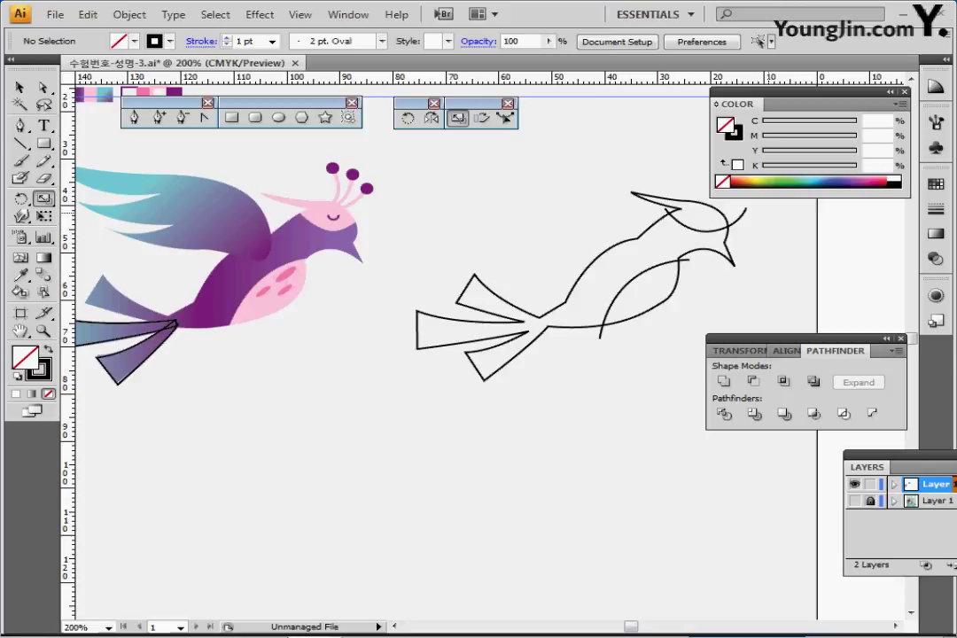
Step: Divide the united bird outline along the head and belly curves with Pathfinder
{"action": "left_click_drag", "start_coordinate": [775, 203], "coordinate": [576, 321]}
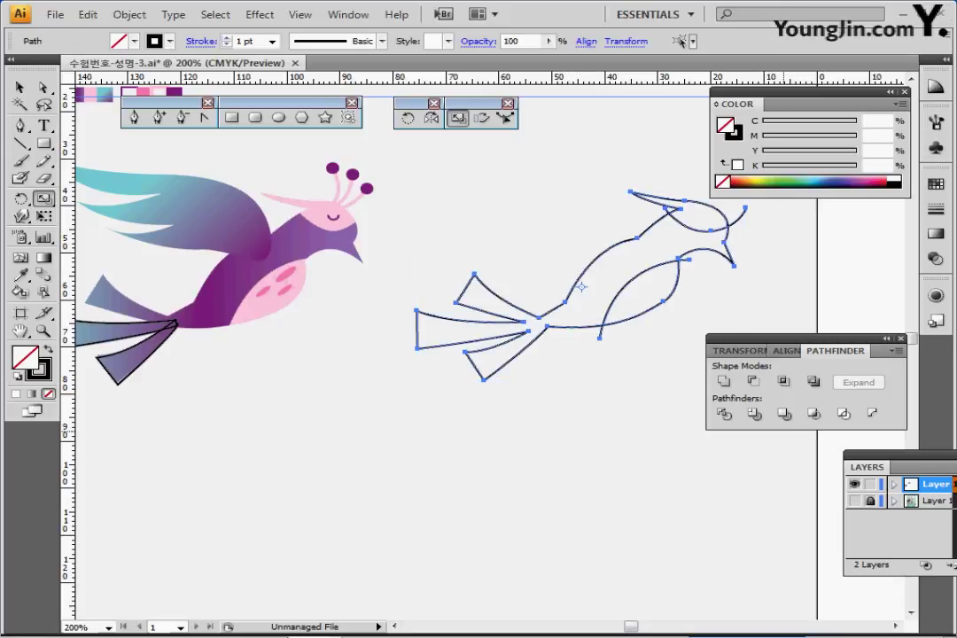
{"action": "key", "text": "ctrl+g"}
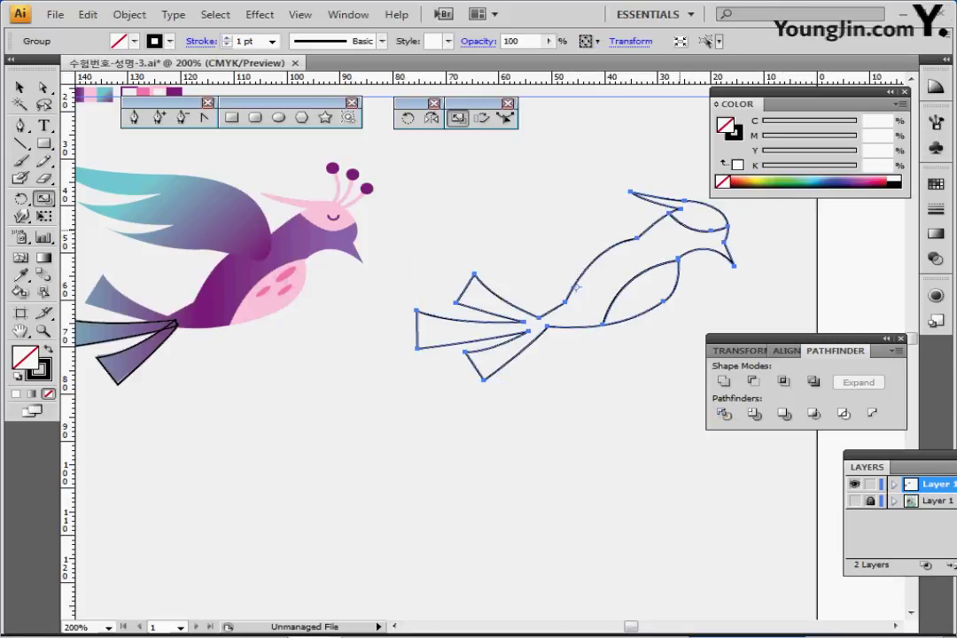
{"action": "key", "text": "ctrl"}
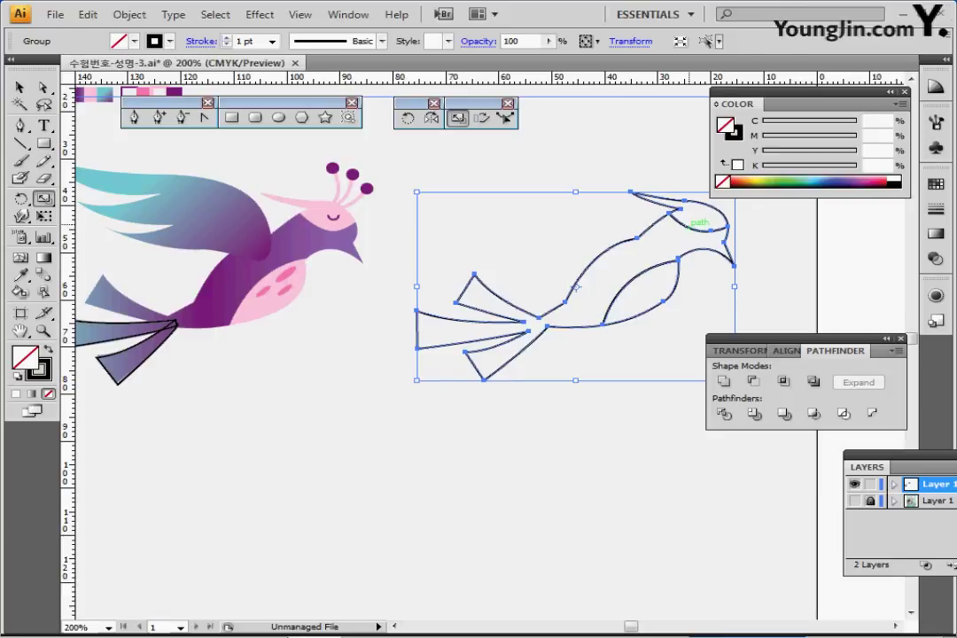
Step: Fill the divided head and belly pieces with the coloured bird's belly pink (M 30%) and no stroke
{"action": "double_click", "coordinate": [680, 212]}
{"action": "left_click", "coordinate": [681, 211]}
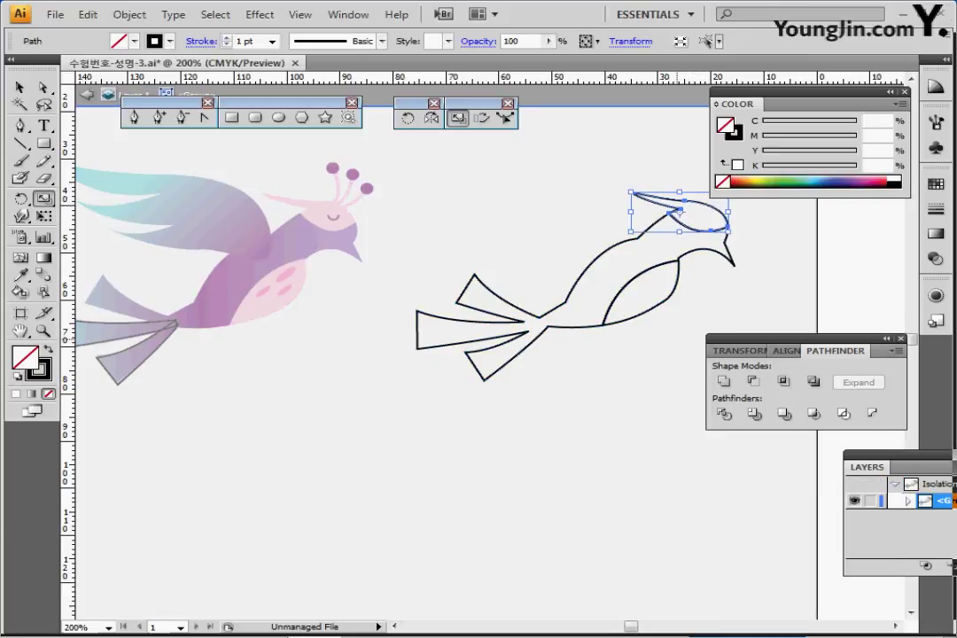
{"action": "left_click_drag", "start_coordinate": [679, 335], "coordinate": [635, 293]}
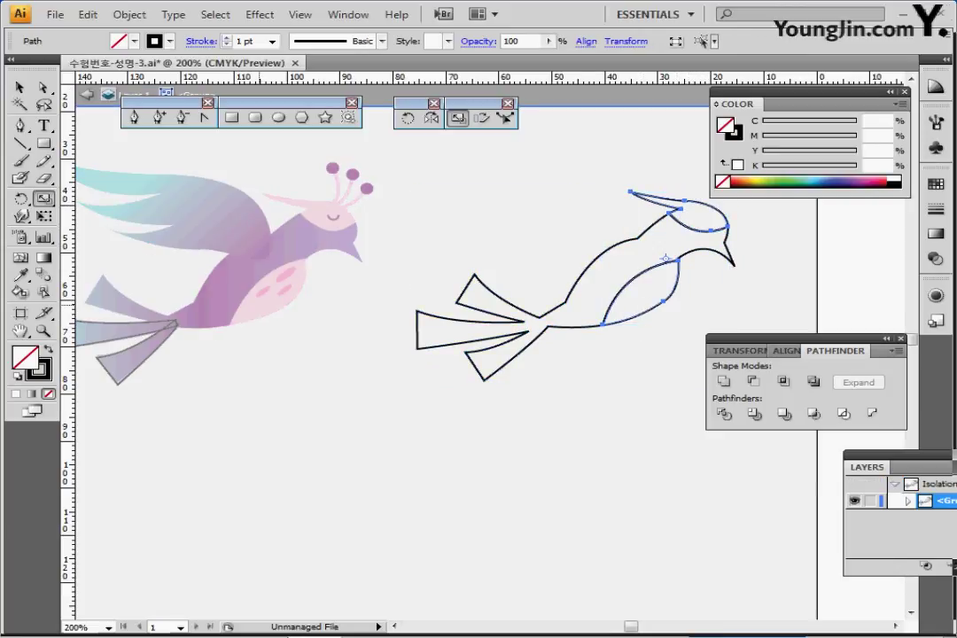
{"action": "key", "text": "i"}
{"action": "left_click", "coordinate": [265, 314]}
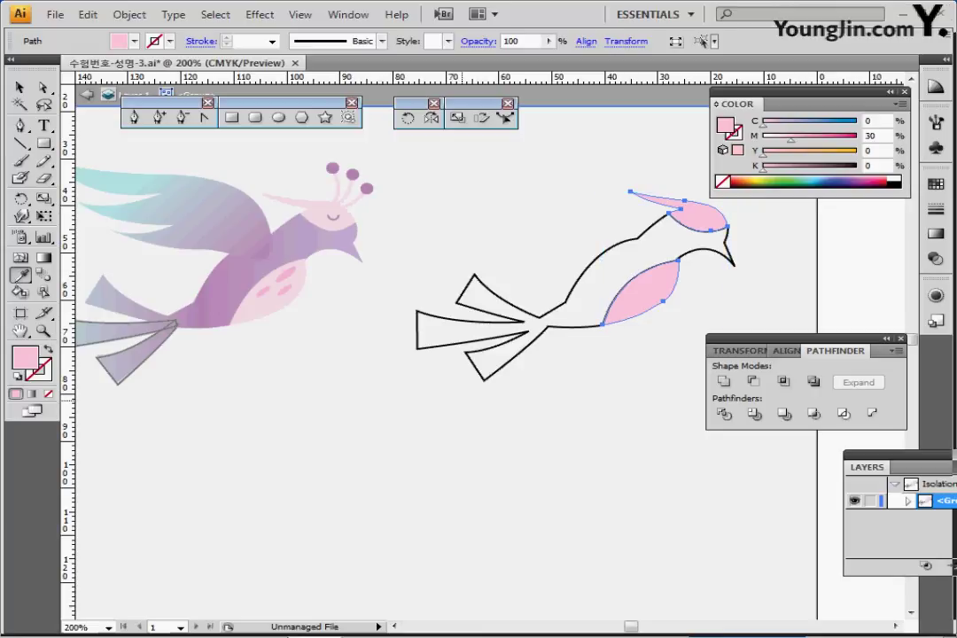
{"action": "key", "text": "Escape"}
{"action": "key", "text": "ctrl+shift+a"}
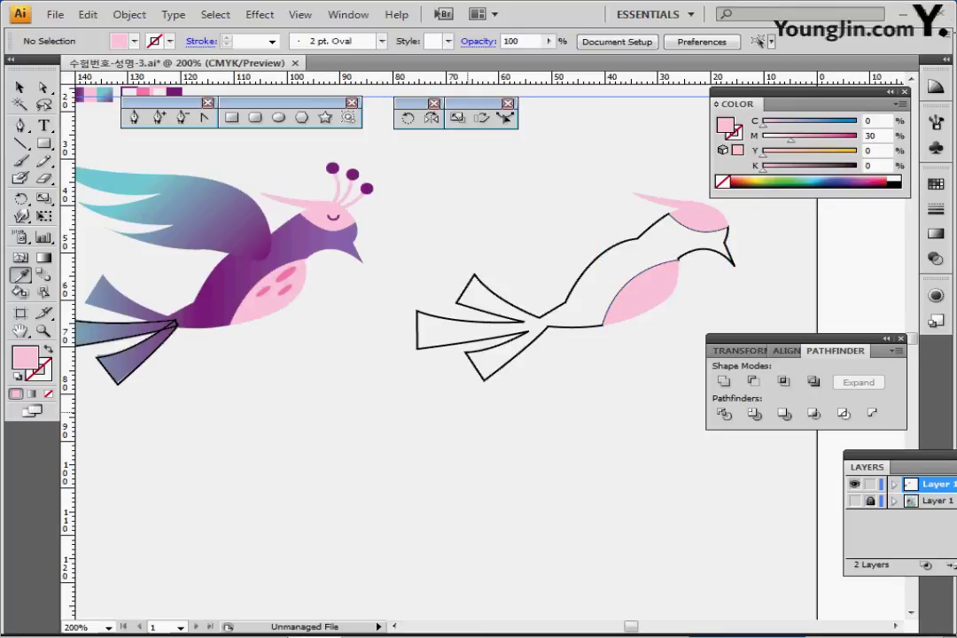
Step: Fill the body and tail piece inside the group with the coloured bird's teal-to-purple body gradient and no stroke
{"action": "left_click_drag", "start_coordinate": [471, 410], "coordinate": [495, 394]}
{"action": "left_click", "coordinate": [511, 323], "text": "ctrl"}
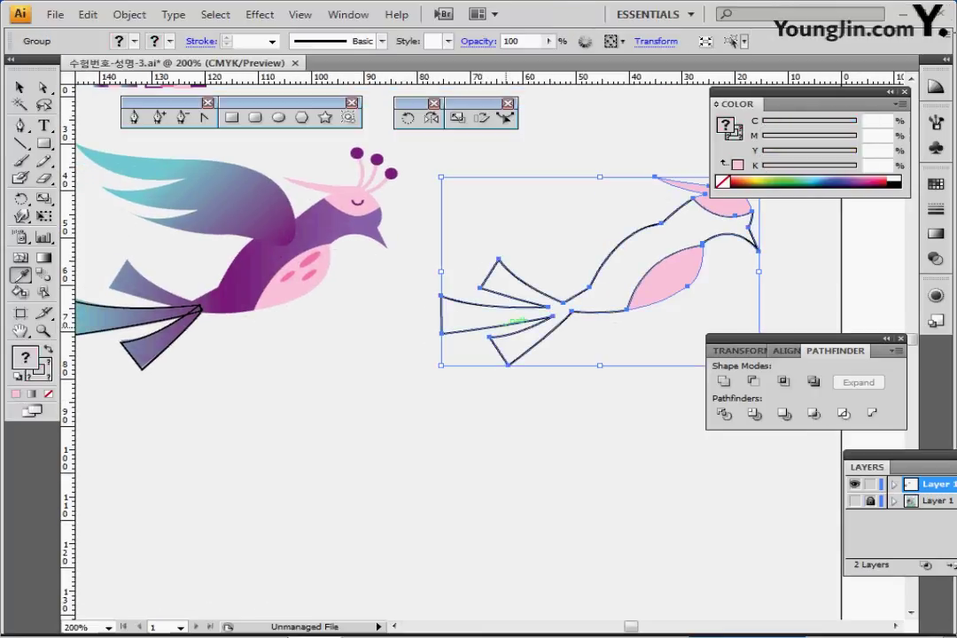
{"action": "left_click_drag", "start_coordinate": [427, 293], "coordinate": [497, 330]}
{"action": "double_click", "coordinate": [545, 331], "text": "ctrl"}
{"action": "left_click", "coordinate": [545, 331], "text": "ctrl"}
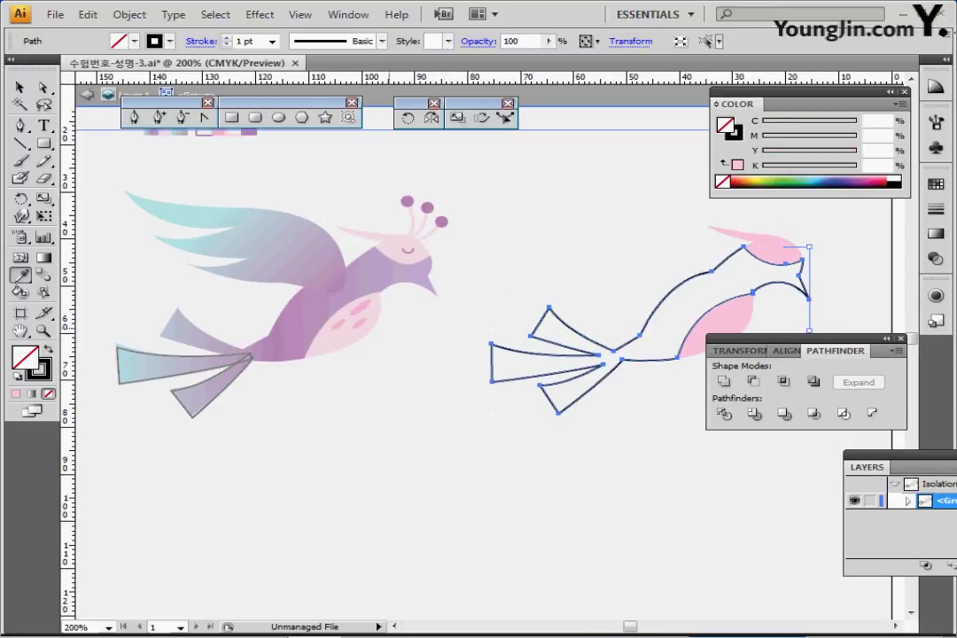
{"action": "left_click", "coordinate": [309, 319]}
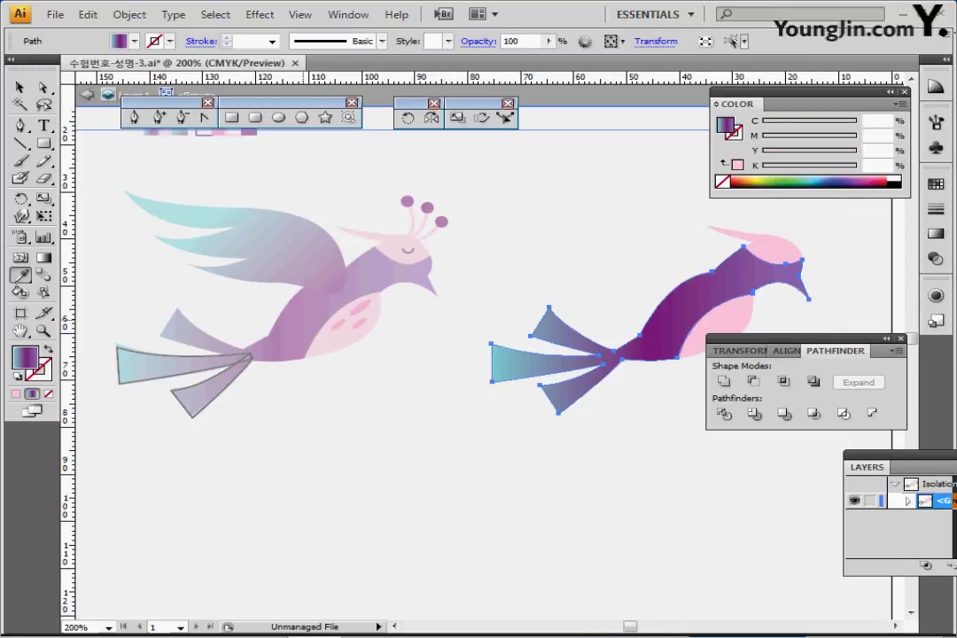
Step: Examine the colour stops of the body piece's linear gradient
{"action": "left_click_drag", "start_coordinate": [568, 246], "coordinate": [528, 220]}
{"action": "left_click", "coordinate": [936, 234]}
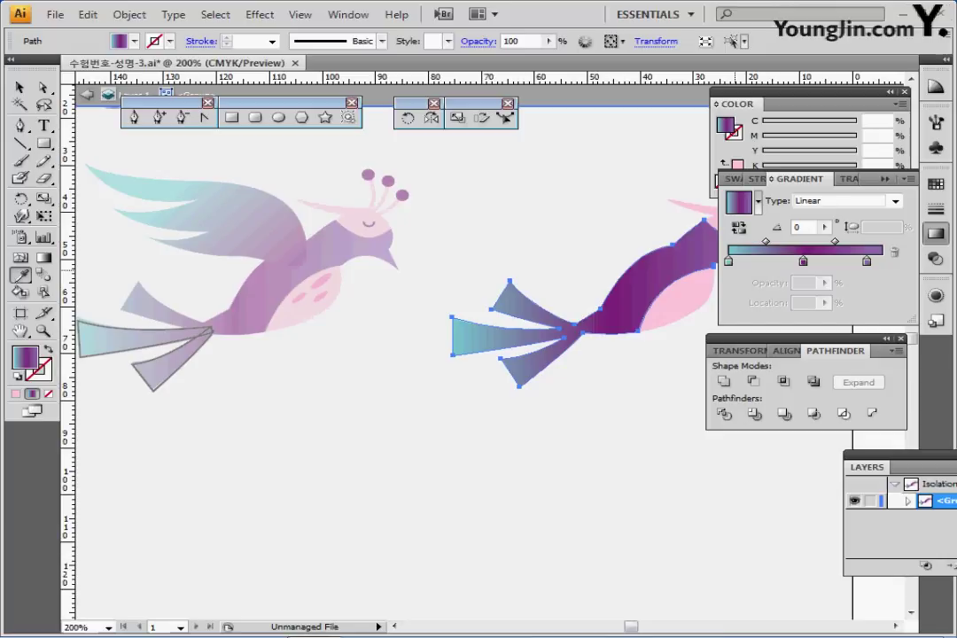
{"action": "left_click", "coordinate": [729, 263]}
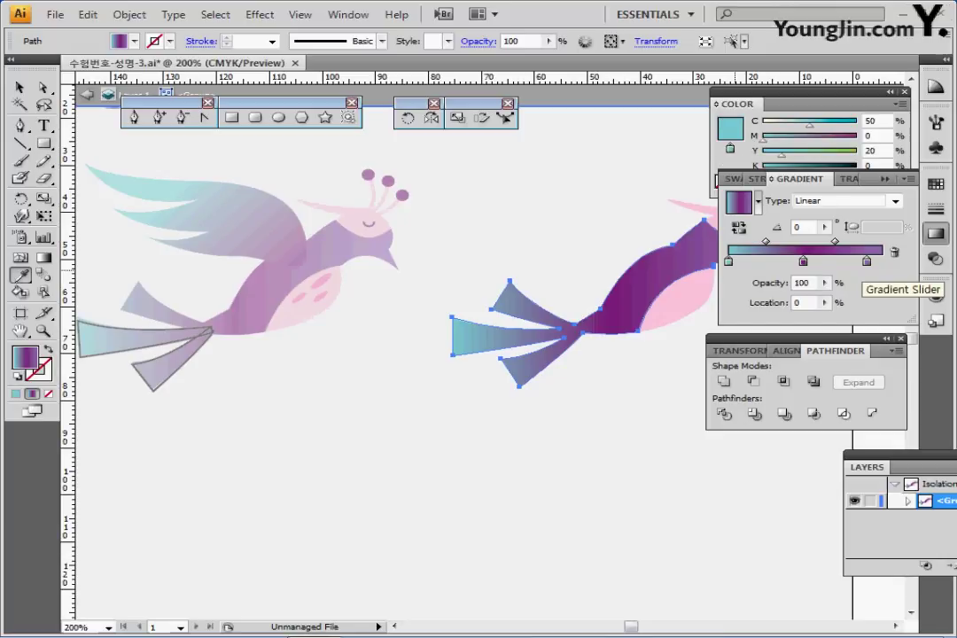
{"action": "left_click", "coordinate": [803, 262]}
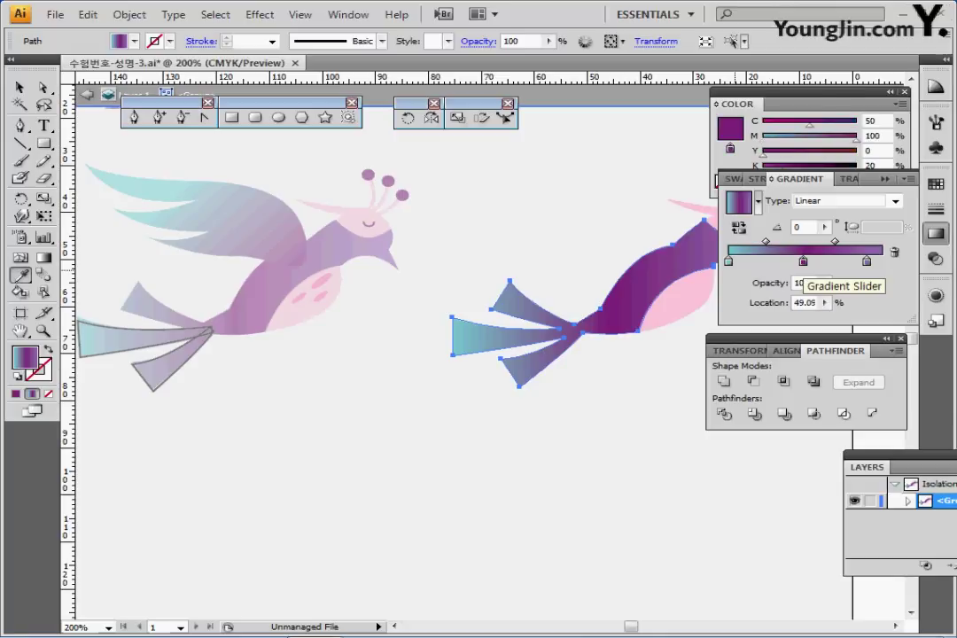
{"action": "left_click", "coordinate": [867, 261]}
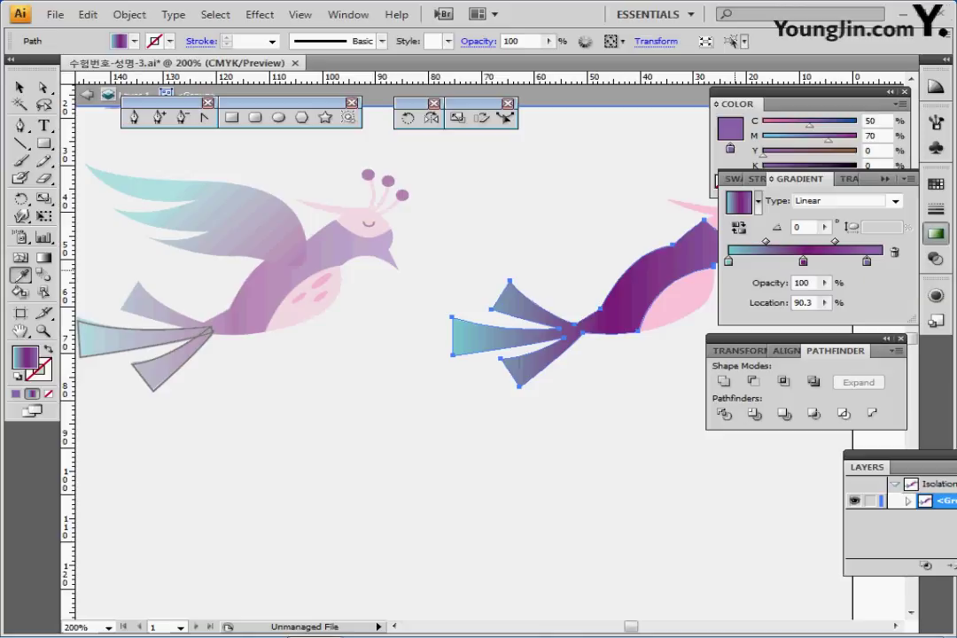
{"action": "left_click", "coordinate": [936, 234]}
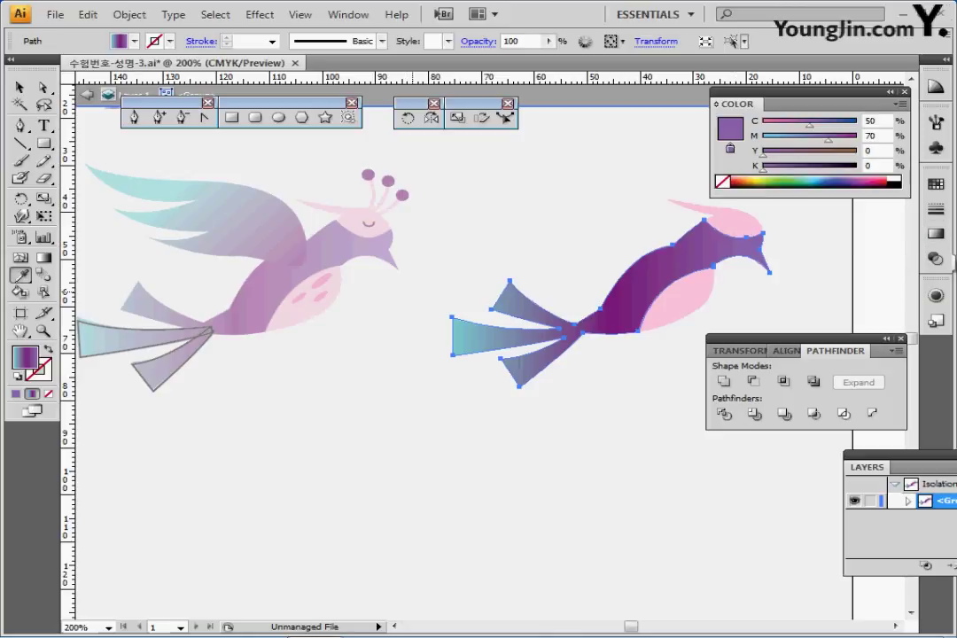
{"action": "key", "text": "Tab"}
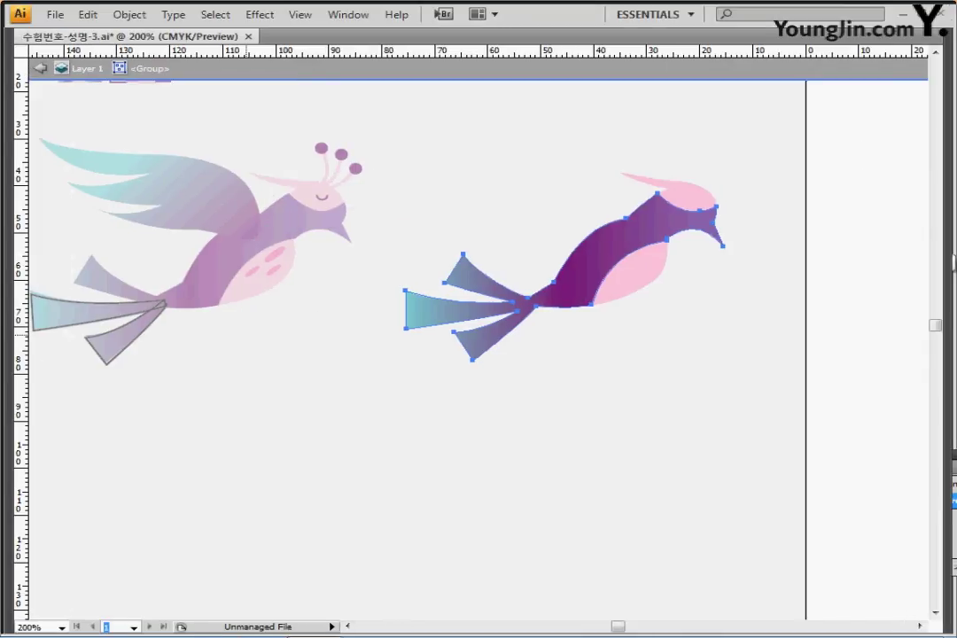
{"action": "key", "text": "Tab"}
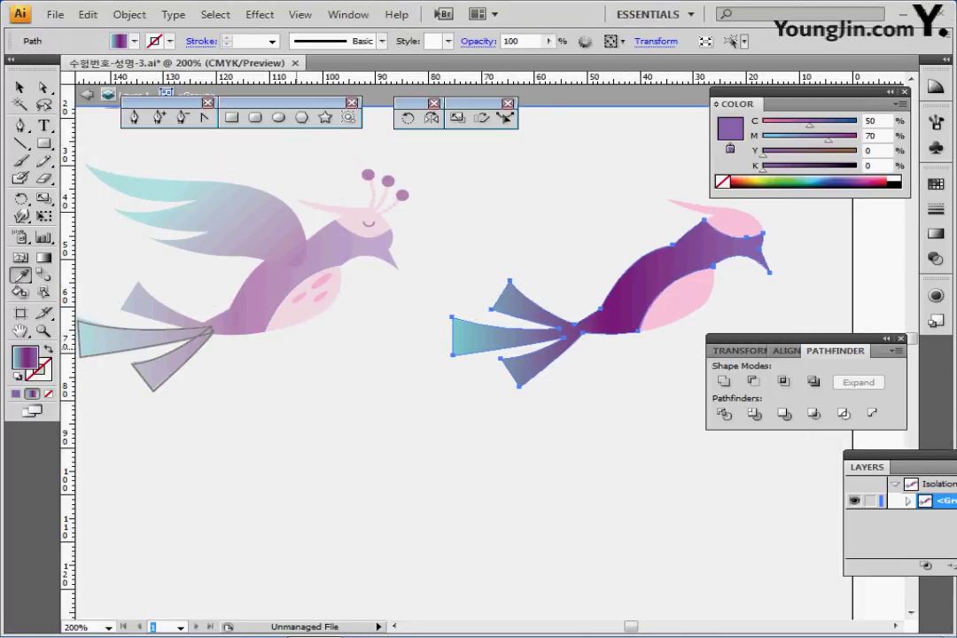
Step: Leave the isolated group and place a copy of the coloured bird's wing on the matching place of the new bird's back
{"action": "key", "text": "Escape"}
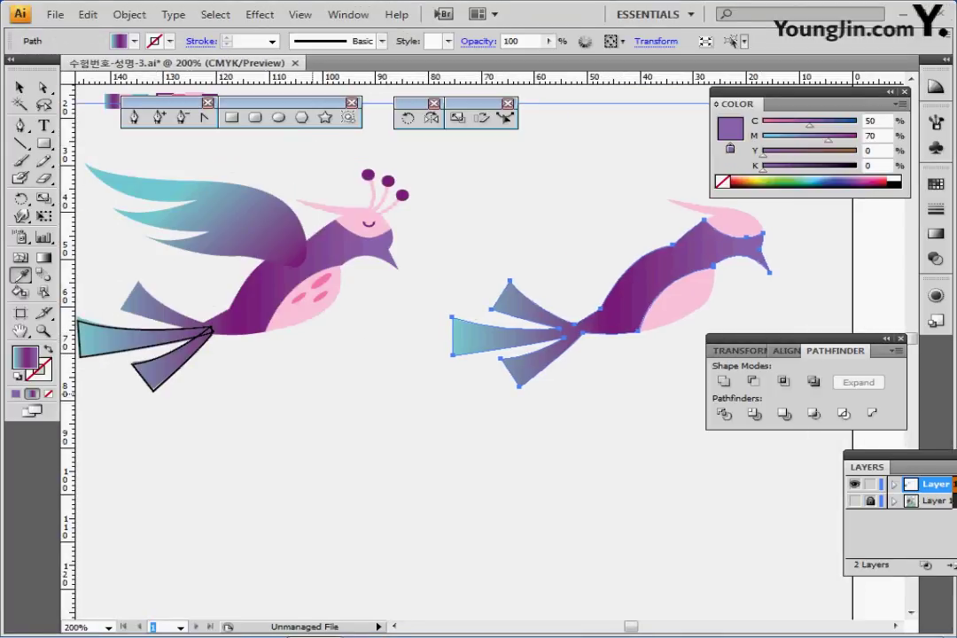
{"action": "left_click", "coordinate": [481, 439], "text": "ctrl"}
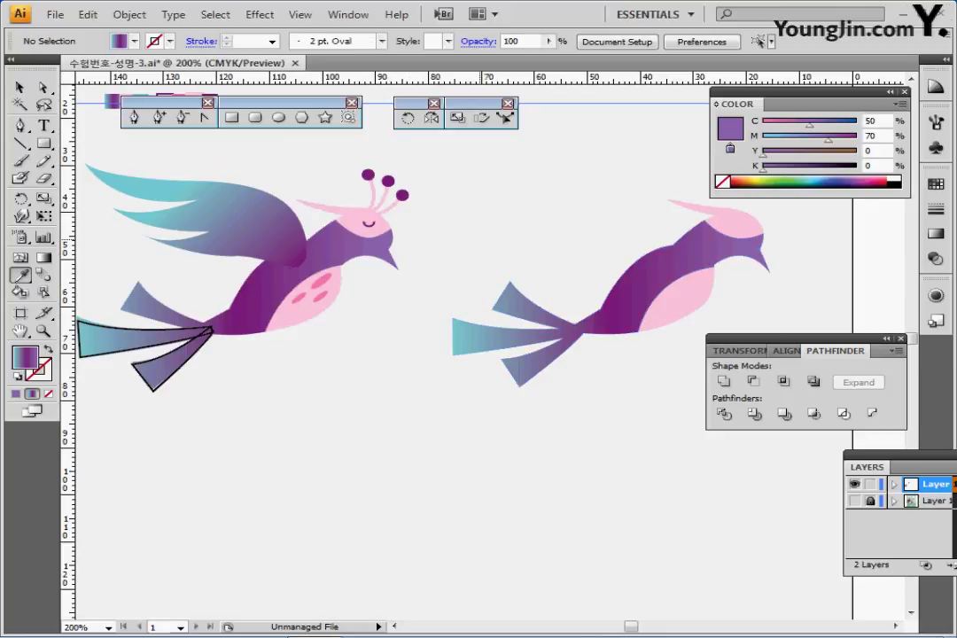
{"action": "left_click", "coordinate": [252, 246], "text": "ctrl"}
{"action": "left_click", "coordinate": [204, 213]}
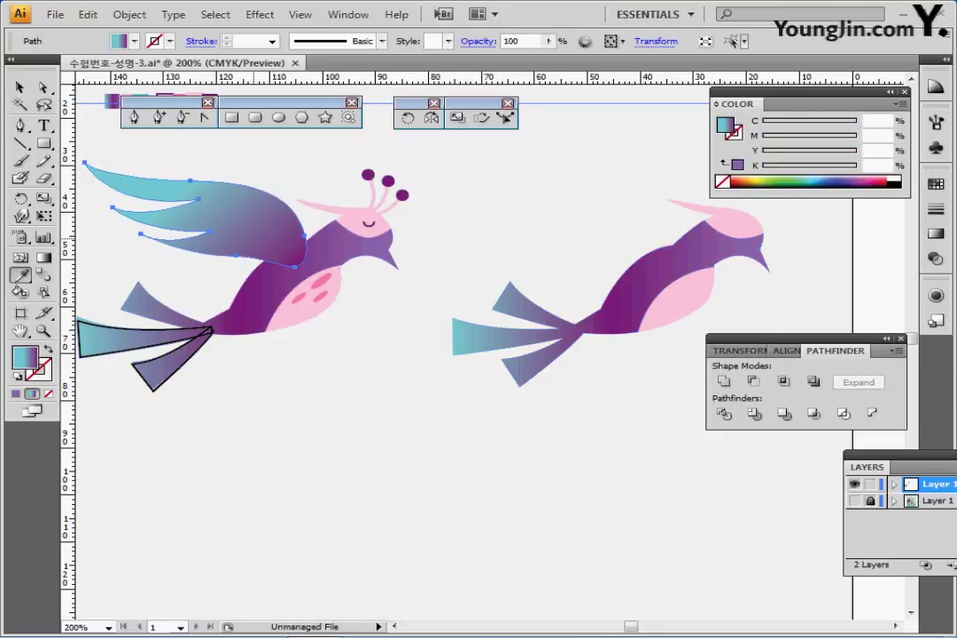
{"action": "key", "text": "ctrl"}
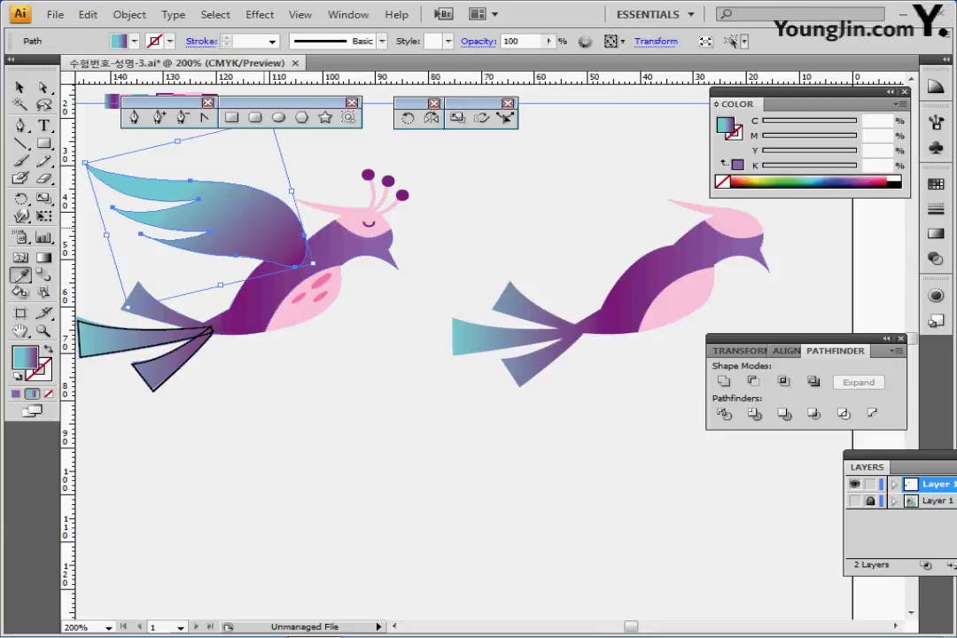
{"action": "left_click_drag", "start_coordinate": [262, 246], "coordinate": [620, 247]}
{"action": "key", "text": "ctrl+shift+b"}
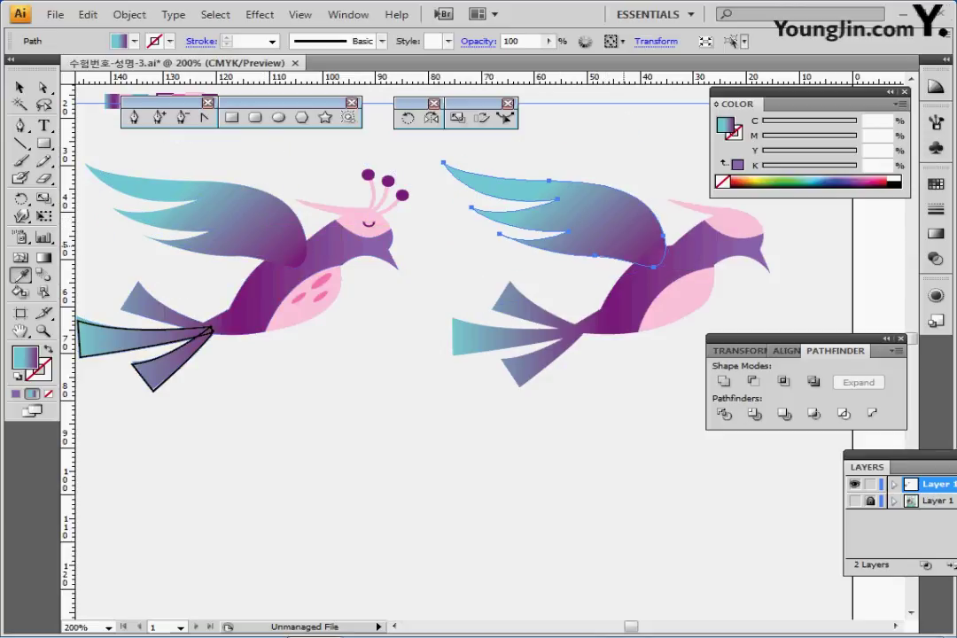
{"action": "key", "text": "ctrl+shift+b"}
{"action": "left_click_drag", "start_coordinate": [580, 299], "coordinate": [613, 381]}
Step: Fill the wing copy with the body's teal-to-purple gradient at -45° and remove its light purple end stop
{"action": "left_click", "coordinate": [936, 234]}
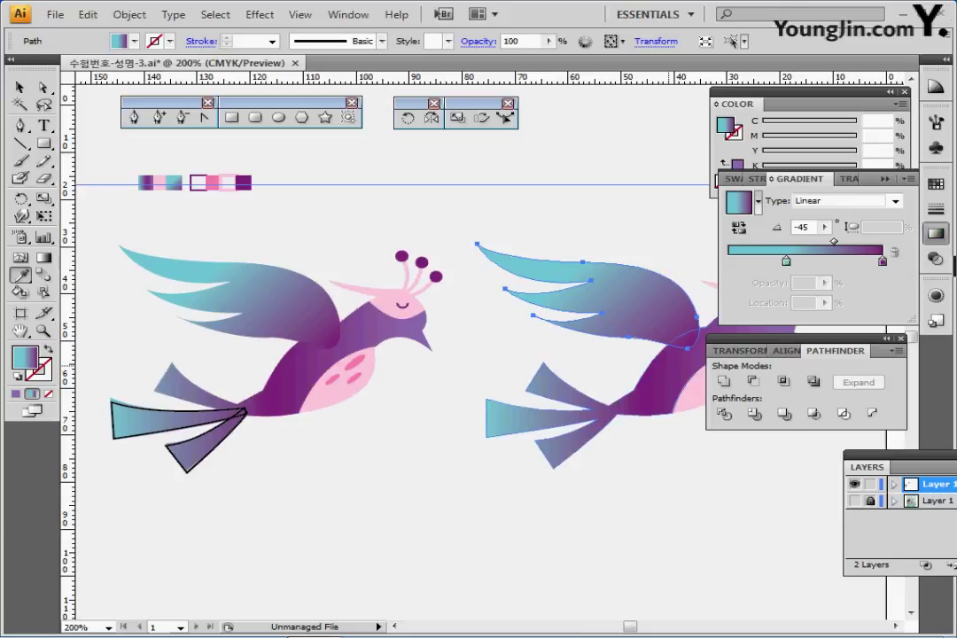
{"action": "left_click", "coordinate": [668, 364]}
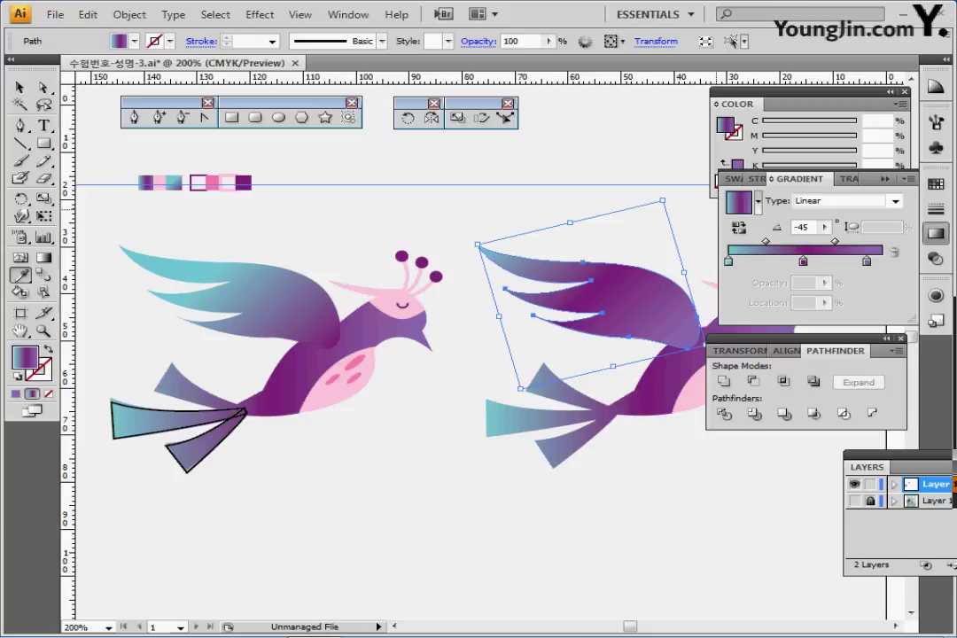
{"action": "left_click_drag", "start_coordinate": [867, 262], "coordinate": [867, 297]}
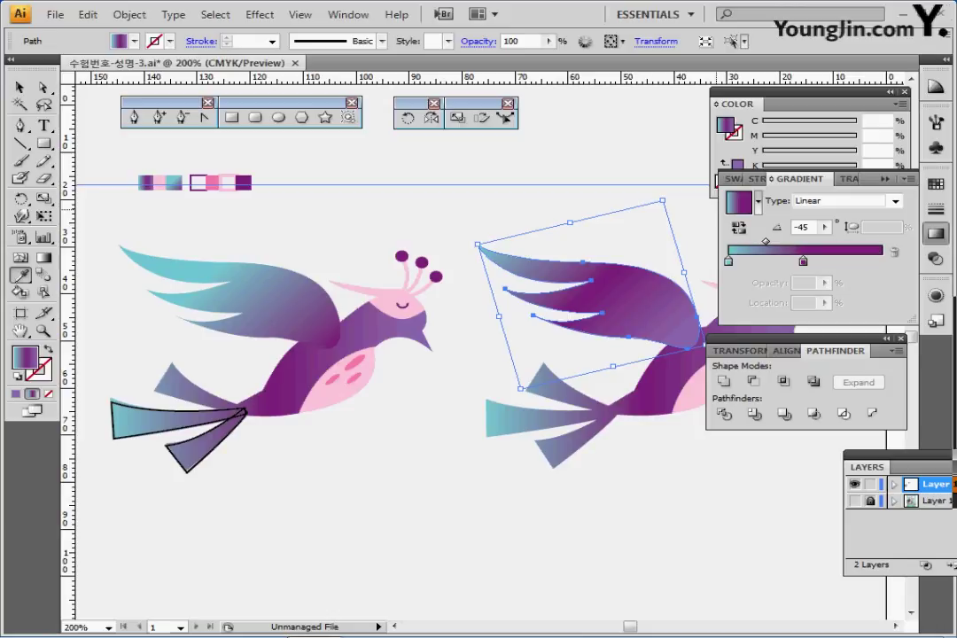
Step: Move the wing gradient's dark purple stop to the far end and its teal stop to about 41%
{"action": "left_click", "coordinate": [804, 262]}
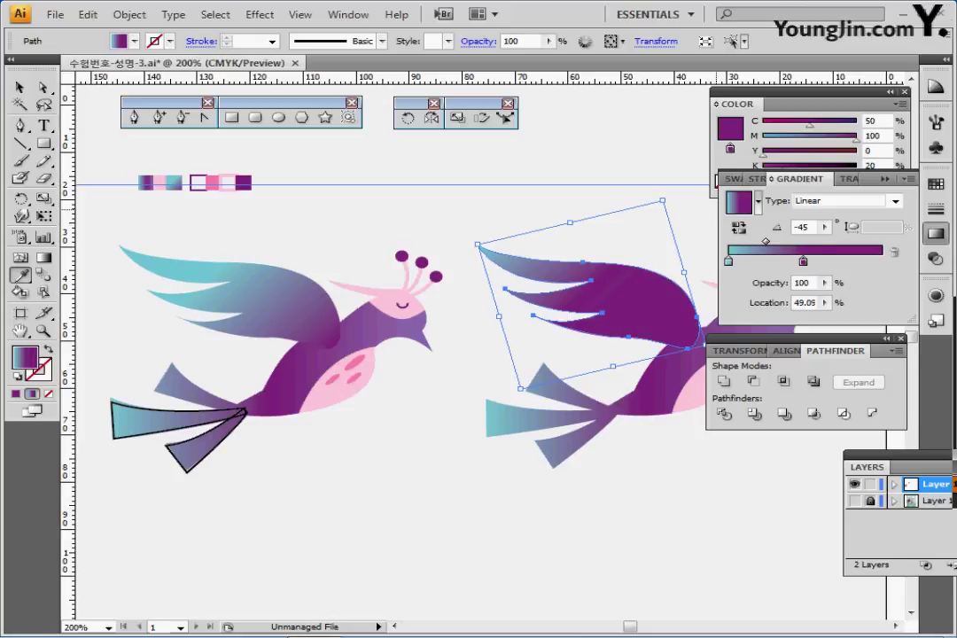
{"action": "left_click_drag", "start_coordinate": [803, 262], "coordinate": [883, 263]}
{"action": "left_click_drag", "start_coordinate": [728, 262], "coordinate": [790, 262]}
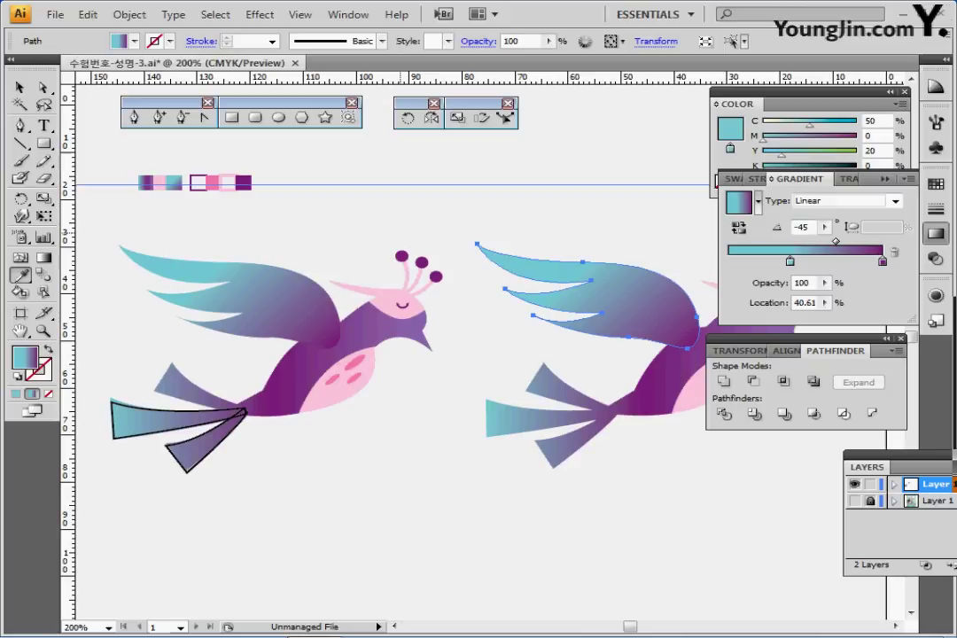
{"action": "left_click", "coordinate": [441, 184]}
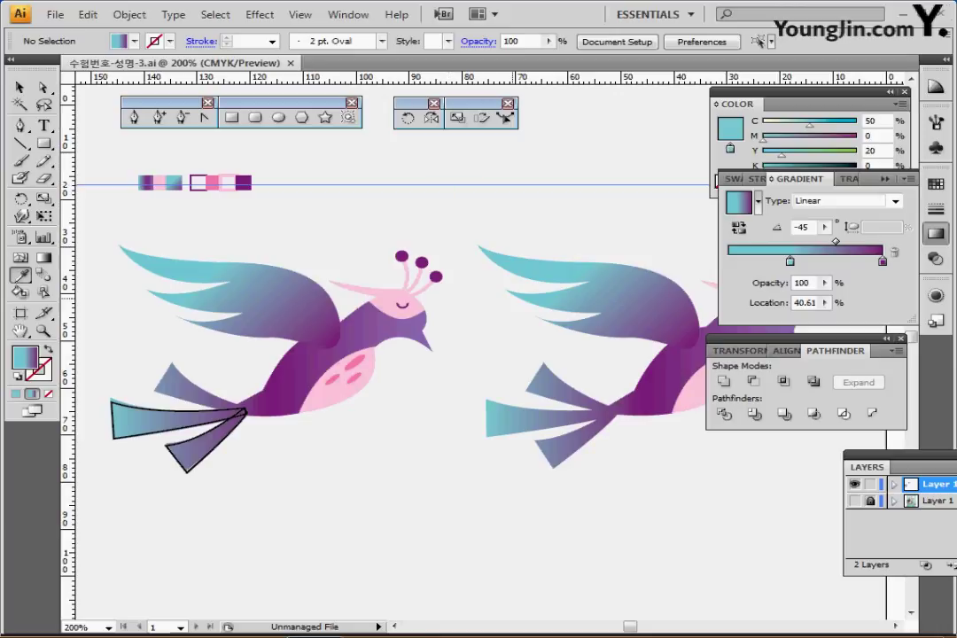
Step: Shift the wing copy slightly down and to the right over the new bird's body
{"action": "left_click", "coordinate": [554, 431], "text": "ctrl"}
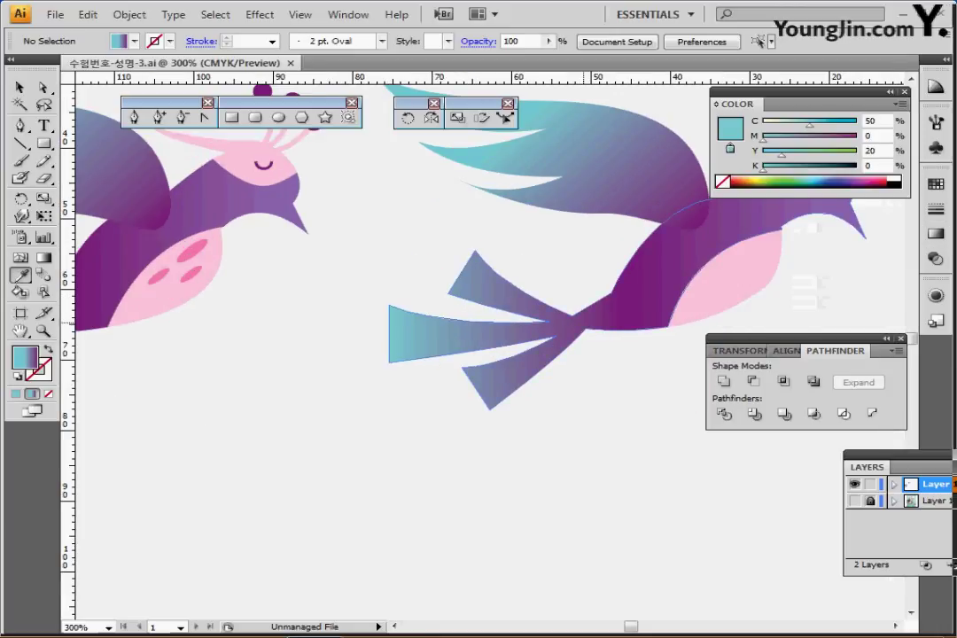
{"action": "left_click_drag", "start_coordinate": [567, 266], "coordinate": [663, 298]}
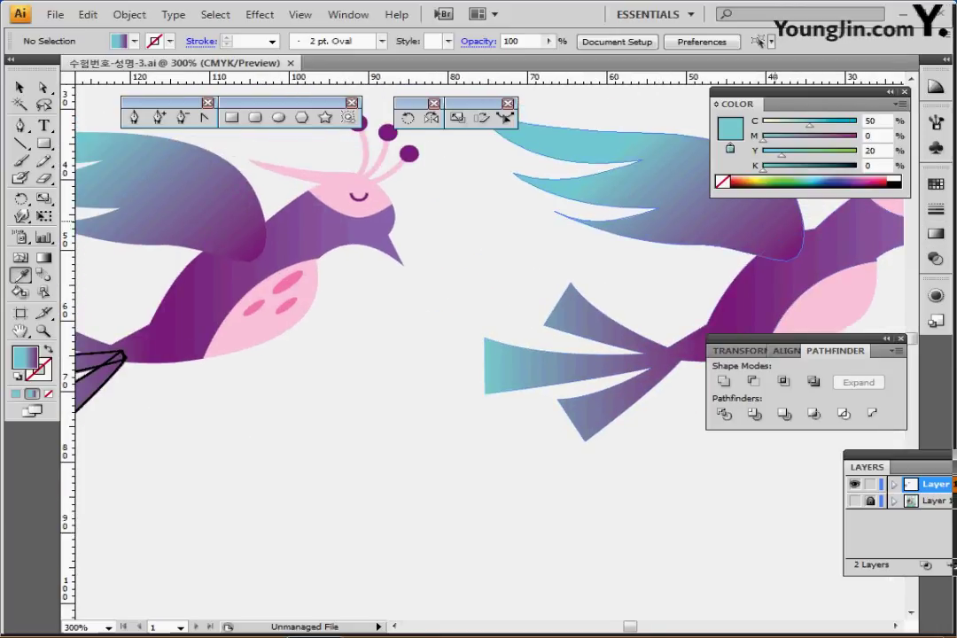
{"action": "left_click_drag", "start_coordinate": [774, 205], "coordinate": [783, 212]}
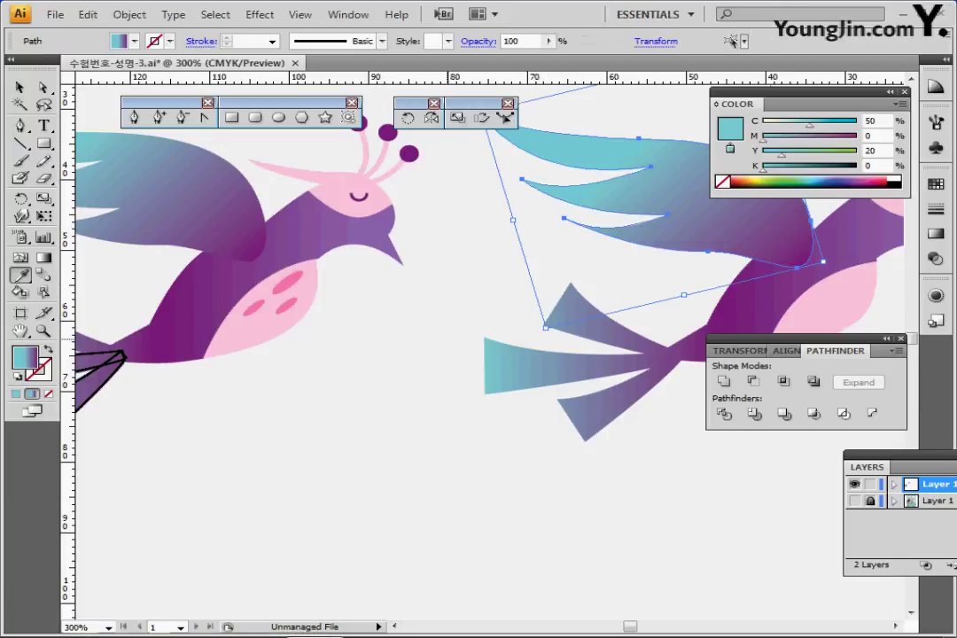
{"action": "left_click", "coordinate": [466, 297], "text": "ctrl"}
Step: Draw a narrow upright ellipse on the new bird's belly with the belly spots' pink fill (M 70%) and no stroke
{"action": "left_click", "coordinate": [288, 285], "text": "ctrl"}
{"action": "key", "text": "ctrl+shift+a"}
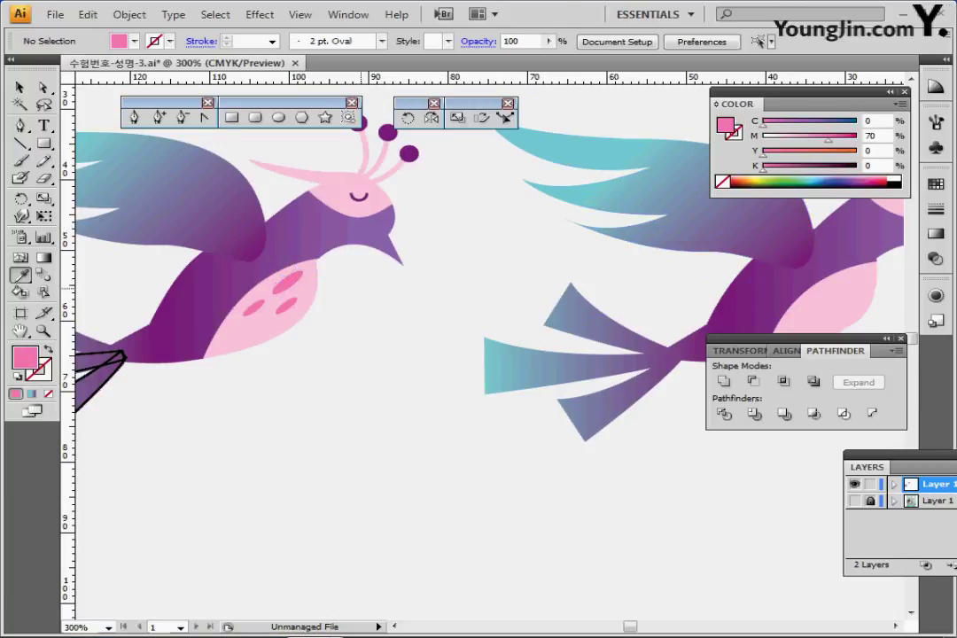
{"action": "left_click", "coordinate": [279, 117]}
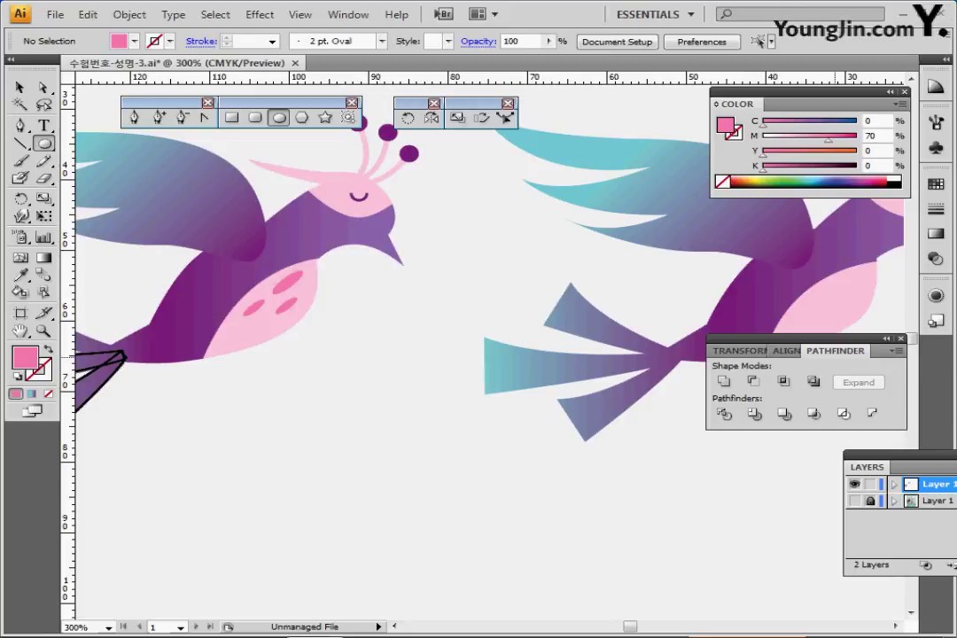
{"action": "left_click_drag", "start_coordinate": [822, 339], "coordinate": [827, 409]}
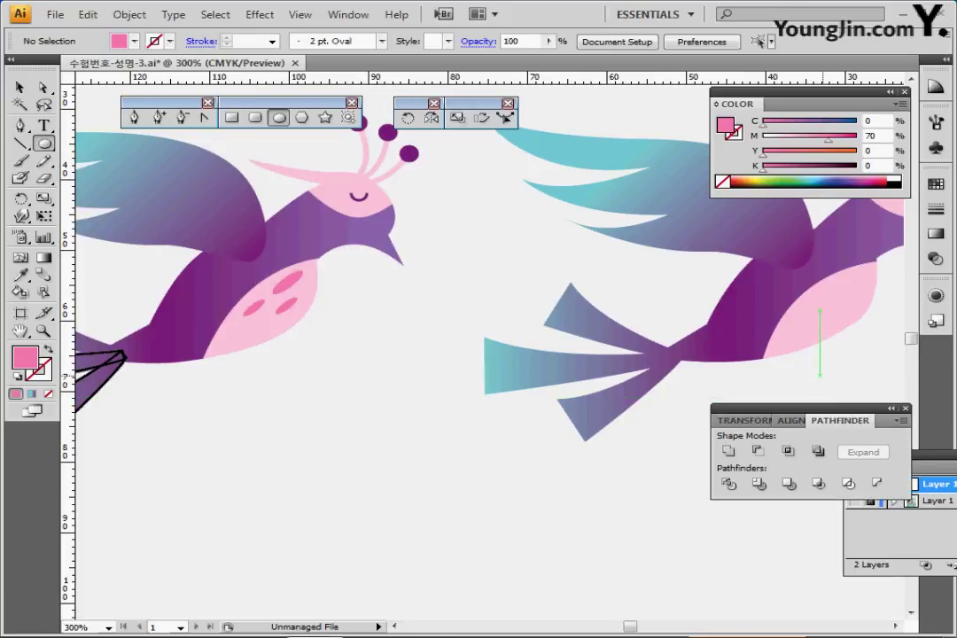
{"action": "left_click_drag", "start_coordinate": [837, 334], "coordinate": [818, 323]}
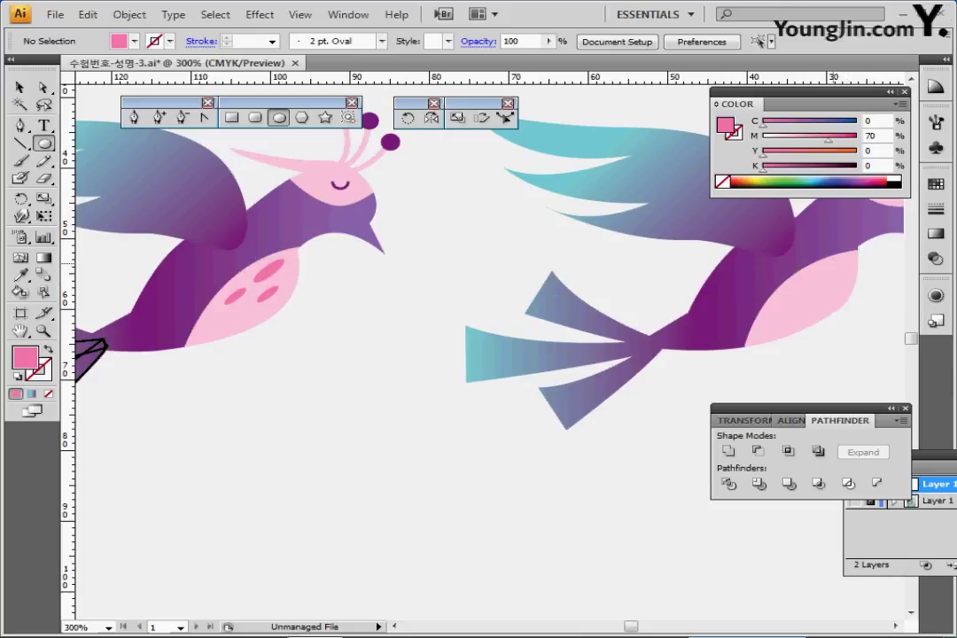
{"action": "left_click_drag", "start_coordinate": [830, 264], "coordinate": [834, 293]}
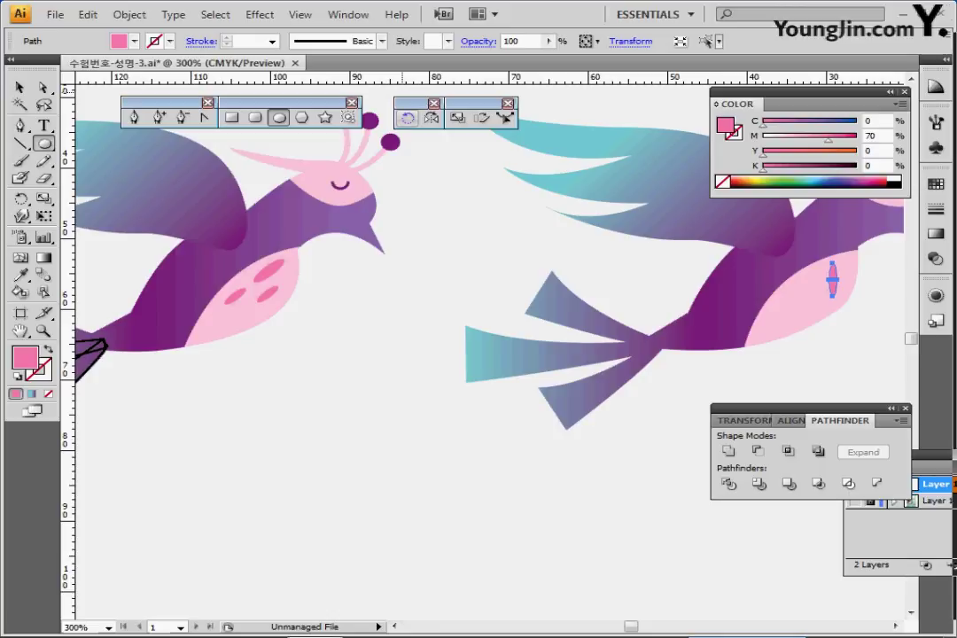
Step: Rotate the pink ellipse 130° and nudge it left and slightly up on the belly
{"action": "double_click", "coordinate": [408, 118]}
{"action": "type", "text": "130"}
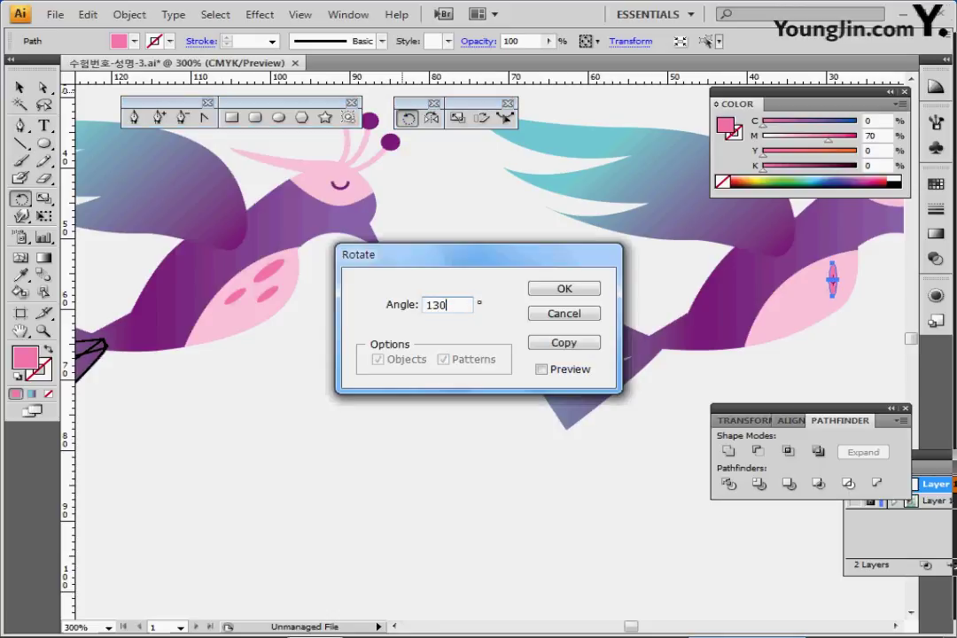
{"action": "key", "text": "Return"}
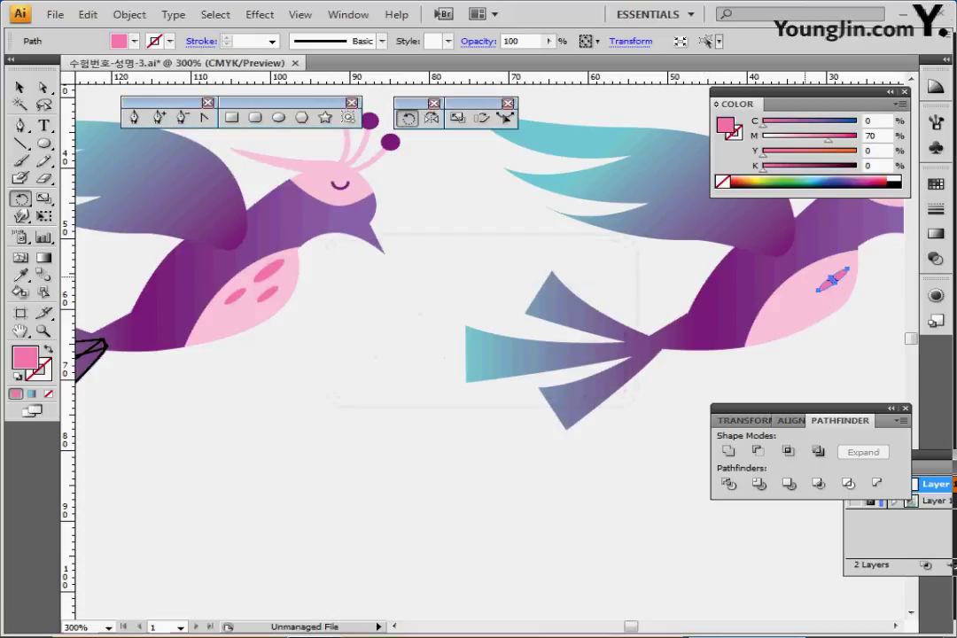
{"action": "key", "text": "shift+Left"}
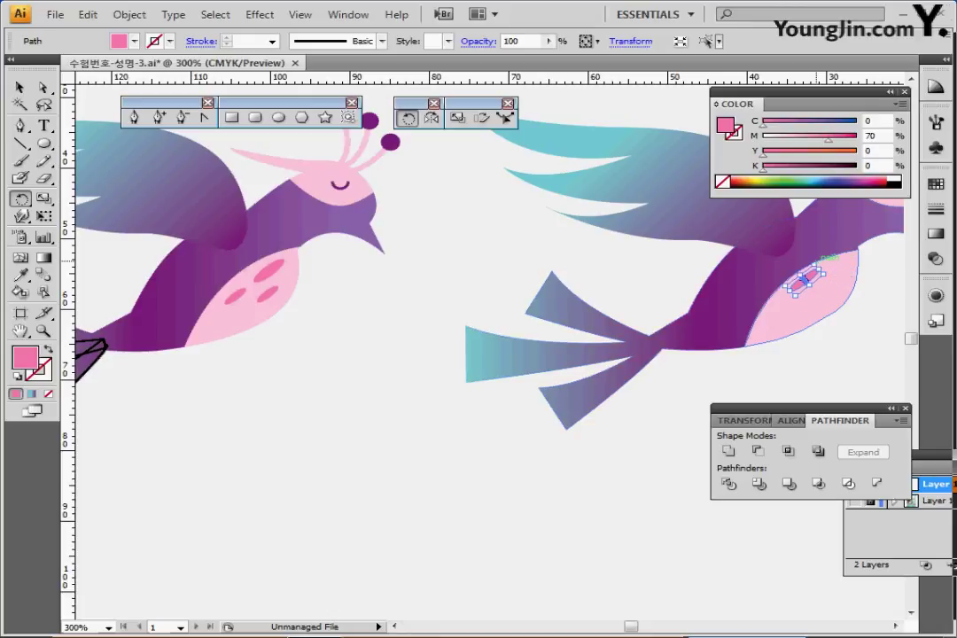
{"action": "key", "text": "Up"}
{"action": "key", "text": "Right"}
{"action": "key", "text": "Right"}
{"action": "key", "text": "Right"}
{"action": "key", "text": "Right"}
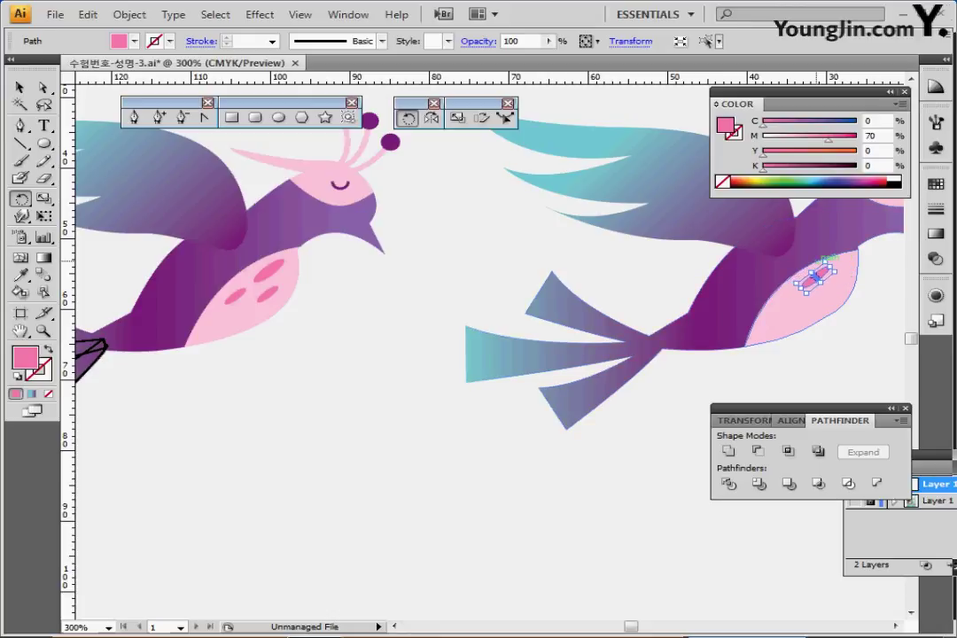
Step: Widen the rotated pink ellipse and shift it slightly on the upper part of the belly
{"action": "key", "text": "ctrl+shift+a"}
{"action": "left_click", "coordinate": [814, 277], "text": "ctrl"}
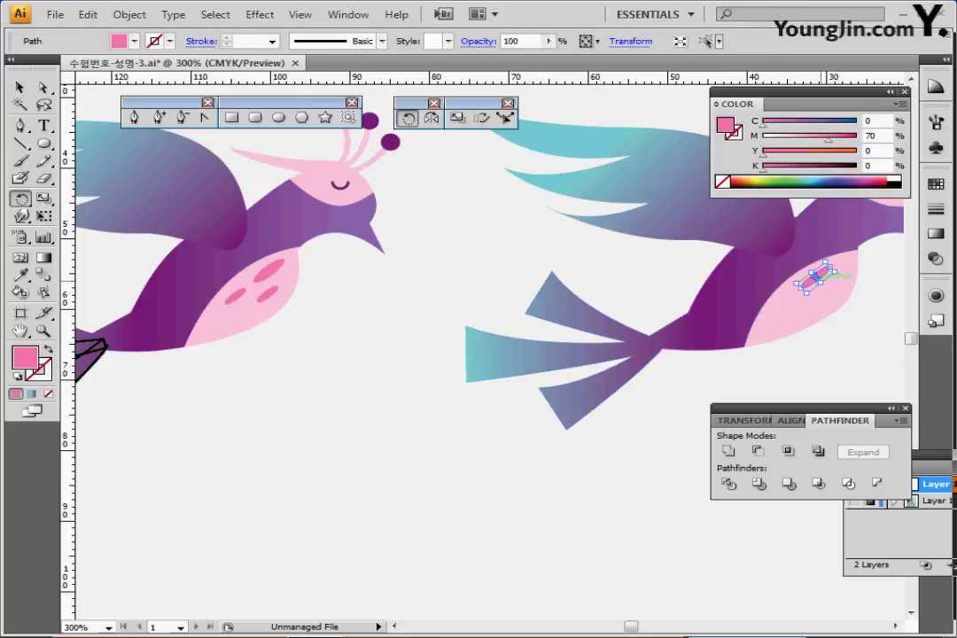
{"action": "key", "text": "ctrl+shift+a"}
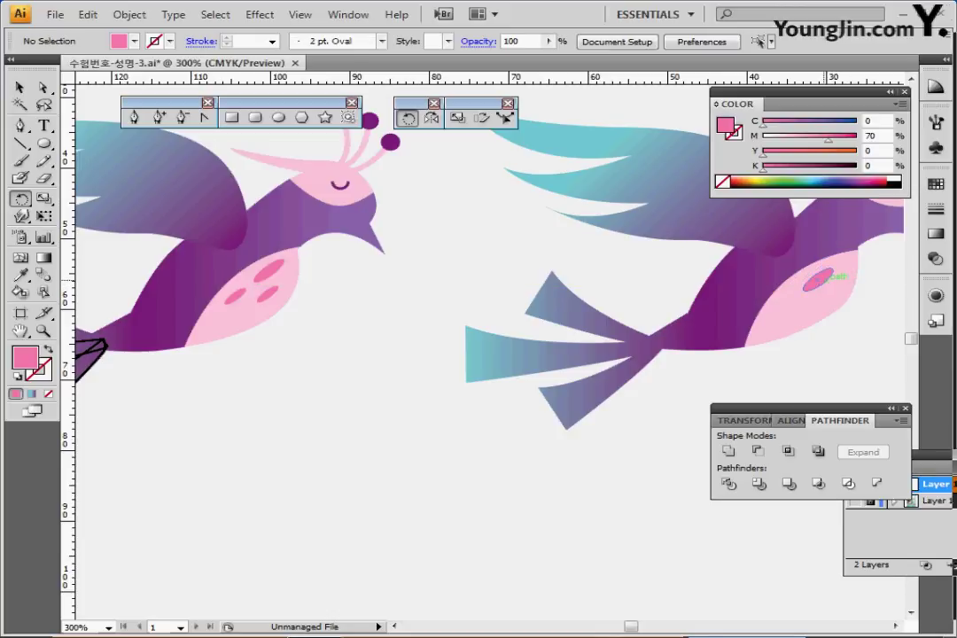
{"action": "left_click_drag", "start_coordinate": [819, 275], "coordinate": [821, 277]}
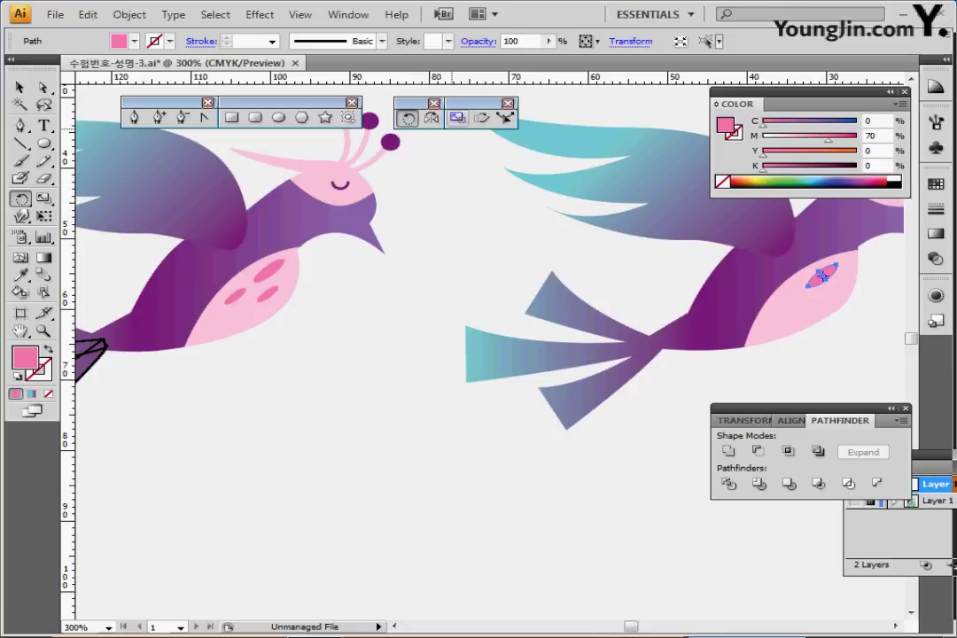
Step: Make two copies of the pink ellipse scaled to 70% and place them side by side below it on the belly
{"action": "double_click", "coordinate": [457, 117]}
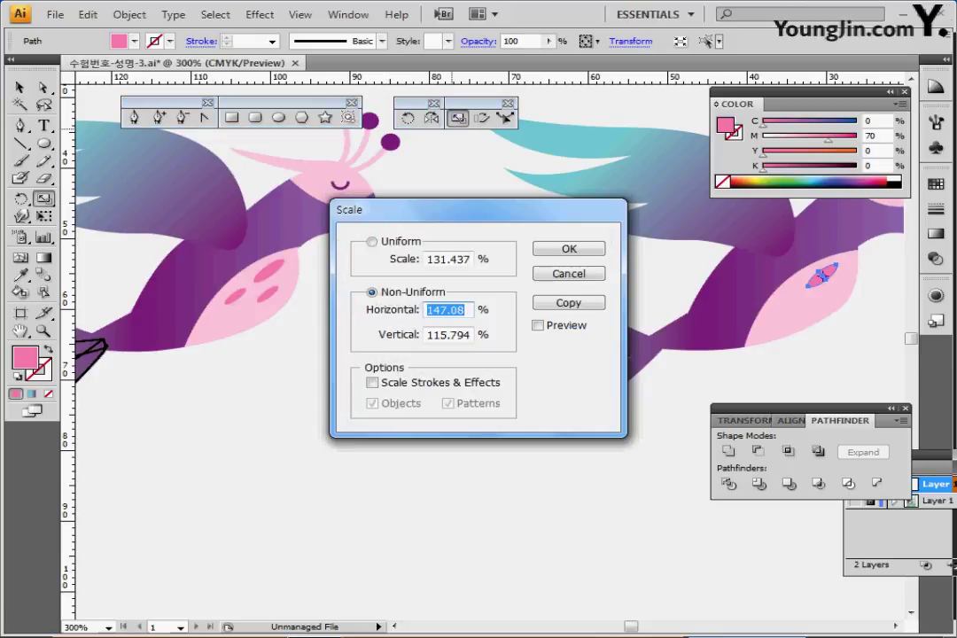
{"action": "type", "text": "70"}
{"action": "key", "text": "Tab"}
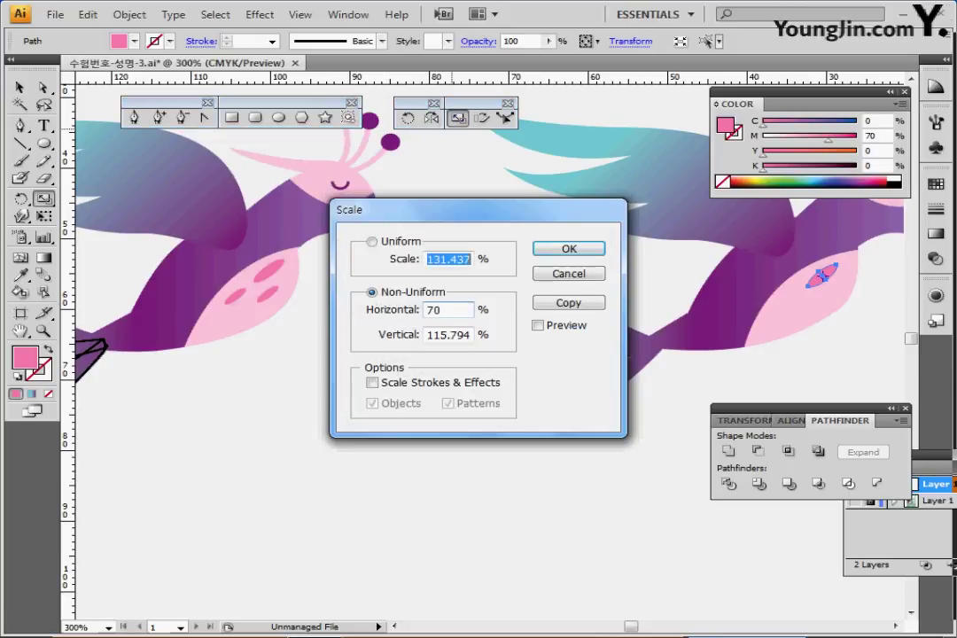
{"action": "type", "text": "70"}
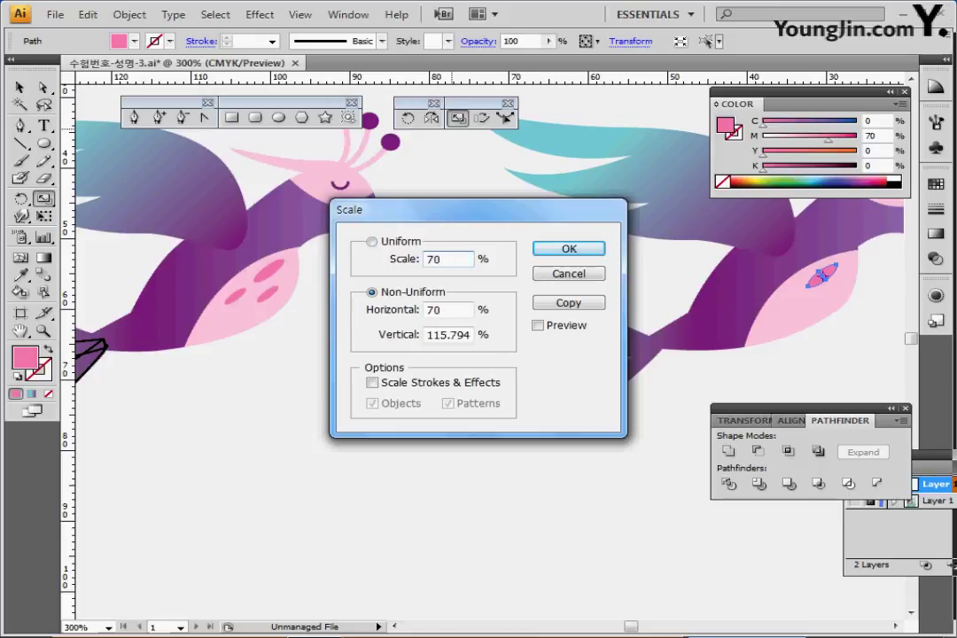
{"action": "key", "text": "Return"}
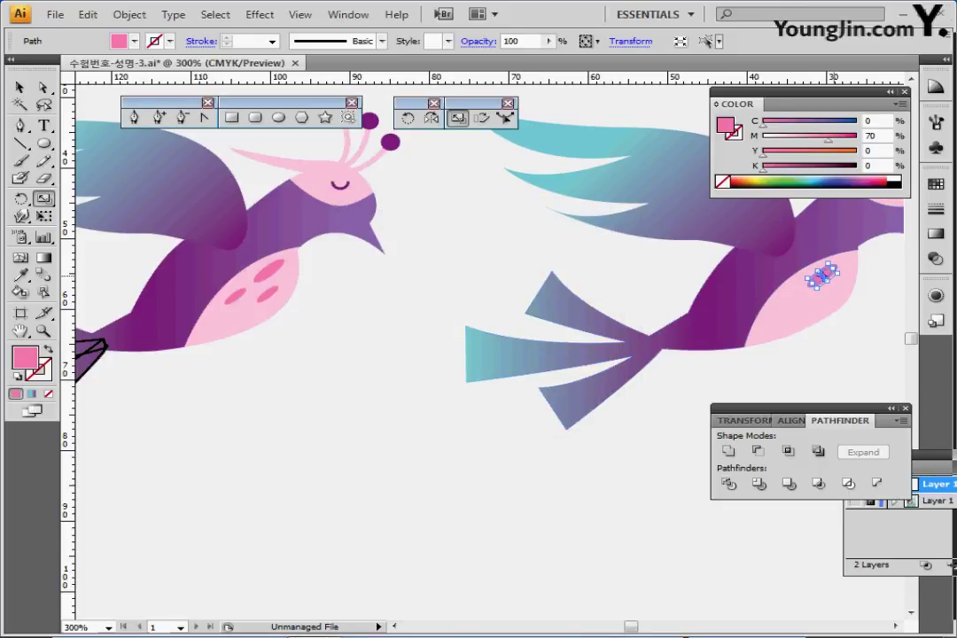
{"action": "left_click_drag", "start_coordinate": [823, 275], "coordinate": [823, 301]}
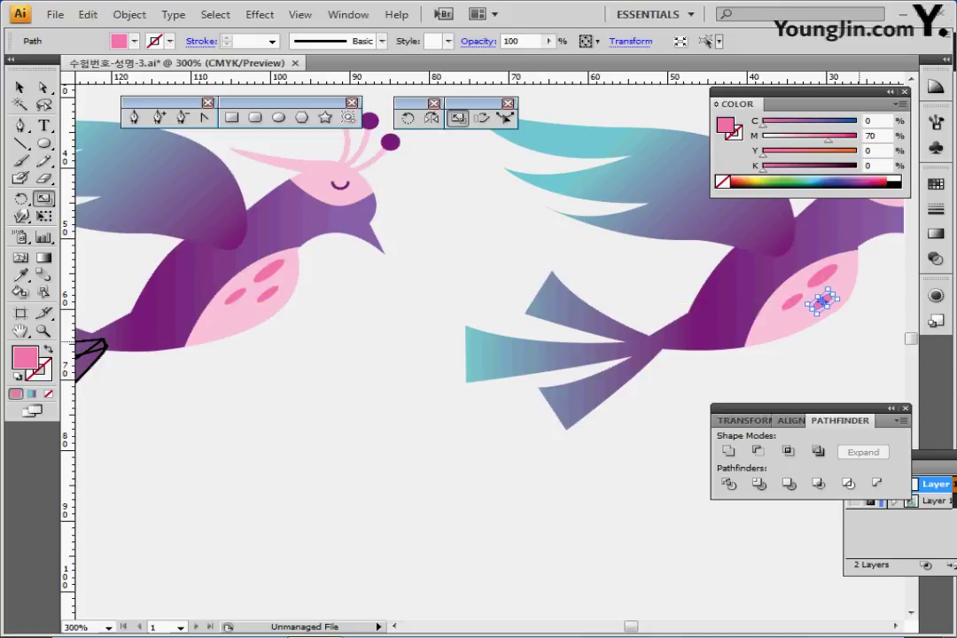
{"action": "key", "text": "ctrl+shift+a"}
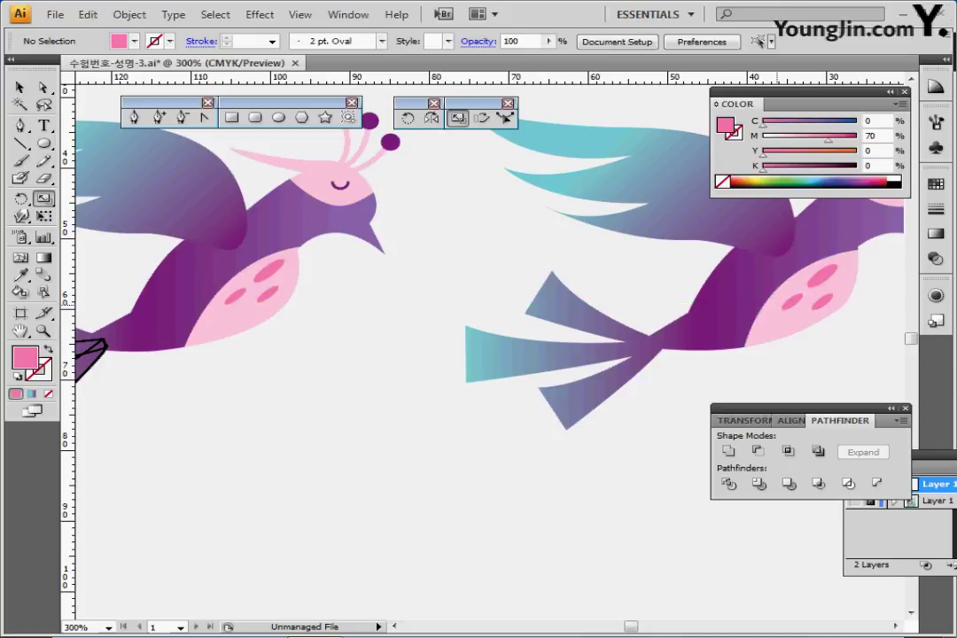
Step: Draw a small circle on the new bird's head with the finished bird's eye style: no fill and a 1 pt purple stroke
{"action": "left_click_drag", "start_coordinate": [780, 288], "coordinate": [641, 339]}
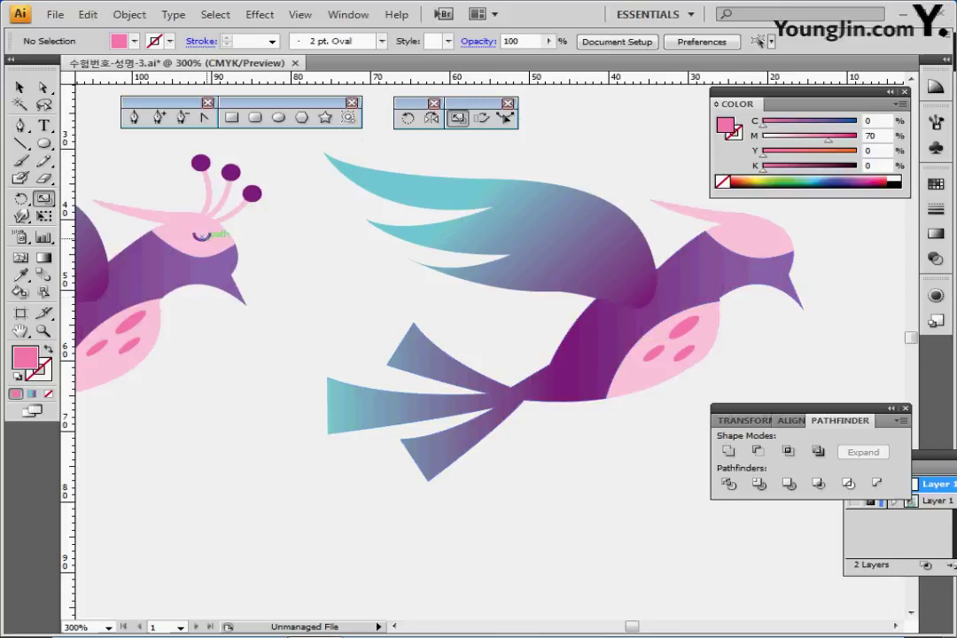
{"action": "left_click", "coordinate": [204, 239], "text": "ctrl"}
{"action": "key", "text": "ctrl+shift+a"}
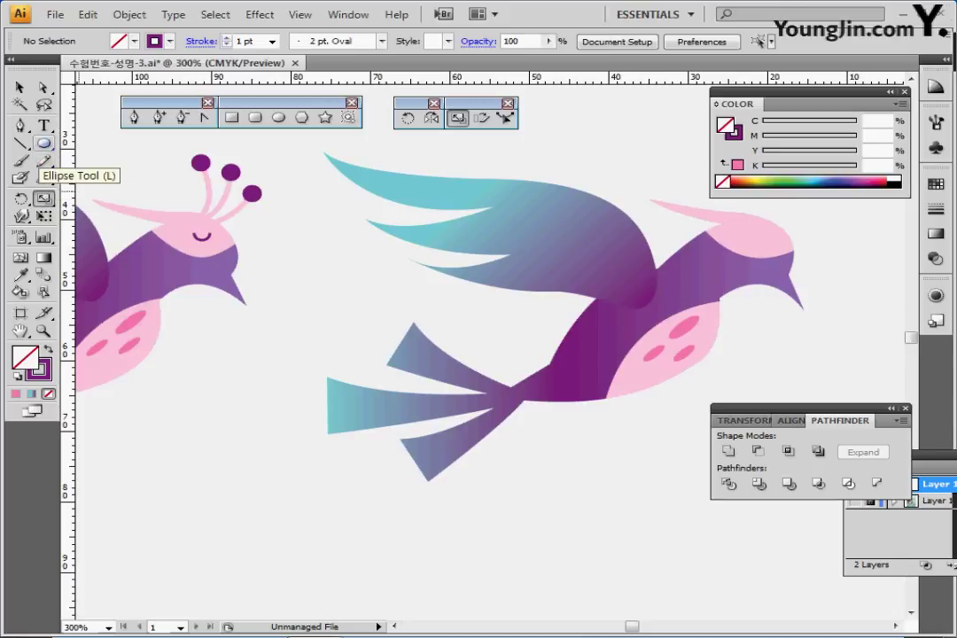
{"action": "left_click", "coordinate": [43, 143]}
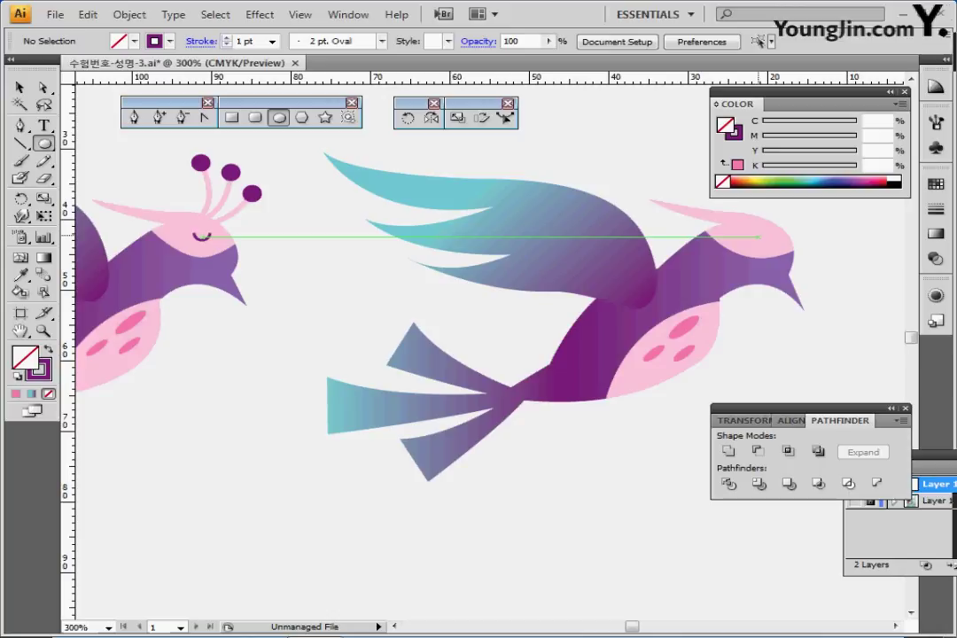
{"action": "mouse_move", "coordinate": [760, 237]}
{"action": "left_mouse_down"}
{"action": "mouse_move", "coordinate": [709, 239]}
{"action": "mouse_move", "coordinate": [765, 238]}
{"action": "mouse_move", "coordinate": [775, 246]}
{"action": "mouse_move", "coordinate": [769, 240]}
{"action": "left_mouse_up"}
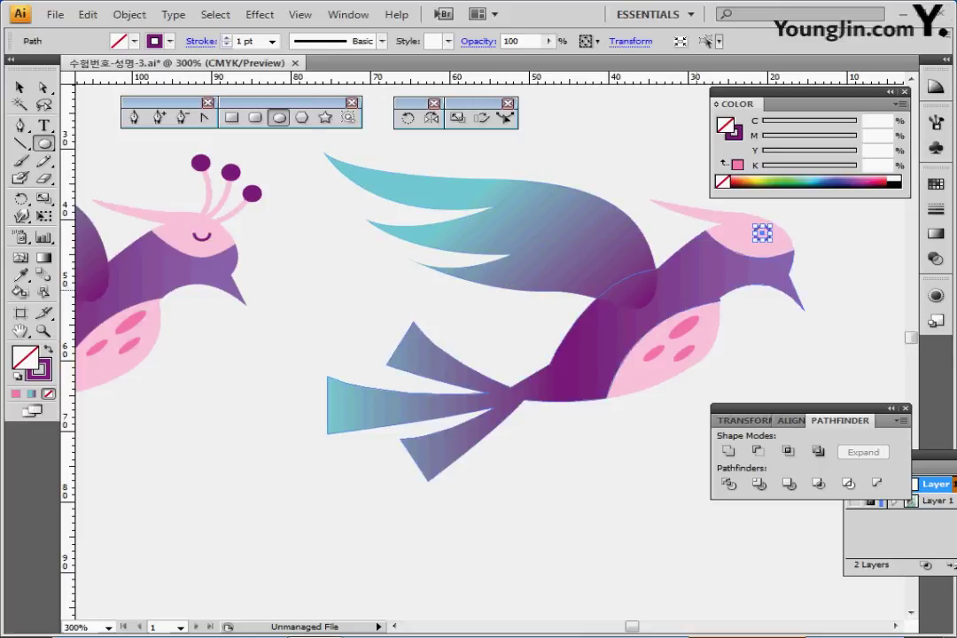
{"action": "key", "text": "ctrl+z"}
{"action": "left_click", "coordinate": [768, 243], "text": "ctrl"}
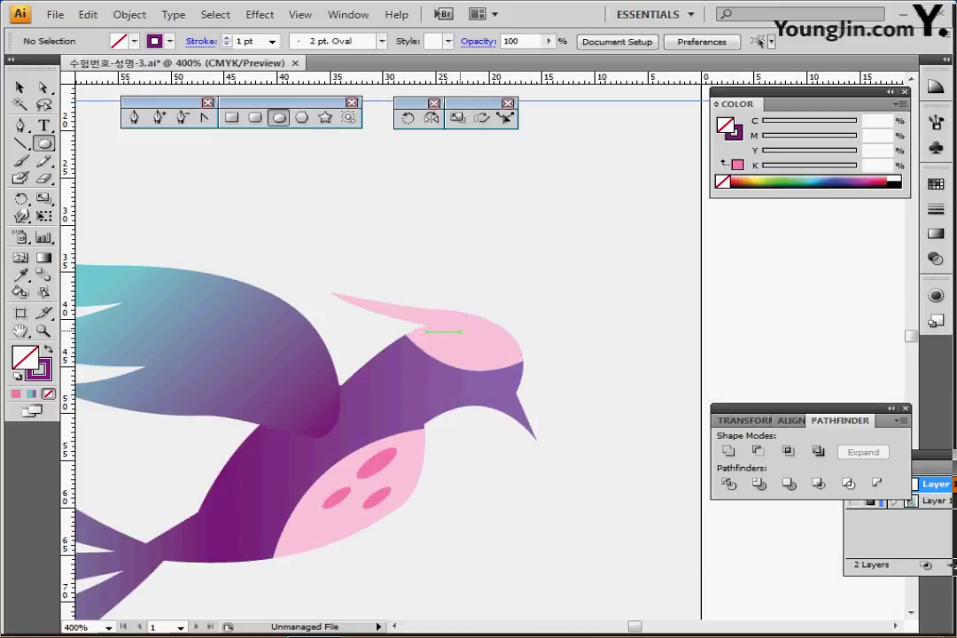
{"action": "left_click_drag", "start_coordinate": [473, 344], "coordinate": [488, 357]}
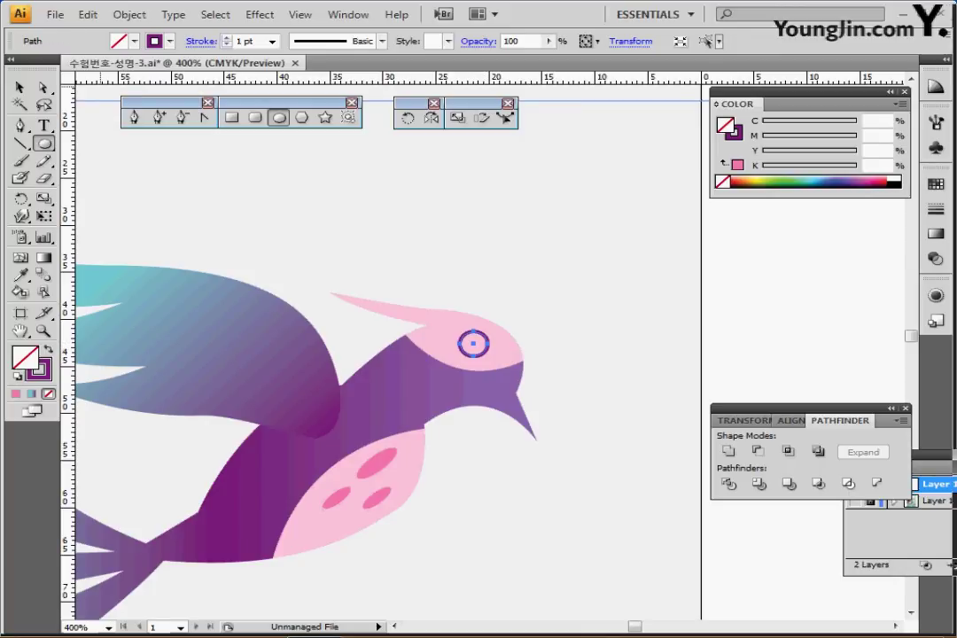
Step: Delete the top anchor of the eye circle to leave a lower arc, and nudge the arc slightly up on the head
{"action": "key", "text": "a"}
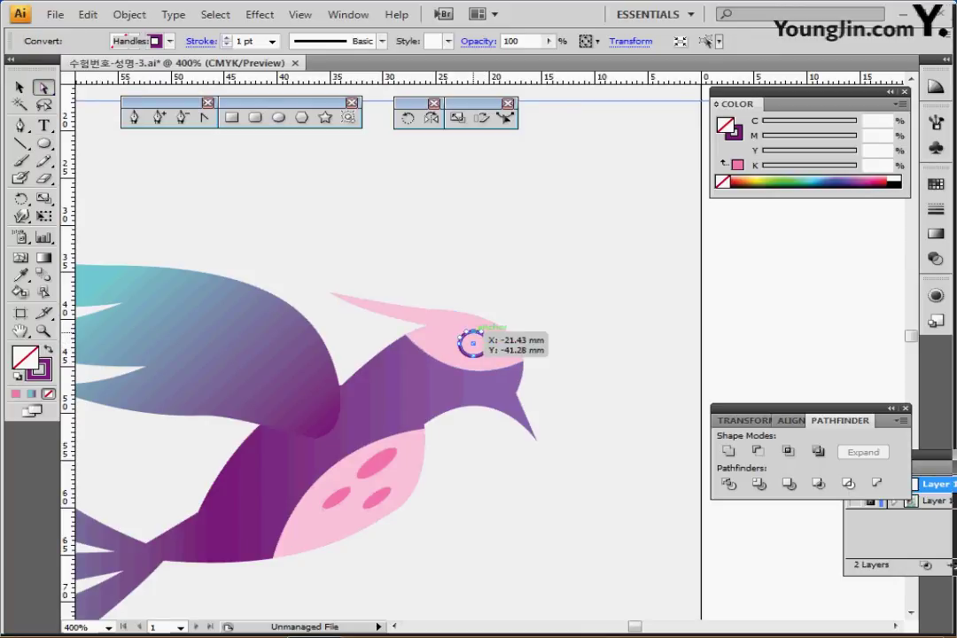
{"action": "left_click", "coordinate": [473, 344]}
{"action": "key", "text": "Delete"}
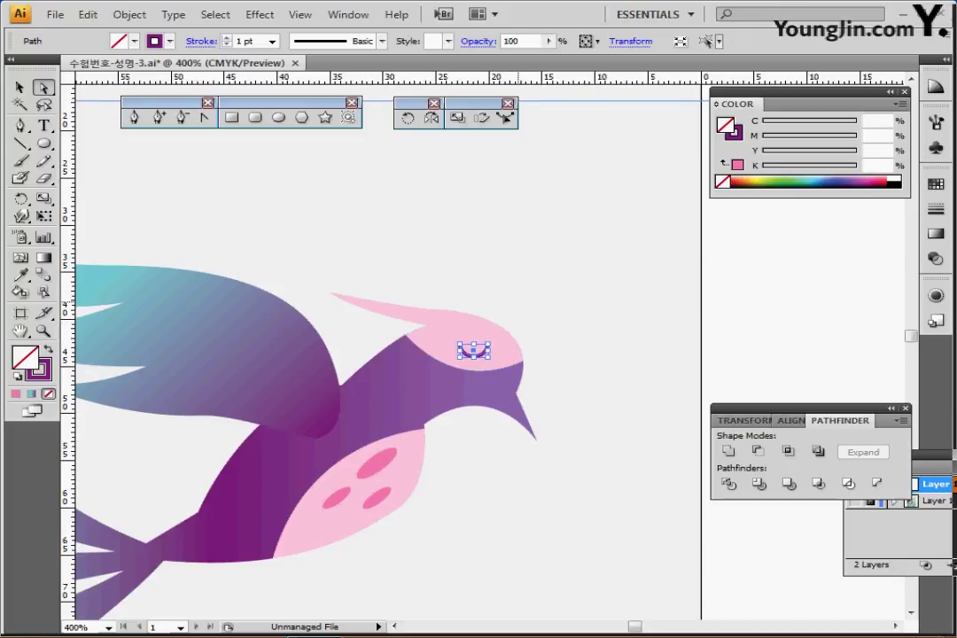
{"action": "left_click_drag", "start_coordinate": [440, 347], "coordinate": [477, 322]}
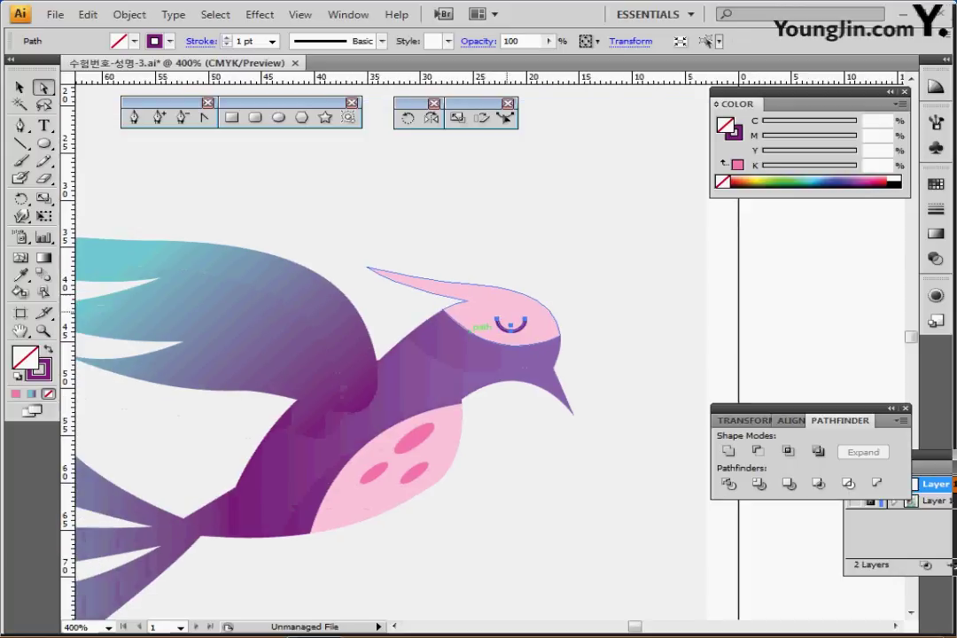
{"action": "key", "text": "Up"}
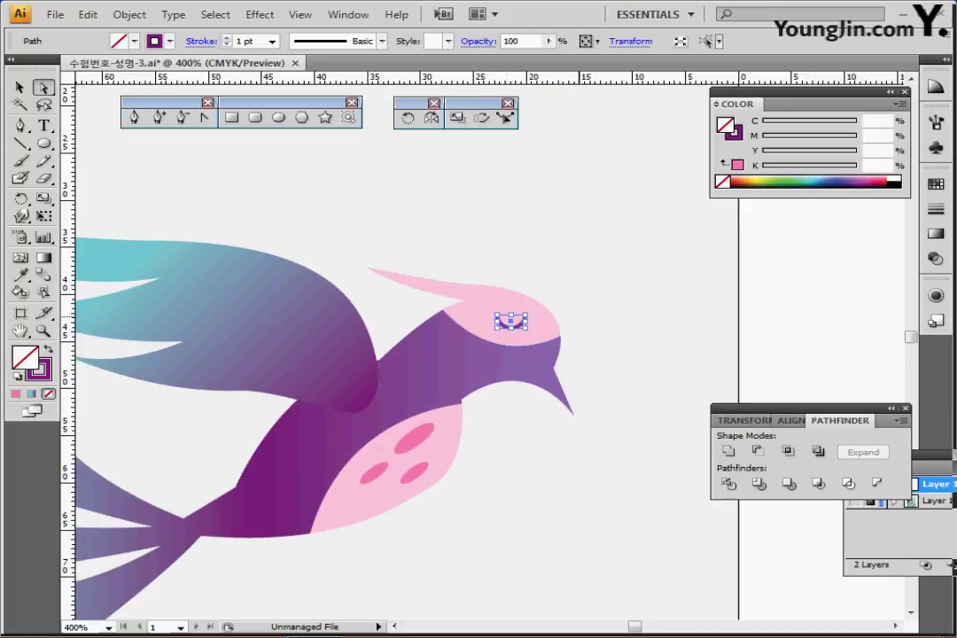
{"action": "left_click", "coordinate": [461, 286]}
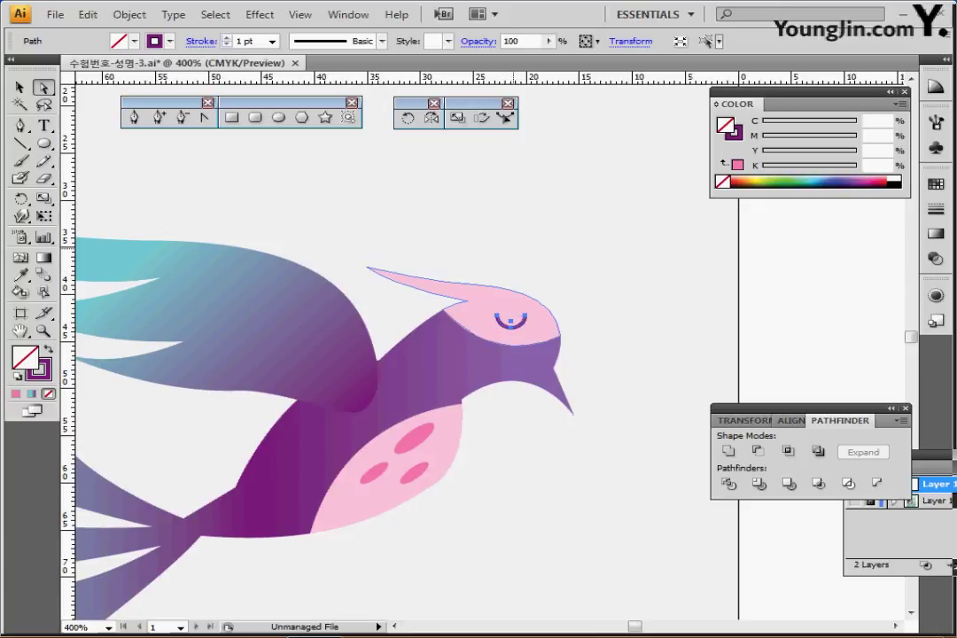
Step: Draw a short curved crest stalk with the Pen tool, rising from above the new bird's eye and bending slightly left
{"action": "key", "text": "ctrl+minus"}
{"action": "key", "text": "ctrl+minus"}
{"action": "left_click_drag", "start_coordinate": [400, 322], "coordinate": [435, 218]}
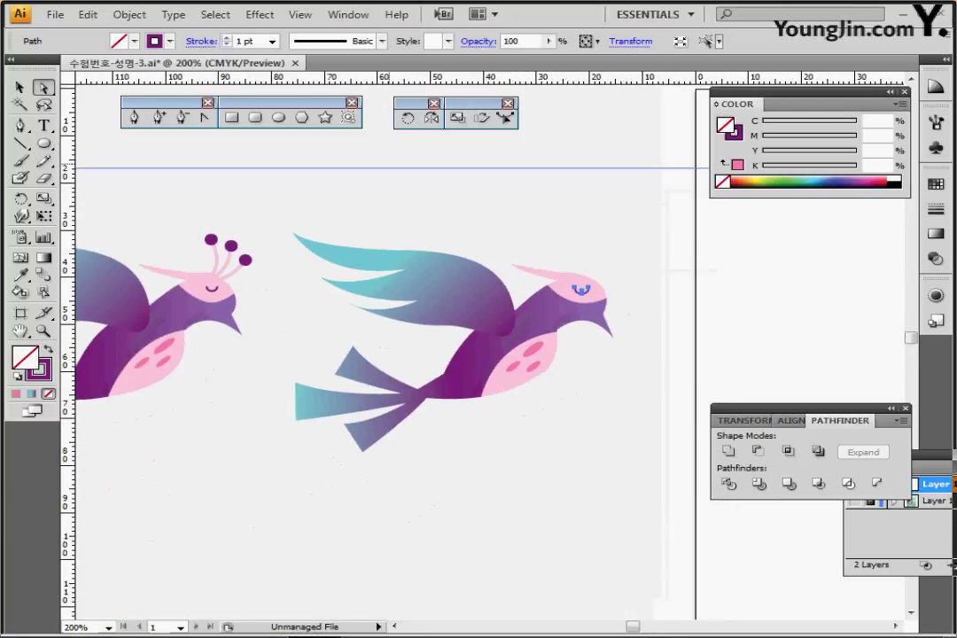
{"action": "left_click", "coordinate": [212, 223]}
{"action": "left_click", "coordinate": [216, 267]}
{"action": "left_click", "coordinate": [282, 195]}
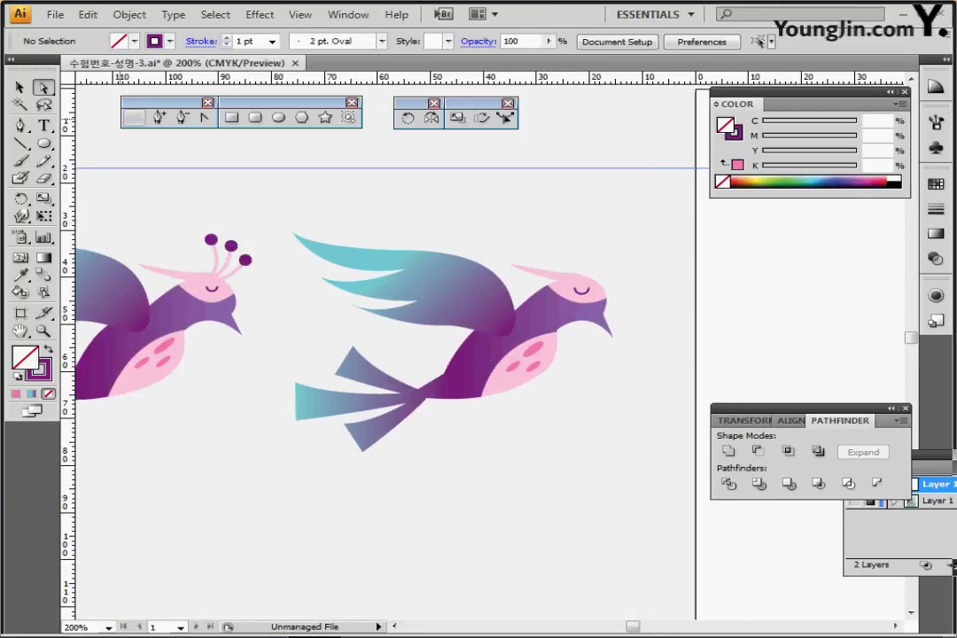
{"action": "key", "text": "p"}
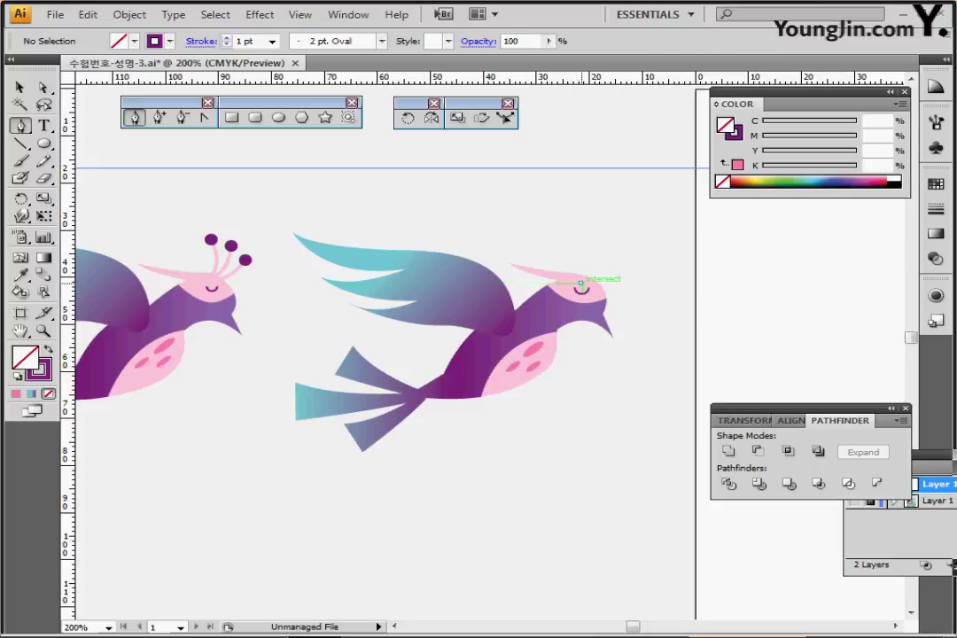
{"action": "left_click", "coordinate": [581, 282]}
{"action": "left_click_drag", "start_coordinate": [568, 232], "coordinate": [538, 224]}
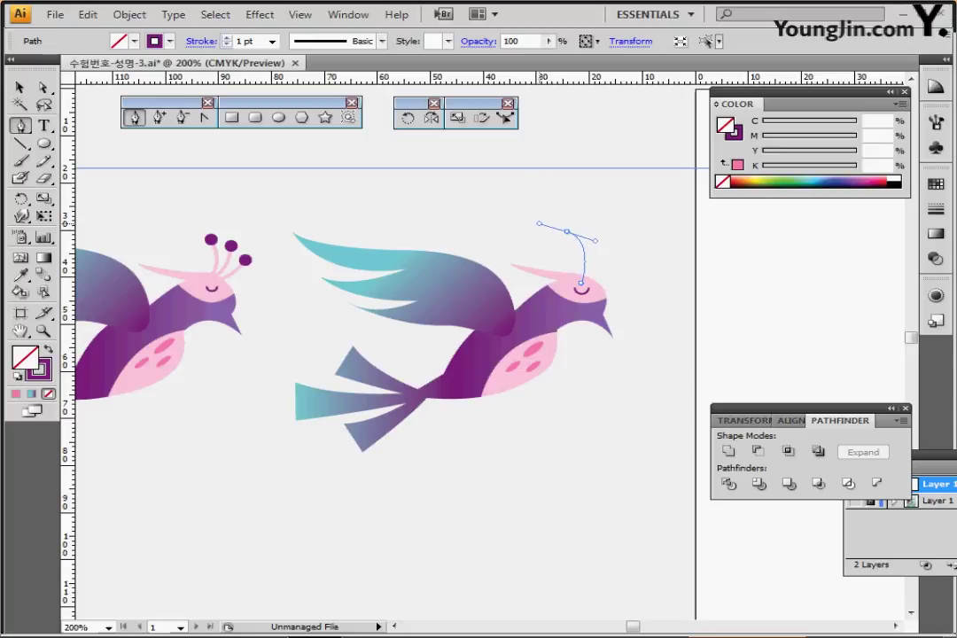
{"action": "key", "text": "ctrl+z"}
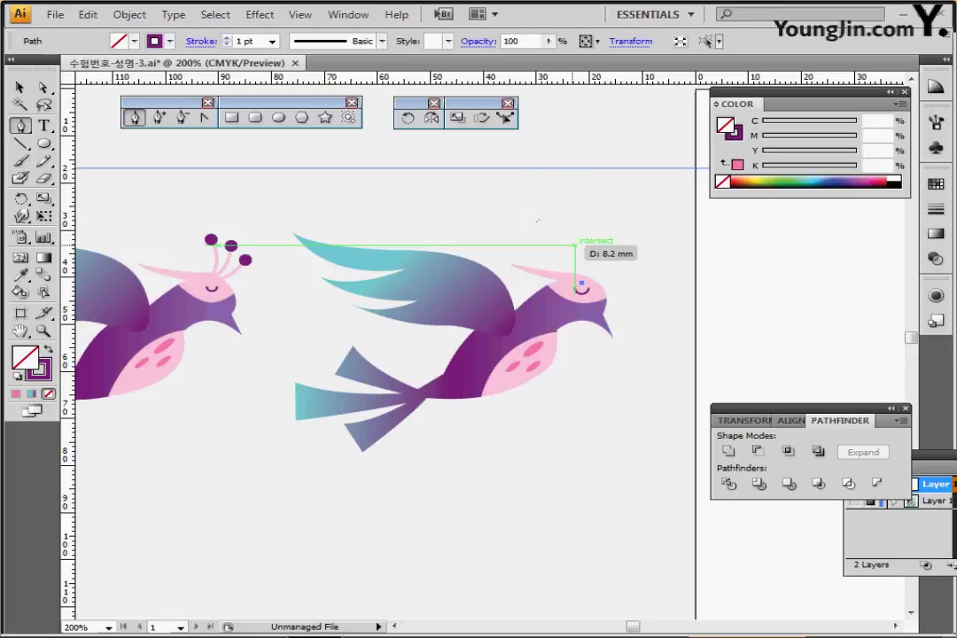
{"action": "left_click_drag", "start_coordinate": [576, 245], "coordinate": [558, 231]}
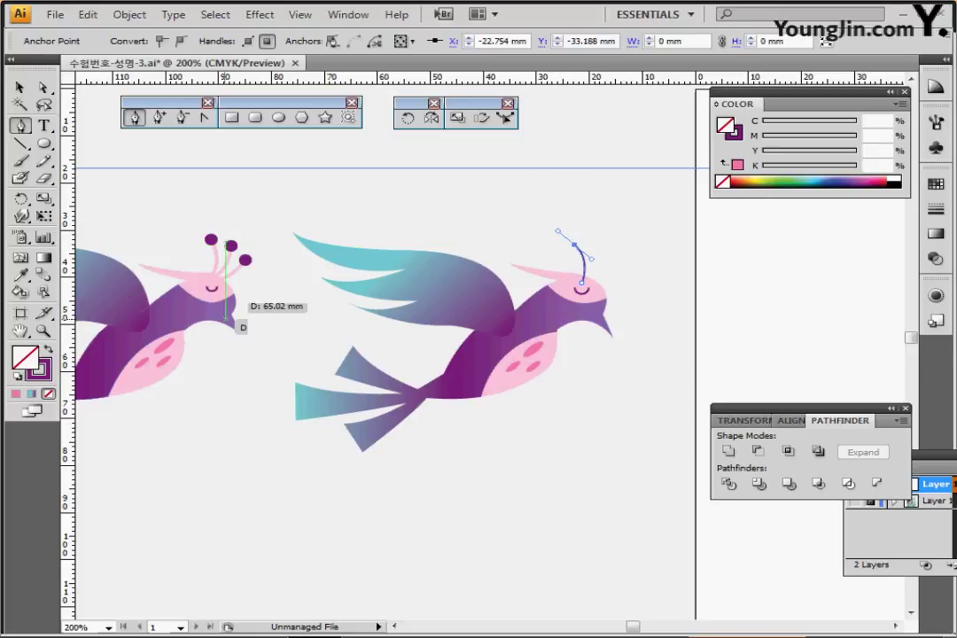
Step: Apply the finished bird's crest stalk style to the new stalk: a 2 pt pink stroke (M 30%) without fill
{"action": "key", "text": "i"}
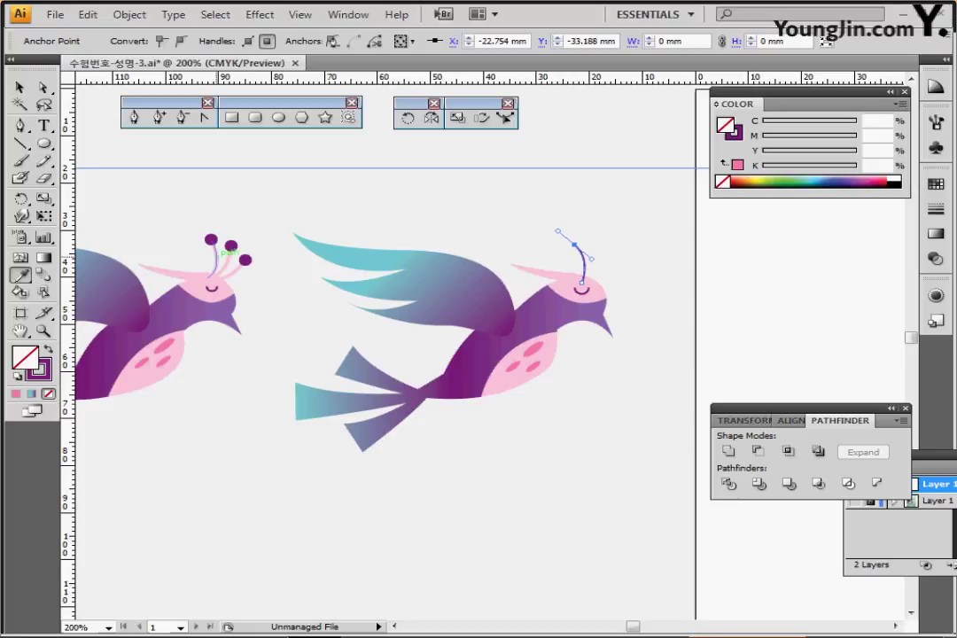
{"action": "left_click", "coordinate": [216, 262]}
{"action": "left_click", "coordinate": [734, 131]}
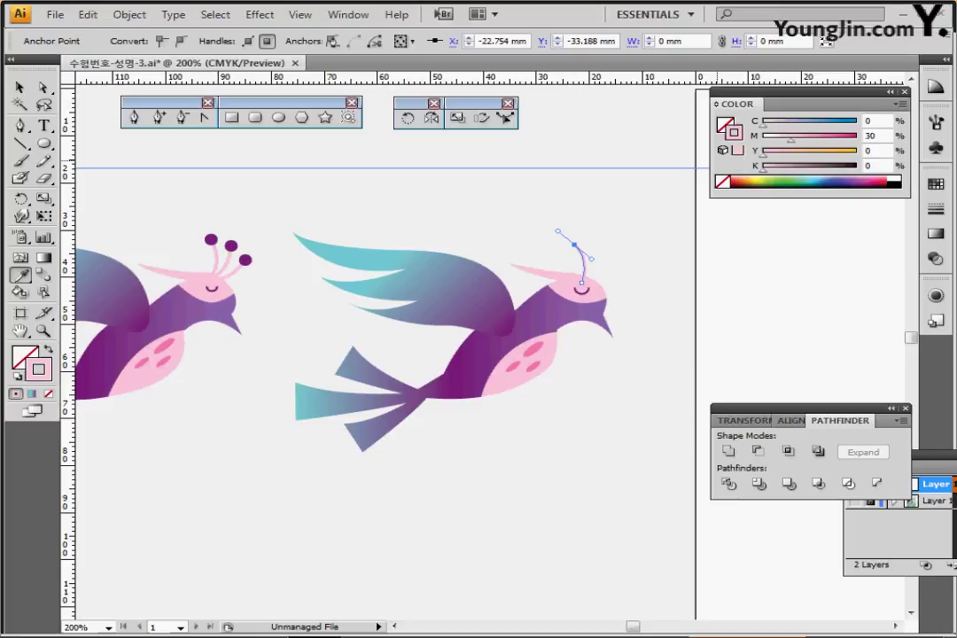
{"action": "left_click", "coordinate": [935, 208]}
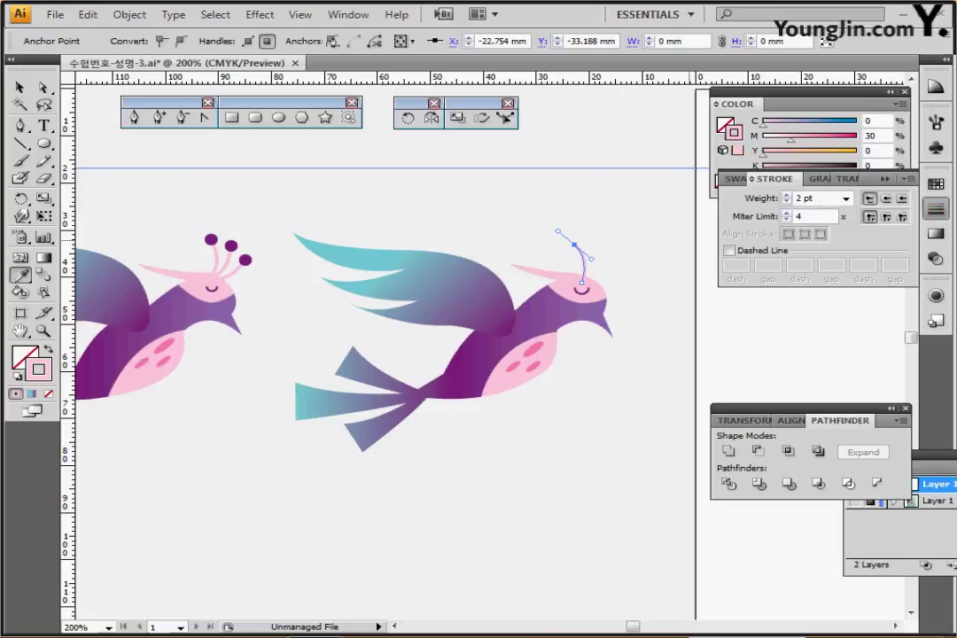
Step: Draw a small circle centred on the stalk's upper end, using the finished bird's purple crest dot fill and no stroke
{"action": "key", "text": "ctrl+shift+a"}
{"action": "left_click", "coordinate": [209, 238]}
{"action": "key", "text": "l"}
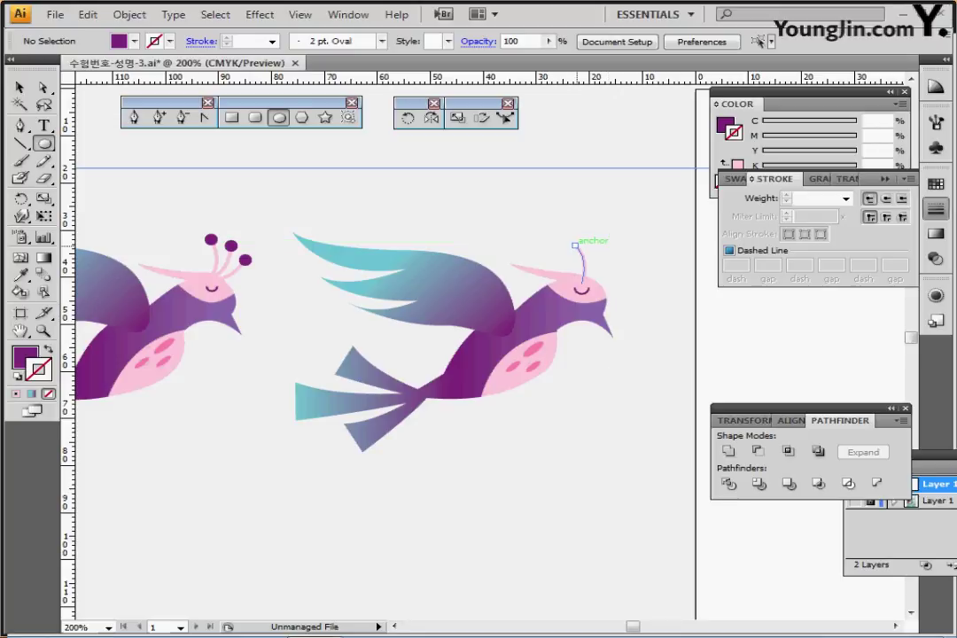
{"action": "left_click_drag", "start_coordinate": [574, 244], "coordinate": [579, 251]}
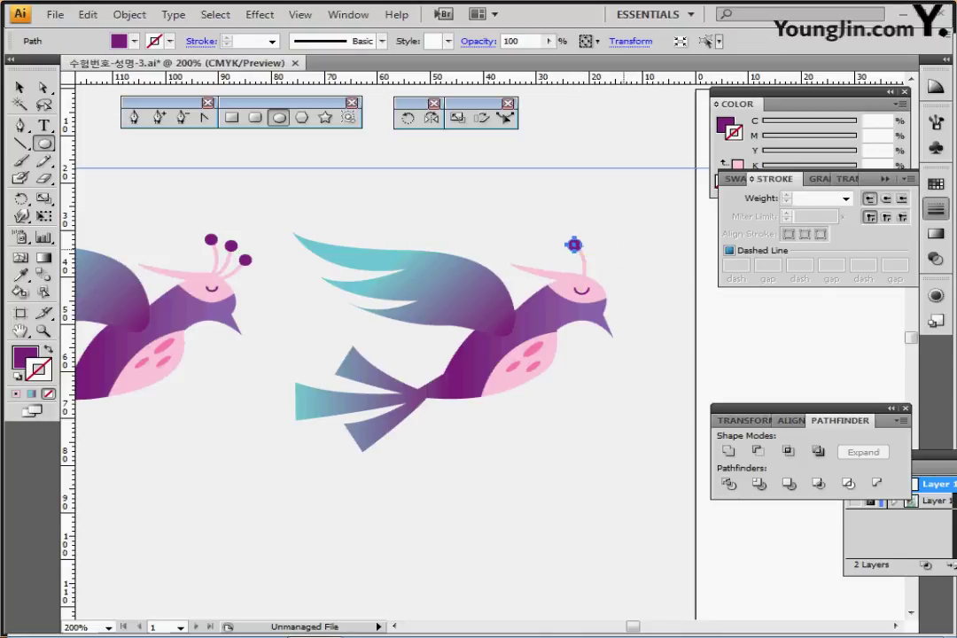
{"action": "key", "text": "ctrl+shift+a"}
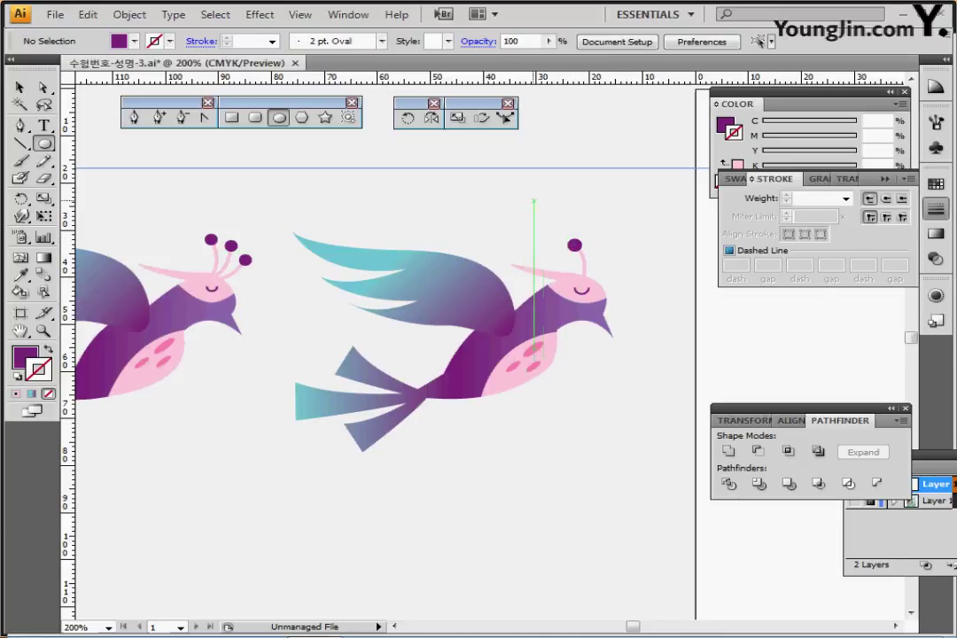
Step: Group the crest stalk with its purple dot
{"action": "left_click", "coordinate": [20, 87]}
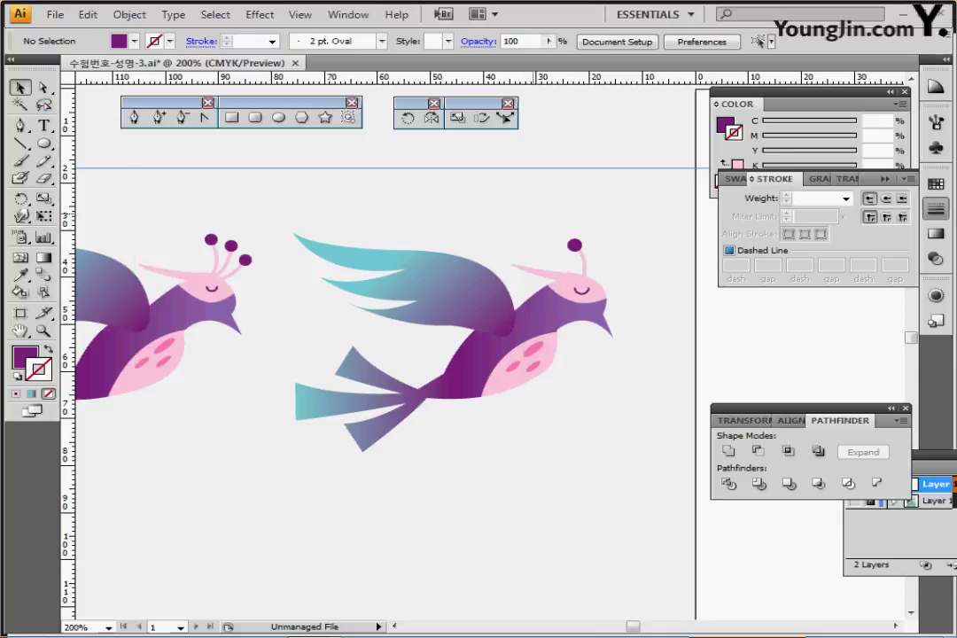
{"action": "left_click_drag", "start_coordinate": [533, 192], "coordinate": [611, 257]}
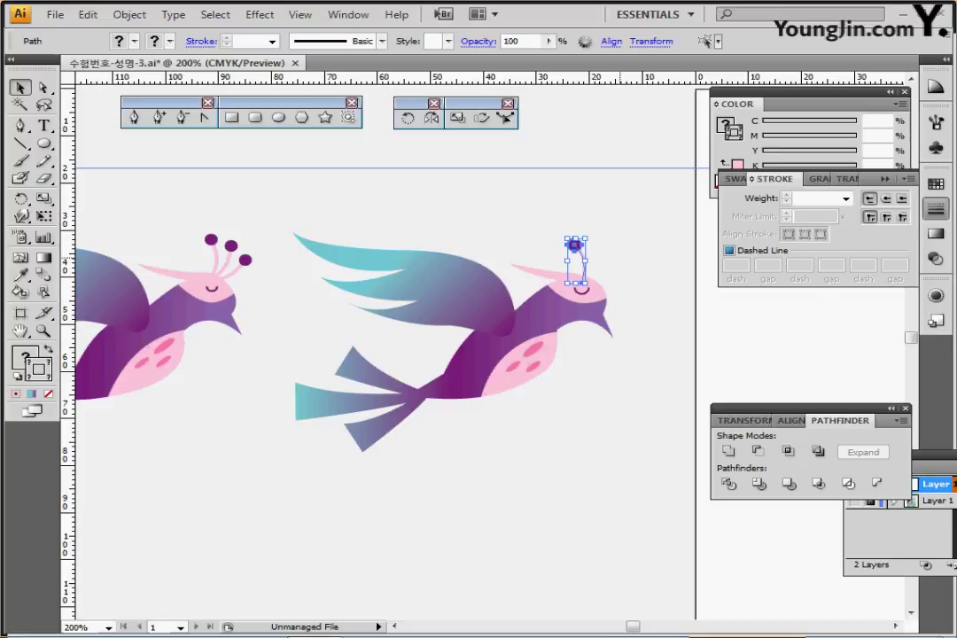
{"action": "key", "text": "ctrl+g"}
{"action": "key", "text": "ctrl+g"}
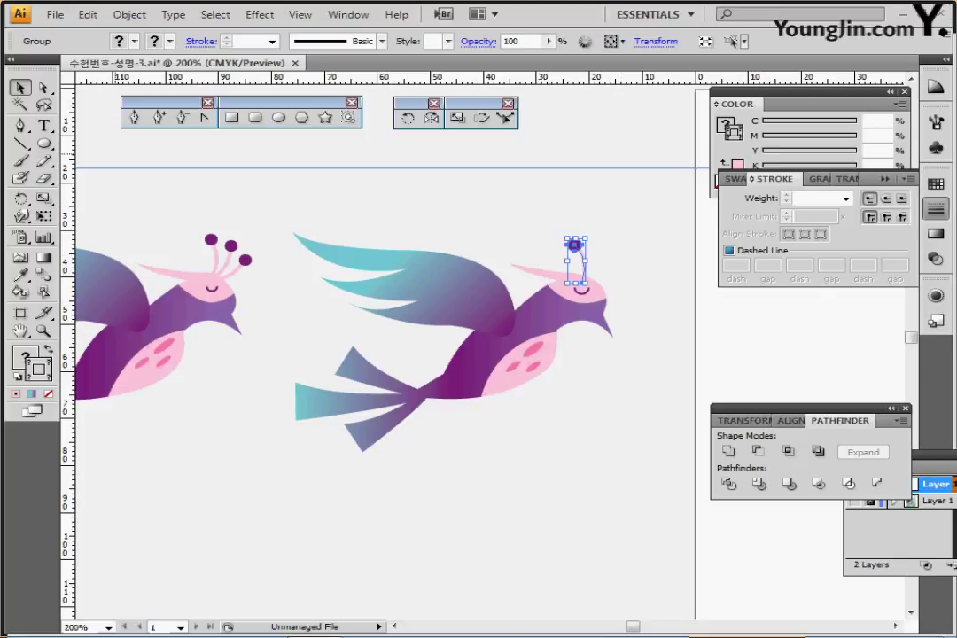
Step: Rotate a copy of the crest group clockwise about the stalk's base and repeat the transformation to make three crest feathers
{"action": "left_click", "coordinate": [21, 198]}
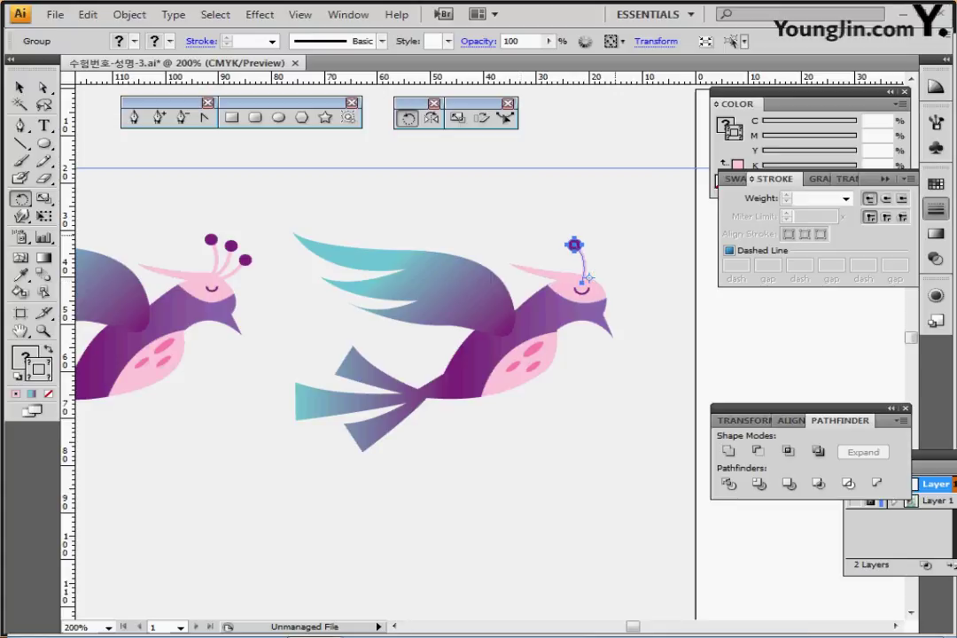
{"action": "left_click", "coordinate": [582, 283]}
{"action": "left_click_drag", "start_coordinate": [585, 221], "coordinate": [647, 220]}
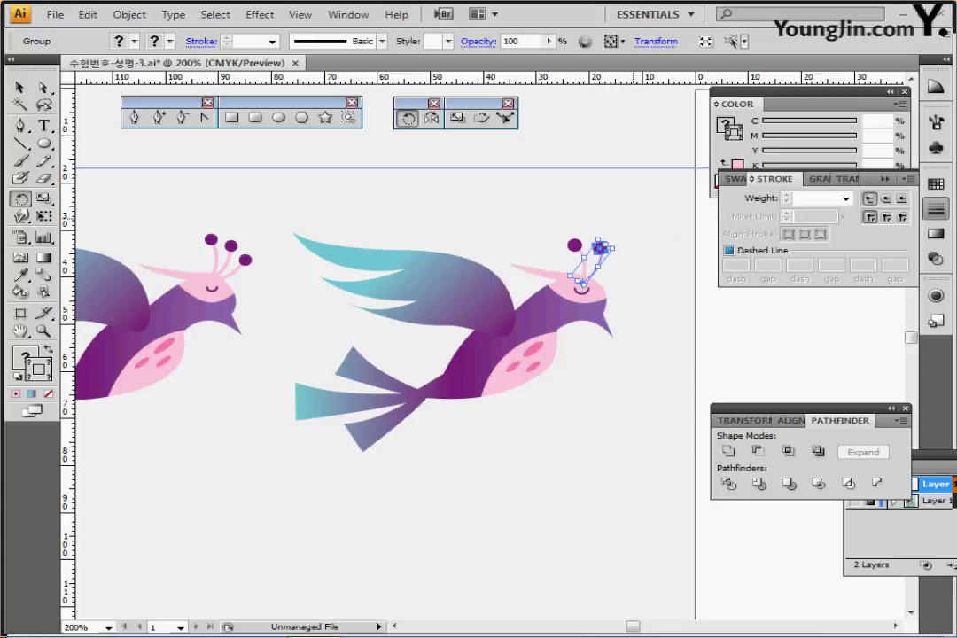
{"action": "key", "text": "ctrl+d"}
{"action": "key", "text": "ctrl+shift+a"}
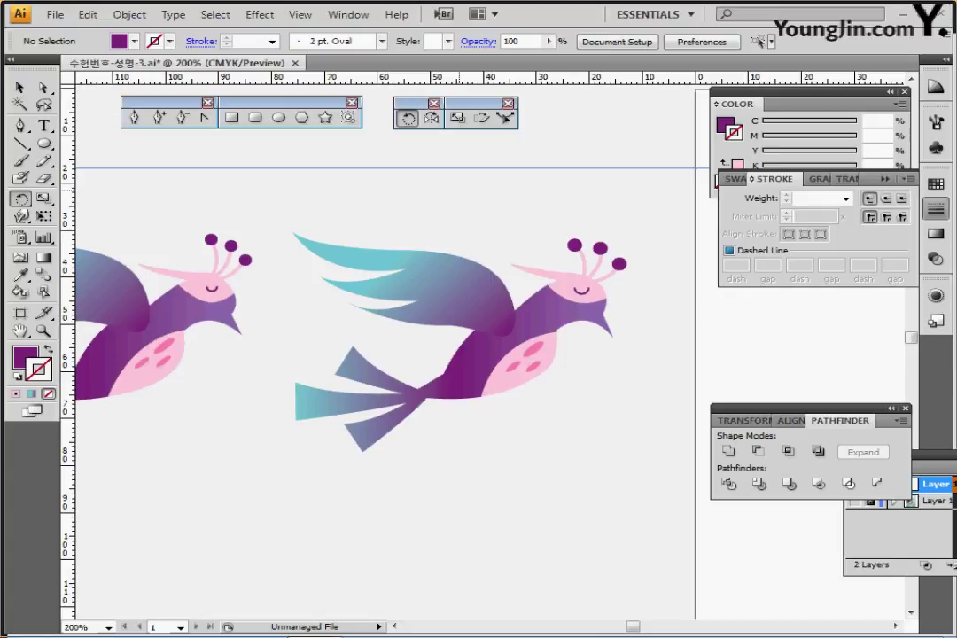
Step: Register the completed bird with its crest, wing and tail as a Graphic symbol named "새"
{"action": "left_click_drag", "start_coordinate": [313, 188], "coordinate": [646, 444]}
{"action": "key", "text": "ctrl+shift+b"}
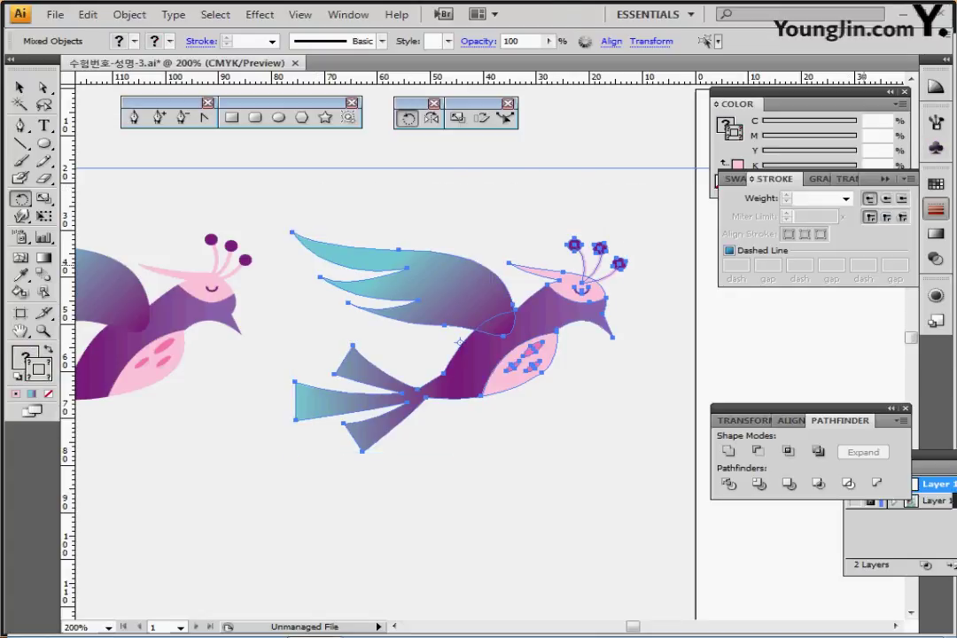
{"action": "left_click", "coordinate": [936, 209]}
{"action": "left_click", "coordinate": [936, 148]}
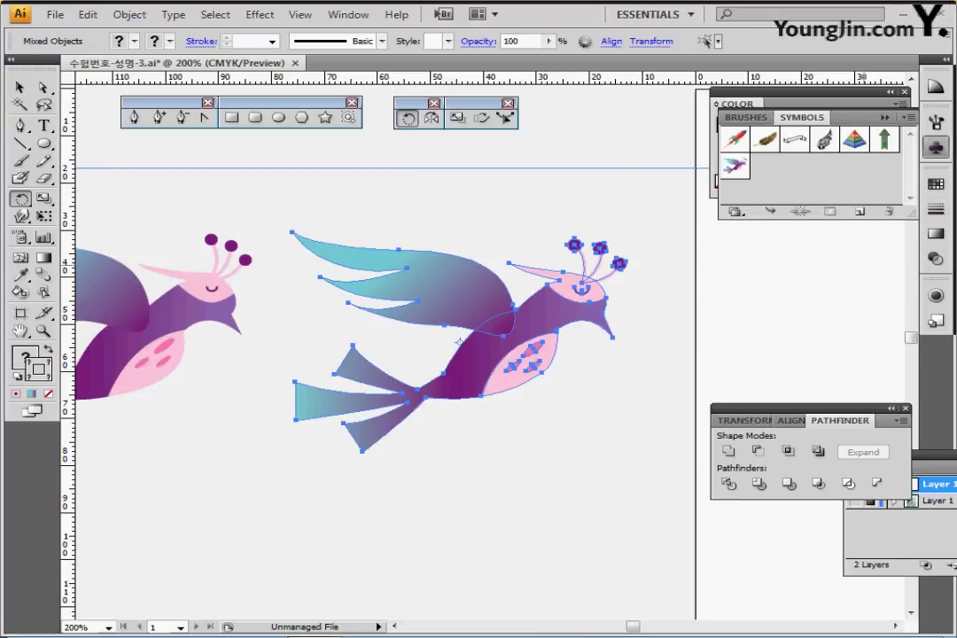
{"action": "key", "text": "F8"}
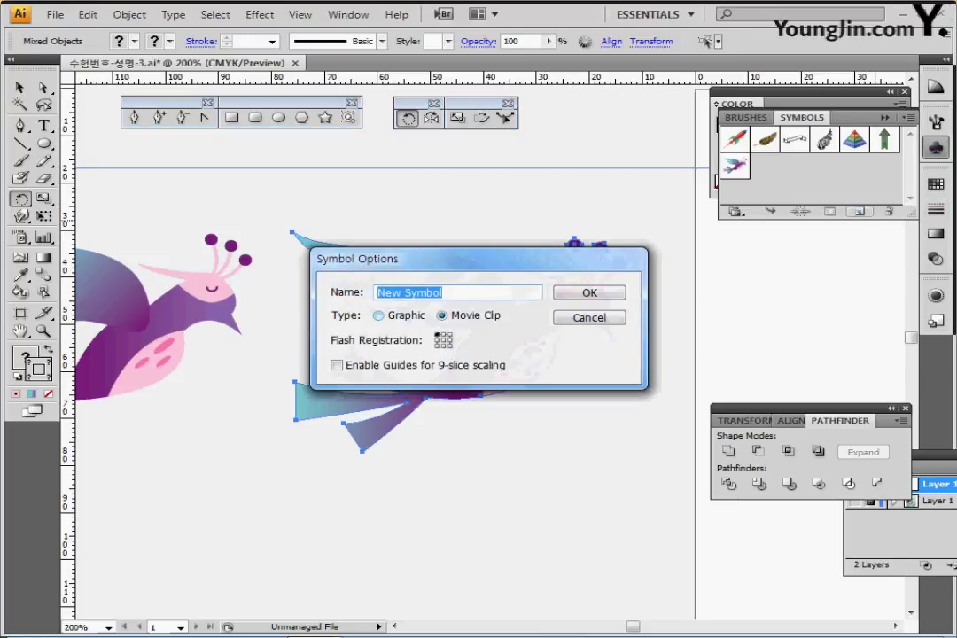
{"action": "left_click", "coordinate": [380, 316]}
{"action": "left_click_drag", "start_coordinate": [445, 292], "coordinate": [376, 293]}
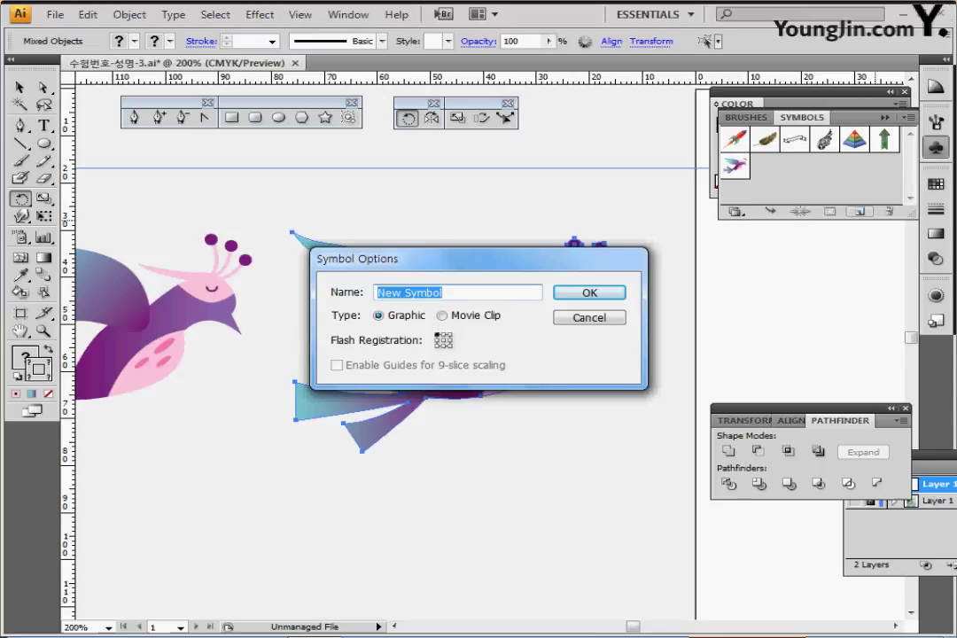
{"action": "type", "text": "ㅅ"}
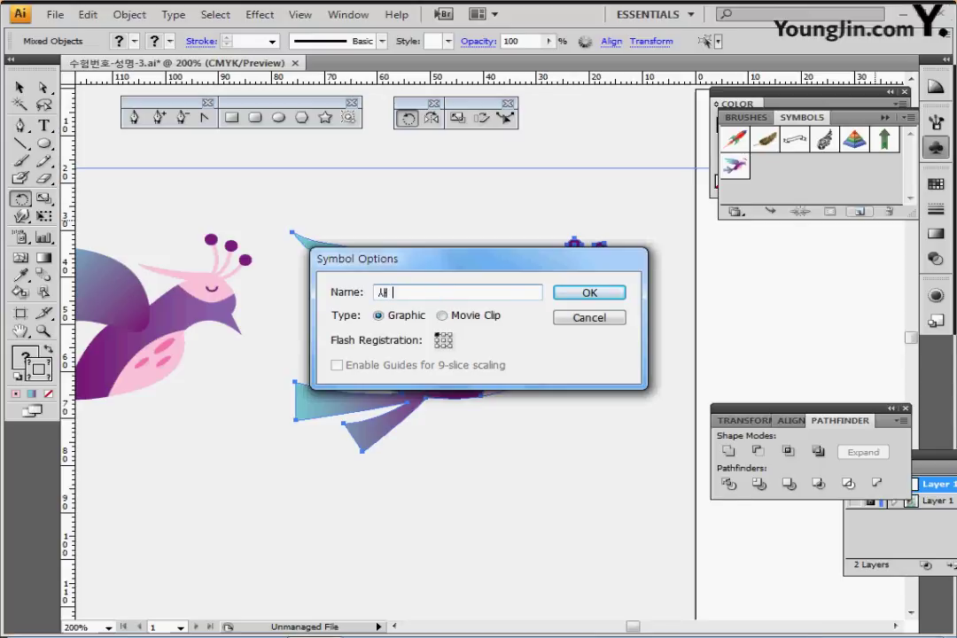
{"action": "key", "text": "Return"}
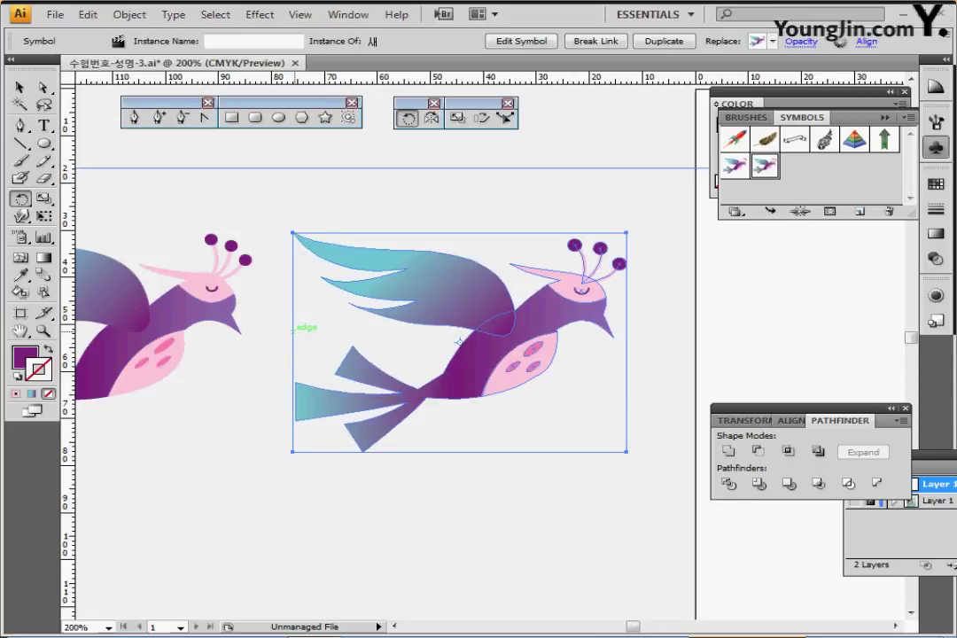
Step: Delete both birds and their colour swatches from the canvas, and save the document
{"action": "key", "text": "ctrl+plus"}
{"action": "left_click_drag", "start_coordinate": [245, 378], "coordinate": [282, 301]}
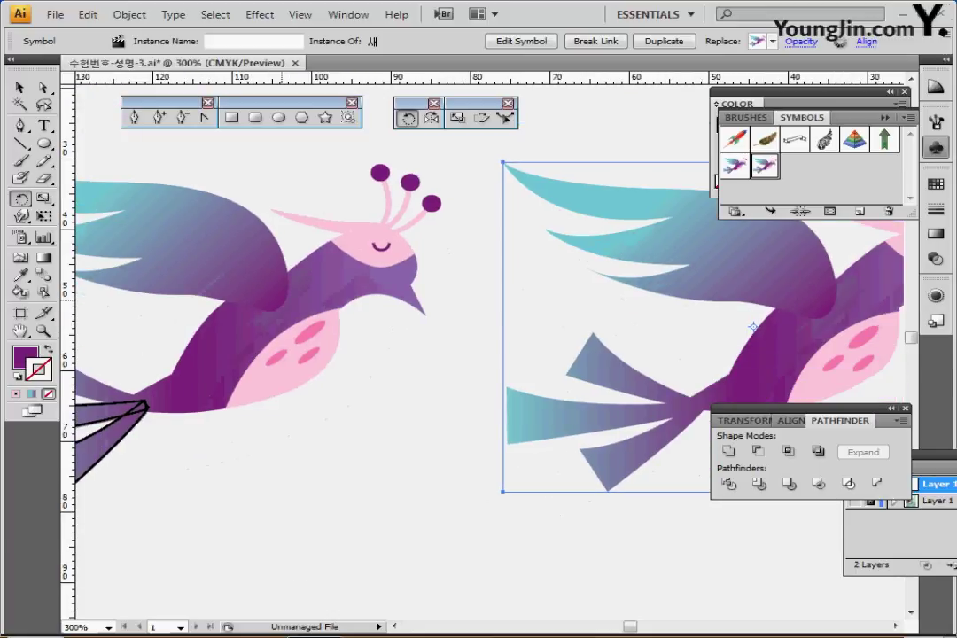
{"action": "scroll", "coordinate": [390, 319], "scroll_direction": "up", "scroll_amount": 2}
{"action": "scroll", "coordinate": [492, 323], "scroll_direction": "down", "scroll_amount": 5}
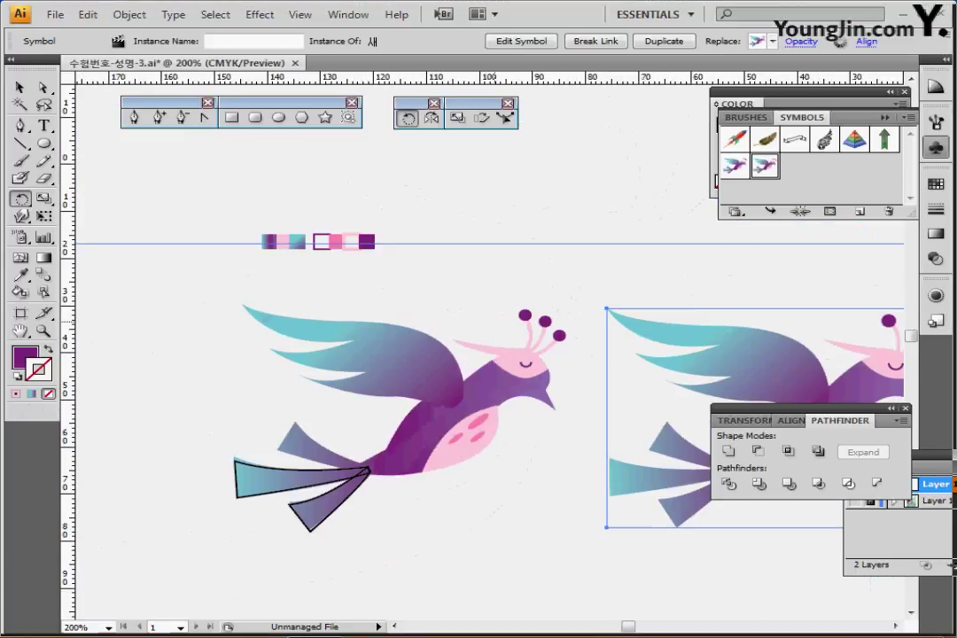
{"action": "left_click_drag", "start_coordinate": [402, 344], "coordinate": [413, 332]}
{"action": "key", "text": "ctrl+a"}
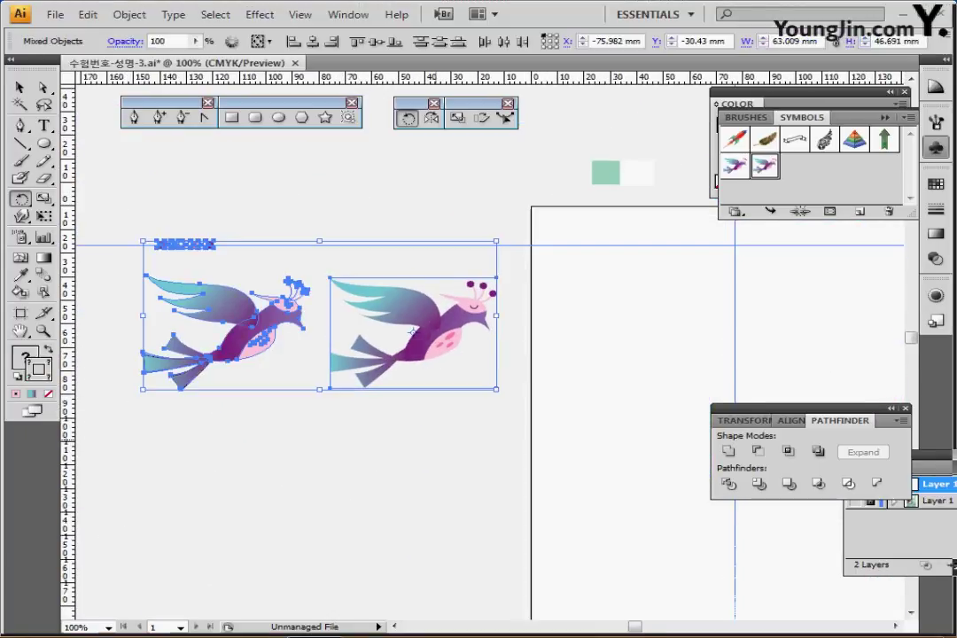
{"action": "key", "text": "Delete"}
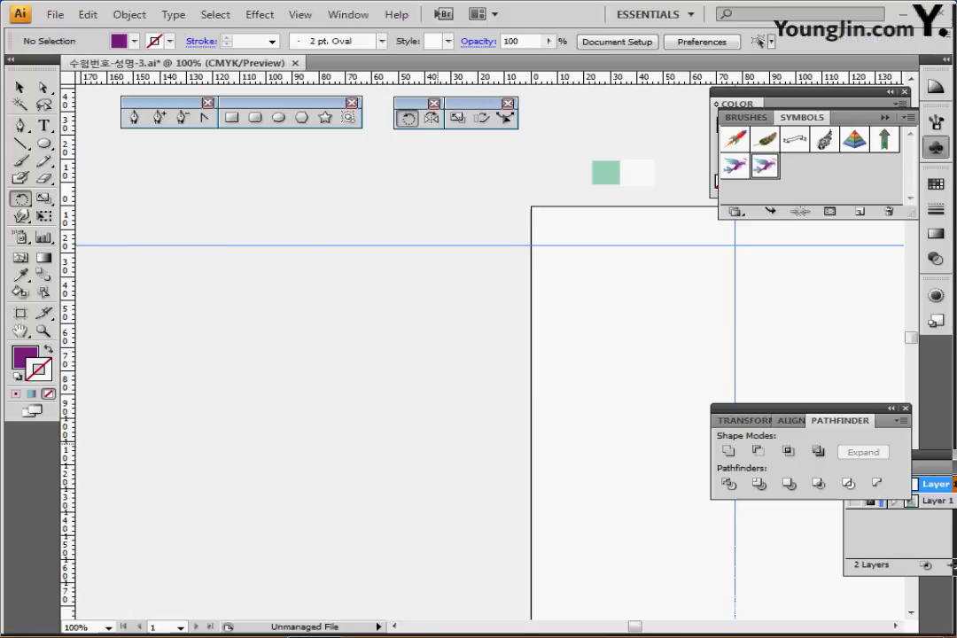
{"action": "key", "text": "ctrl+s"}
Step: Draw a 210 × 297 mm rectangle from the artboard's upper-left corner, using the mint-green swatch as fill and no stroke
{"action": "scroll", "coordinate": [378, 443], "scroll_direction": "down", "scroll_amount": 1}
{"action": "left_click_drag", "start_coordinate": [377, 443], "coordinate": [224, 308]}
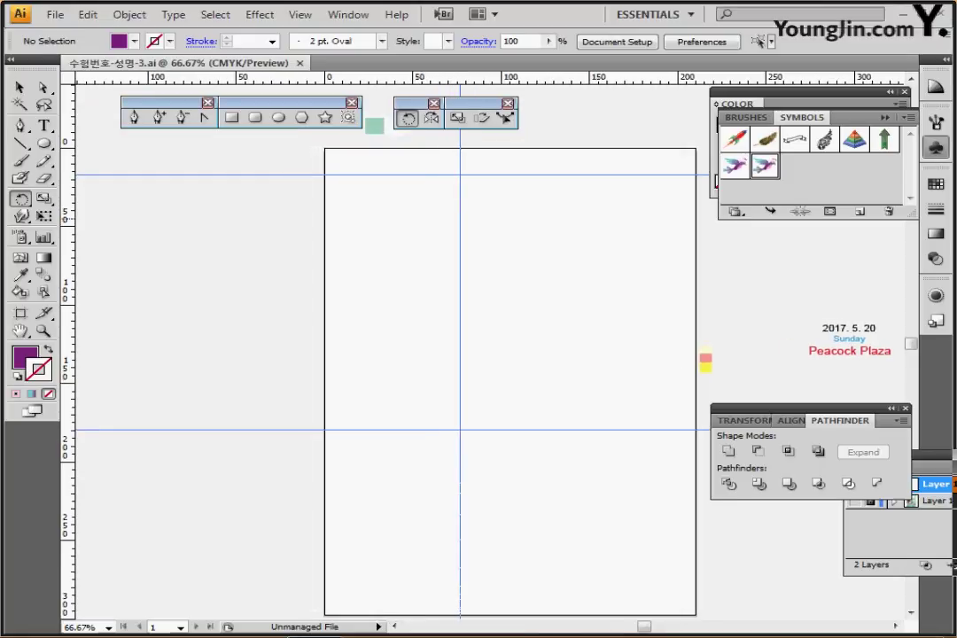
{"action": "left_click", "coordinate": [231, 118]}
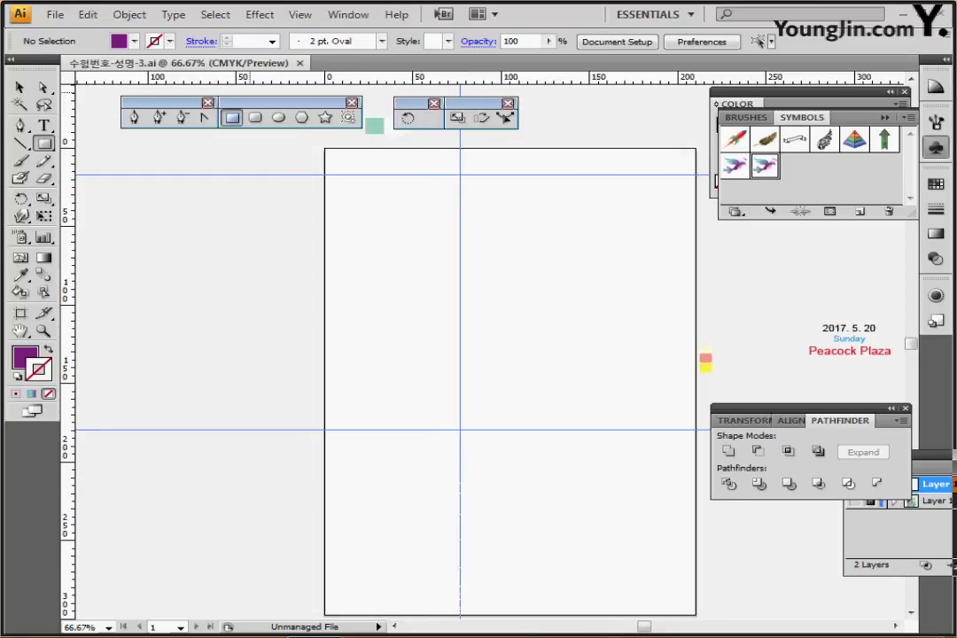
{"action": "left_click", "coordinate": [374, 126], "text": "ctrl"}
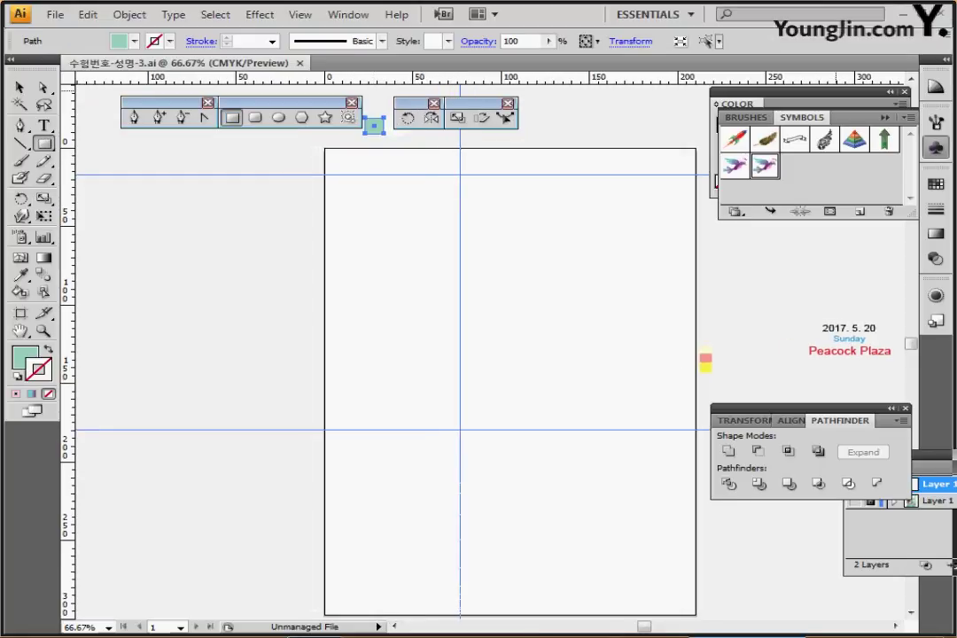
{"action": "left_click", "coordinate": [937, 148]}
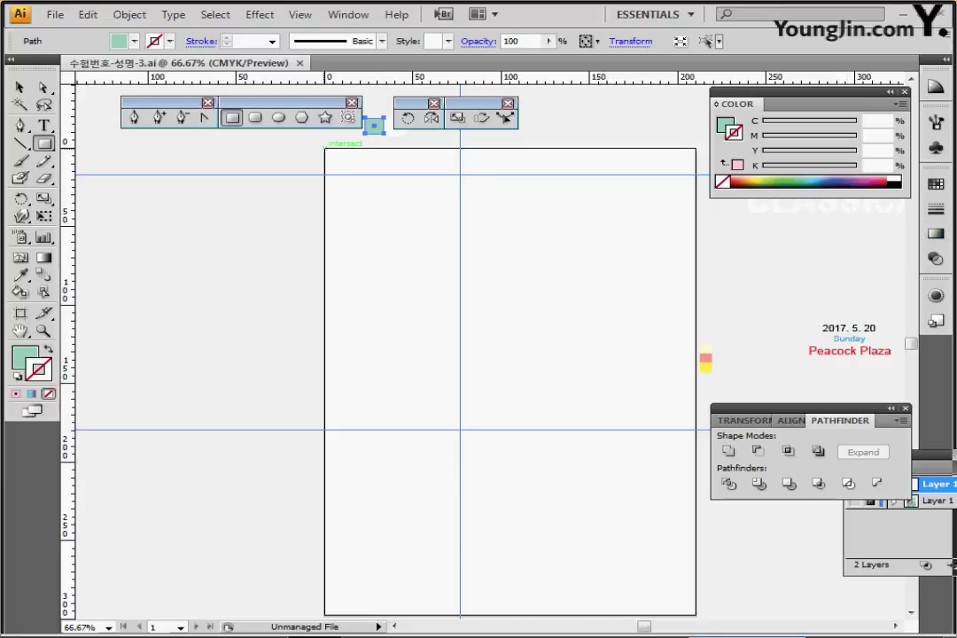
{"action": "left_click", "coordinate": [325, 149]}
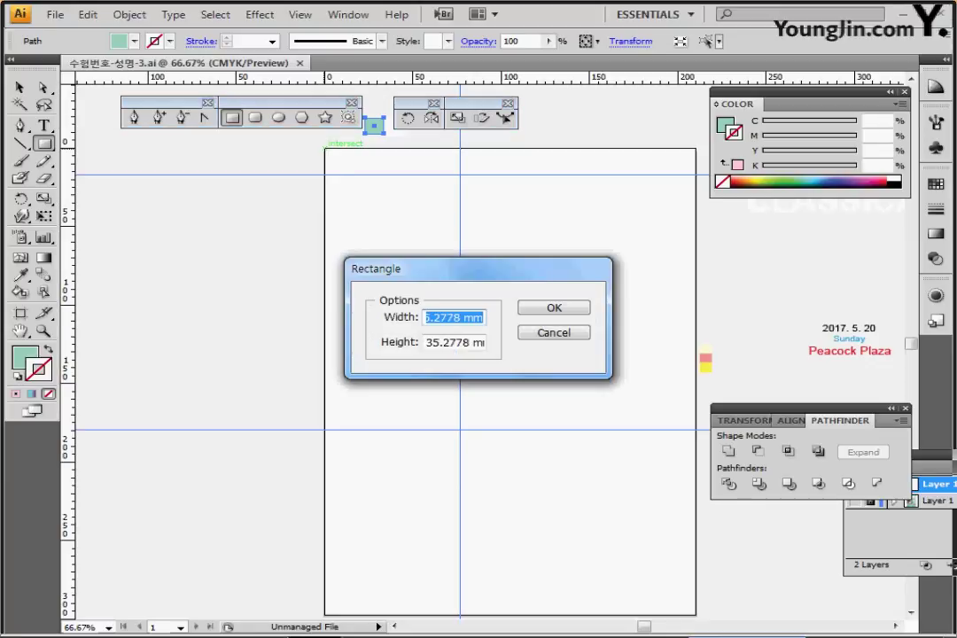
{"action": "type", "text": "21"}
{"action": "key", "text": "Tab"}
{"action": "type", "text": "2"}
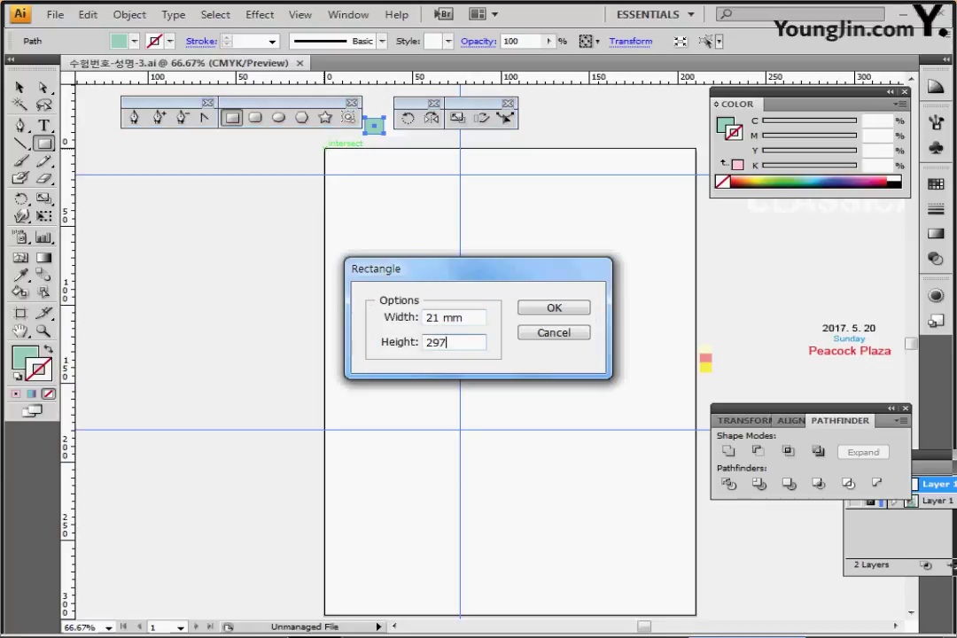
{"action": "key", "text": "Tab"}
{"action": "type", "text": "210"}
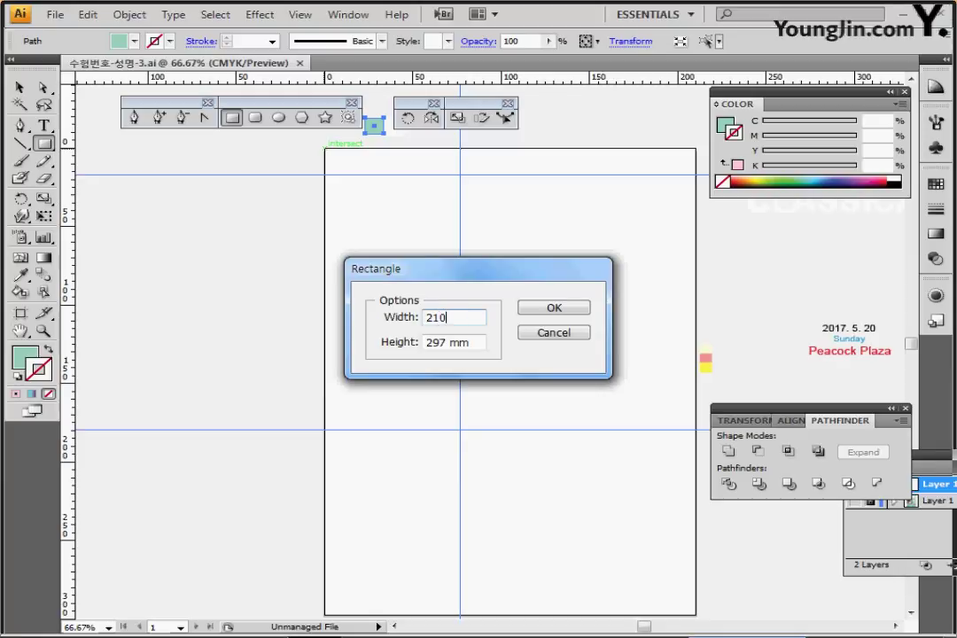
{"action": "key", "text": "Tab"}
{"action": "key", "text": "Return"}
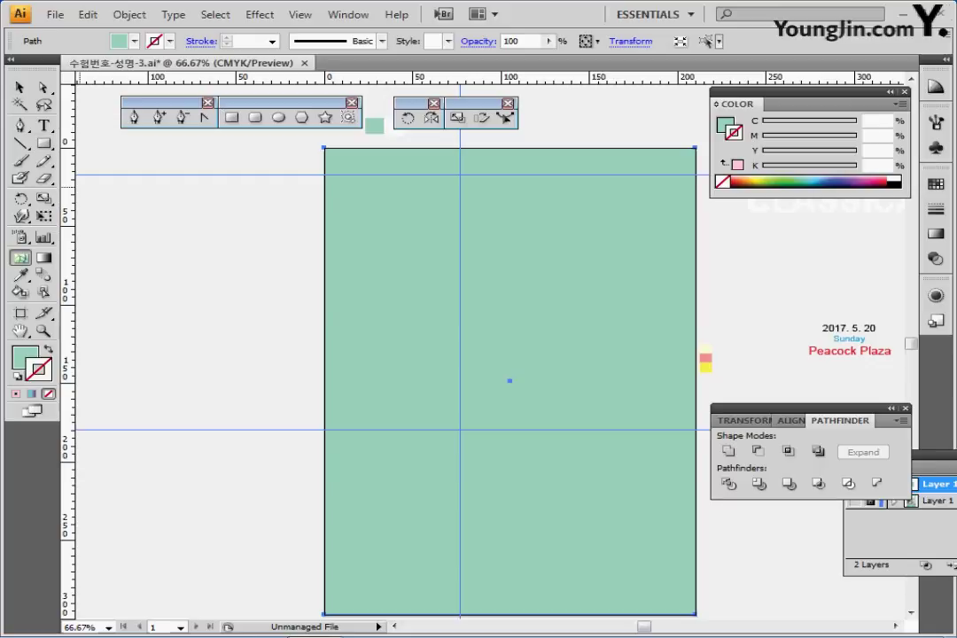
Step: Add two gradient mesh points to the background rectangle, at about X 168, Y -36 mm and X 46, Y -94 mm
{"action": "left_click", "coordinate": [19, 257]}
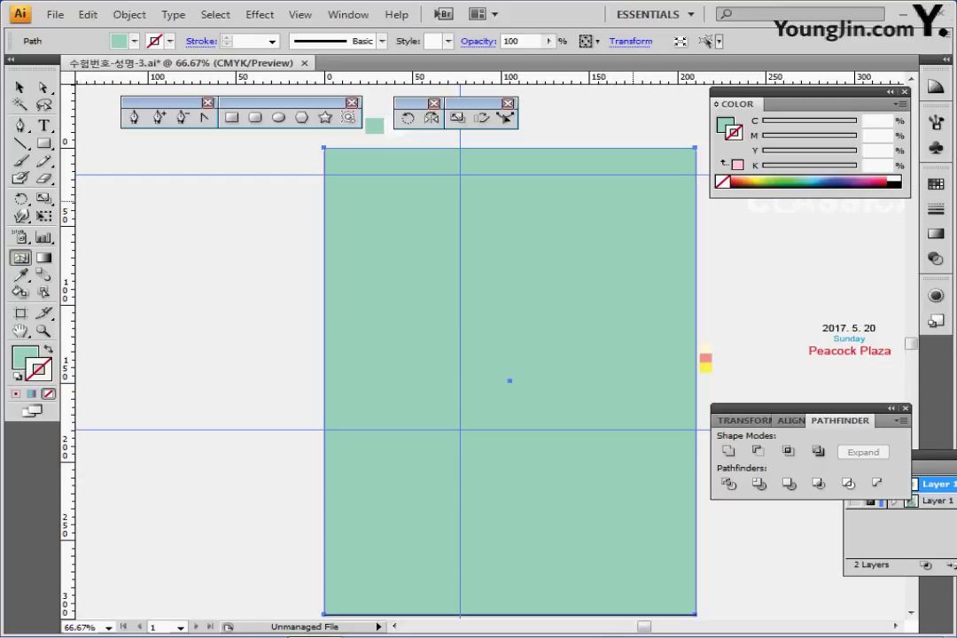
{"action": "left_click", "coordinate": [620, 204]}
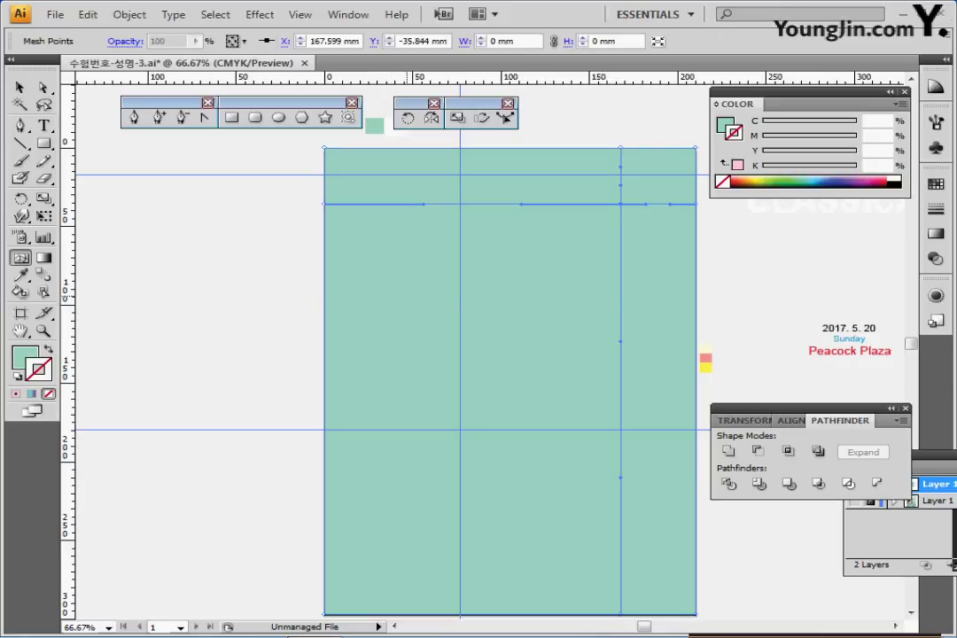
{"action": "left_click", "coordinate": [407, 295]}
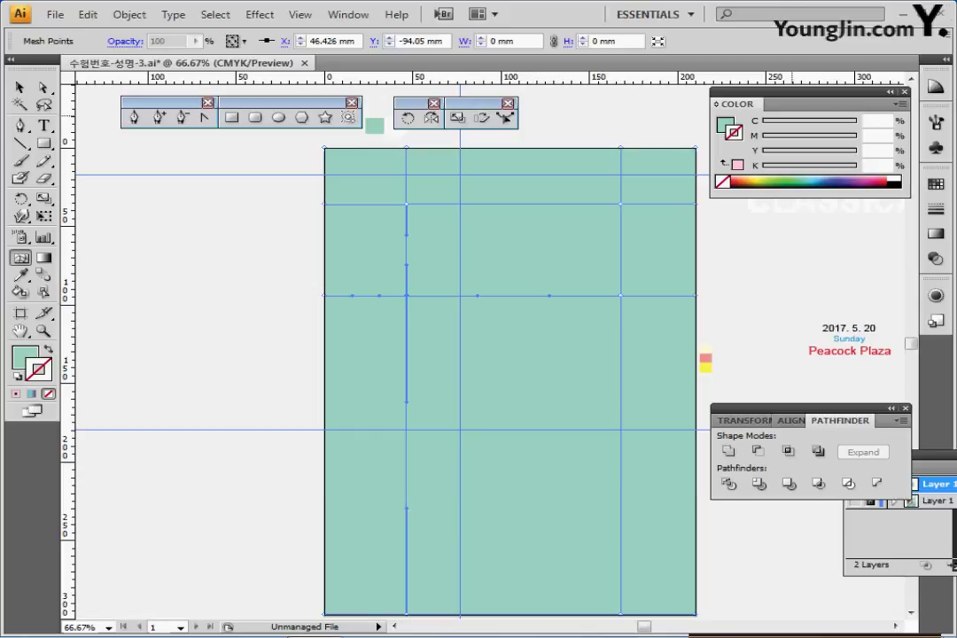
Step: Colour the background's left mesh point white (CMYK 0%) and pull its right handle upward to curve the mesh line
{"action": "left_click", "coordinate": [725, 125]}
{"action": "left_click", "coordinate": [895, 178]}
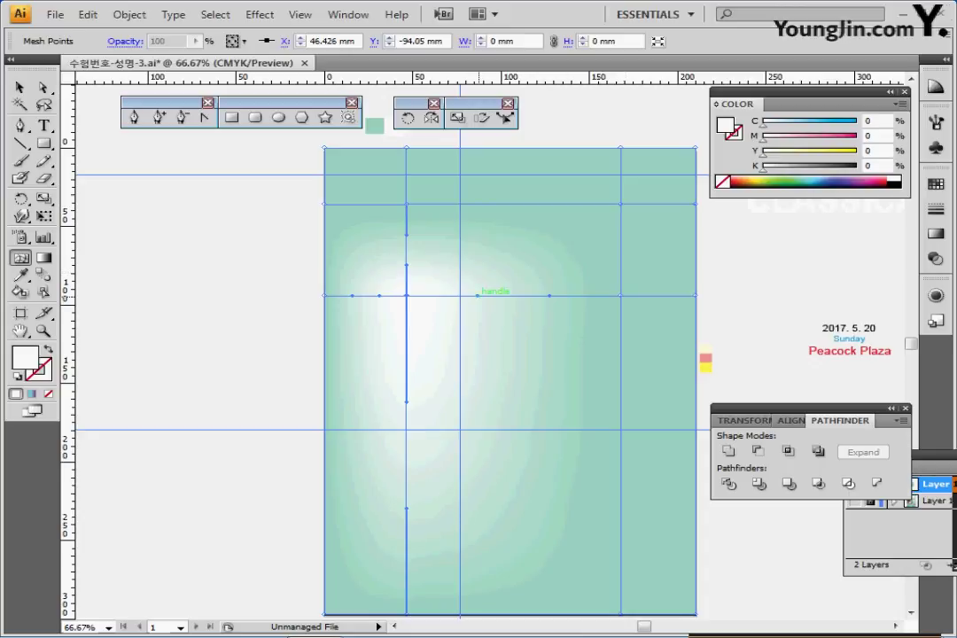
{"action": "left_click_drag", "start_coordinate": [478, 295], "coordinate": [489, 211]}
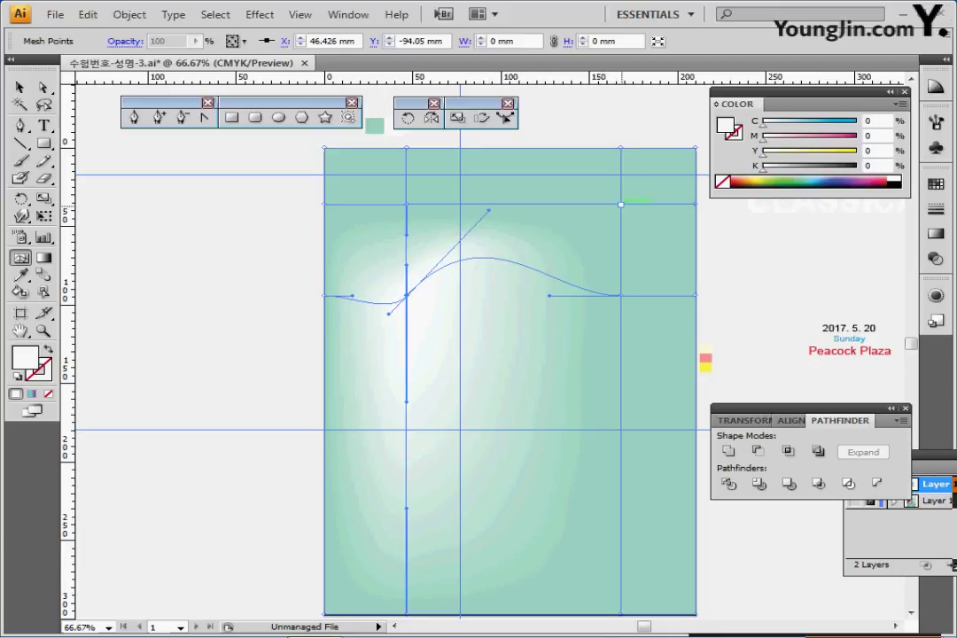
Step: Colour the background's upper-right mesh point white (CMYK 0%), swing its lower handle outward to the right, and deselect the mesh
{"action": "left_click", "coordinate": [621, 203]}
{"action": "left_click", "coordinate": [894, 179]}
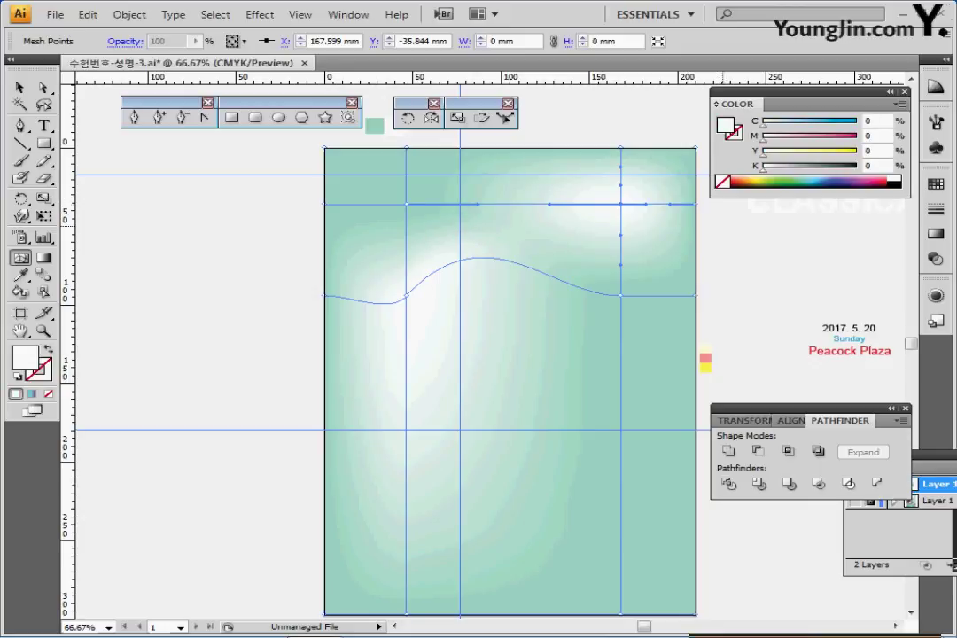
{"action": "left_click_drag", "start_coordinate": [621, 235], "coordinate": [680, 261]}
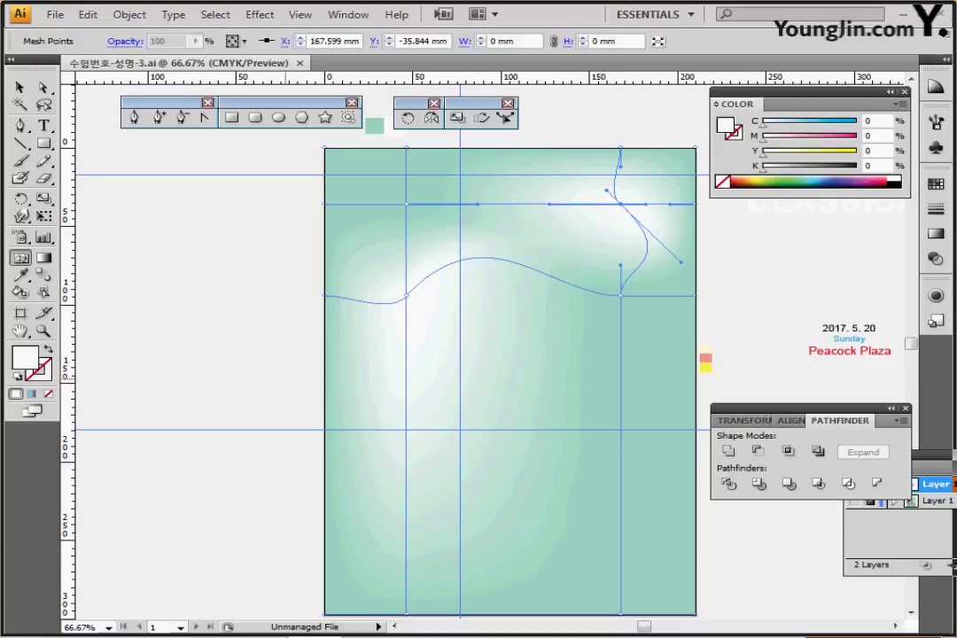
{"action": "left_click_drag", "start_coordinate": [298, 387], "coordinate": [363, 302]}
{"action": "scroll", "coordinate": [509, 354], "scroll_direction": "right", "scroll_amount": 1}
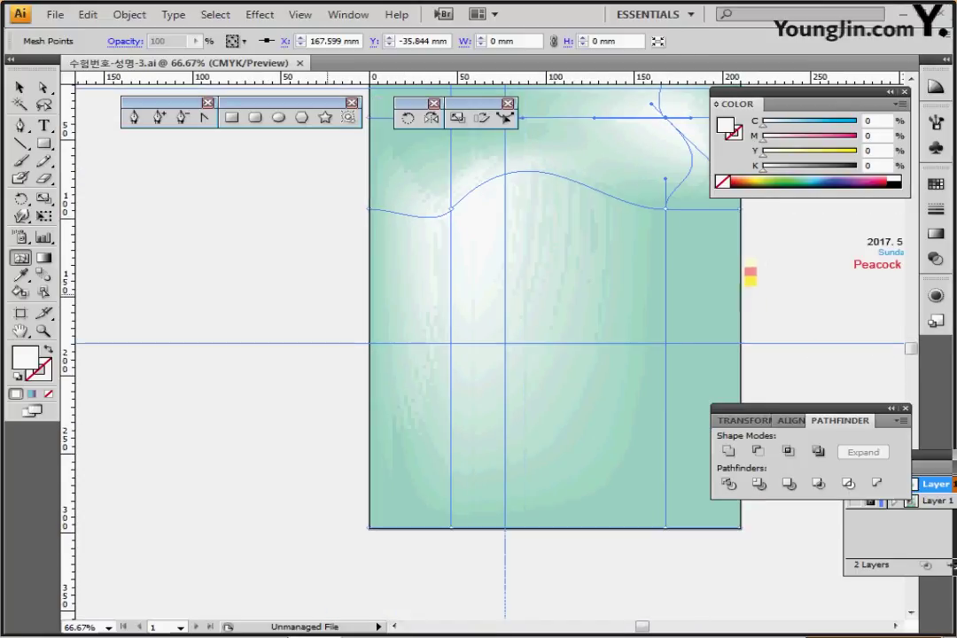
{"action": "scroll", "coordinate": [510, 355], "scroll_direction": "up", "scroll_amount": 3}
{"action": "scroll", "coordinate": [509, 355], "scroll_direction": "left", "scroll_amount": 2}
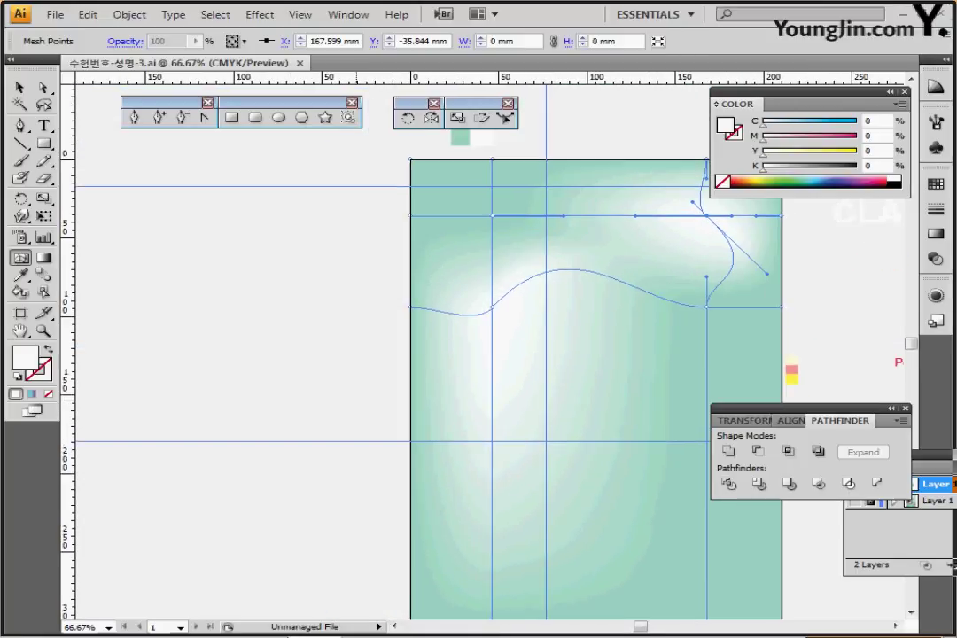
{"action": "left_click", "coordinate": [316, 395], "text": "ctrl"}
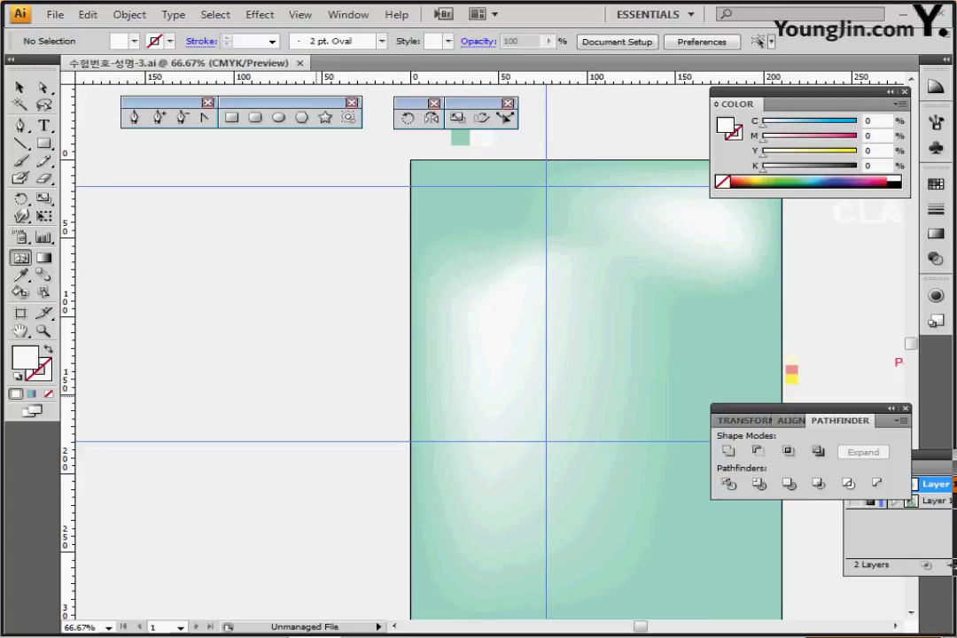
Step: Draw a 140 × 140 mm circle with the grey-to-black gradient swatch fill and place it beside the sample vinyl record
{"action": "left_click_drag", "start_coordinate": [226, 421], "coordinate": [449, 318]}
{"action": "left_click", "coordinate": [328, 419], "text": "ctrl"}
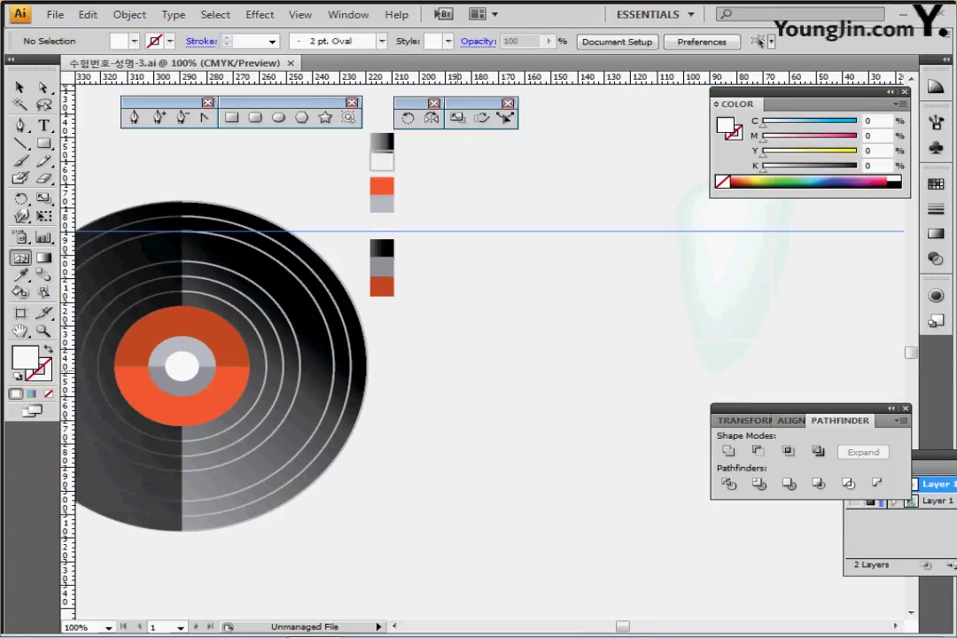
{"action": "key", "text": "ctrl+minus"}
{"action": "scroll", "coordinate": [479, 355], "scroll_direction": "left", "scroll_amount": 1}
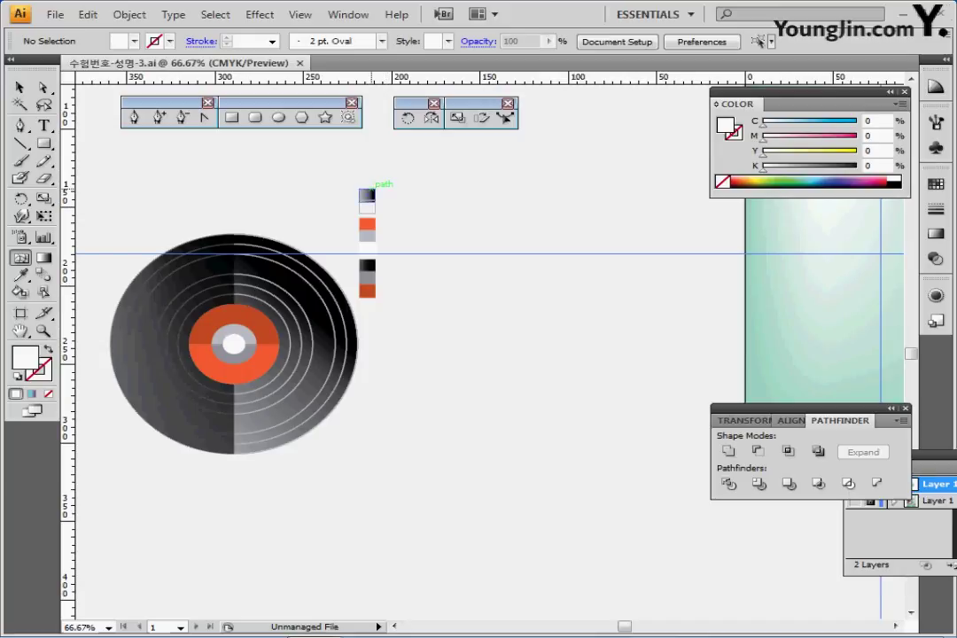
{"action": "left_click", "coordinate": [366, 194]}
{"action": "key", "text": "l"}
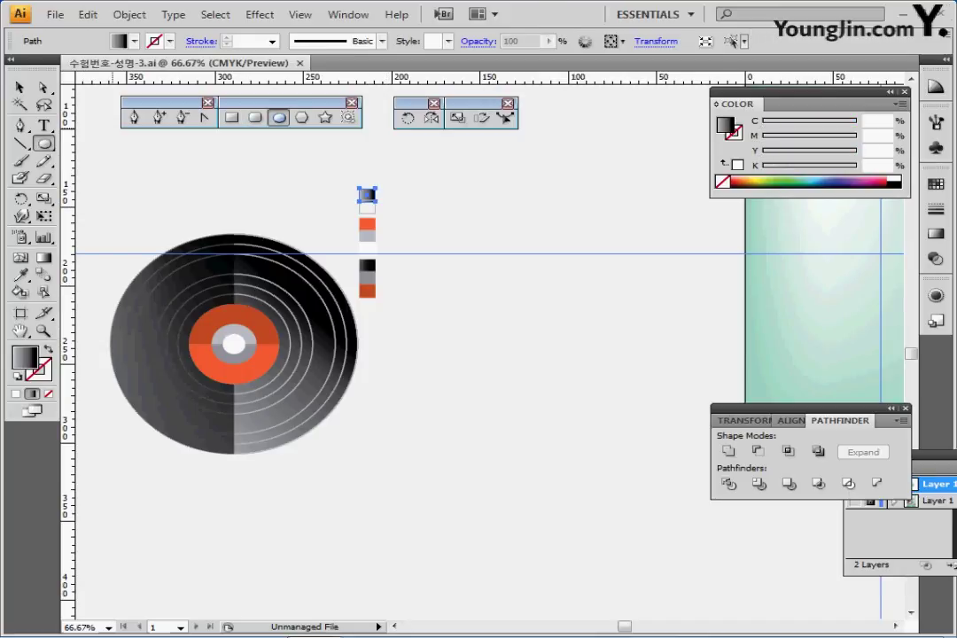
{"action": "left_click", "coordinate": [556, 344]}
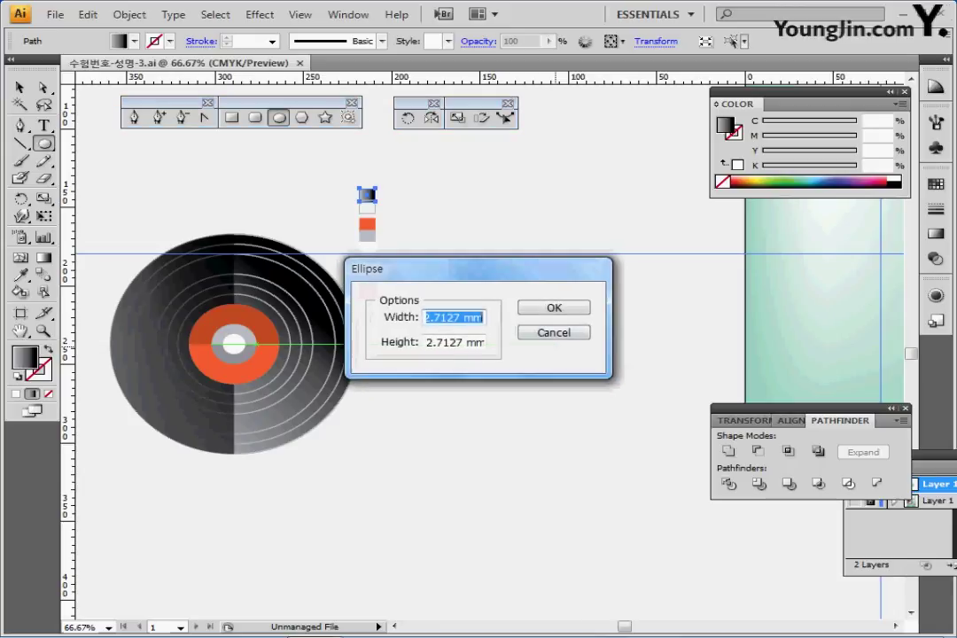
{"action": "type", "text": "140"}
{"action": "key", "text": "Tab"}
{"action": "type", "text": "140"}
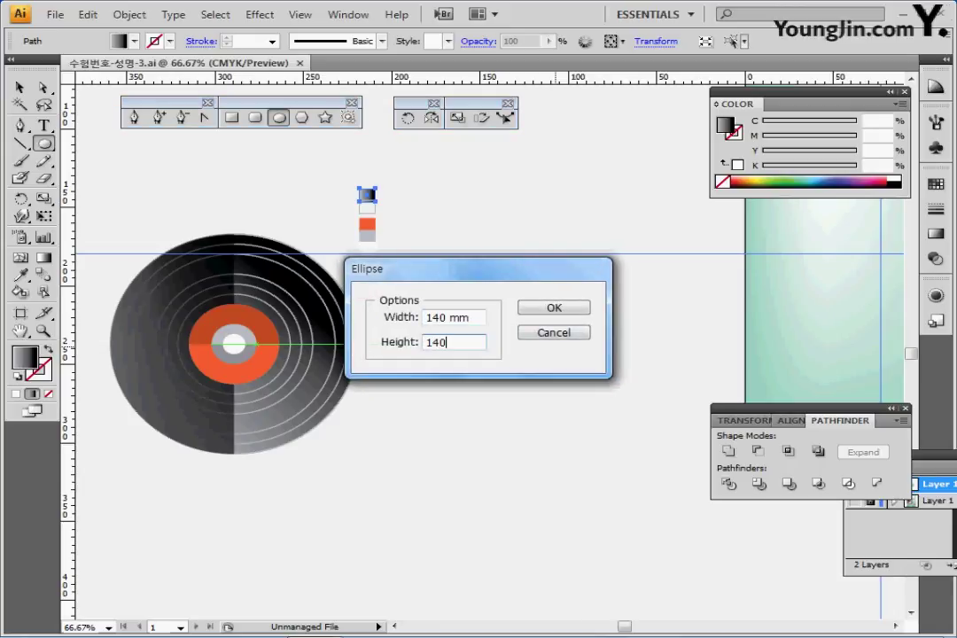
{"action": "key", "text": "Return"}
{"action": "left_click_drag", "start_coordinate": [653, 488], "coordinate": [551, 342]}
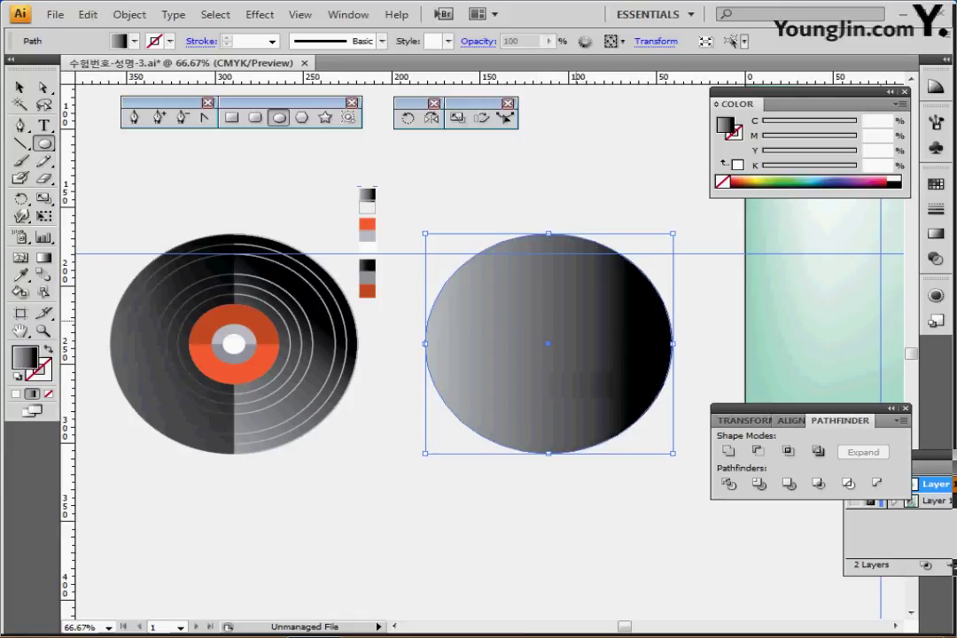
Step: Set the new circle's linear gradient angle to 45° and check its grey and black colour stops
{"action": "left_click", "coordinate": [936, 234]}
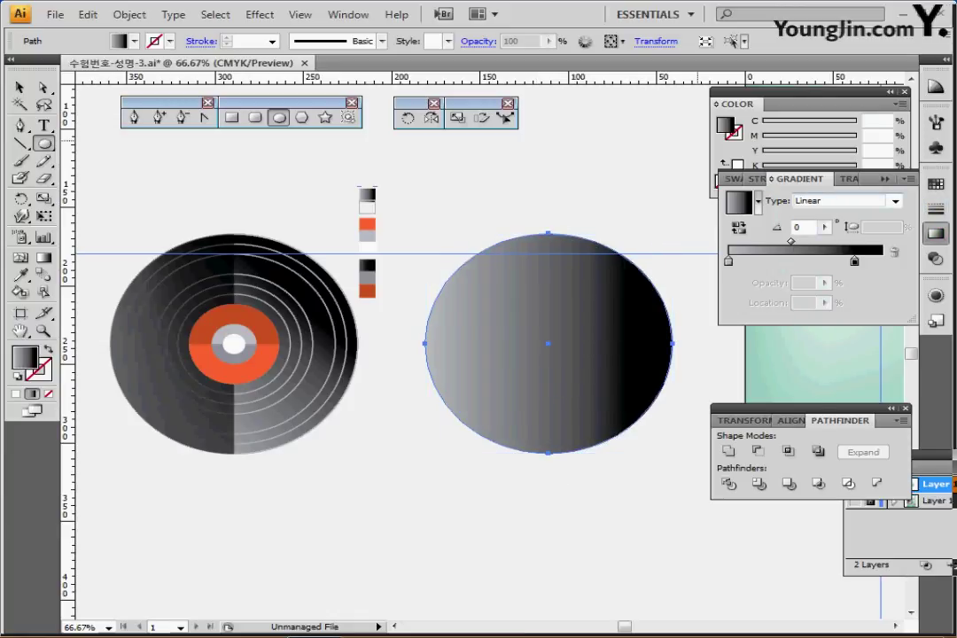
{"action": "left_click", "coordinate": [740, 228]}
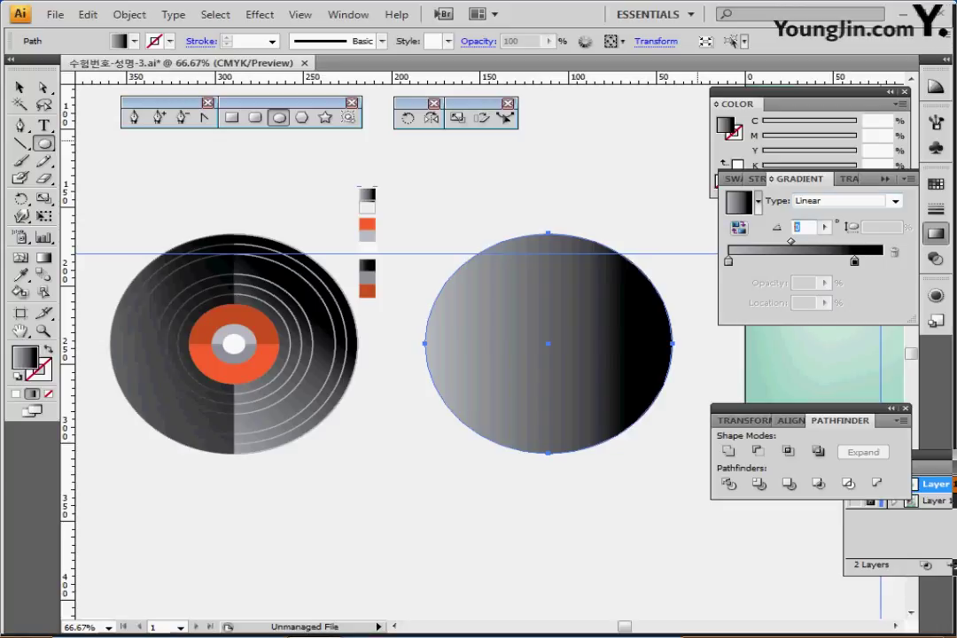
{"action": "type", "text": "45"}
{"action": "key", "text": "Return"}
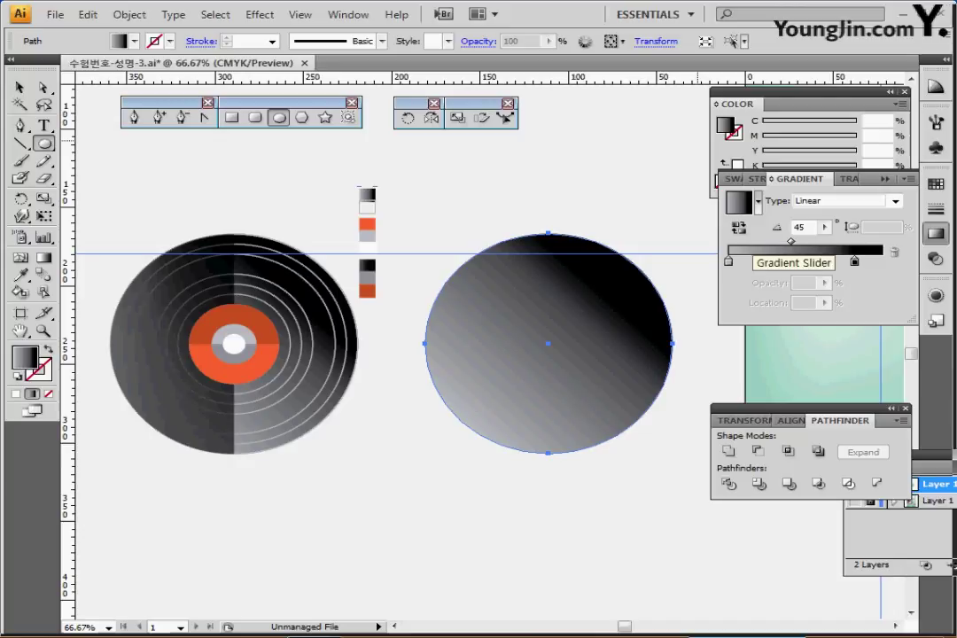
{"action": "left_click", "coordinate": [728, 261]}
{"action": "left_click", "coordinate": [854, 262]}
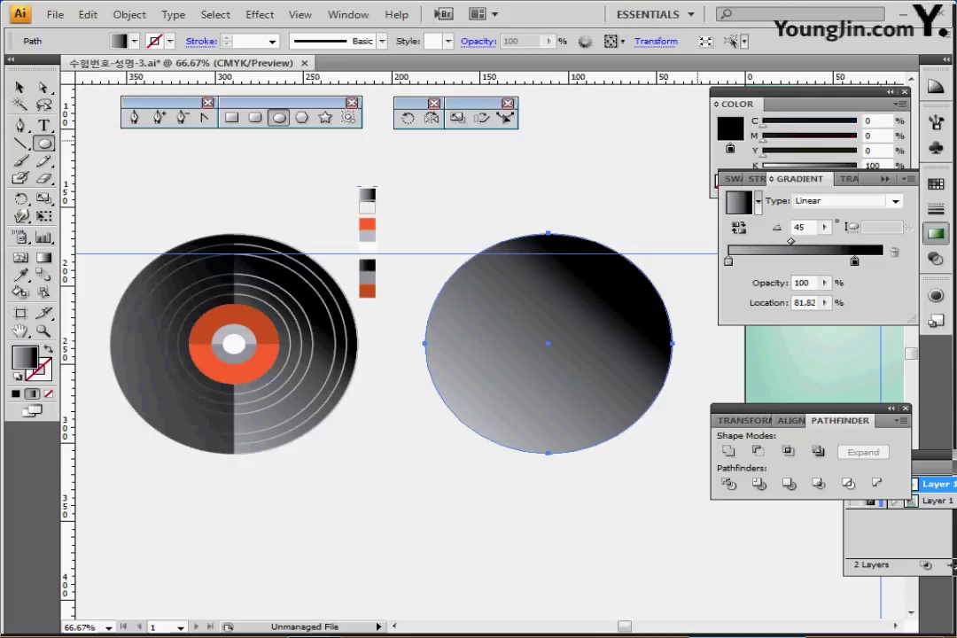
{"action": "left_click", "coordinate": [935, 233]}
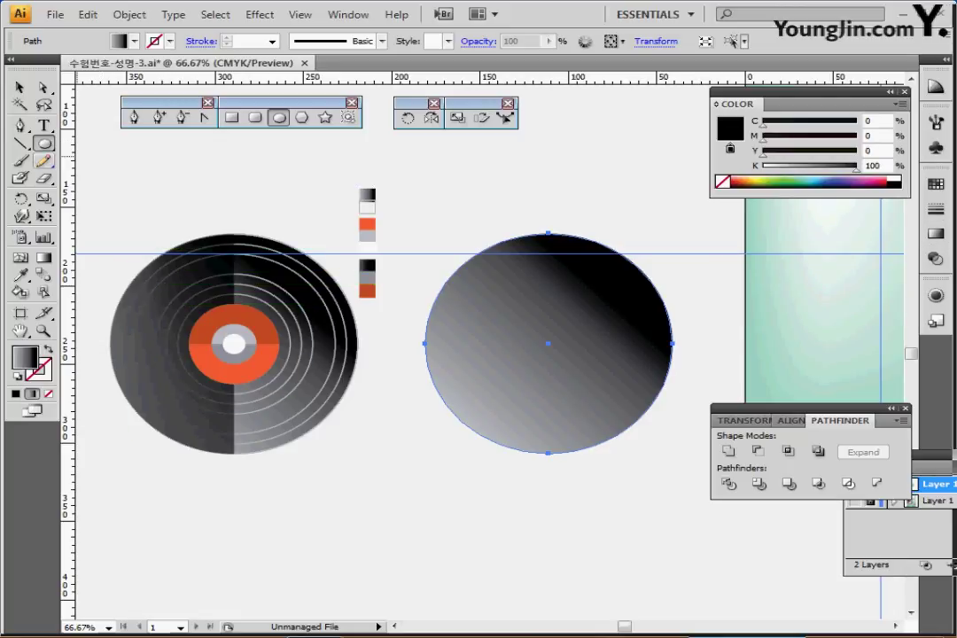
Step: Add a 140 × 140 mm polar grid with 10 concentric and 0 radial dividers from the gradient circle's centre
{"action": "left_click", "coordinate": [19, 143]}
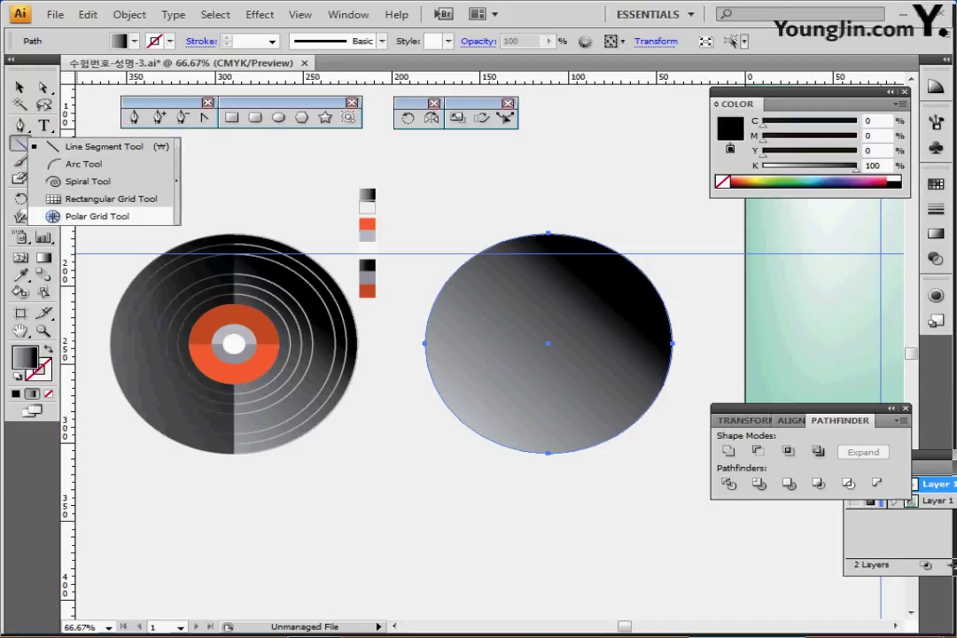
{"action": "left_click", "coordinate": [89, 217]}
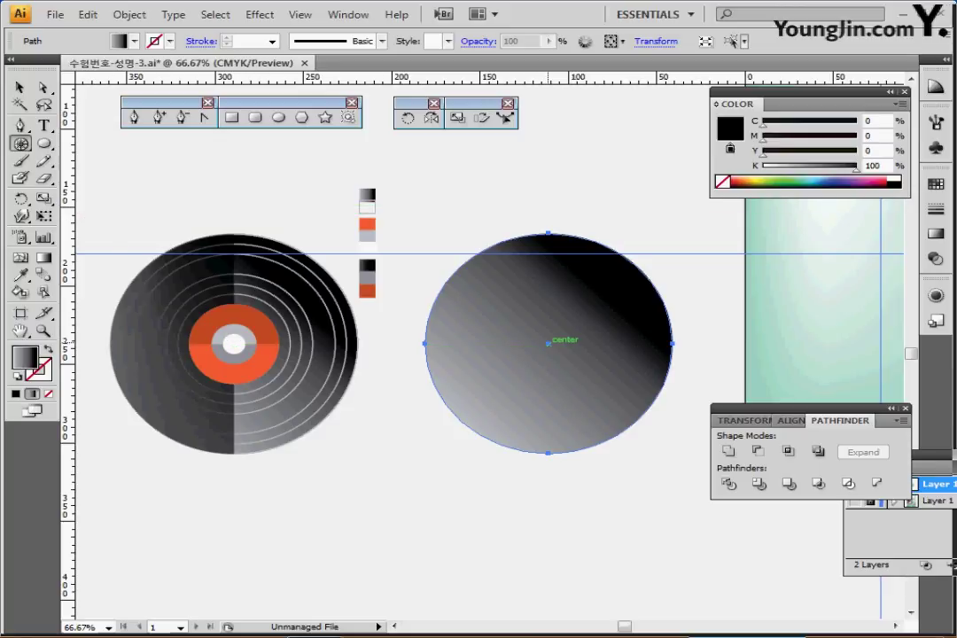
{"action": "left_click", "coordinate": [549, 343]}
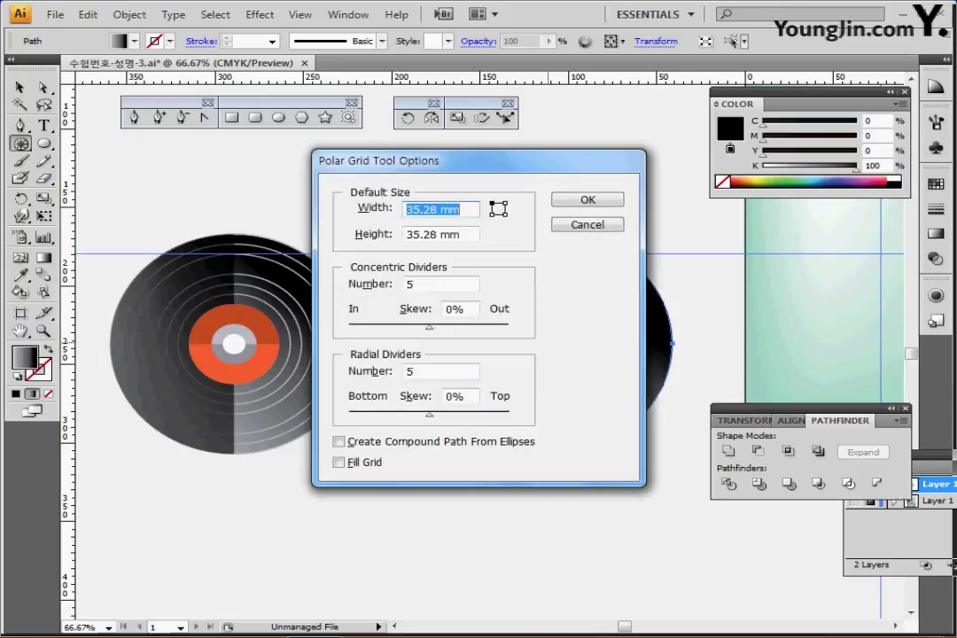
{"action": "type", "text": "140"}
{"action": "key", "text": "Tab"}
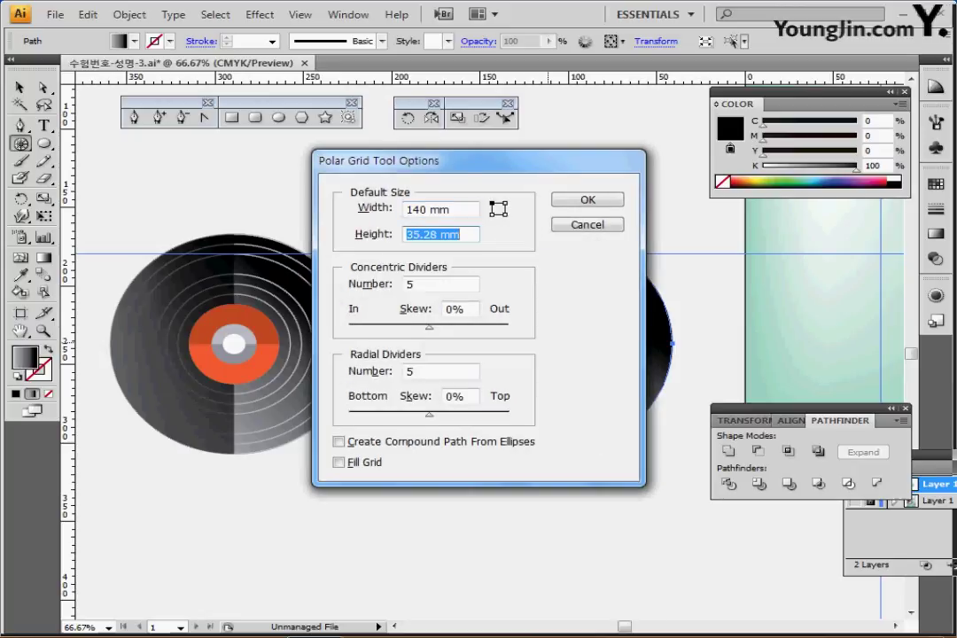
{"action": "type", "text": "140"}
{"action": "key", "text": "Tab"}
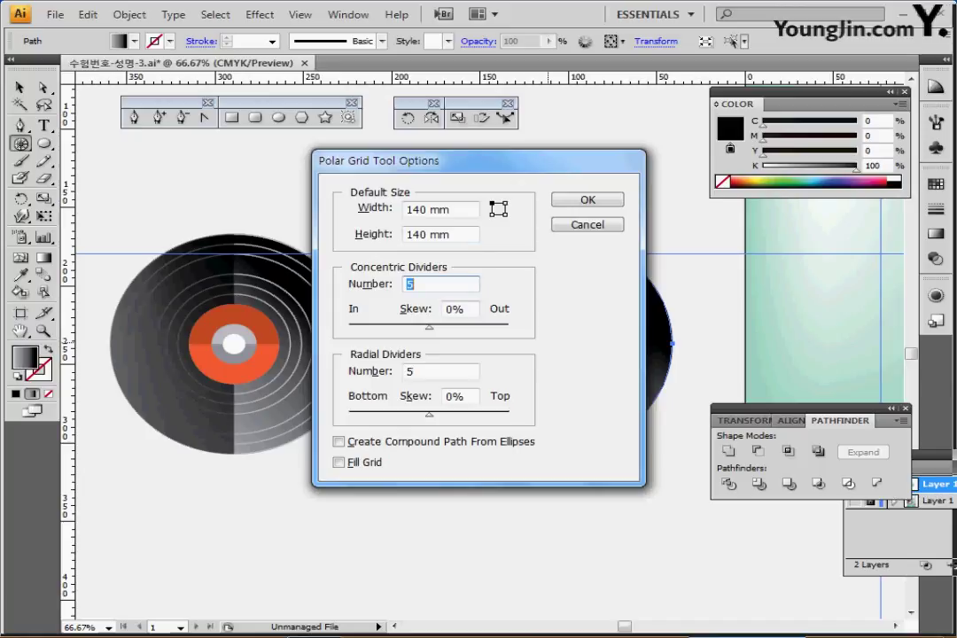
{"action": "type", "text": "10"}
{"action": "key", "text": "Tab"}
{"action": "key", "text": "Tab"}
{"action": "type", "text": "0"}
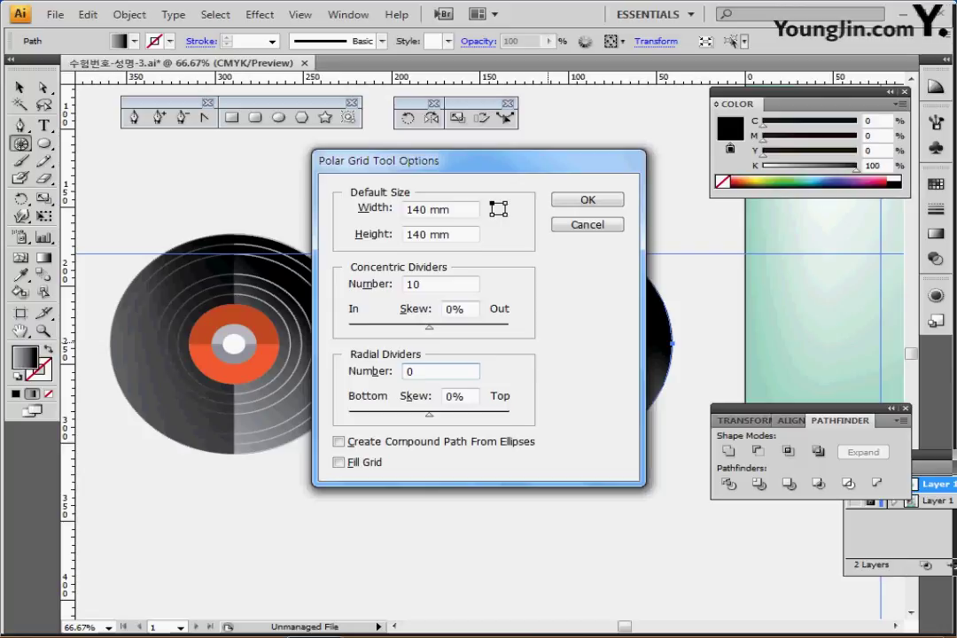
{"action": "key", "text": "Return"}
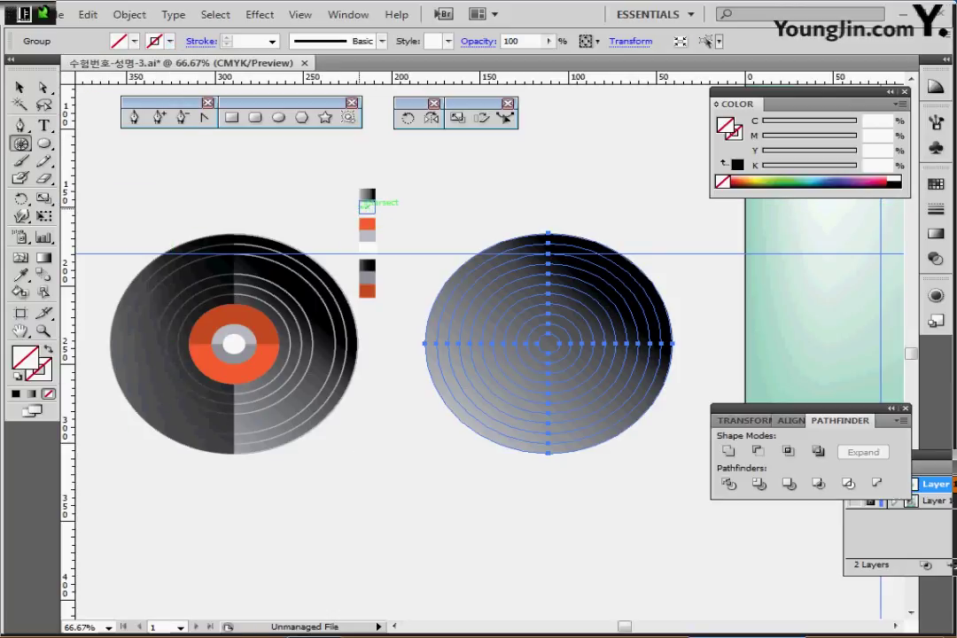
Step: Apply the sample swatch's 2 pt grey (K 30%) stroke to the concentric rings and deselect them
{"action": "left_click", "coordinate": [366, 206]}
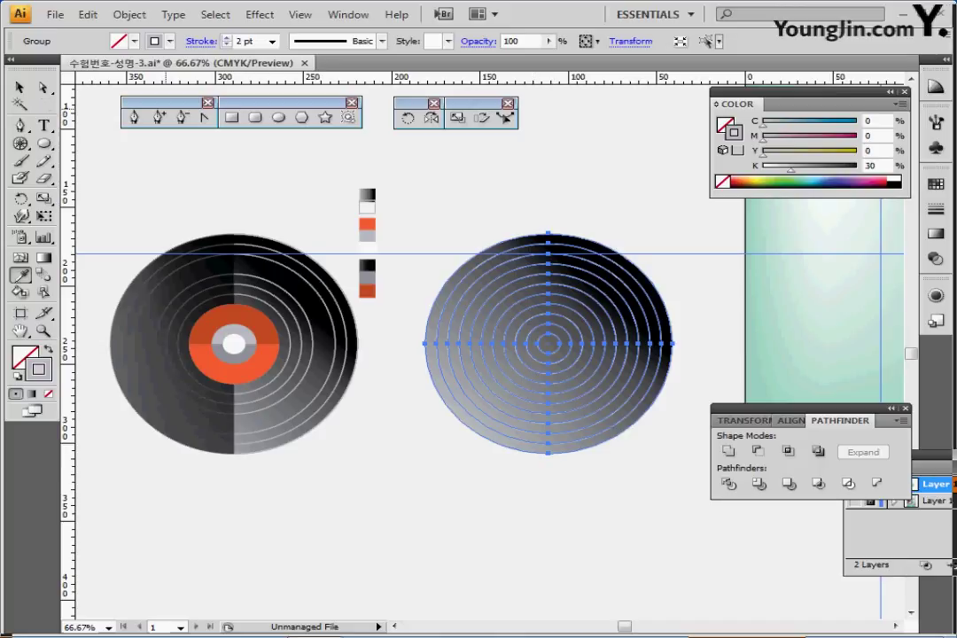
{"action": "left_click", "coordinate": [42, 88]}
{"action": "left_click", "coordinate": [108, 108]}
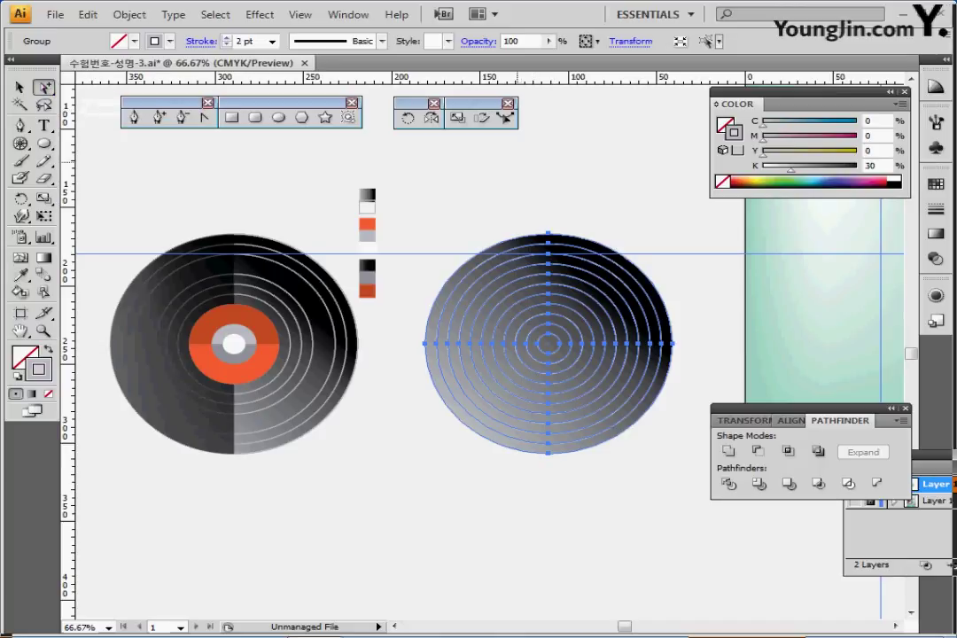
{"action": "left_click", "coordinate": [550, 182]}
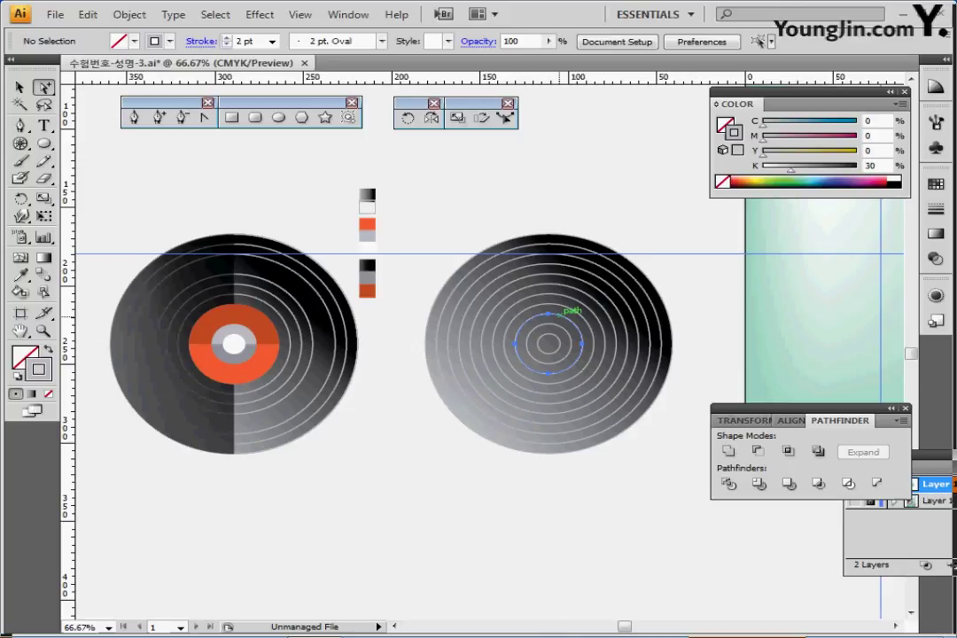
Step: Delete the third and eighth concentric rings counted from the record's centre
{"action": "left_click", "coordinate": [561, 316]}
{"action": "key", "text": "Delete"}
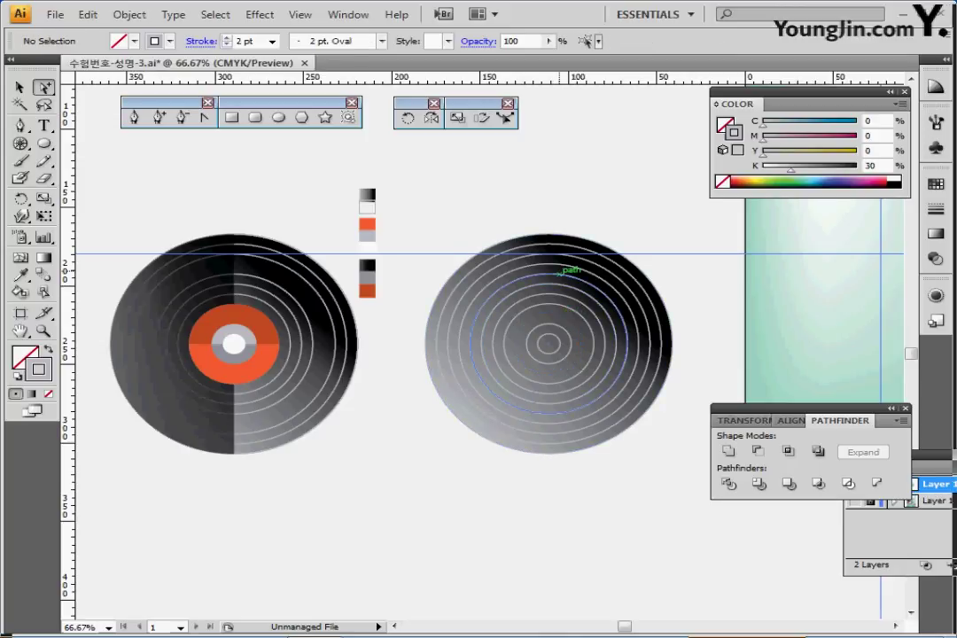
{"action": "left_click", "coordinate": [559, 264]}
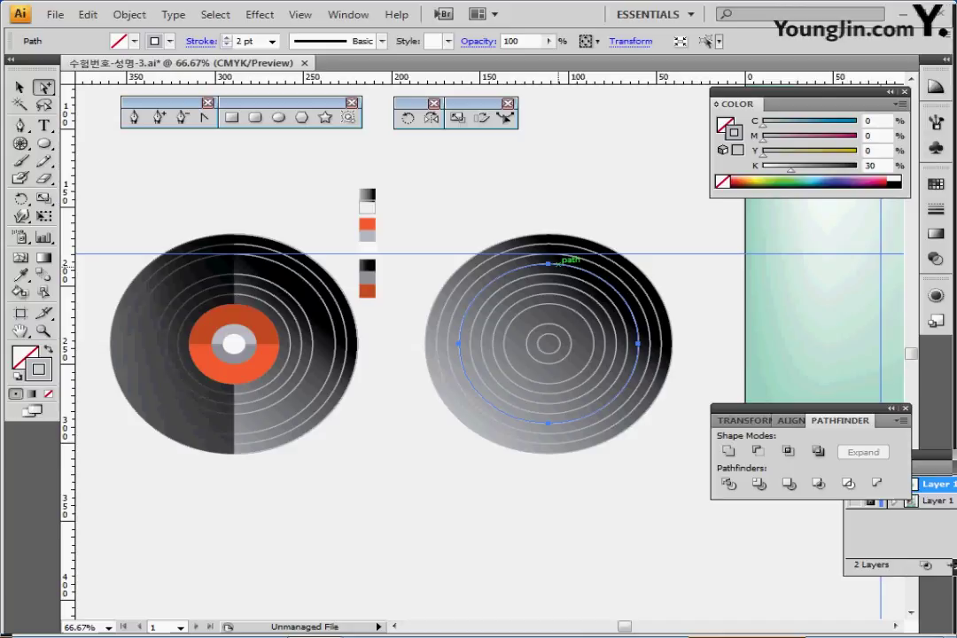
{"action": "key", "text": "Delete"}
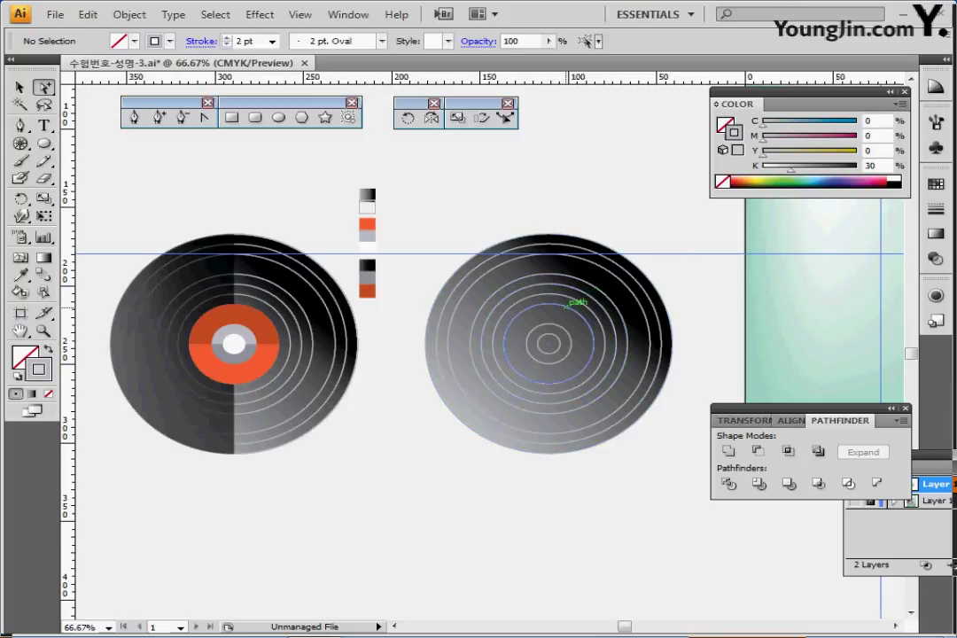
Step: Fill the third remaining ring from the centre with the sample orange and the second with the sample light grey
{"action": "left_click", "coordinate": [565, 306]}
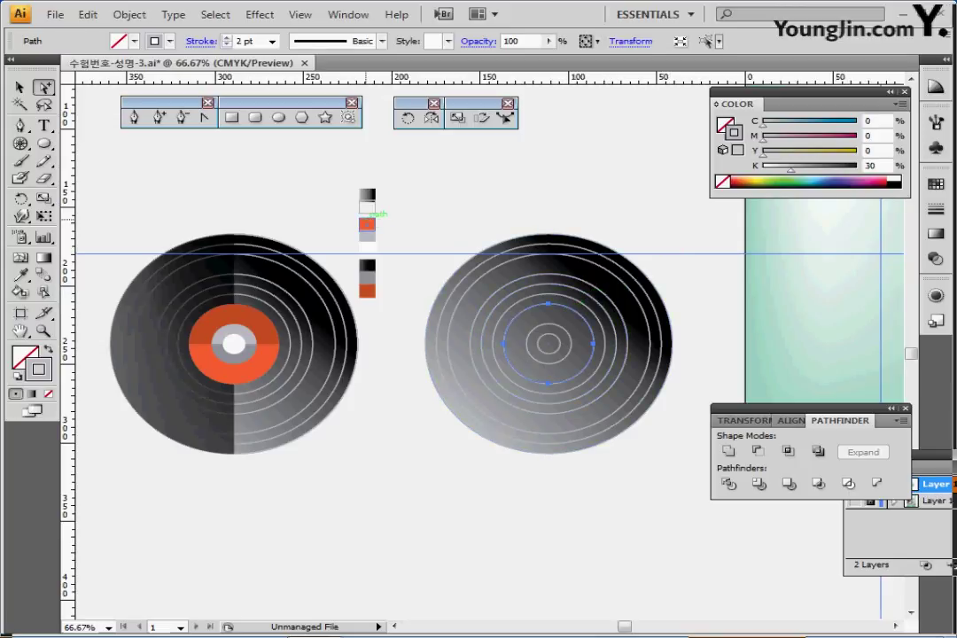
{"action": "key", "text": "i"}
{"action": "left_click", "coordinate": [366, 224]}
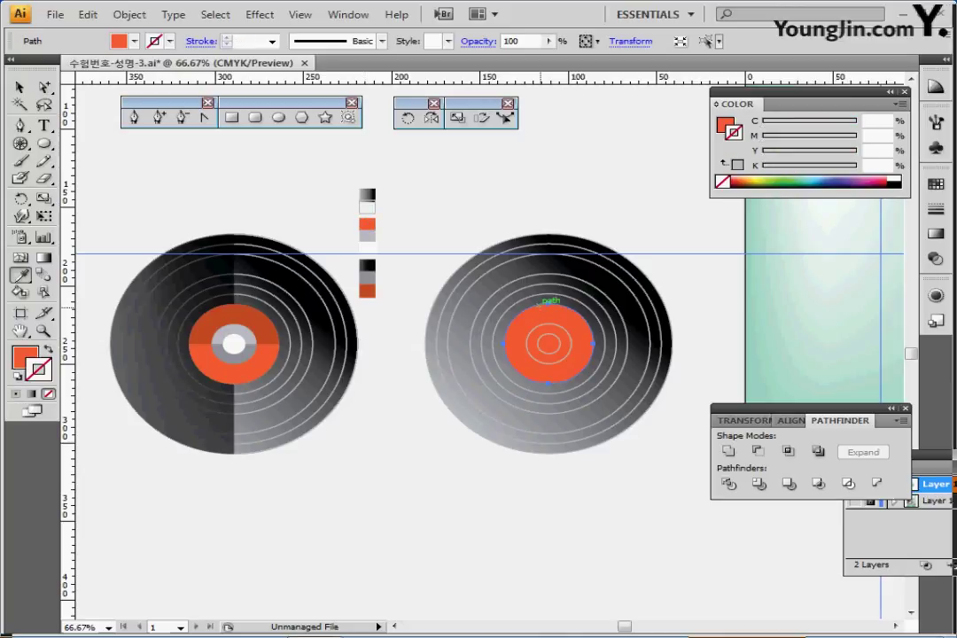
{"action": "left_click", "coordinate": [543, 326], "text": "ctrl"}
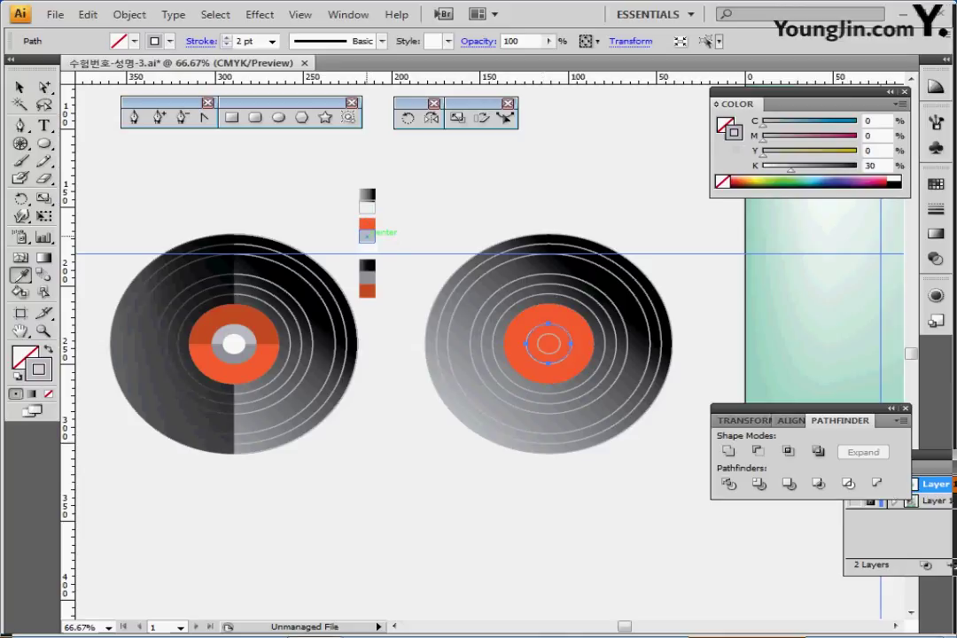
{"action": "left_click", "coordinate": [366, 235]}
Step: Fill the record's innermost ring with the sample white and deselect it
{"action": "left_click", "coordinate": [544, 340], "text": "ctrl"}
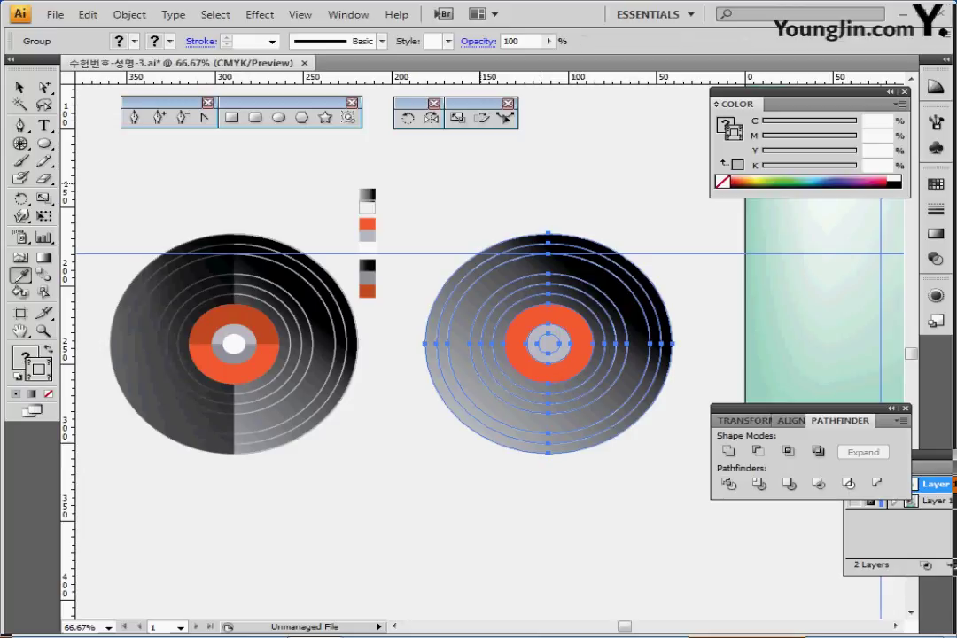
{"action": "key", "text": "ctrl+shift+a"}
{"action": "left_click", "coordinate": [549, 344], "text": "ctrl"}
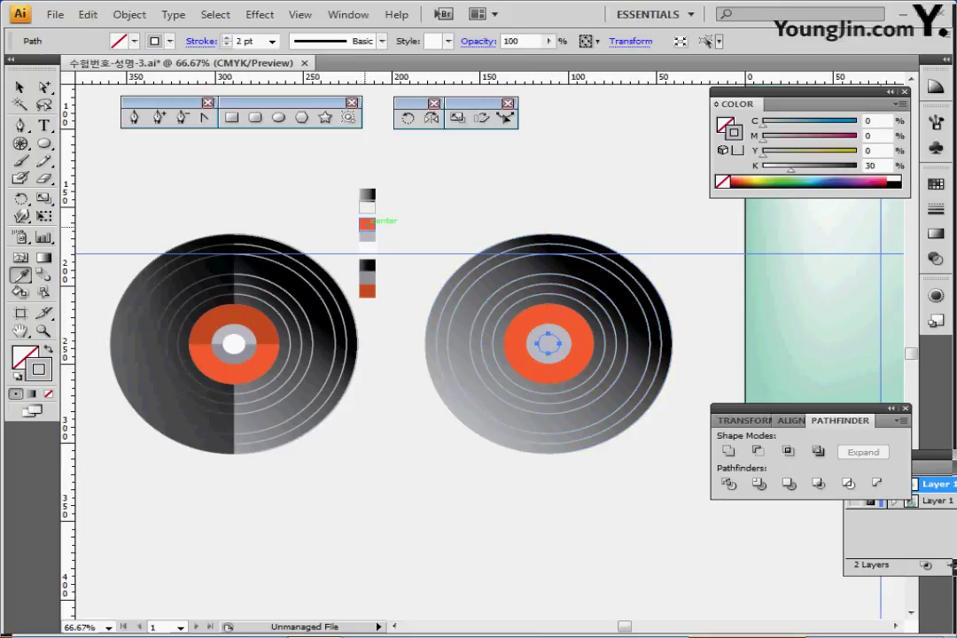
{"action": "key", "text": "ctrl+shift+a"}
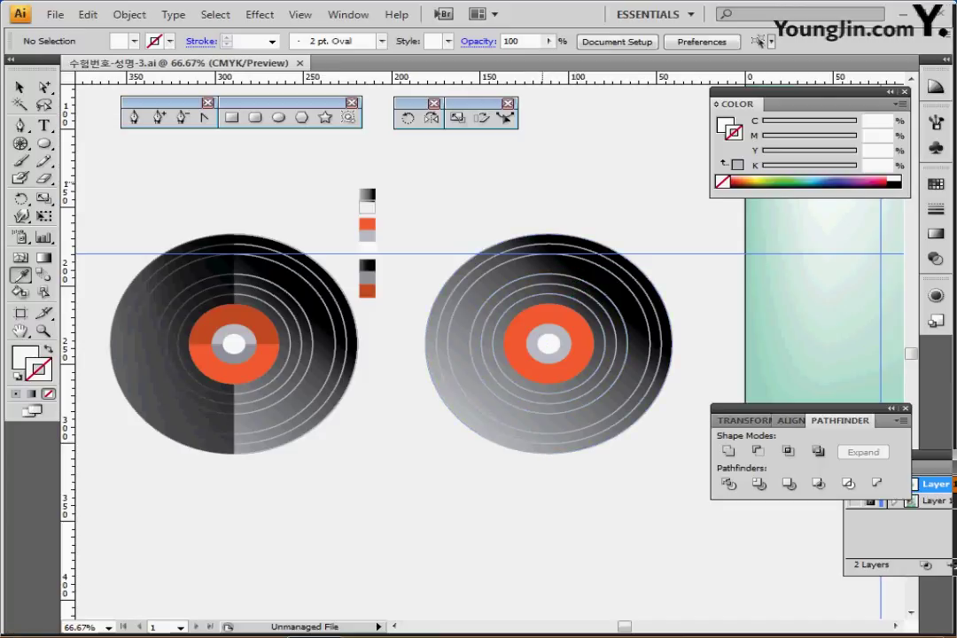
Step: Draw a 140 × 140 mm circle centred on the record, with the default white fill and 1 pt black stroke
{"action": "left_click", "coordinate": [551, 321], "text": "ctrl"}
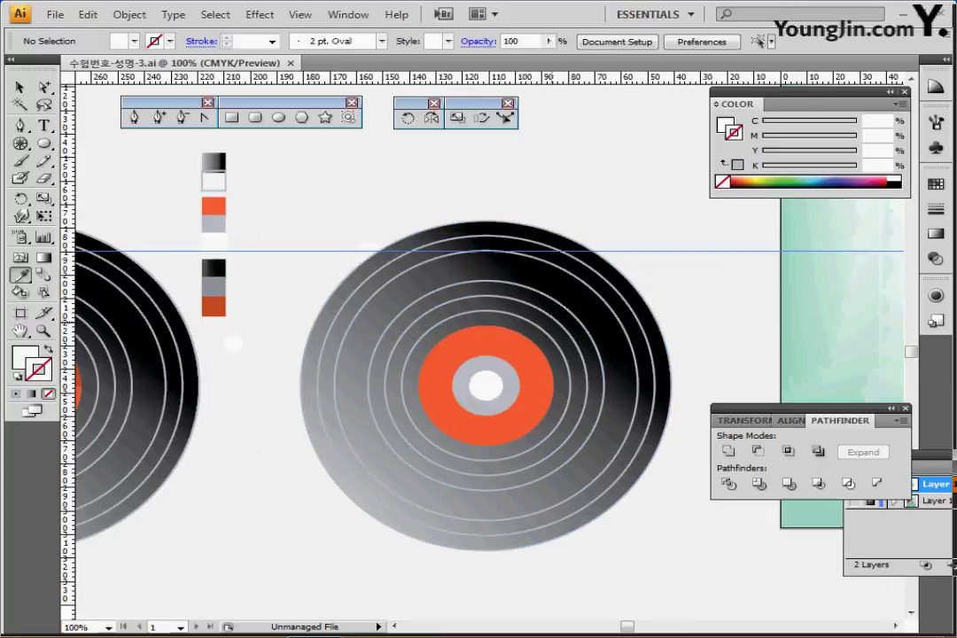
{"action": "left_click_drag", "start_coordinate": [551, 358], "coordinate": [505, 302]}
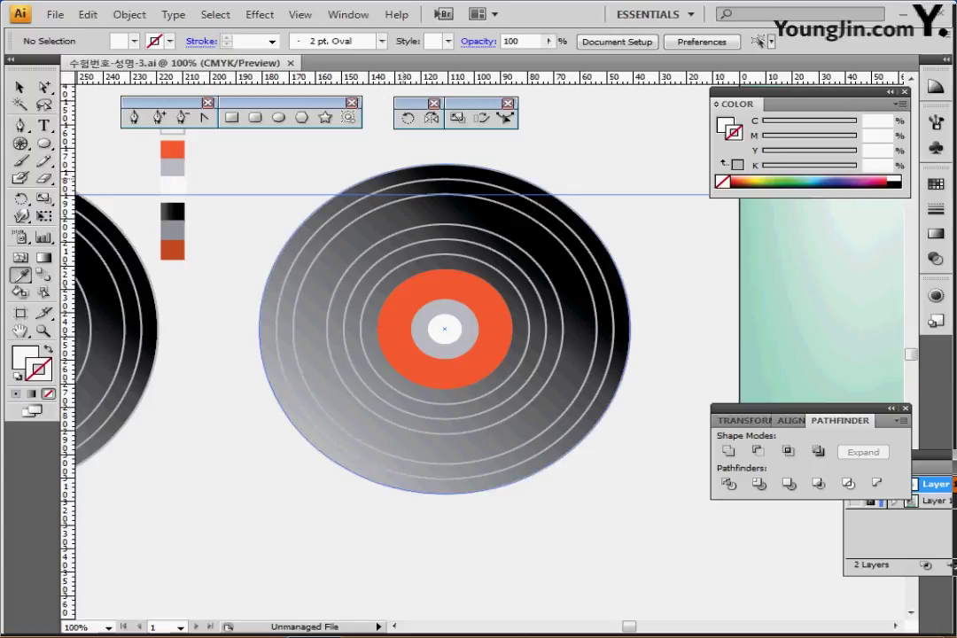
{"action": "left_click_drag", "start_coordinate": [285, 127], "coordinate": [490, 370]}
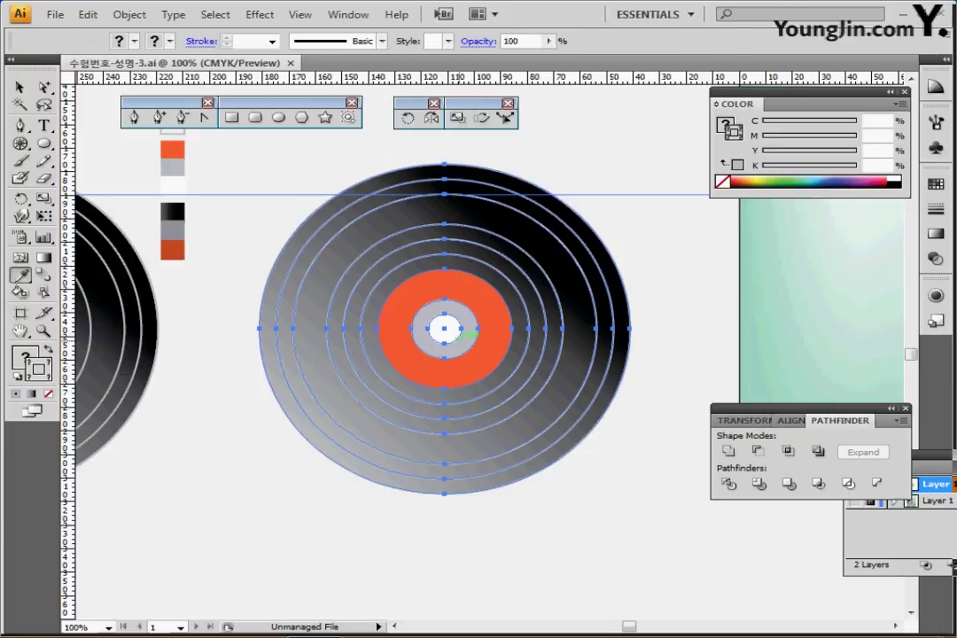
{"action": "key", "text": "ctrl+shift+a"}
{"action": "left_click_drag", "start_coordinate": [306, 209], "coordinate": [282, 192]}
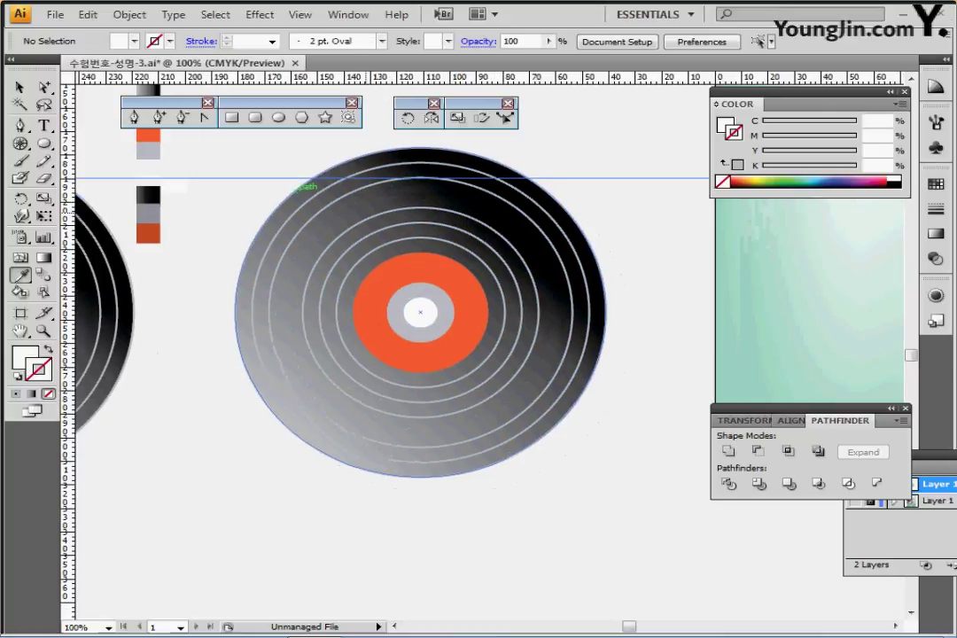
{"action": "left_click", "coordinate": [282, 117]}
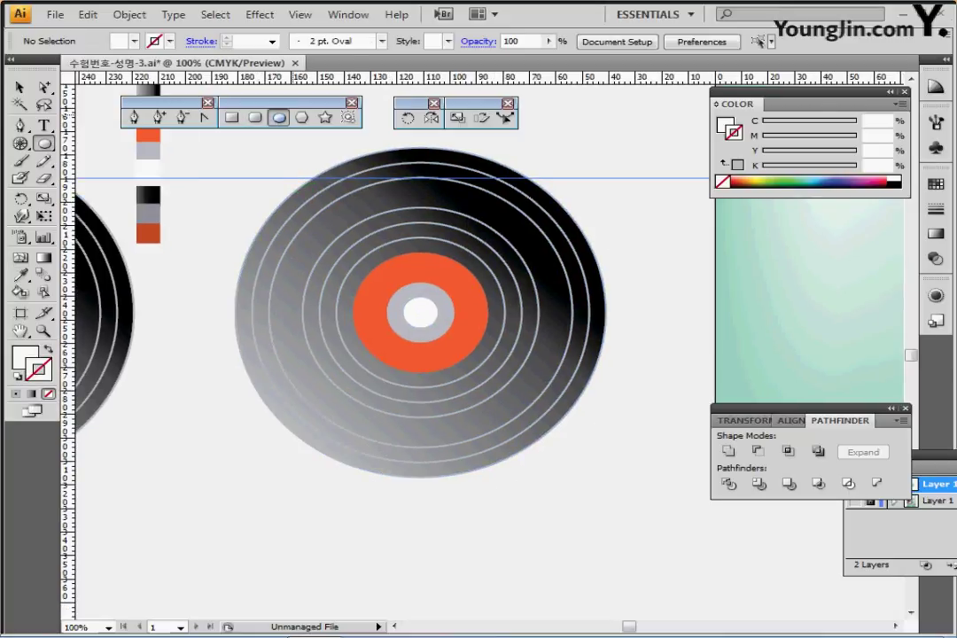
{"action": "left_click_drag", "start_coordinate": [304, 142], "coordinate": [307, 174]}
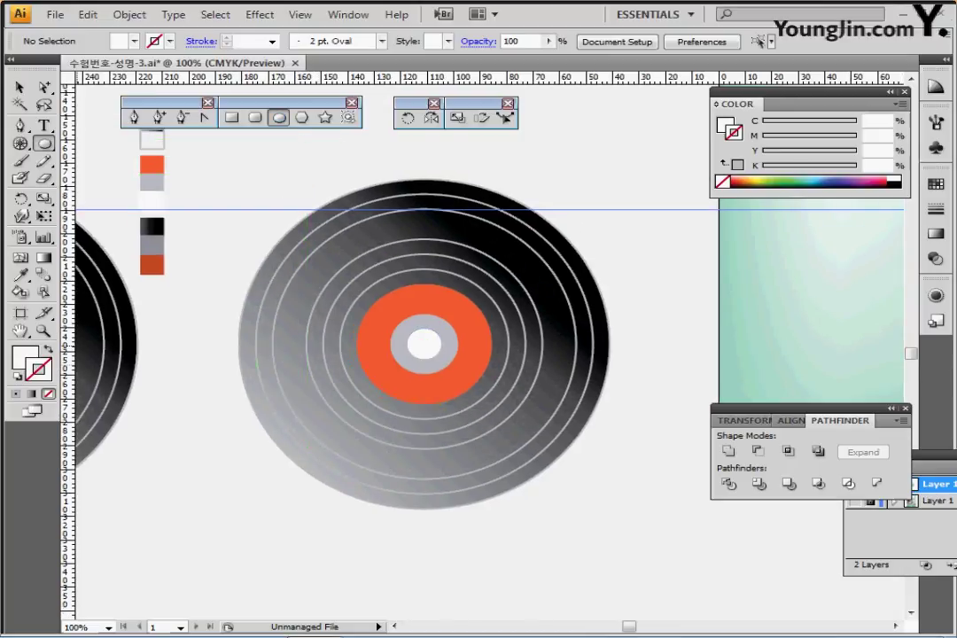
{"action": "key", "text": "d"}
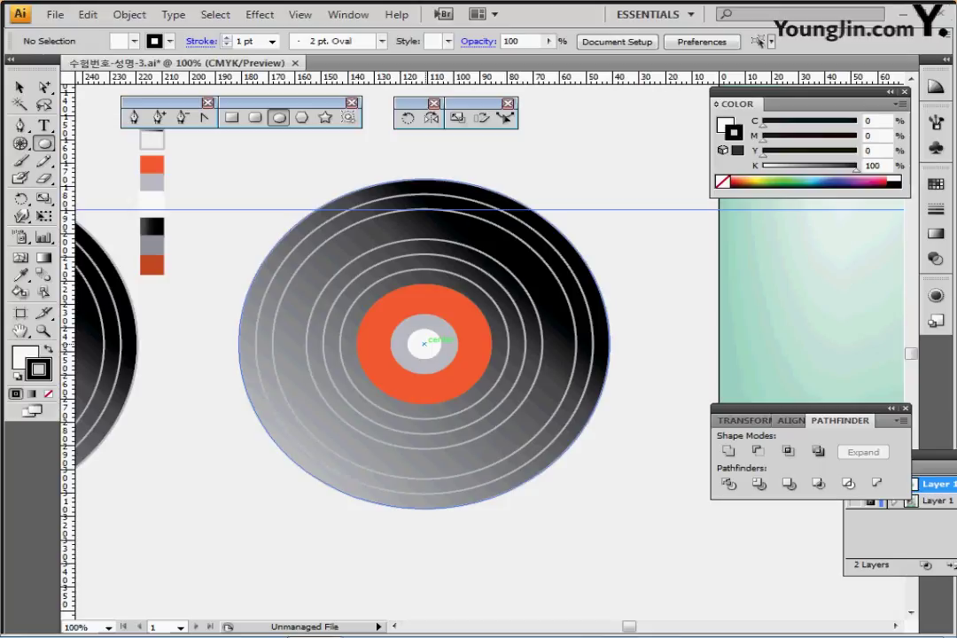
{"action": "left_click", "coordinate": [425, 342], "text": "alt"}
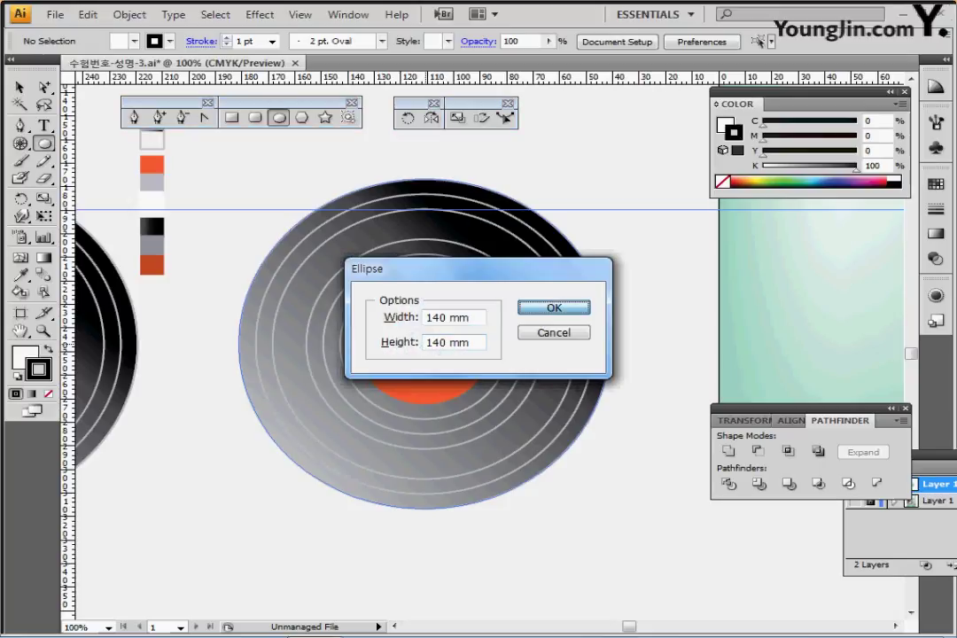
{"action": "key", "text": "Return"}
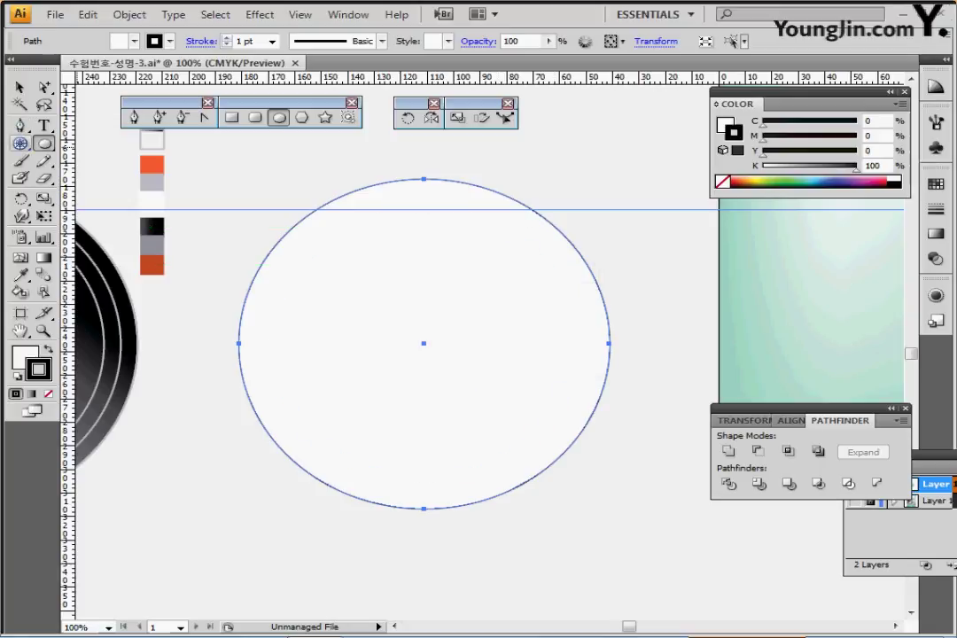
Step: Draw a vertical line through the white circle's centre, extending past its upper and lower edges
{"action": "left_click_drag", "start_coordinate": [20, 144], "coordinate": [98, 148]}
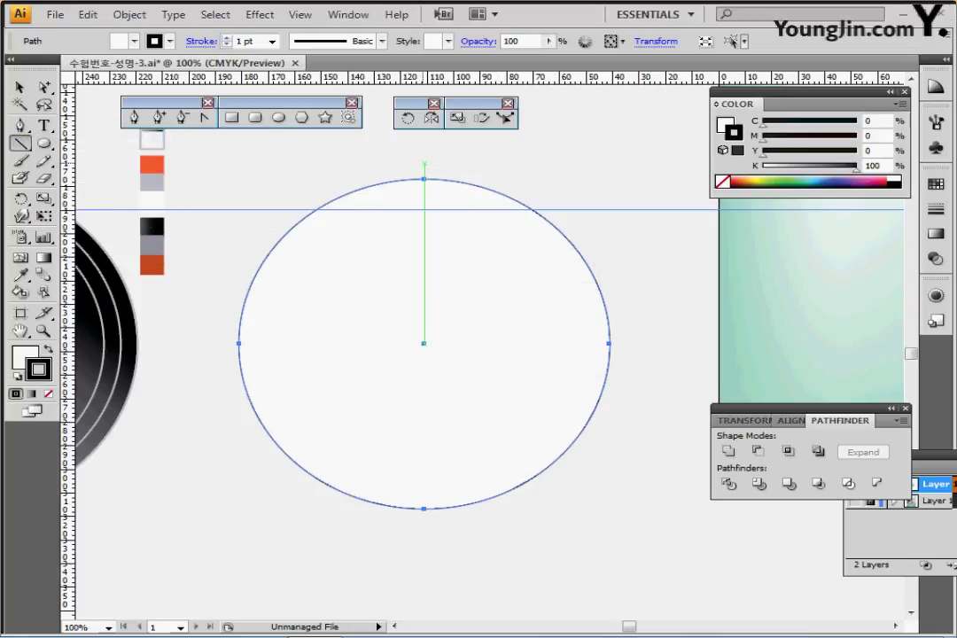
{"action": "left_click_drag", "start_coordinate": [424, 164], "coordinate": [424, 538]}
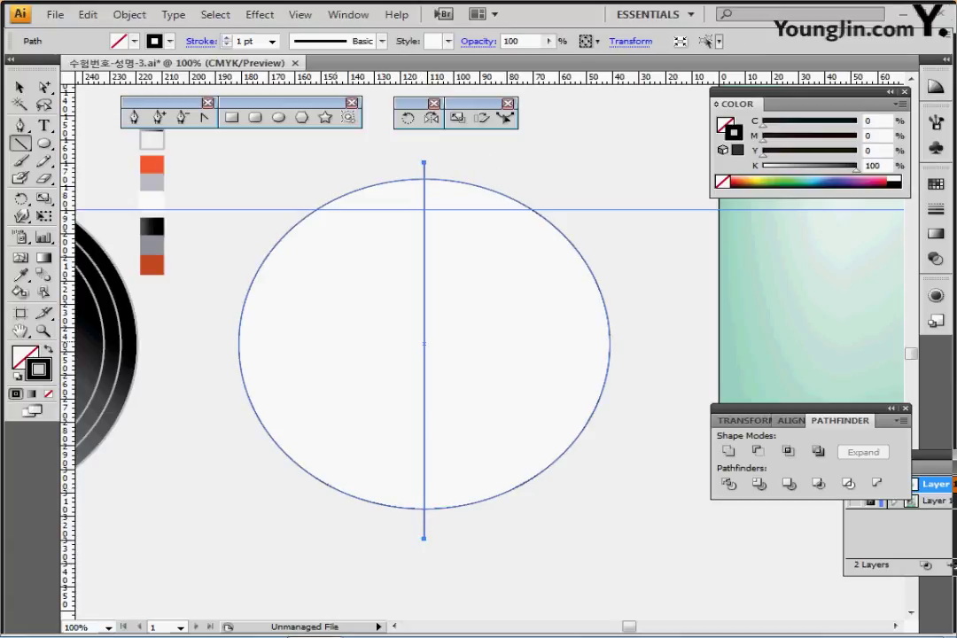
Step: Divide the white circle along the vertical line with Pathfinder and delete its right half
{"action": "key", "text": "ctrl+a"}
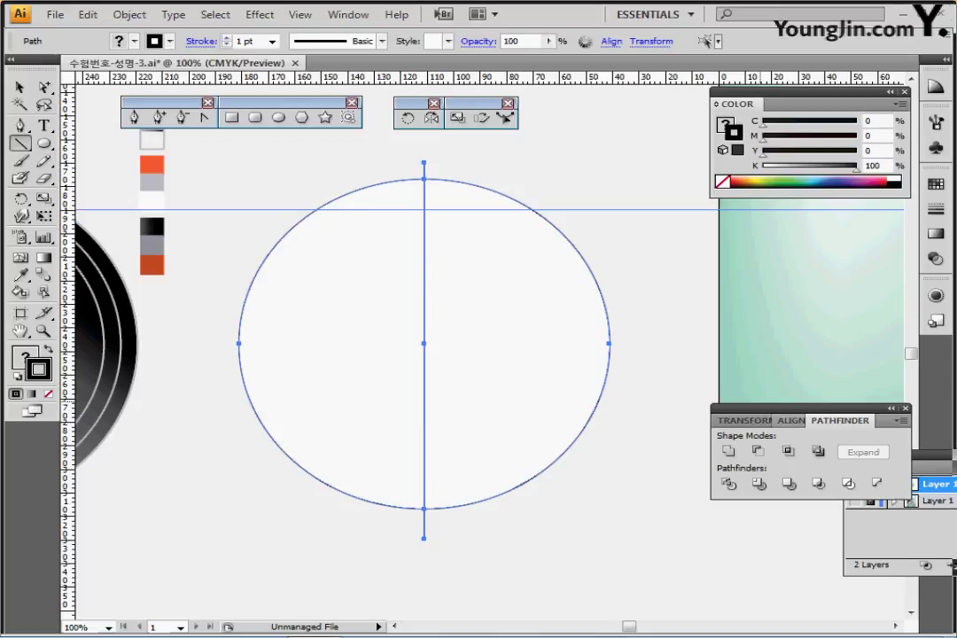
{"action": "left_click", "coordinate": [729, 483]}
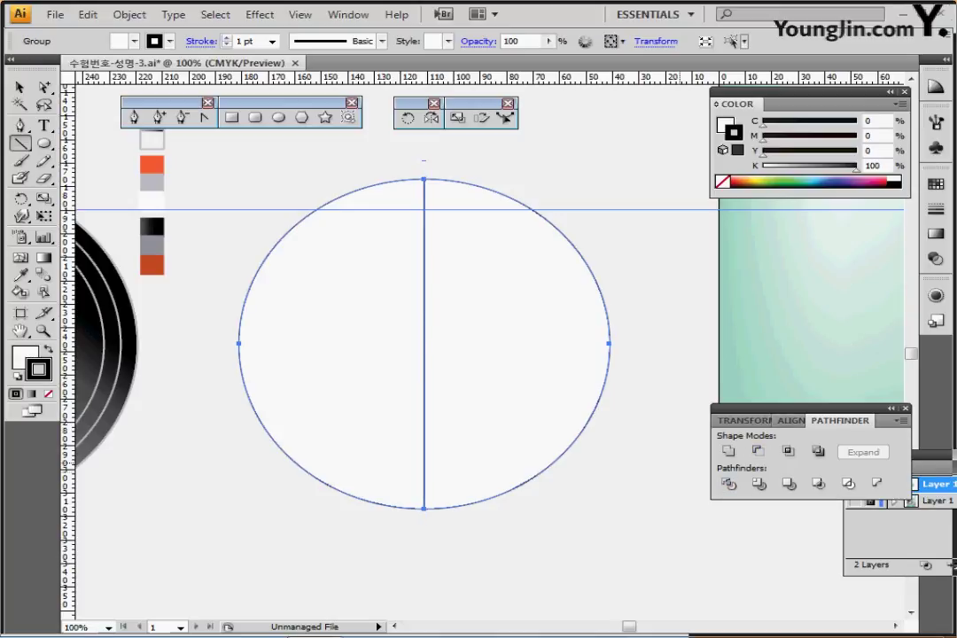
{"action": "left_click", "coordinate": [585, 238], "text": "ctrl"}
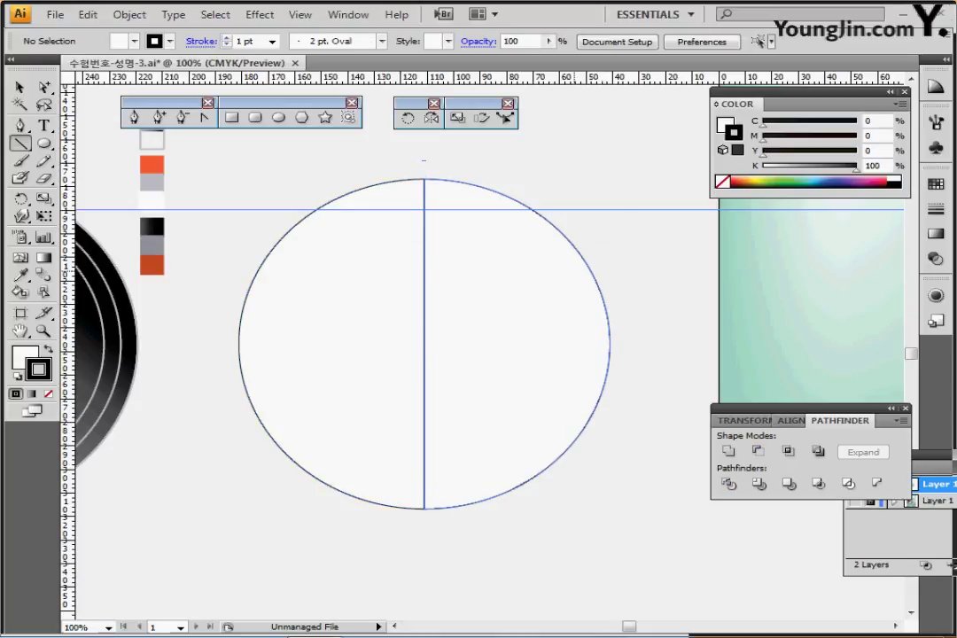
{"action": "left_click", "coordinate": [544, 265], "text": "ctrl"}
{"action": "key", "text": "Delete"}
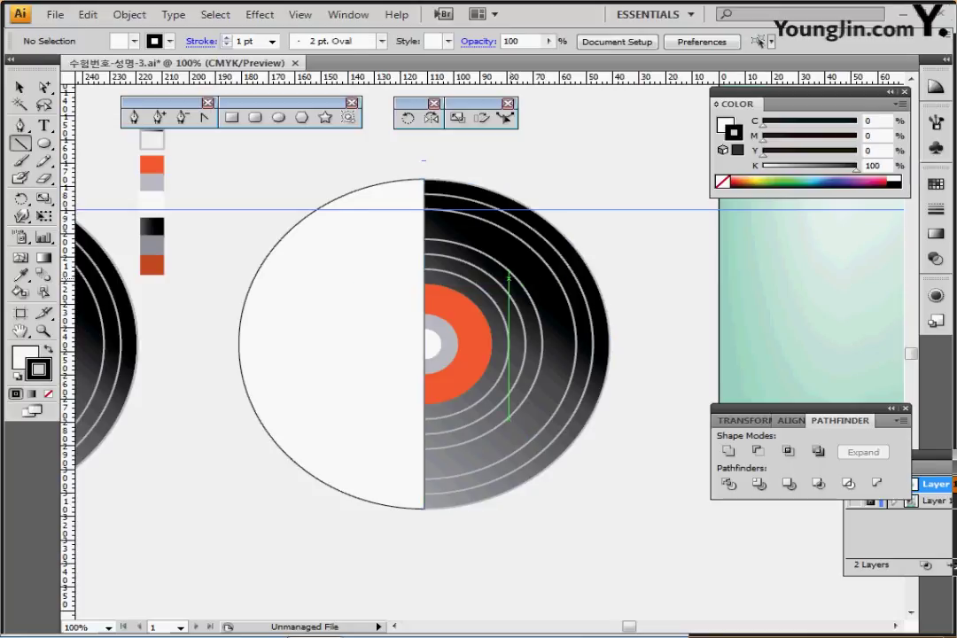
Step: Fill the remaining white half circle with the sample's dark linear gradient and no stroke, and inspect both gradient stops
{"action": "left_click_drag", "start_coordinate": [464, 298], "coordinate": [514, 272]}
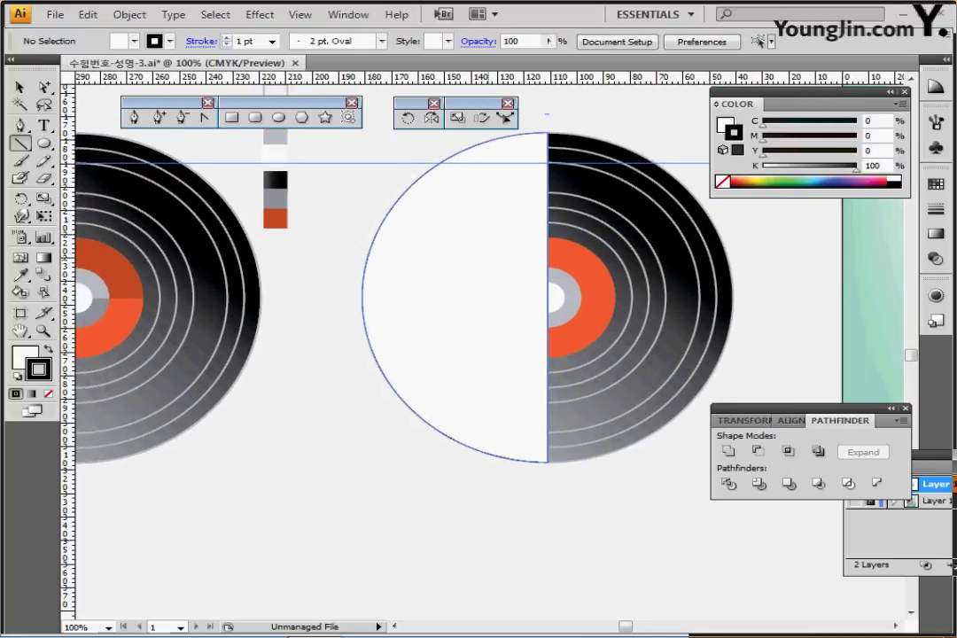
{"action": "left_click", "coordinate": [515, 271], "text": "ctrl"}
{"action": "left_click_drag", "start_coordinate": [287, 191], "coordinate": [347, 241]}
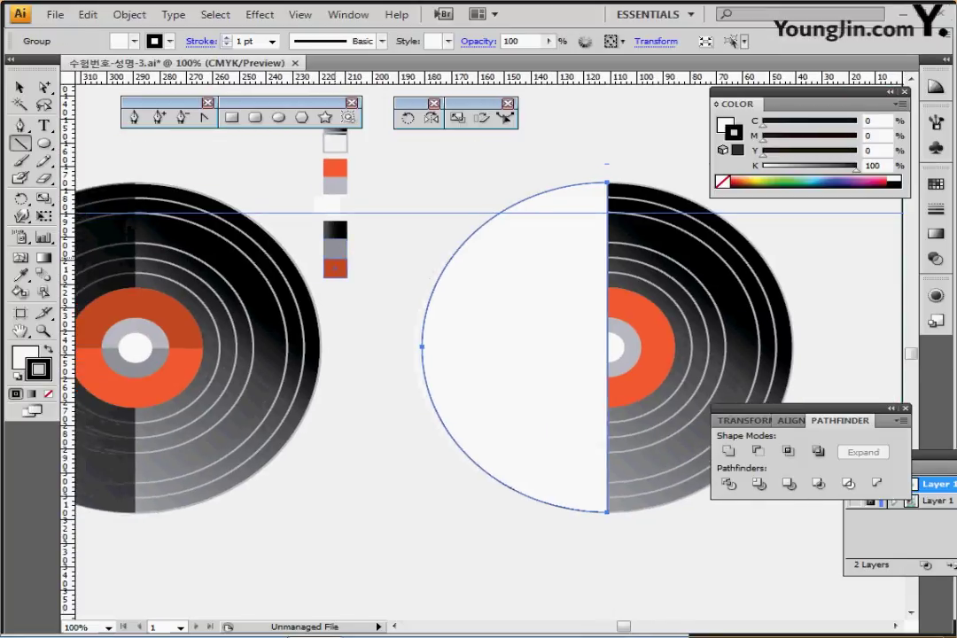
{"action": "key", "text": "i"}
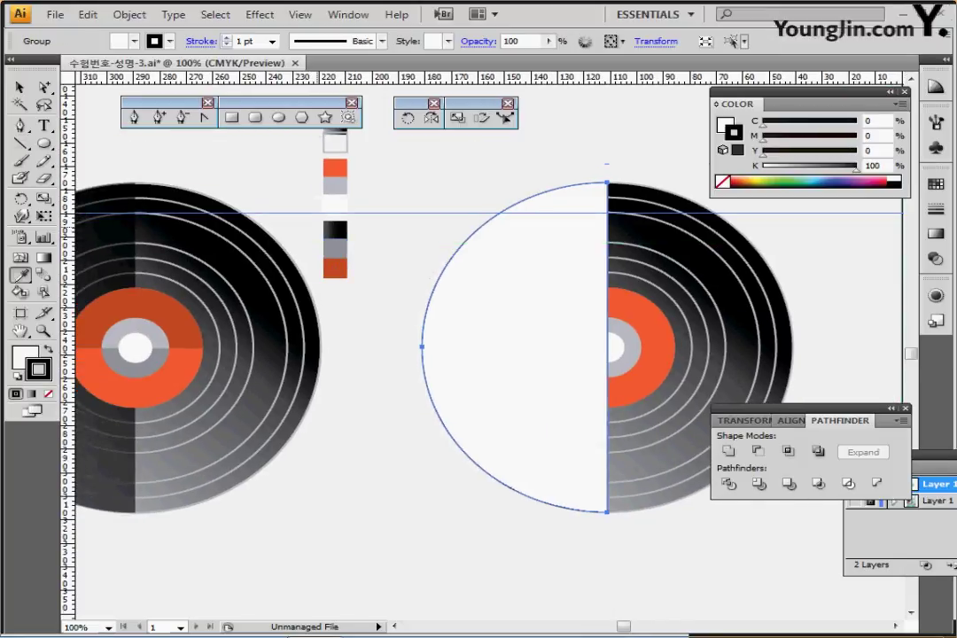
{"action": "left_click", "coordinate": [293, 193]}
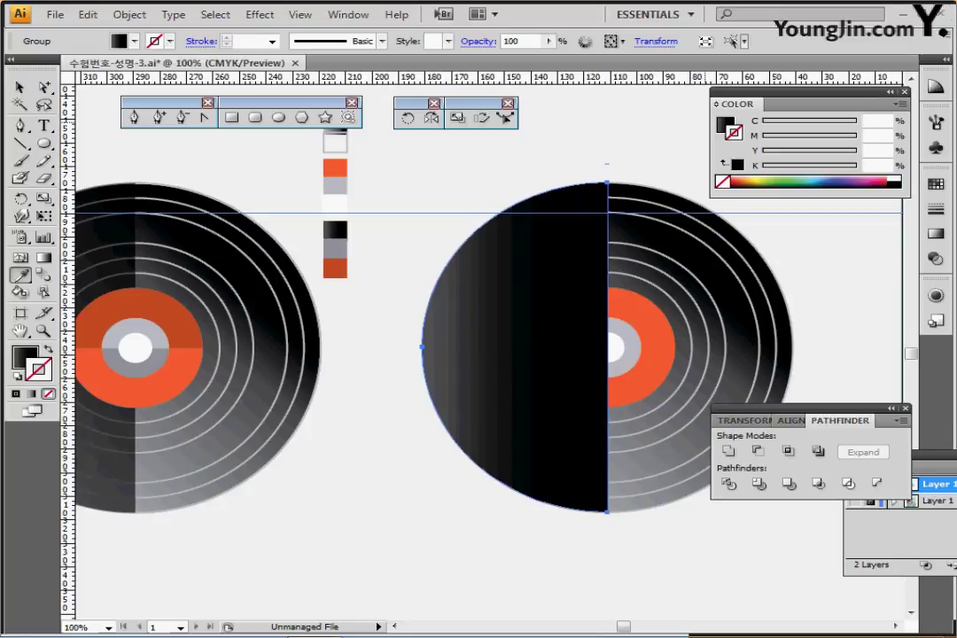
{"action": "left_click", "coordinate": [935, 234]}
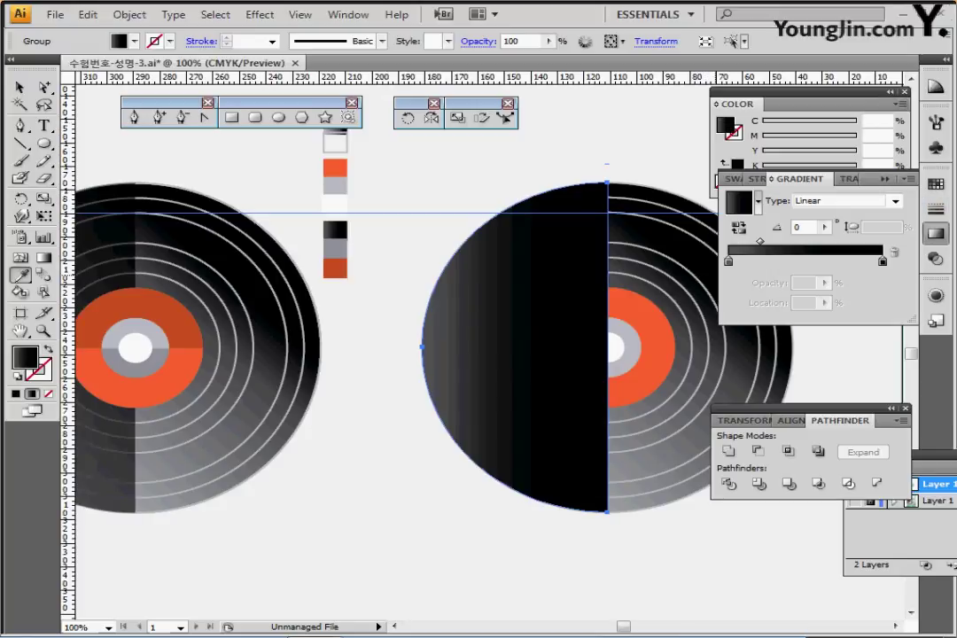
{"action": "left_click", "coordinate": [728, 261]}
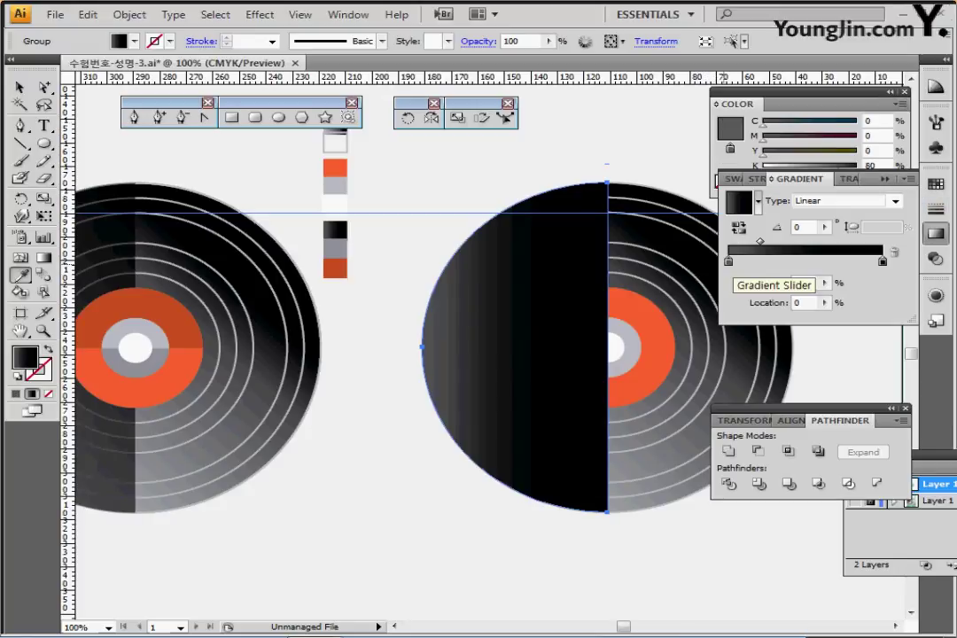
{"action": "left_click", "coordinate": [882, 261]}
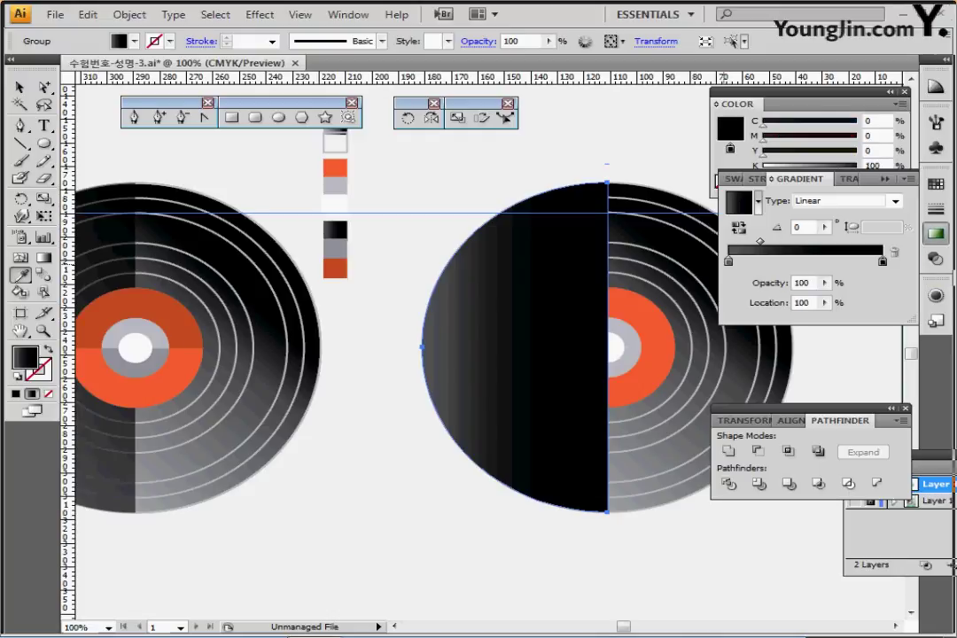
{"action": "left_click", "coordinate": [936, 234]}
Step: Set the gradient half circle's opacity to 80% and deselect it
{"action": "double_click", "coordinate": [512, 41]}
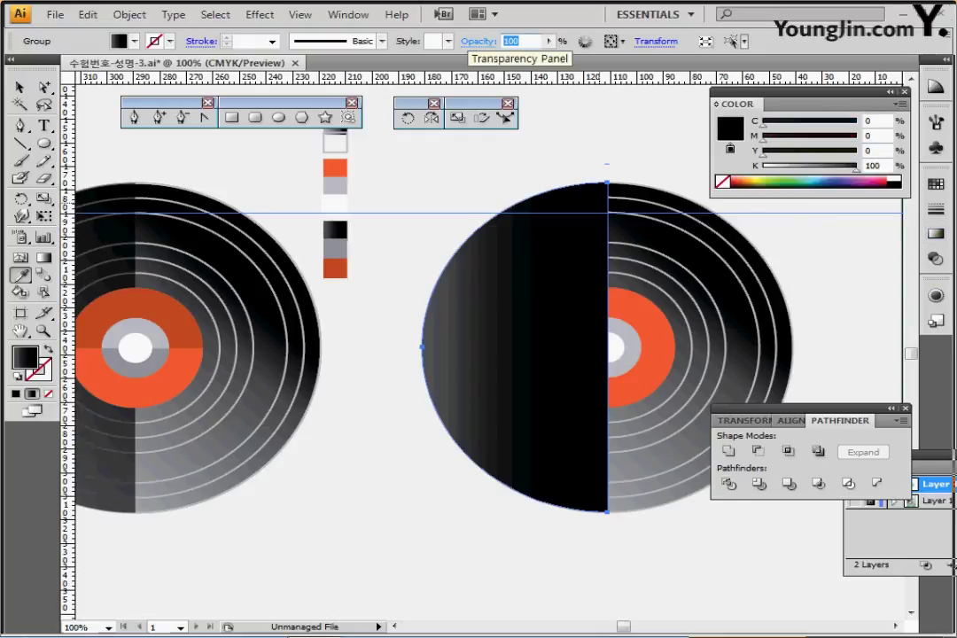
{"action": "type", "text": "80"}
{"action": "key", "text": "Return"}
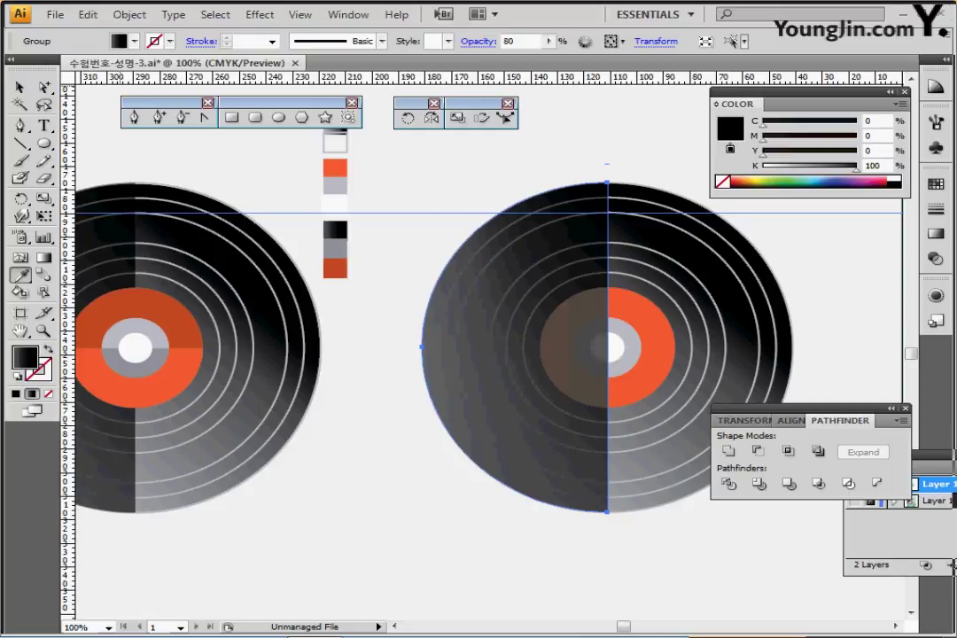
{"action": "left_click_drag", "start_coordinate": [444, 268], "coordinate": [465, 232]}
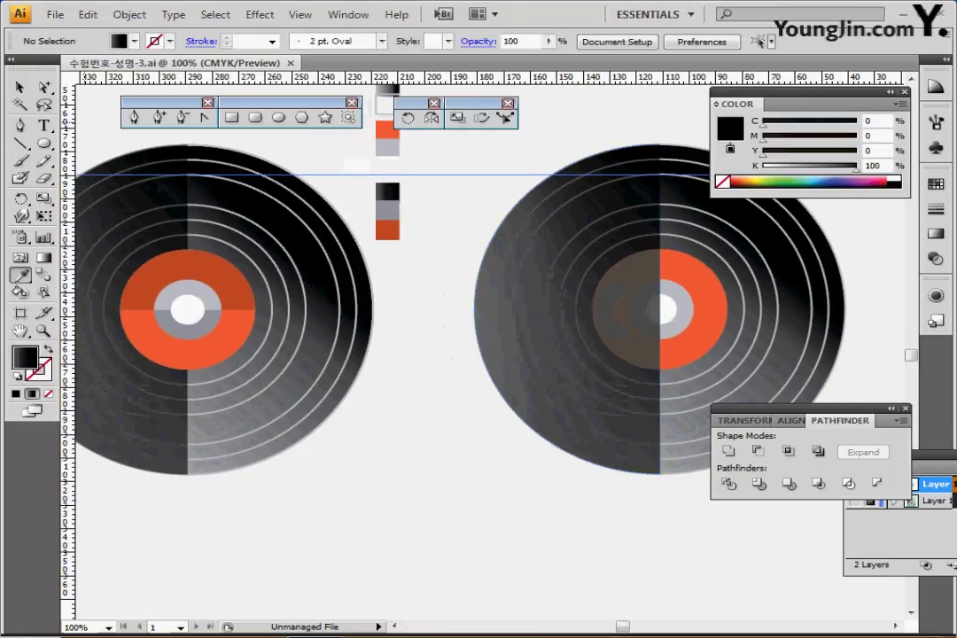
Step: Draw a horizontal line through the record's centre, spanning the round label, with no fill and a 1 pt black stroke
{"action": "left_click", "coordinate": [19, 143]}
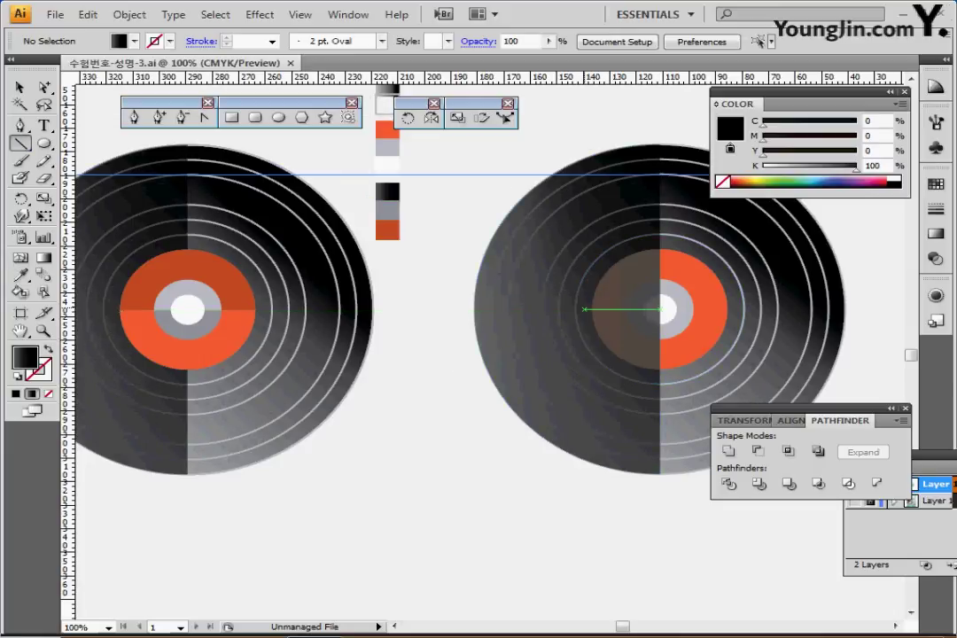
{"action": "left_click_drag", "start_coordinate": [581, 308], "coordinate": [756, 308]}
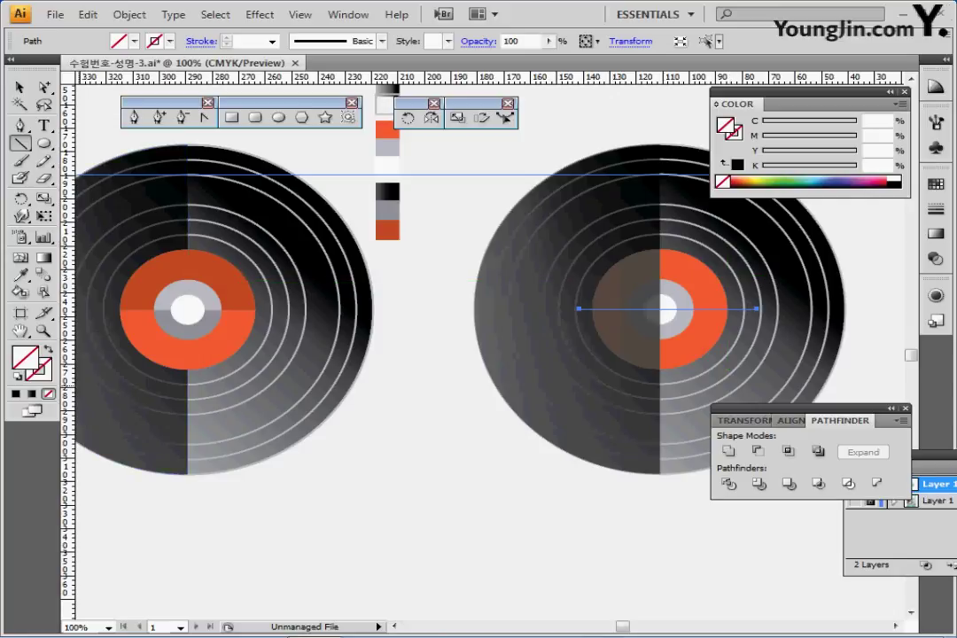
{"action": "left_click", "coordinate": [17, 376]}
{"action": "left_click", "coordinate": [48, 394]}
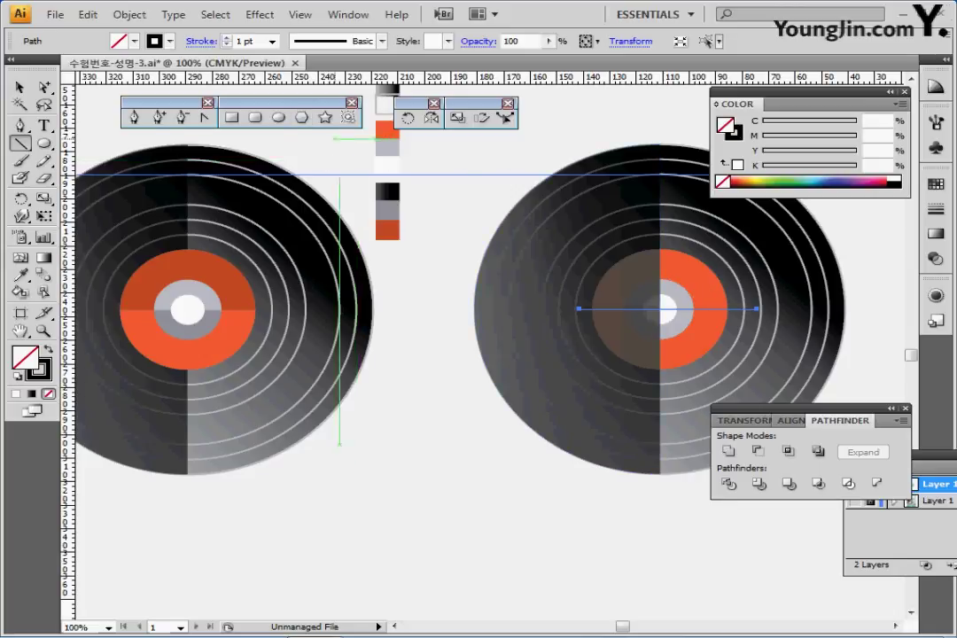
Step: Unlock all the locked record artwork and clear the selection
{"action": "left_click", "coordinate": [129, 15]}
{"action": "left_click", "coordinate": [165, 132]}
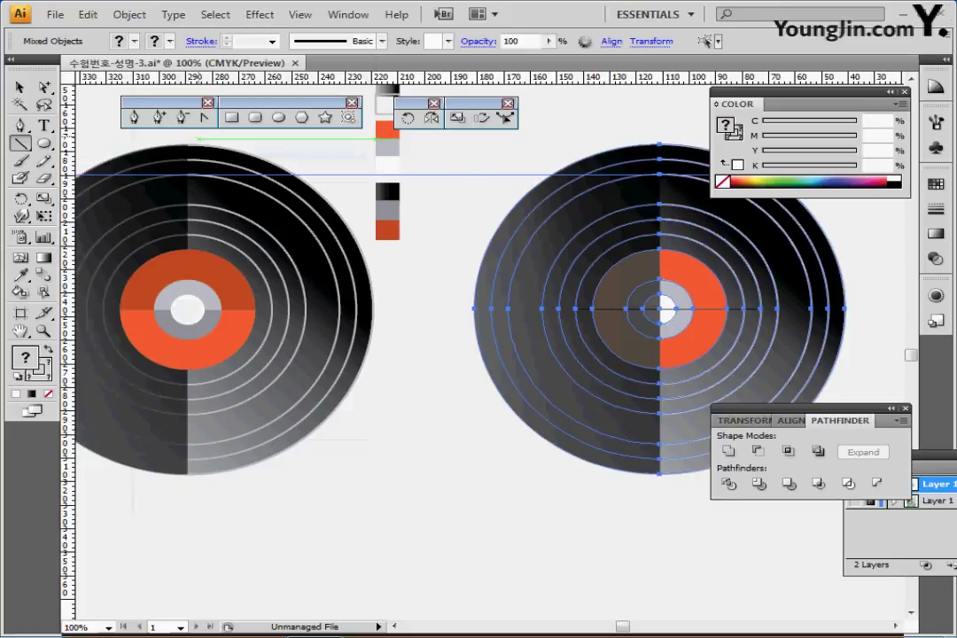
{"action": "key", "text": "ctrl+shift+a"}
{"action": "left_click", "coordinate": [748, 321], "text": "ctrl"}
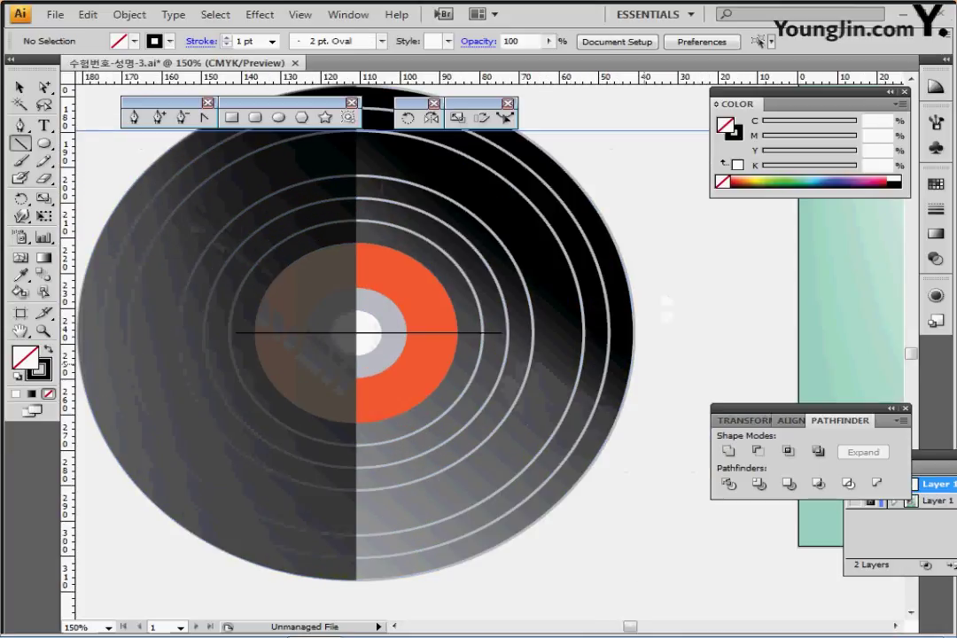
Step: Select the horizontal line with the orange, grey and white label circles and divide them with Pathfinder
{"action": "scroll", "coordinate": [482, 354], "scroll_direction": "left", "scroll_amount": 3}
{"action": "left_click", "coordinate": [546, 333], "text": "ctrl"}
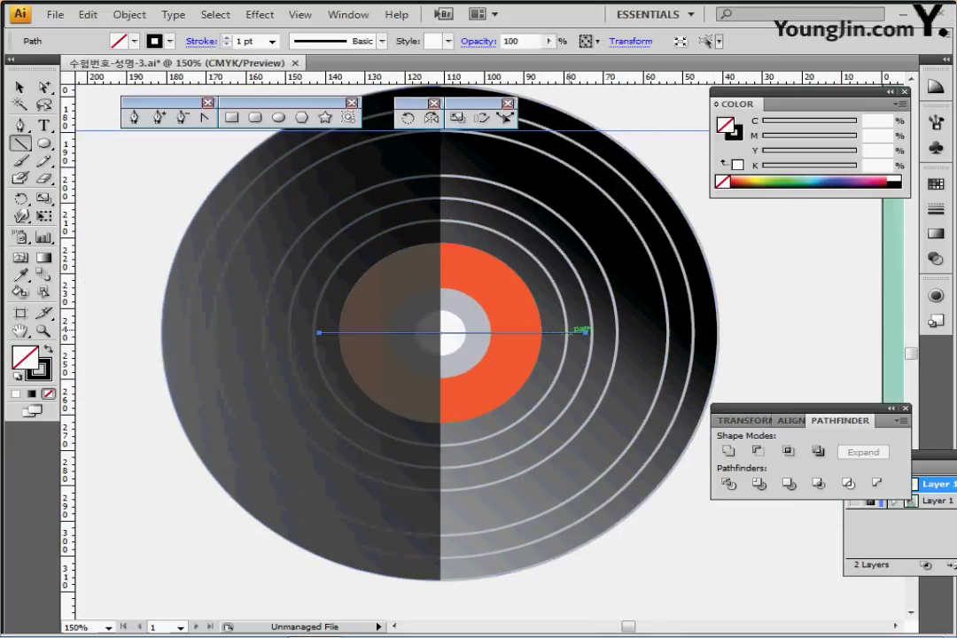
{"action": "left_click", "coordinate": [539, 327], "text": "ctrl+shift"}
{"action": "left_click", "coordinate": [463, 325], "text": "ctrl+shift"}
{"action": "left_click", "coordinate": [489, 343], "text": "ctrl+shift"}
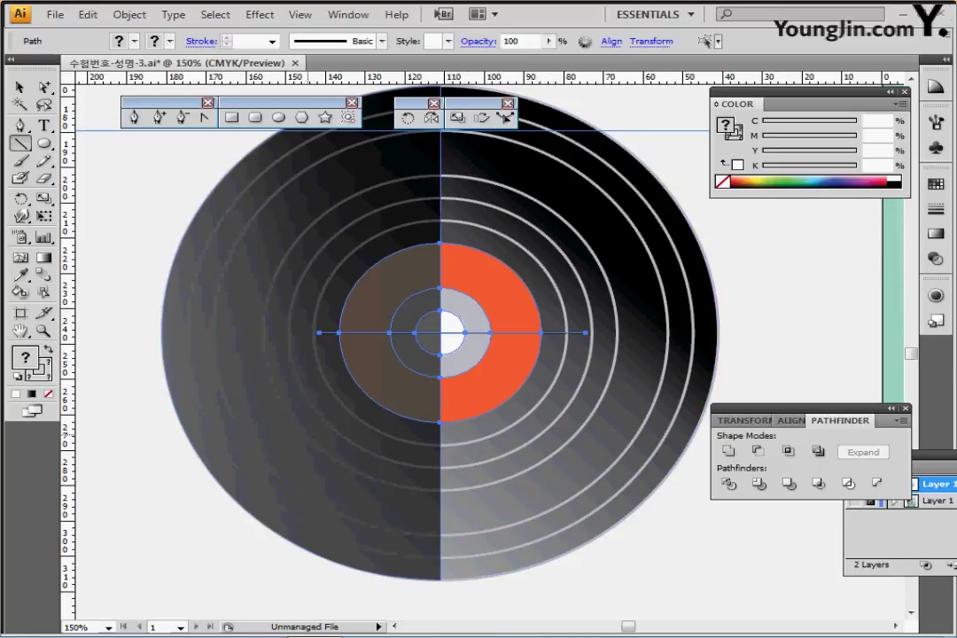
{"action": "left_click", "coordinate": [729, 484]}
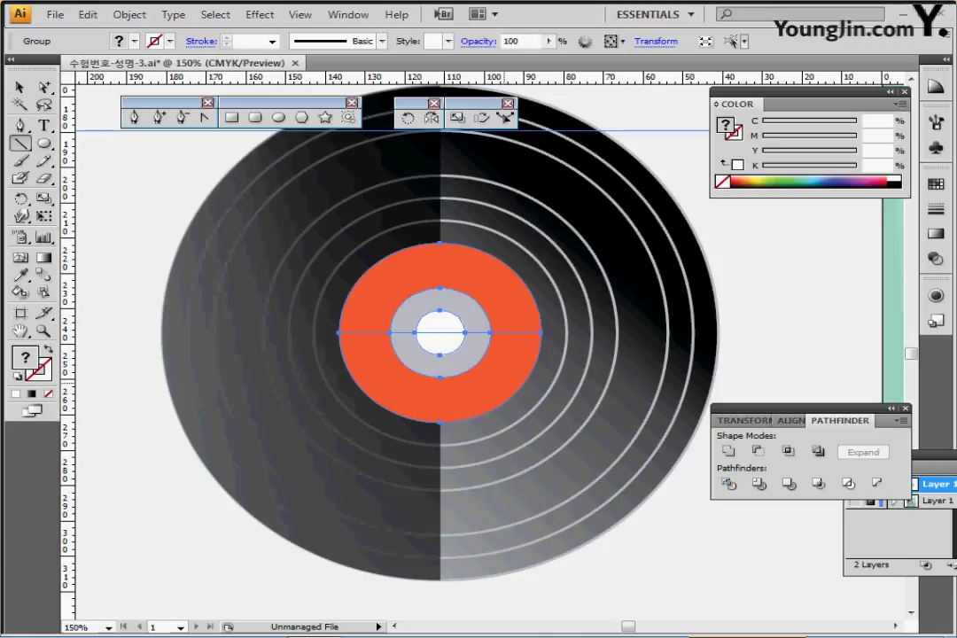
Step: Directly select the upper half of the label's orange ring and fill it with the sample dark orange
{"action": "scroll", "coordinate": [472, 293], "scroll_direction": "down", "scroll_amount": 2}
{"action": "scroll", "coordinate": [530, 347], "scroll_direction": "left", "scroll_amount": 2}
{"action": "left_click_drag", "start_coordinate": [529, 347], "coordinate": [533, 347]}
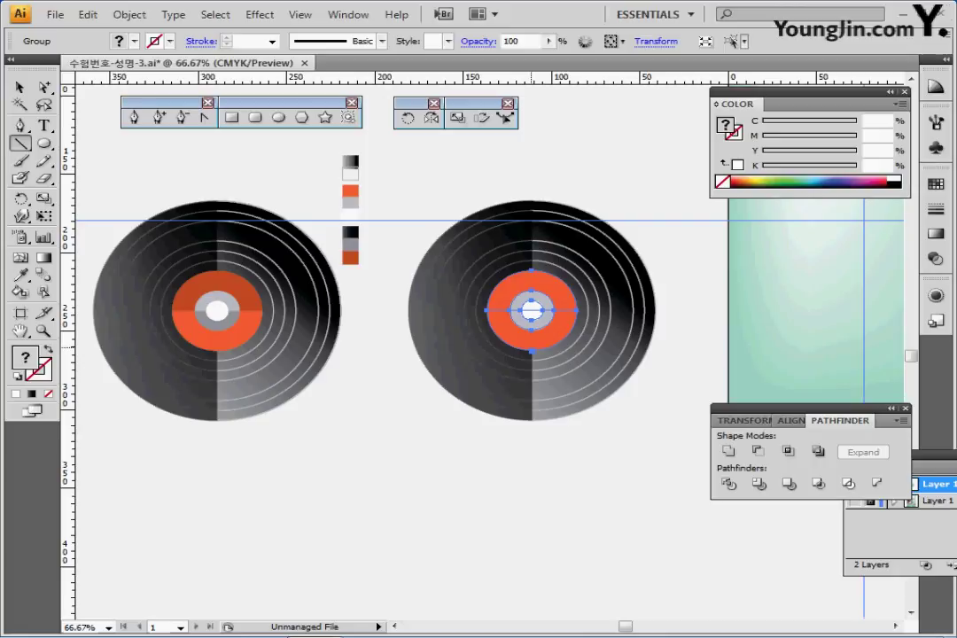
{"action": "left_click_drag", "start_coordinate": [513, 321], "coordinate": [539, 349]}
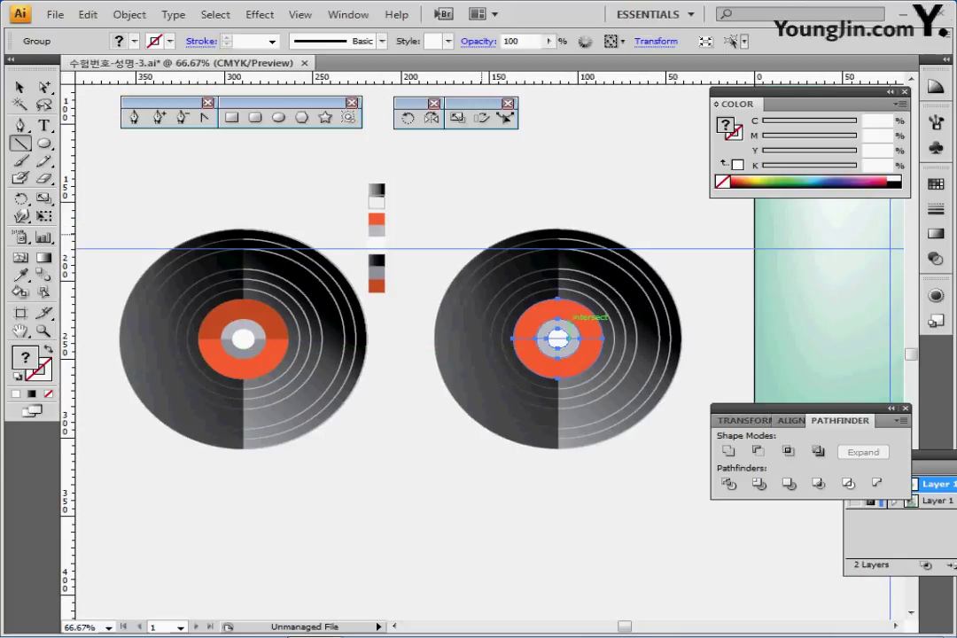
{"action": "left_click", "coordinate": [470, 195]}
{"action": "left_click", "coordinate": [557, 324]}
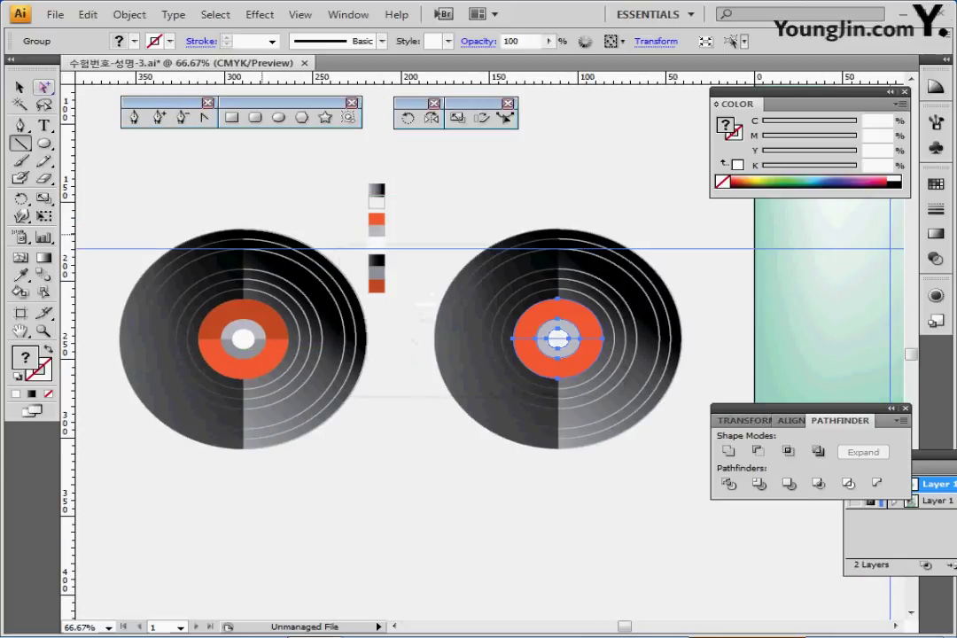
{"action": "left_click", "coordinate": [45, 87]}
{"action": "left_click", "coordinate": [407, 292]}
{"action": "left_click", "coordinate": [590, 314]}
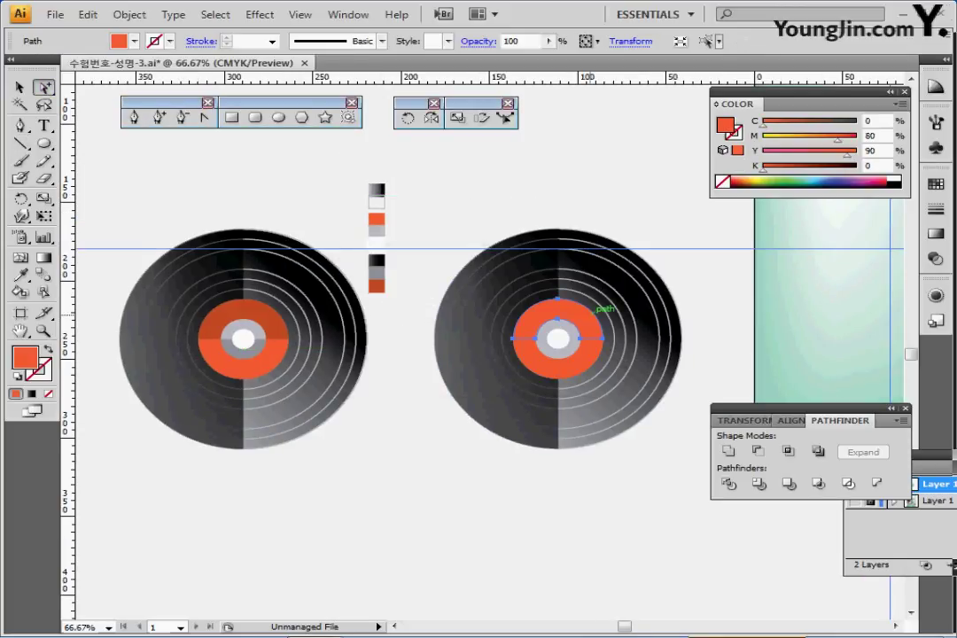
{"action": "key", "text": "i"}
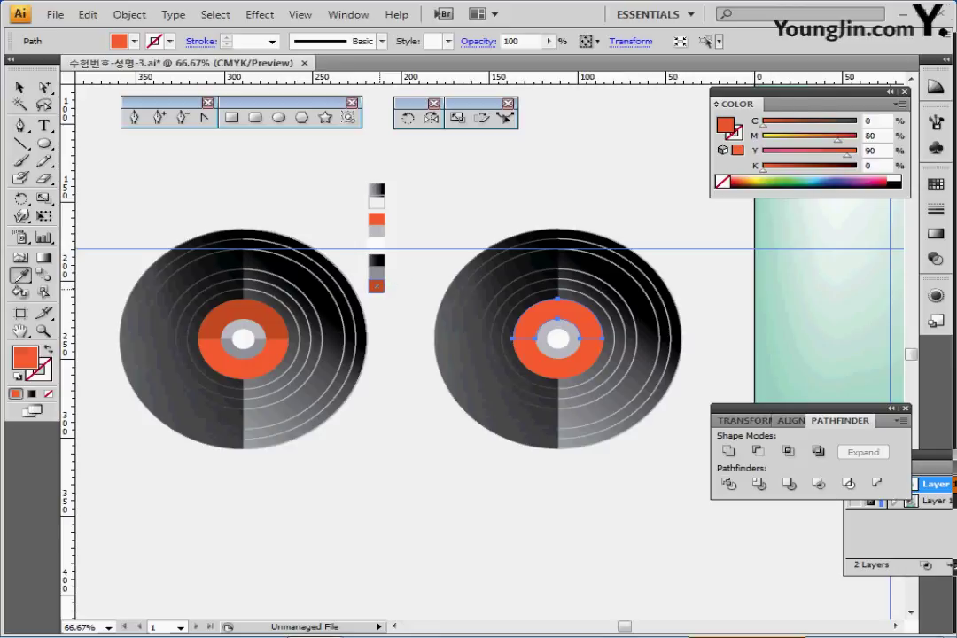
{"action": "left_click", "coordinate": [376, 285]}
{"action": "left_click", "coordinate": [479, 284], "text": "shift"}
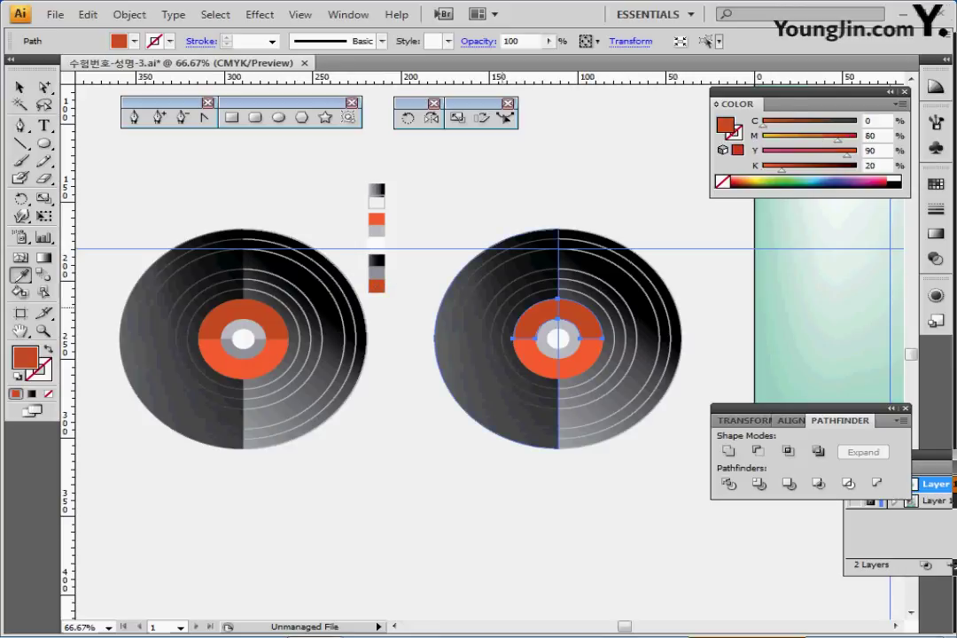
{"action": "left_click", "coordinate": [479, 283], "text": "shift"}
Step: Give the lower half of the label's grey ring a CMYK grey fill of 50% black and deselect it
{"action": "left_click", "coordinate": [566, 352], "text": "ctrl"}
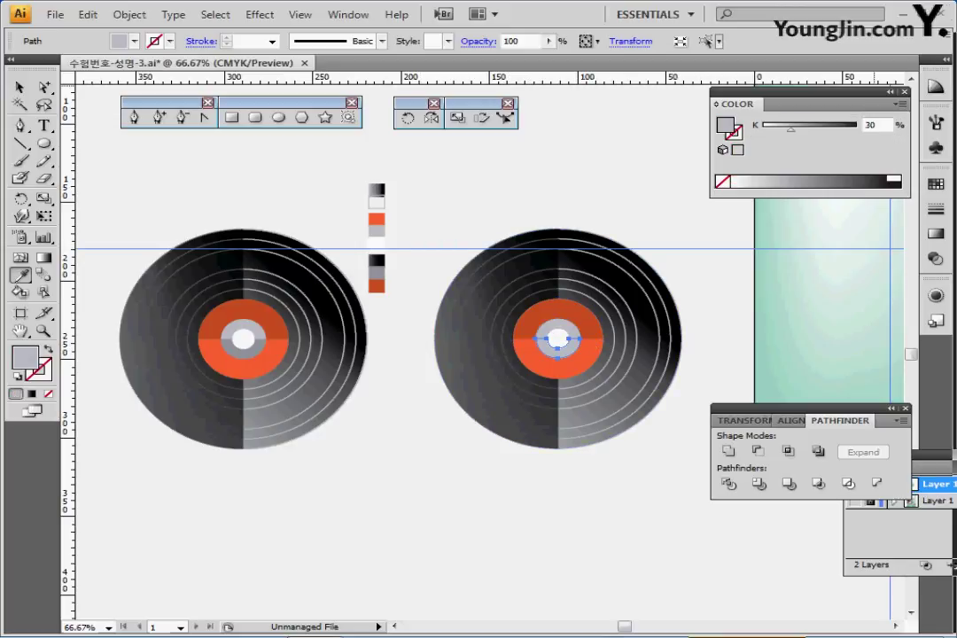
{"action": "left_click", "coordinate": [900, 104]}
{"action": "left_click", "coordinate": [747, 189]}
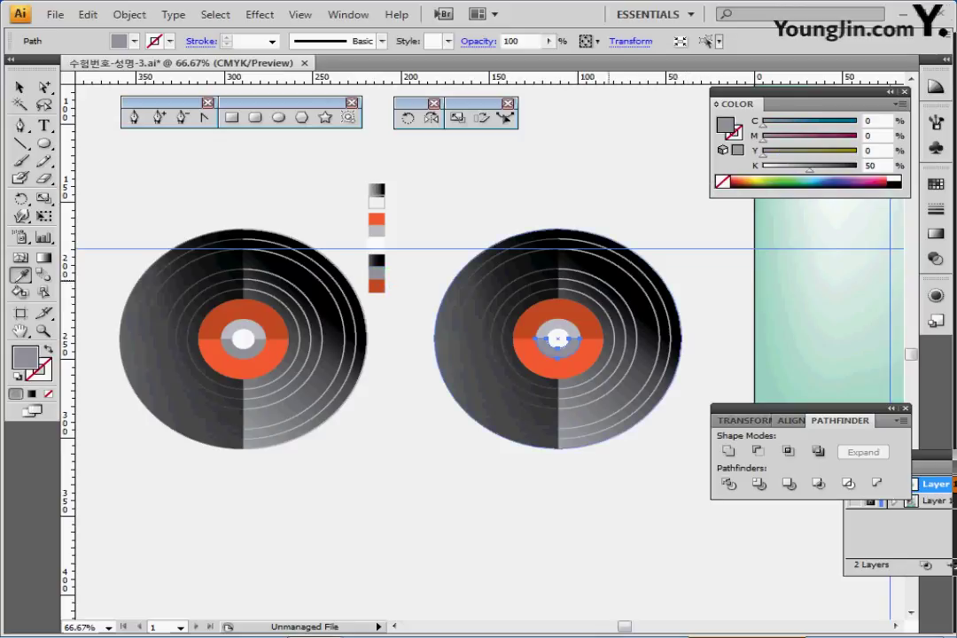
{"action": "left_click", "coordinate": [555, 166], "text": "ctrl"}
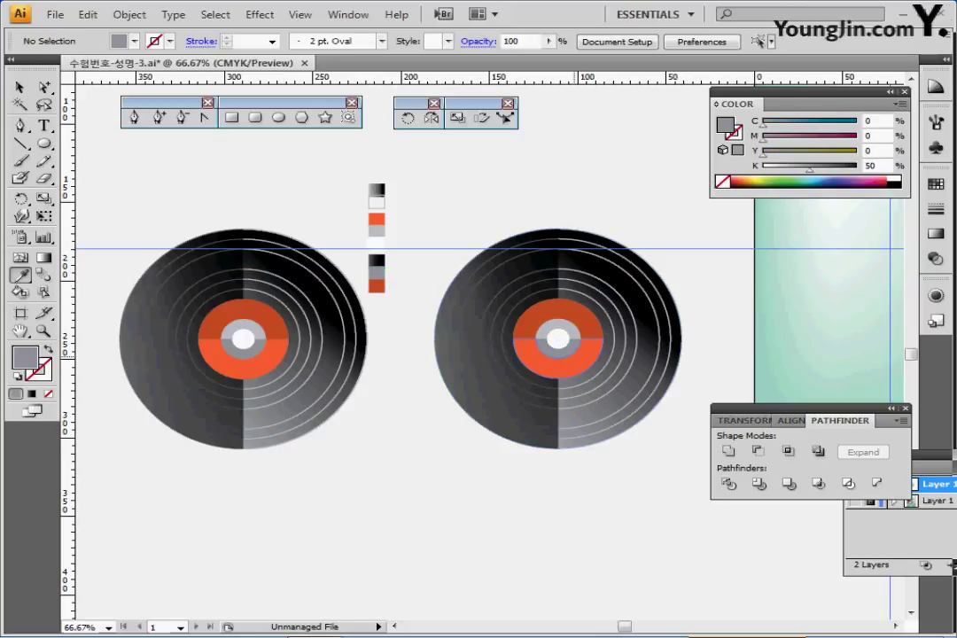
Step: Switch the two halves of the white centre to CMYK colour, unite them into one shape and deselect it
{"action": "left_click", "coordinate": [562, 336], "text": "ctrl"}
{"action": "left_click", "coordinate": [556, 337]}
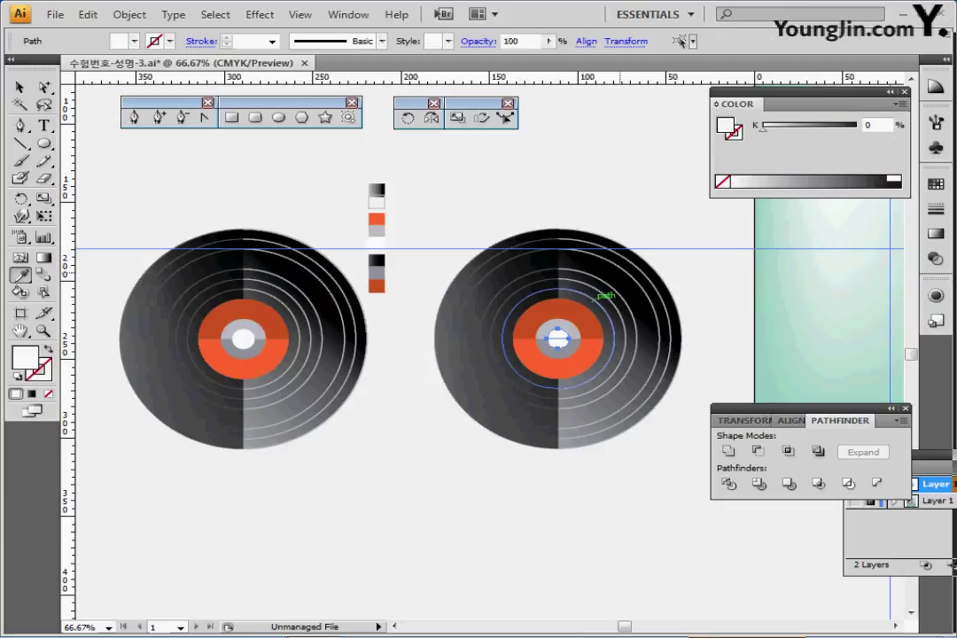
{"action": "left_click", "coordinate": [898, 104]}
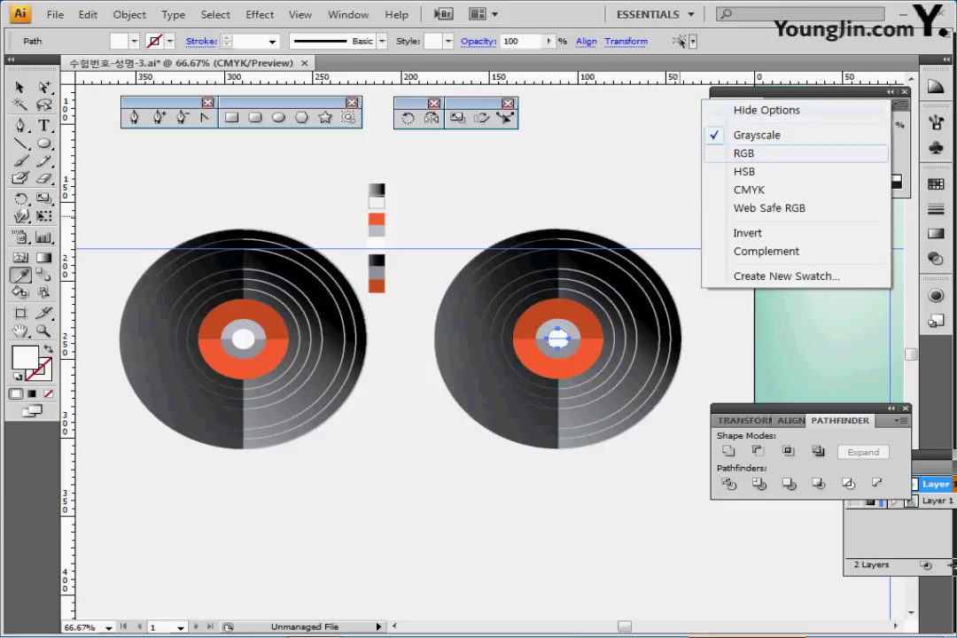
{"action": "left_click", "coordinate": [749, 190]}
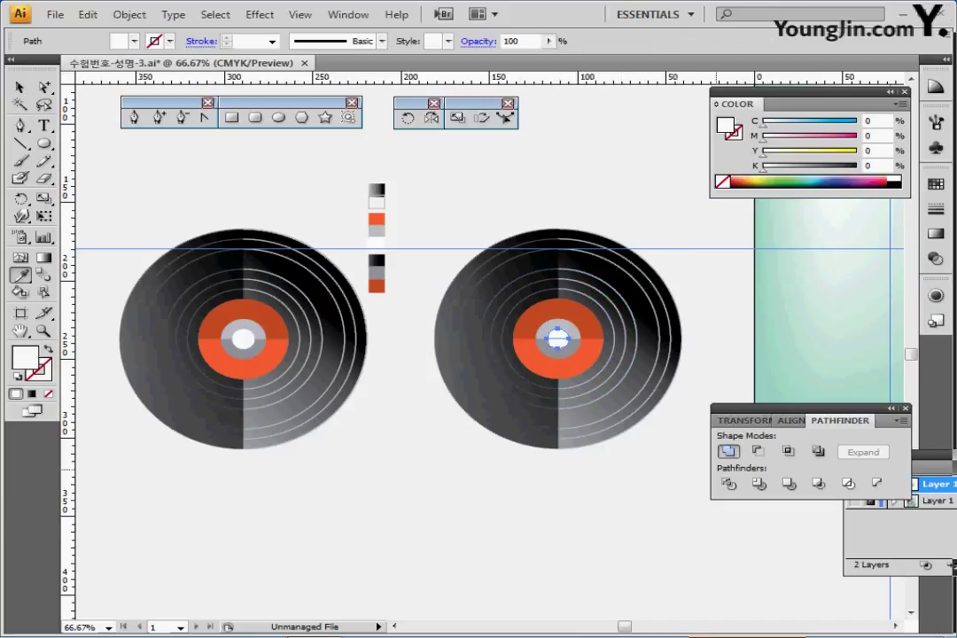
{"action": "left_click", "coordinate": [729, 451]}
{"action": "left_click", "coordinate": [616, 514], "text": "ctrl"}
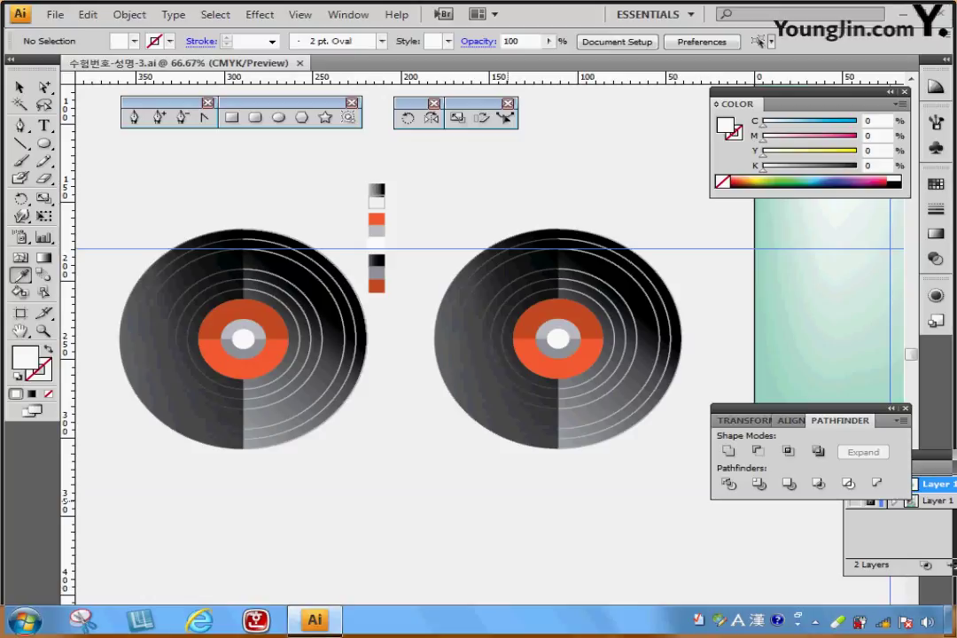
Step: Move the whole vinyl record onto the poster, with its centre on the intersection of the two guides
{"action": "left_click_drag", "start_coordinate": [638, 425], "coordinate": [306, 490]}
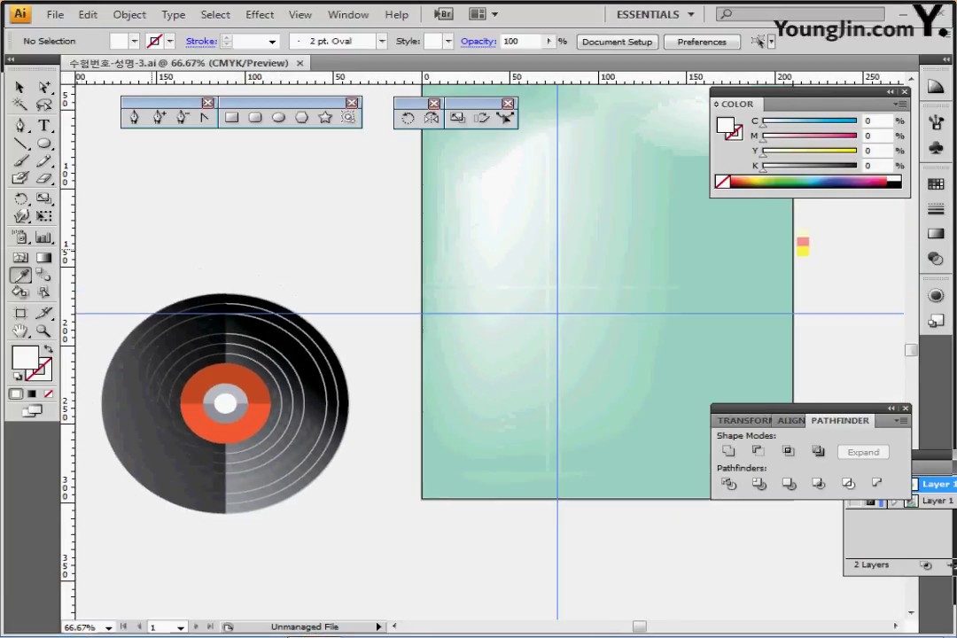
{"action": "left_click", "coordinate": [18, 86]}
{"action": "left_click_drag", "start_coordinate": [192, 219], "coordinate": [278, 344]}
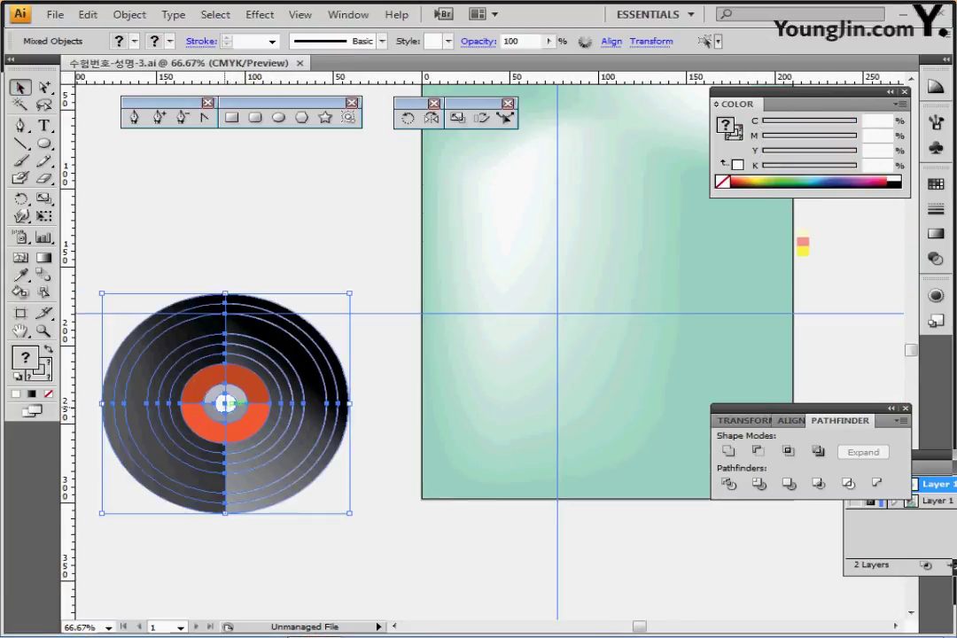
{"action": "left_click_drag", "start_coordinate": [226, 403], "coordinate": [558, 312]}
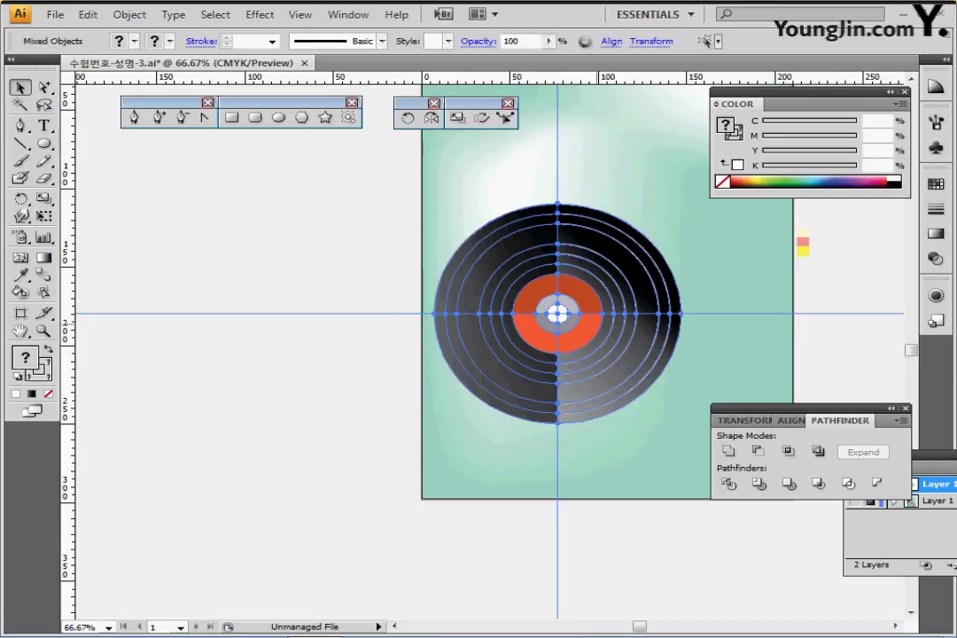
Step: Check the record's placement against the bottom layer in outline view, restore the preview and save the document
{"action": "key", "text": "F7"}
{"action": "key", "text": "ctrl+y"}
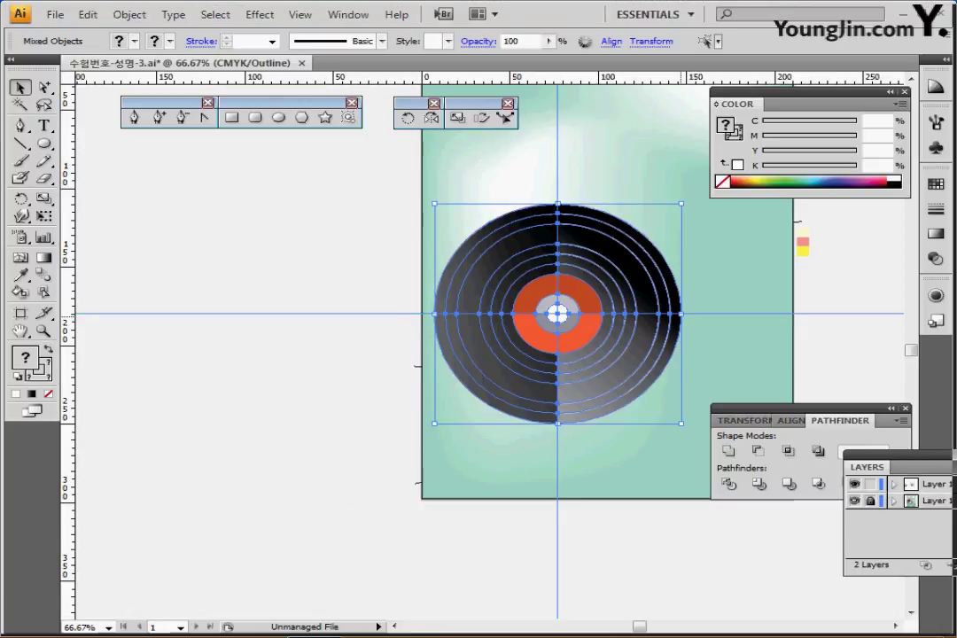
{"action": "left_click", "coordinate": [855, 484], "text": "ctrl"}
{"action": "left_click", "coordinate": [855, 484], "text": "ctrl"}
{"action": "key", "text": "ctrl+y"}
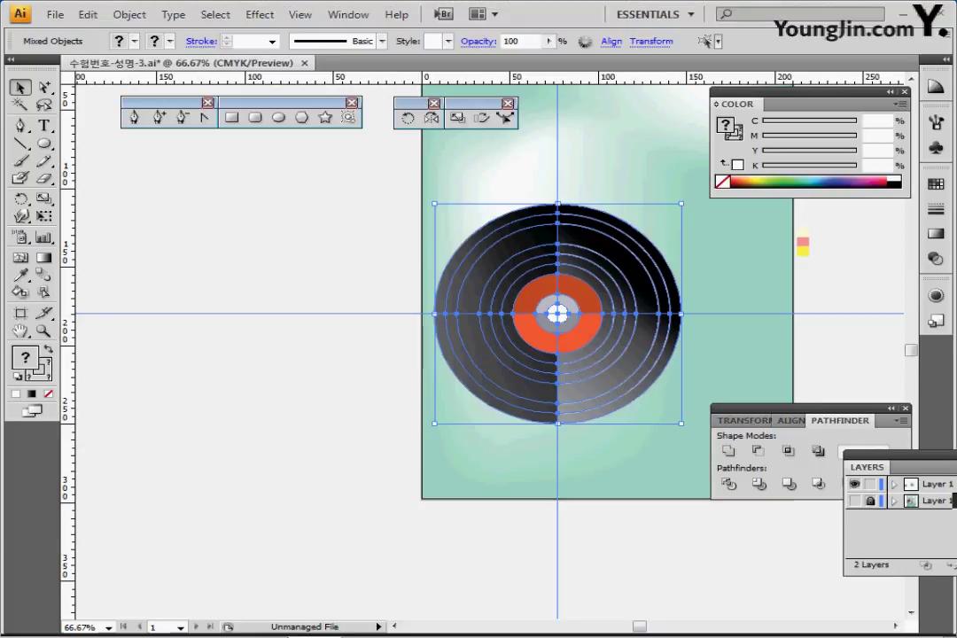
{"action": "key", "text": "ctrl+s"}
Step: Show all hidden objects to bring back the two wave curves, and deselect them
{"action": "left_click_drag", "start_coordinate": [573, 271], "coordinate": [366, 309]}
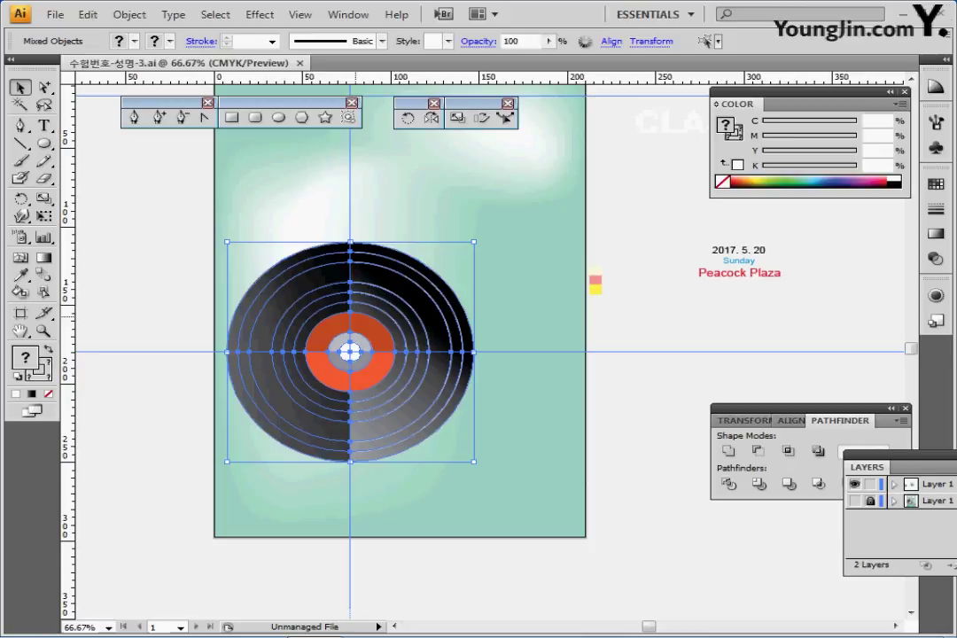
{"action": "key", "text": "ctrl+g"}
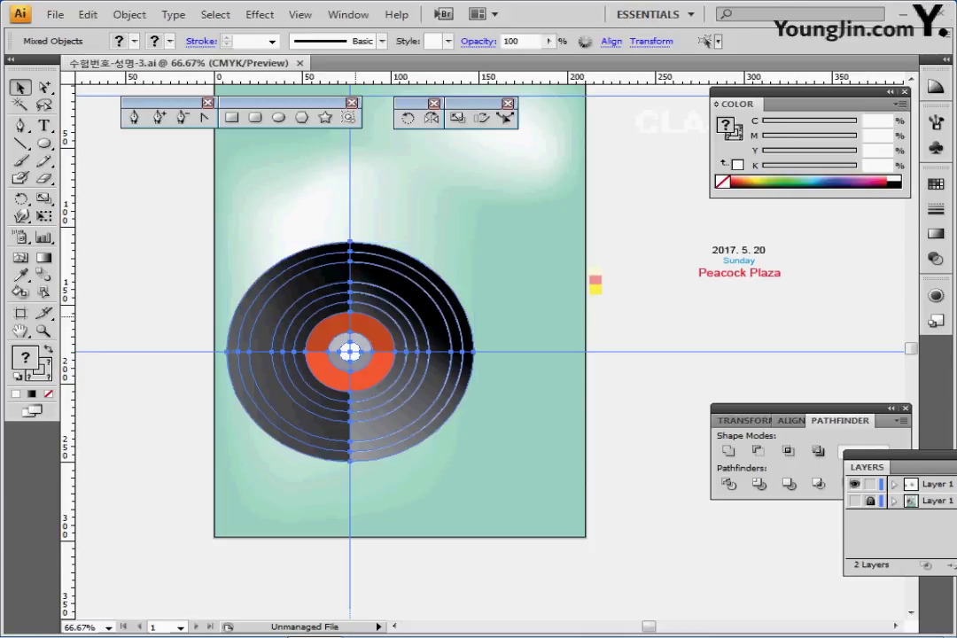
{"action": "key", "text": "ctrl+alt+3"}
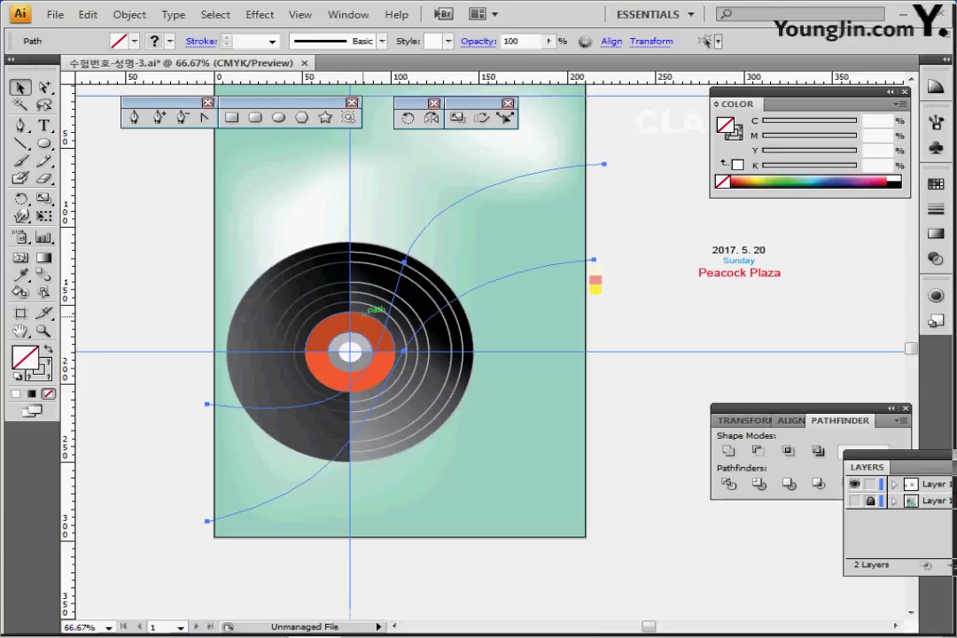
{"action": "key", "text": "ctrl+shift+b"}
{"action": "key", "text": "ctrl+shift+b"}
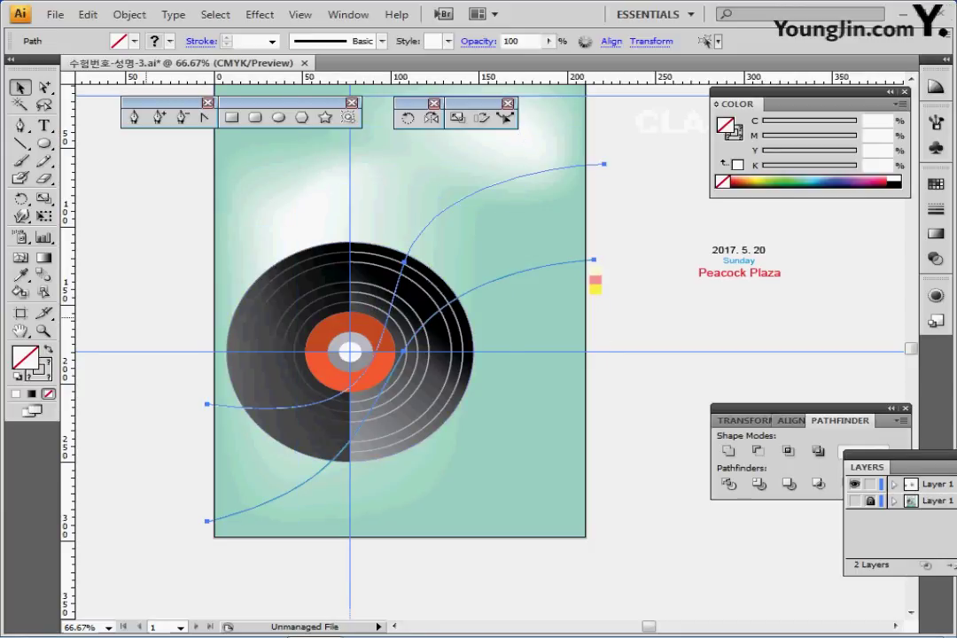
{"action": "key", "text": "ctrl+shift+a"}
Step: Select the upper cream curve and check its stroke weight and colour
{"action": "left_click", "coordinate": [213, 406]}
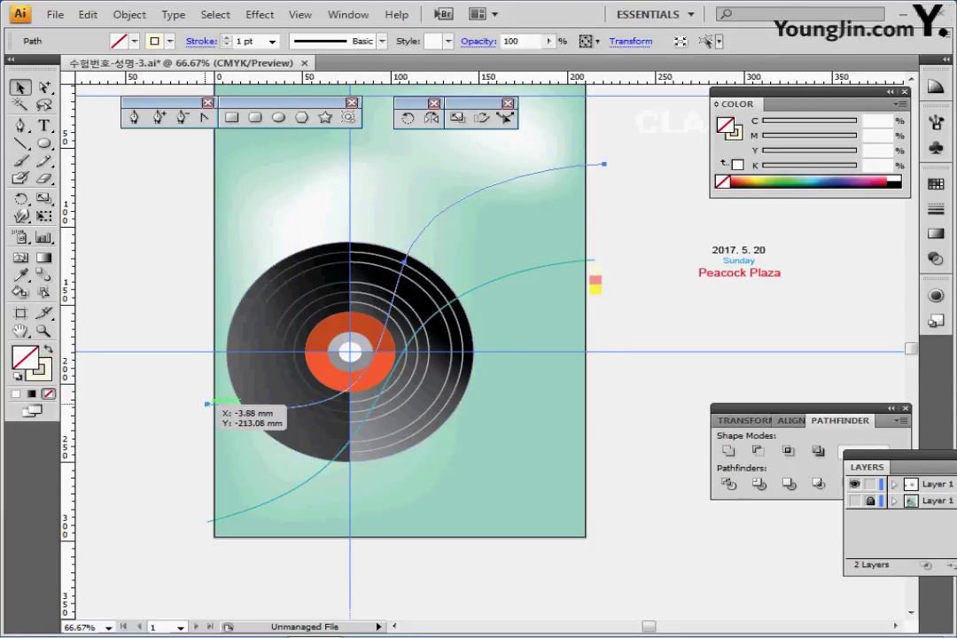
{"action": "key", "text": "ctrl+shift+b"}
{"action": "key", "text": "x"}
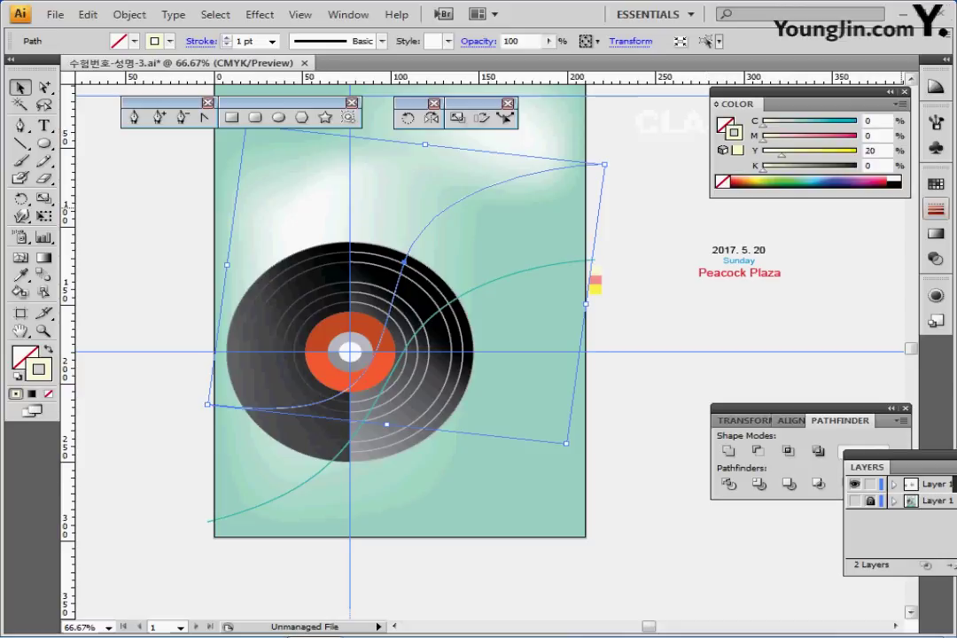
{"action": "left_click", "coordinate": [937, 209]}
{"action": "left_click", "coordinate": [936, 210]}
Step: Select the lower teal curve together with the upper cream curve and make a blend between them
{"action": "left_click_drag", "start_coordinate": [586, 260], "coordinate": [641, 264]}
{"action": "left_click", "coordinate": [643, 264]}
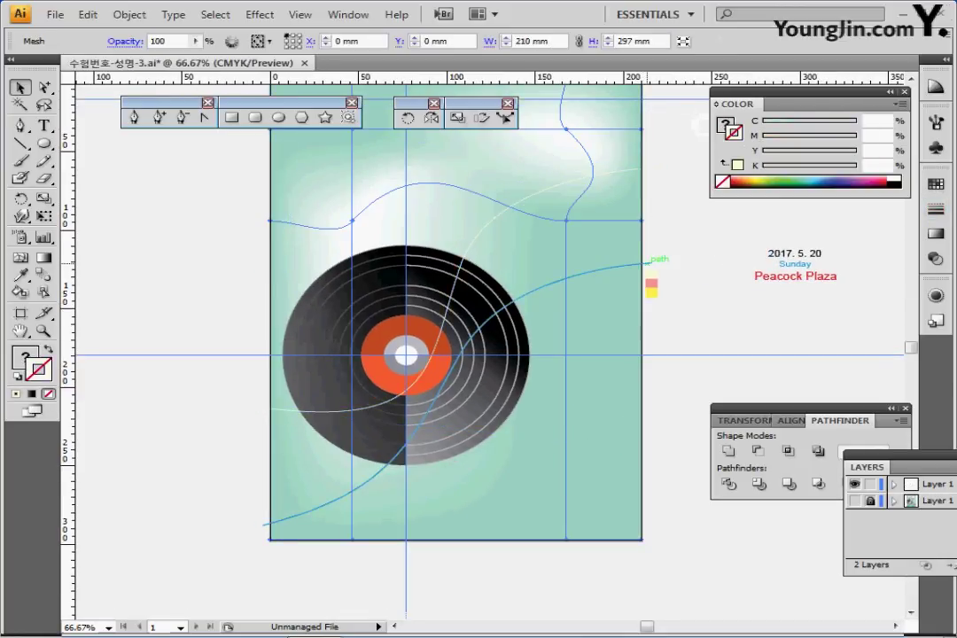
{"action": "left_click", "coordinate": [648, 263]}
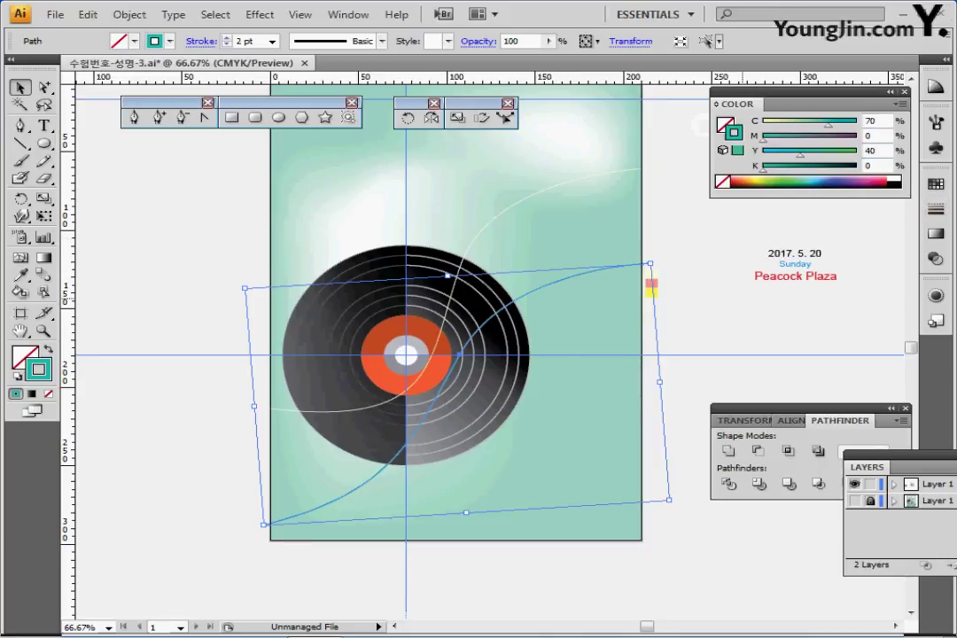
{"action": "key", "text": "ctrl+shift+b"}
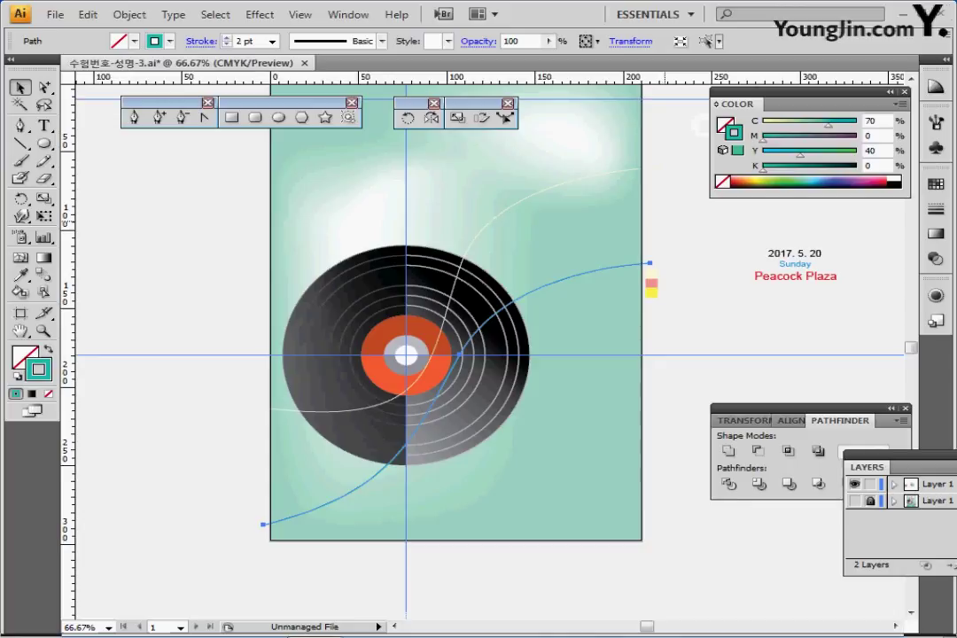
{"action": "left_click", "coordinate": [657, 167], "text": "shift"}
{"action": "left_click", "coordinate": [129, 15]}
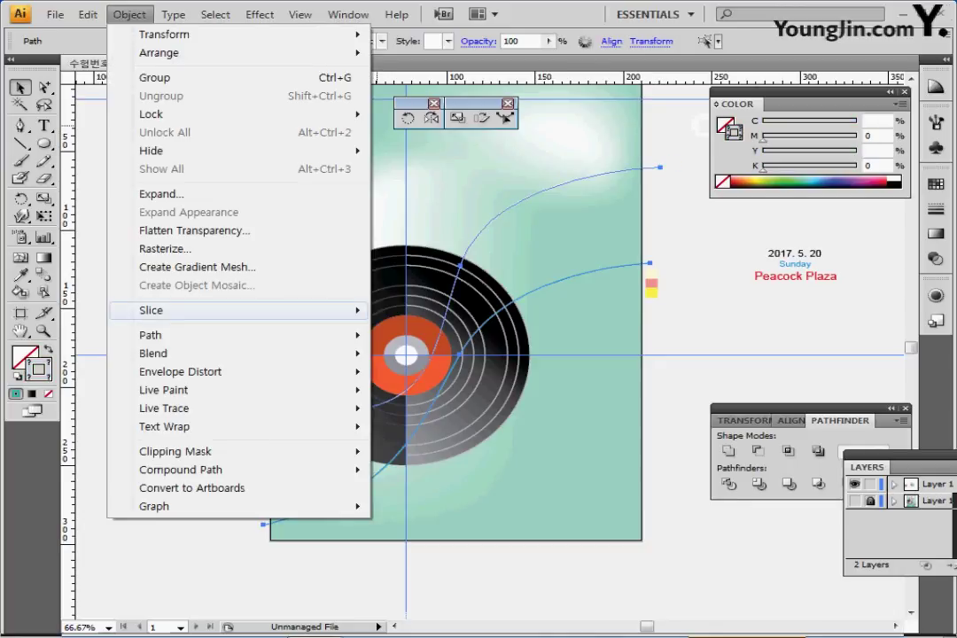
{"action": "mouse_move", "coordinate": [155, 353]}
{"action": "left_click", "coordinate": [412, 353]}
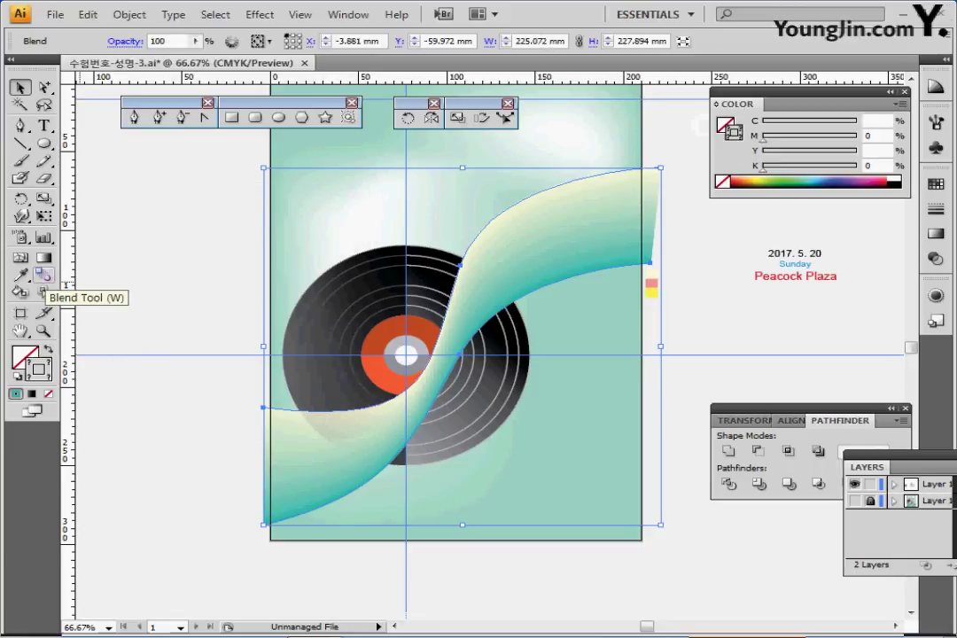
Step: Set the blend spacing to Specified Steps with 15 steps and save the document
{"action": "double_click", "coordinate": [43, 276]}
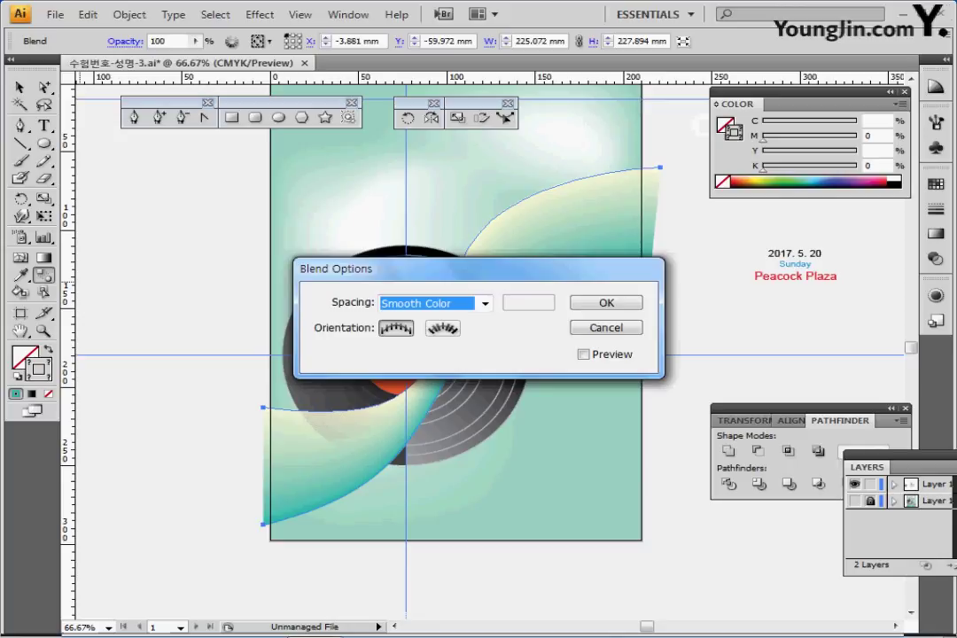
{"action": "left_click", "coordinate": [485, 303]}
{"action": "left_click", "coordinate": [436, 335]}
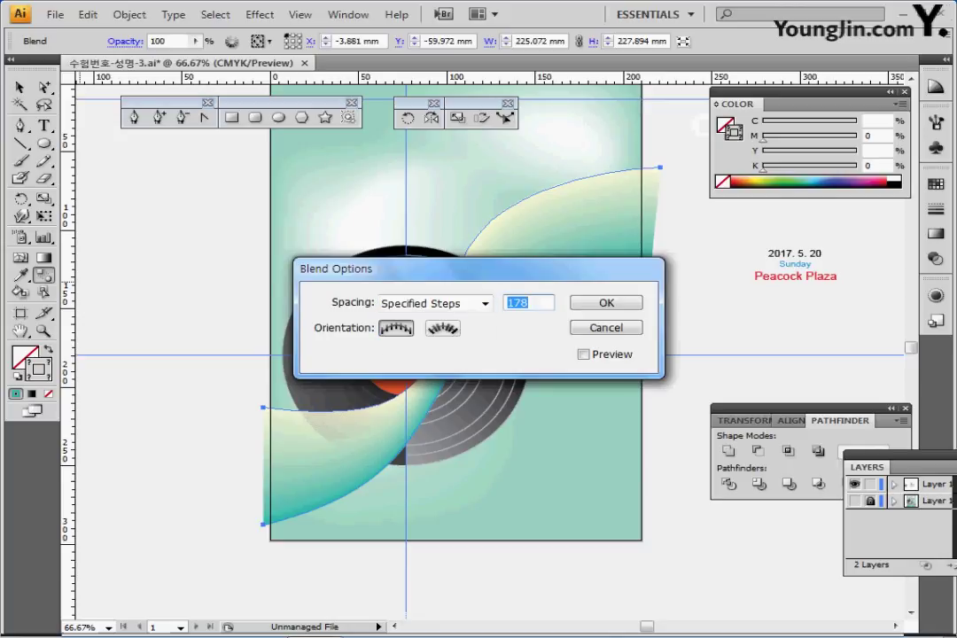
{"action": "type", "text": "15"}
{"action": "key", "text": "Return"}
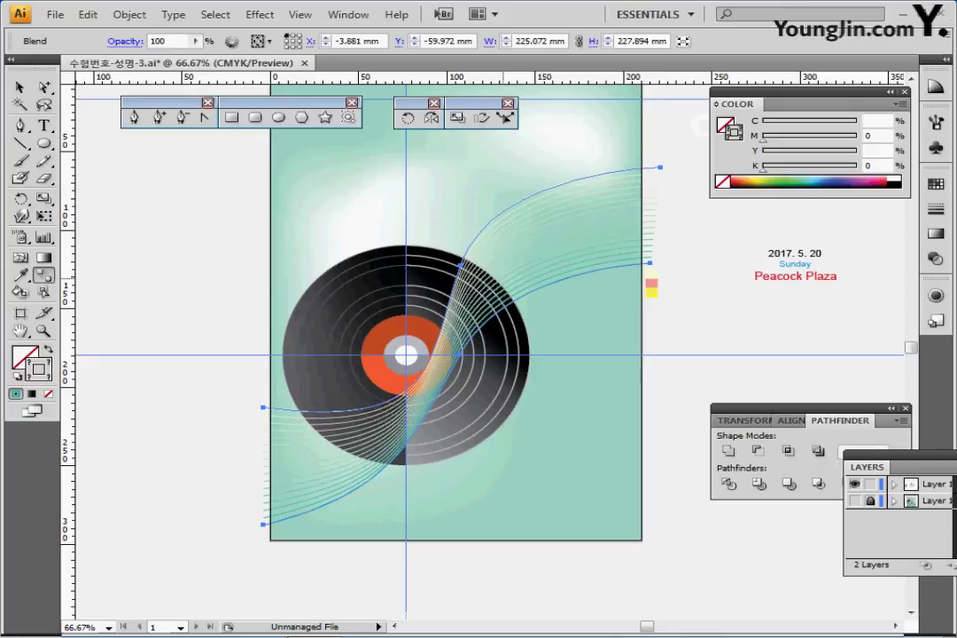
{"action": "key", "text": "ctrl+s"}
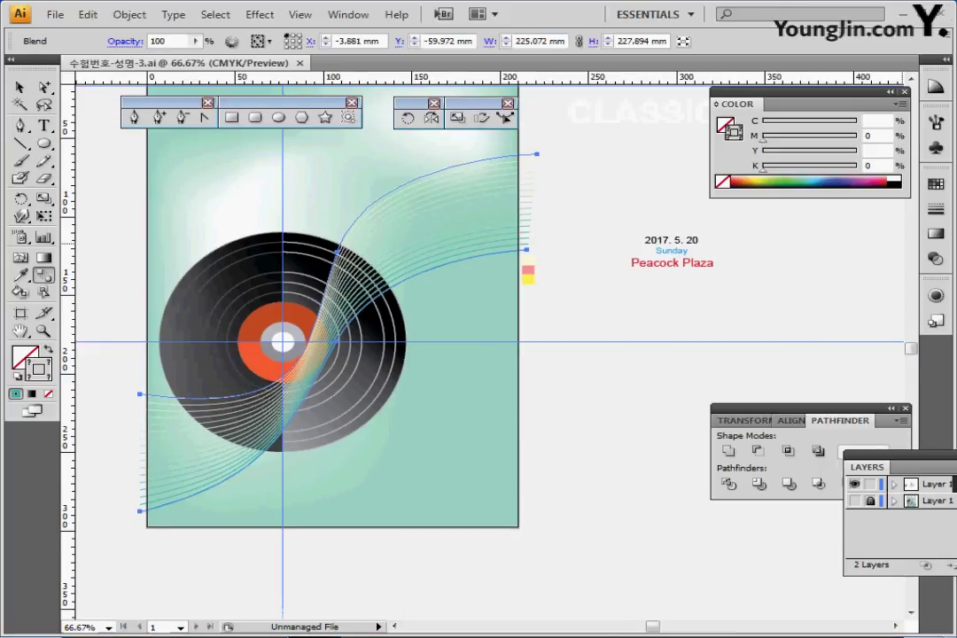
Step: Set the wave blend's opacity to 70%, deselect it and save the document
{"action": "left_click", "coordinate": [936, 258]}
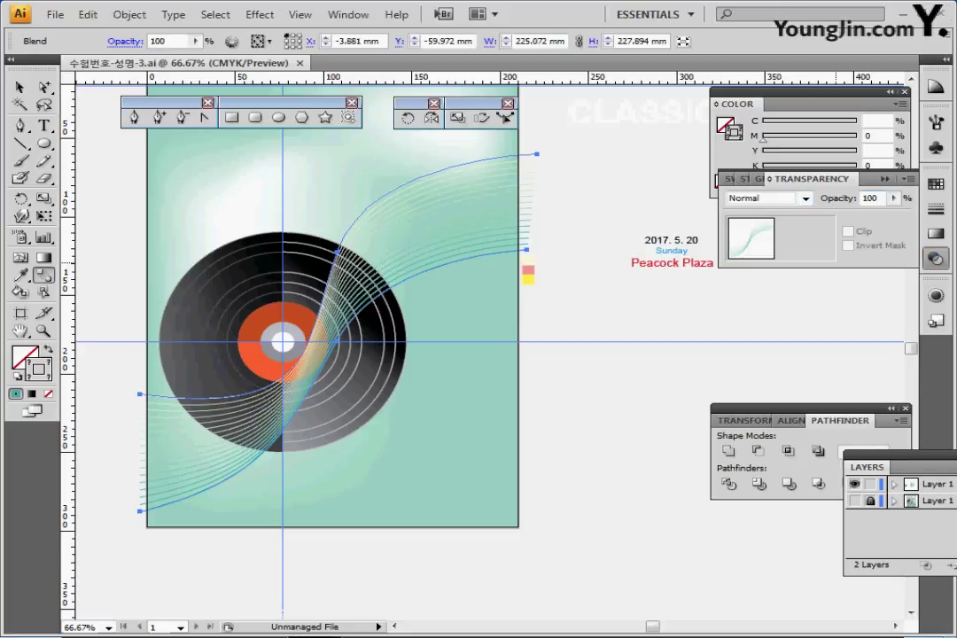
{"action": "double_click", "coordinate": [871, 198]}
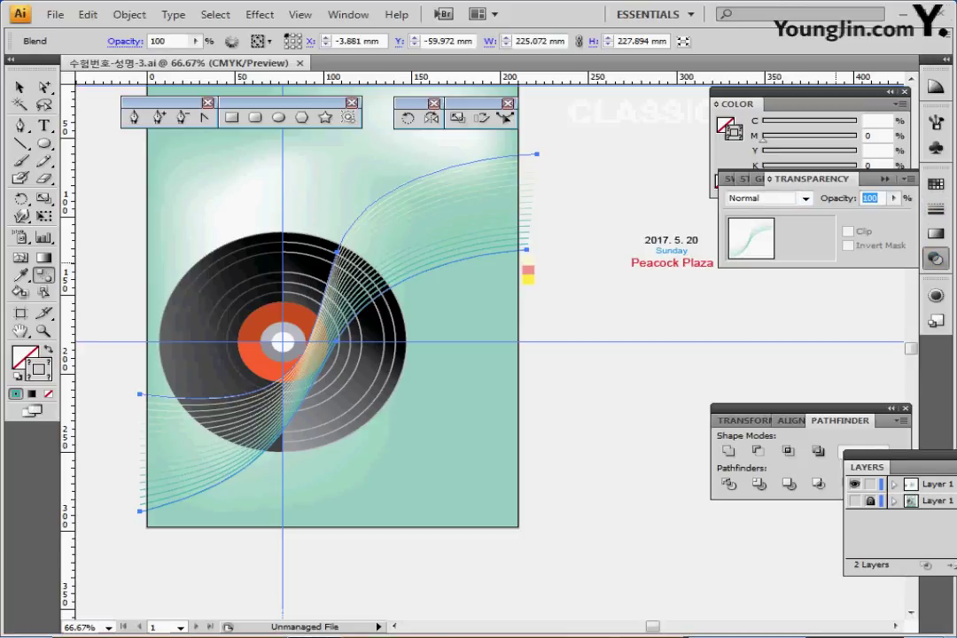
{"action": "type", "text": "70"}
{"action": "key", "text": "Return"}
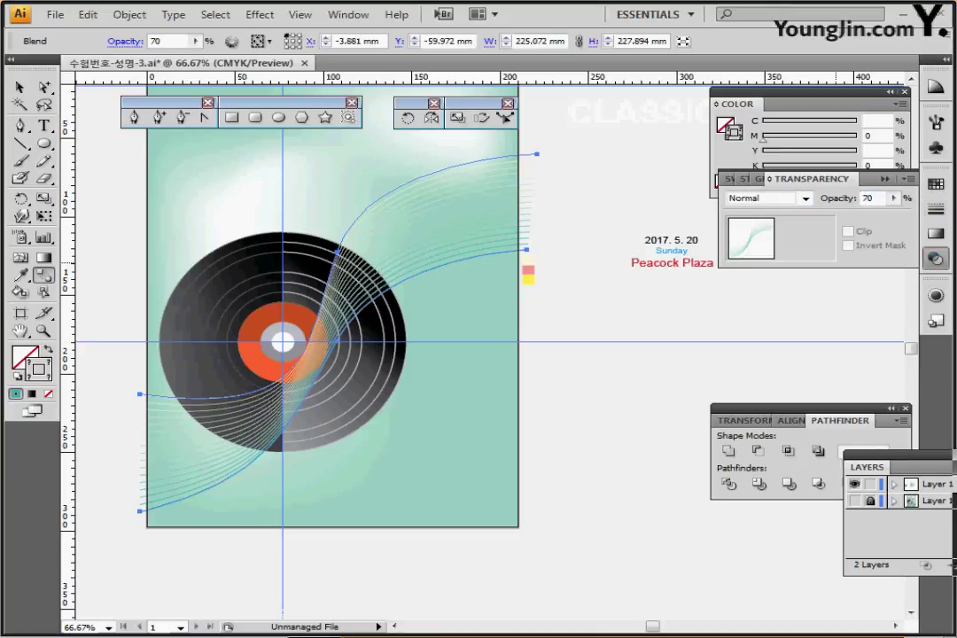
{"action": "left_click", "coordinate": [681, 342], "text": "ctrl"}
{"action": "key", "text": "ctrl+s"}
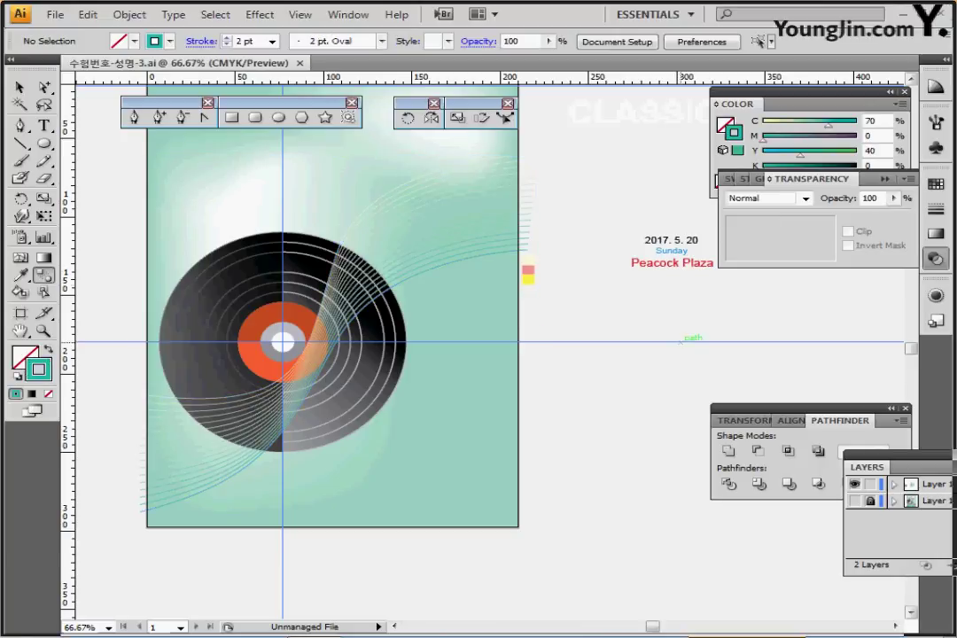
Step: Open the Decorative_Text Dividers brush library
{"action": "left_click_drag", "start_coordinate": [680, 342], "coordinate": [708, 355]}
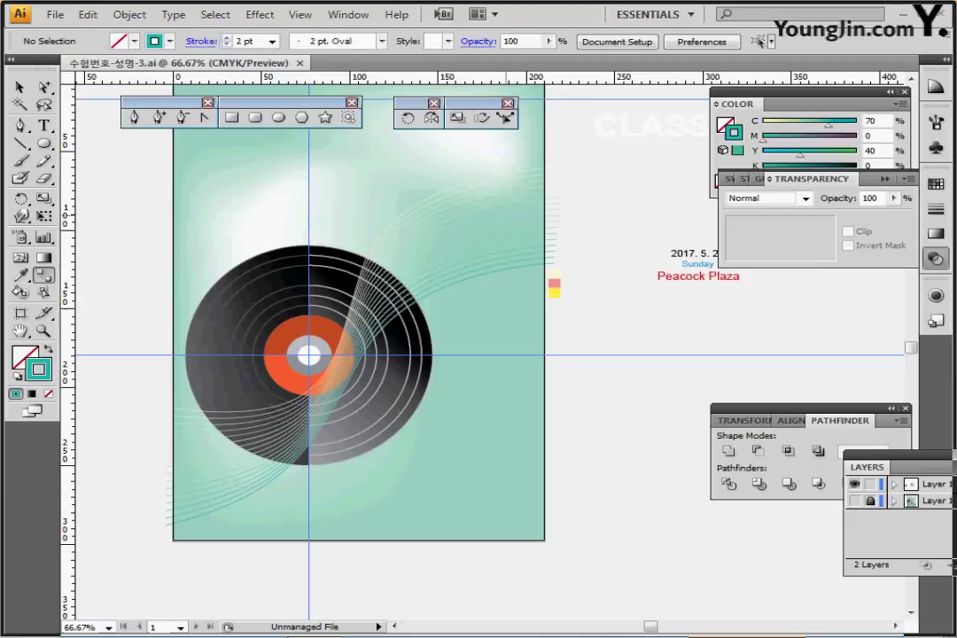
{"action": "scroll", "coordinate": [473, 188], "scroll_direction": "up", "scroll_amount": 1}
{"action": "left_click_drag", "start_coordinate": [472, 188], "coordinate": [476, 205]}
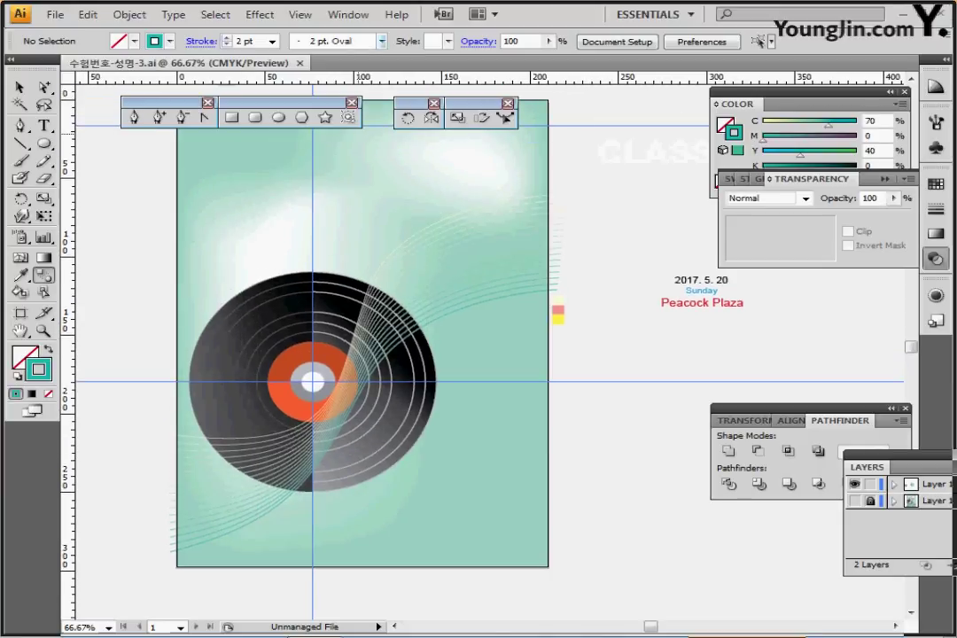
{"action": "left_click", "coordinate": [382, 42]}
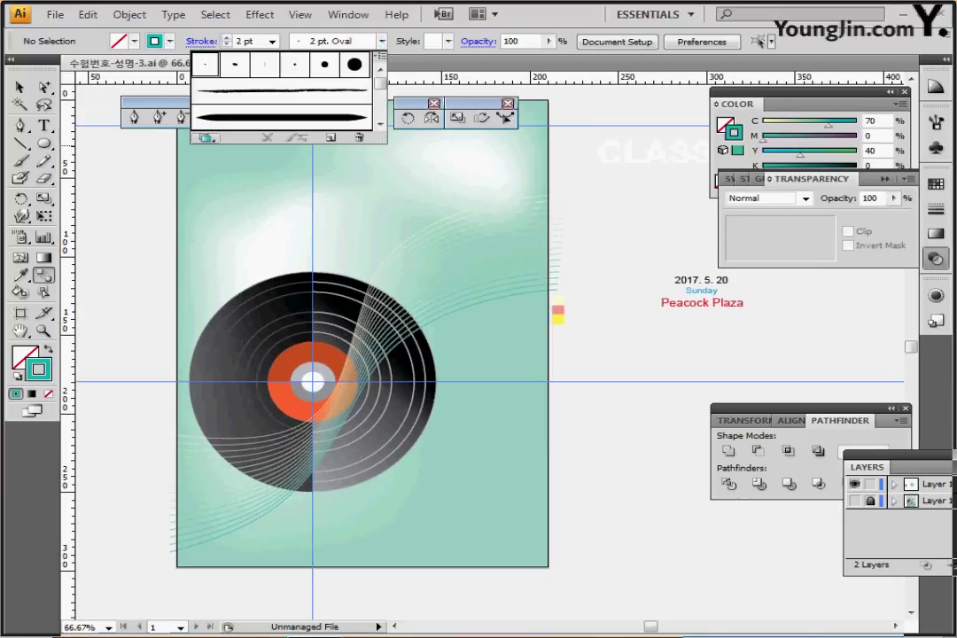
{"action": "left_click", "coordinate": [205, 137]}
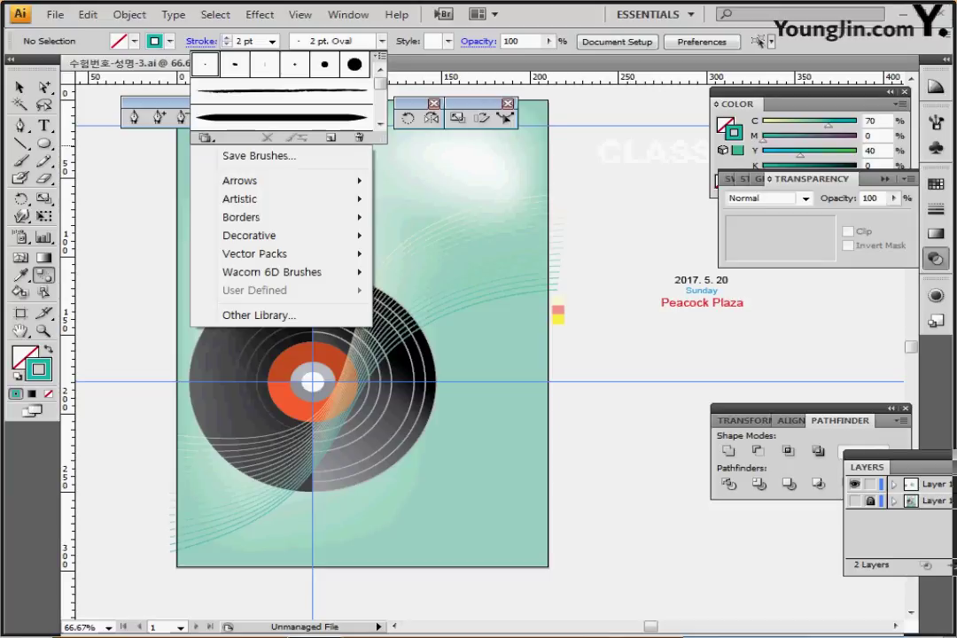
{"action": "mouse_move", "coordinate": [257, 235]}
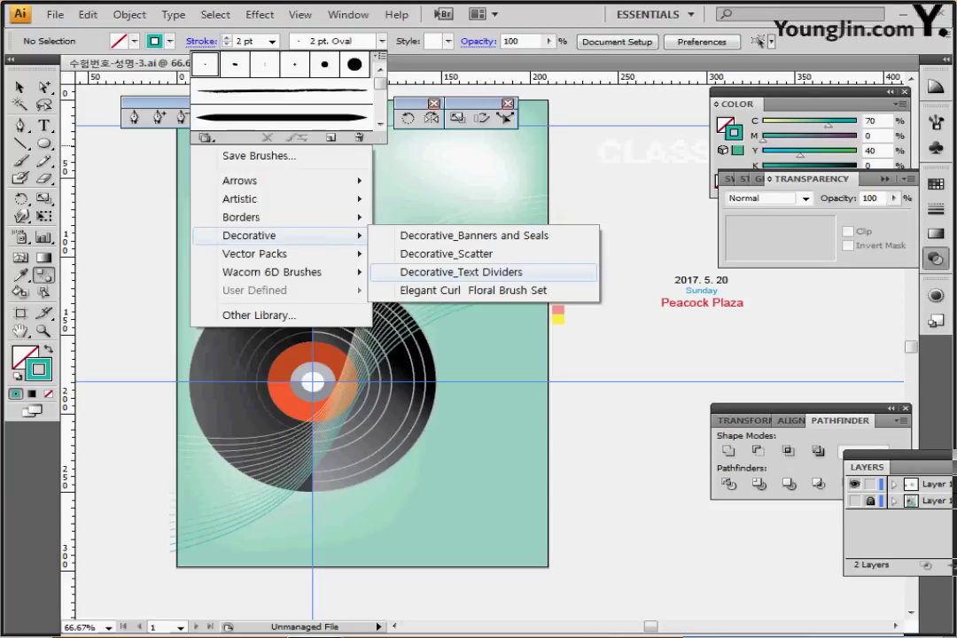
{"action": "left_click", "coordinate": [459, 272]}
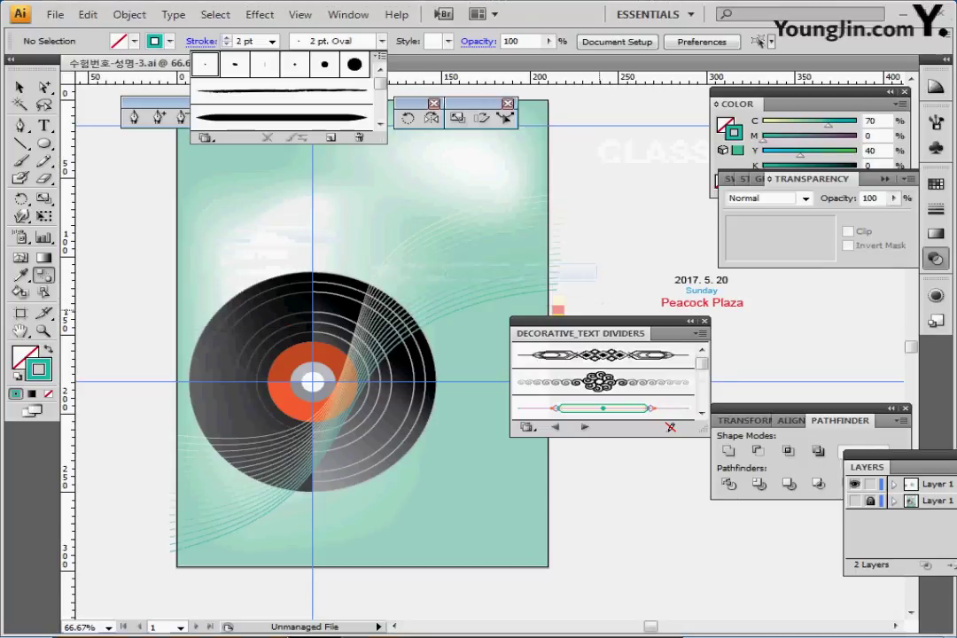
Step: Enlarge the brush library, choose the green leaf divider brush and close the library
{"action": "key", "text": "Escape"}
{"action": "left_click_drag", "start_coordinate": [705, 431], "coordinate": [705, 604]}
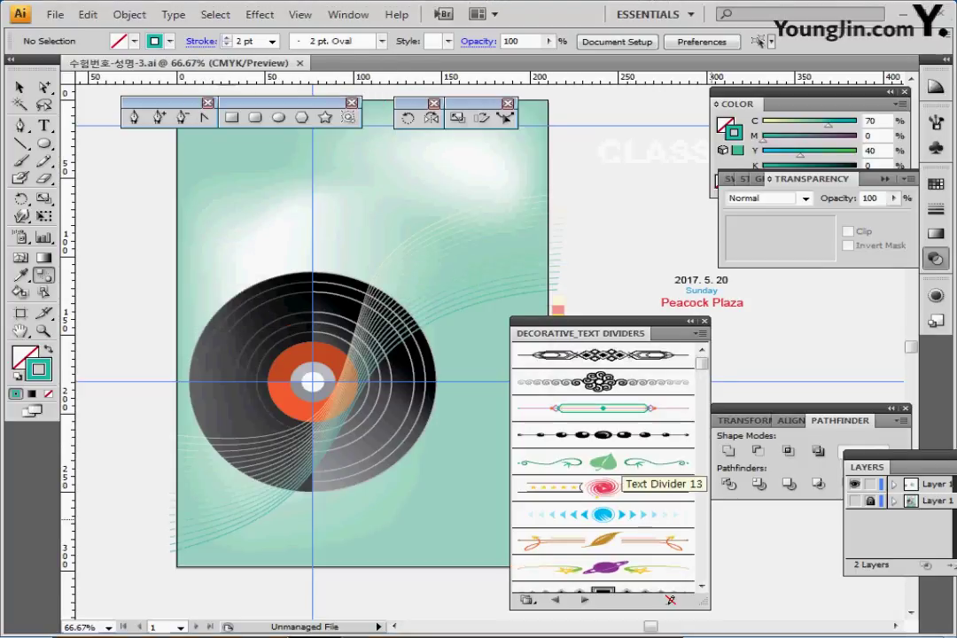
{"action": "left_click", "coordinate": [613, 463]}
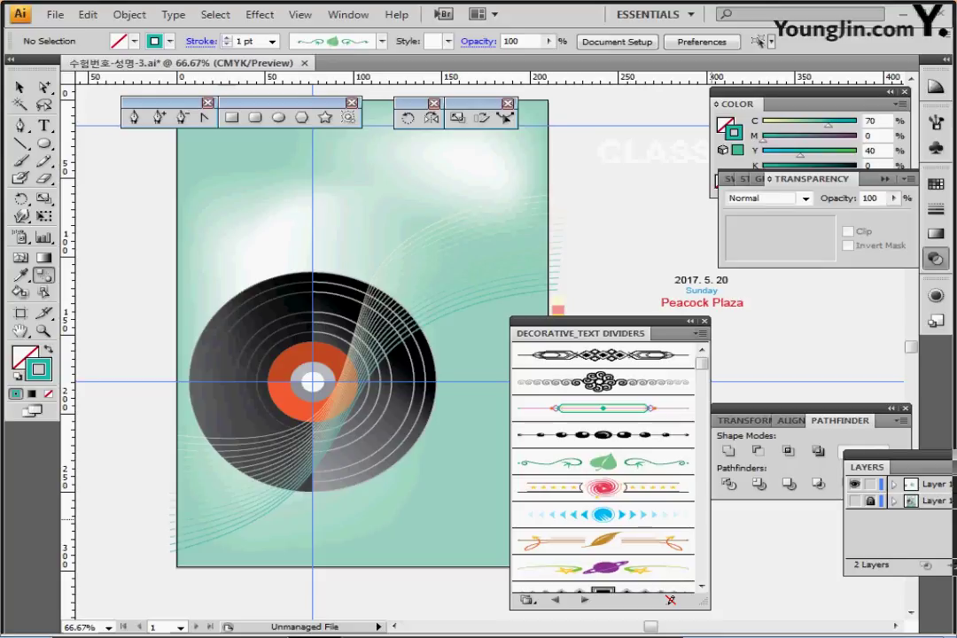
{"action": "left_click", "coordinate": [705, 321]}
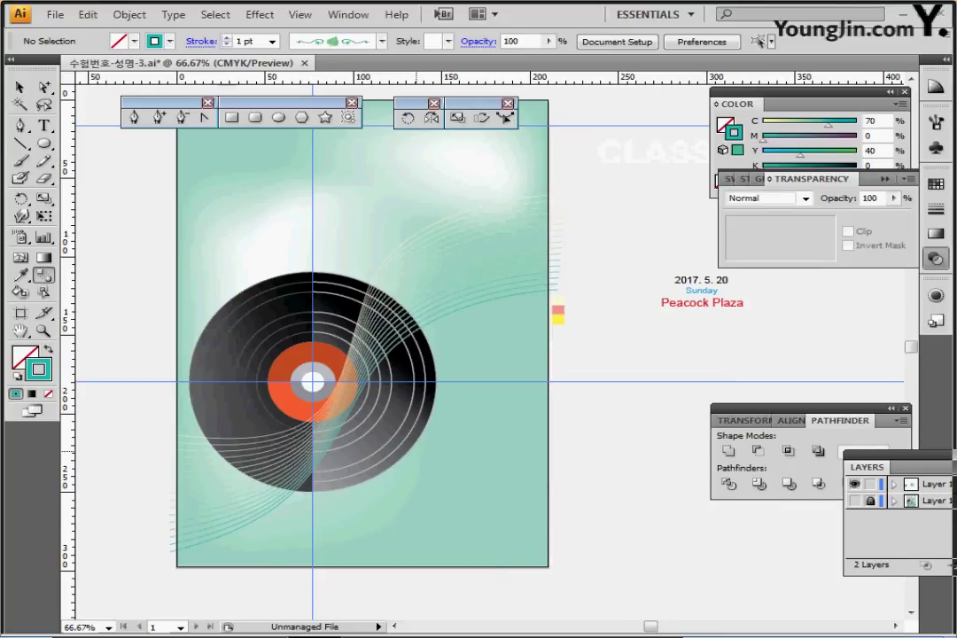
Step: Draw a shallow arched path with the leaf divider brush across the poster's lower edge, extending slightly past both sides
{"action": "left_click_drag", "start_coordinate": [434, 310], "coordinate": [421, 201]}
{"action": "left_click", "coordinate": [20, 125]}
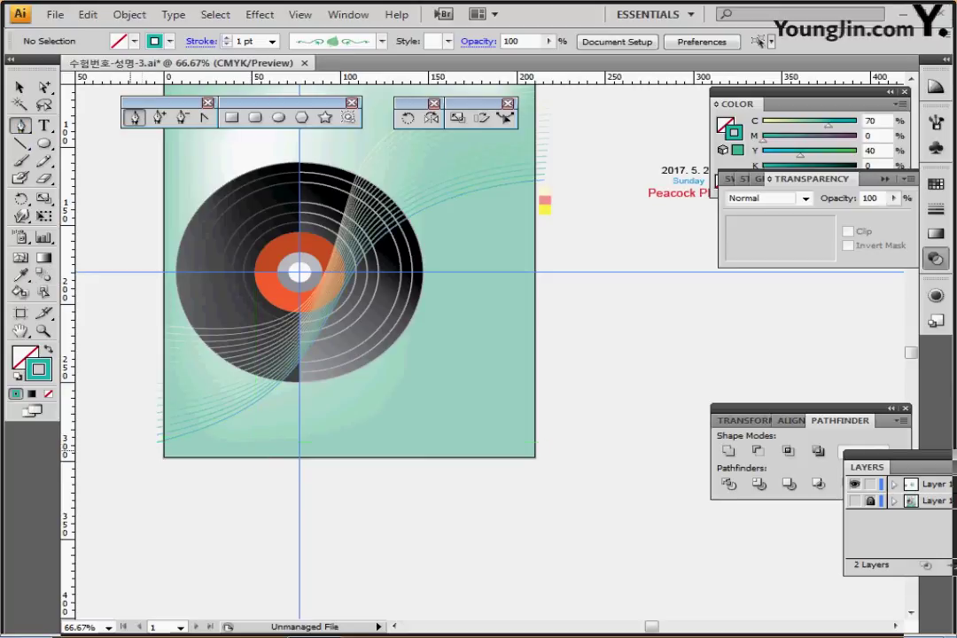
{"action": "left_click", "coordinate": [136, 441]}
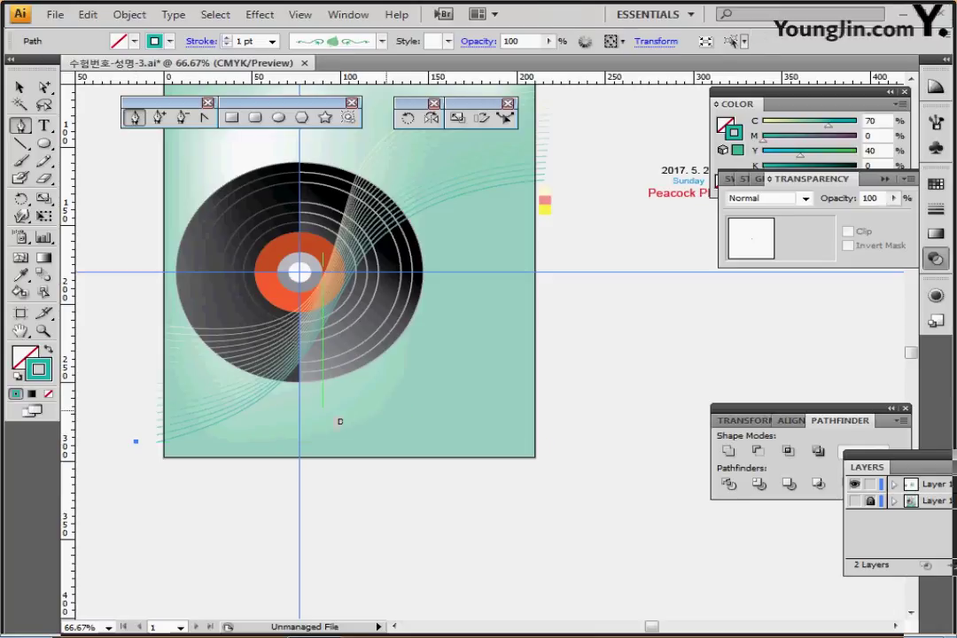
{"action": "left_click_drag", "start_coordinate": [338, 422], "coordinate": [434, 422]}
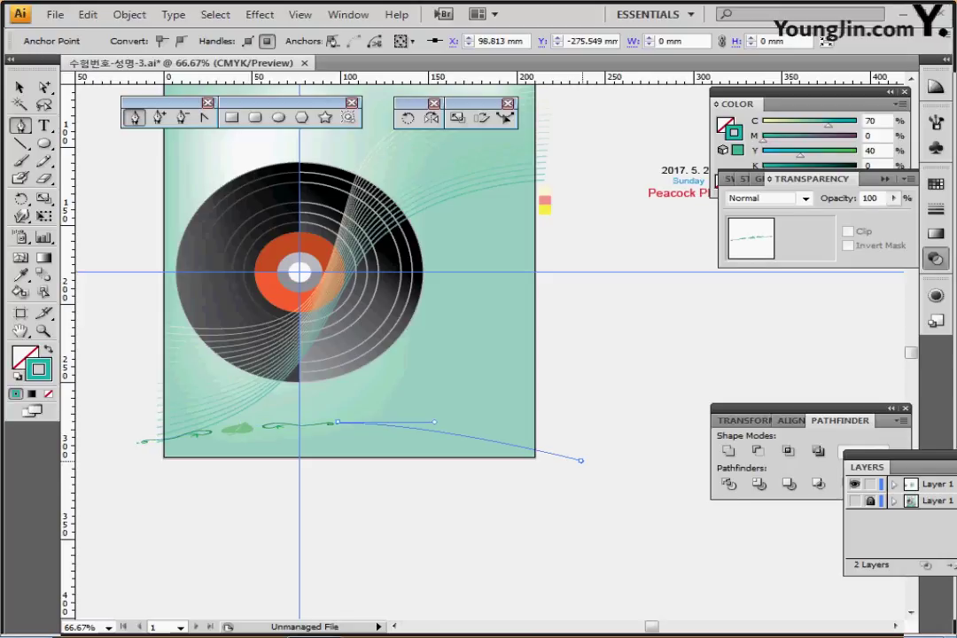
{"action": "mouse_move", "coordinate": [577, 456]}
{"action": "left_mouse_down"}
{"action": "mouse_move", "coordinate": [587, 467]}
{"action": "mouse_move", "coordinate": [575, 470]}
{"action": "mouse_move", "coordinate": [580, 456]}
{"action": "mouse_move", "coordinate": [566, 455]}
{"action": "left_mouse_up"}
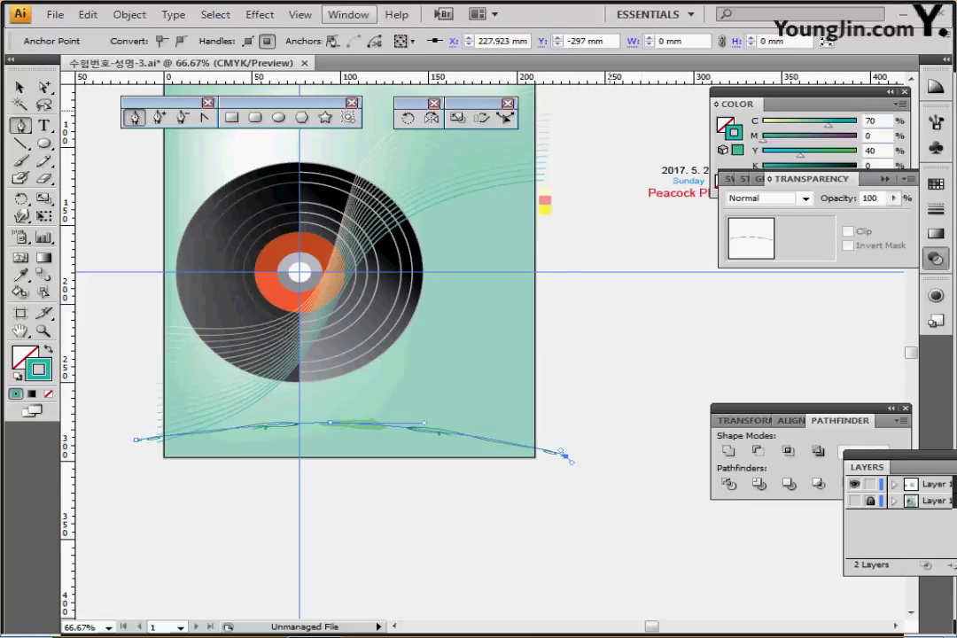
Step: Set the leaf ornament's stroke weight to 5 pt
{"action": "key", "text": "ctrl+F10"}
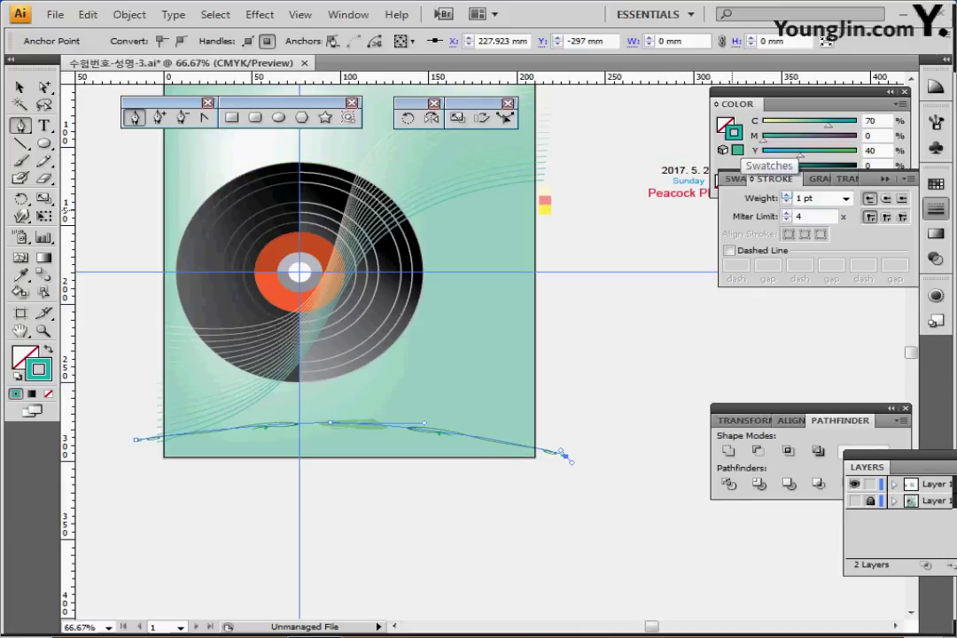
{"action": "left_click", "coordinate": [847, 198]}
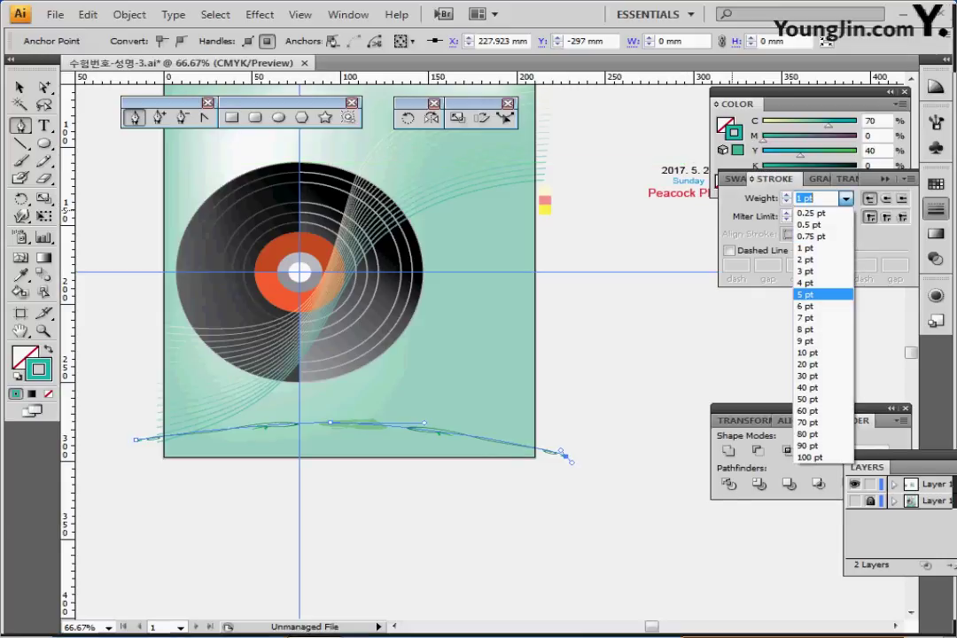
{"action": "left_click", "coordinate": [811, 295]}
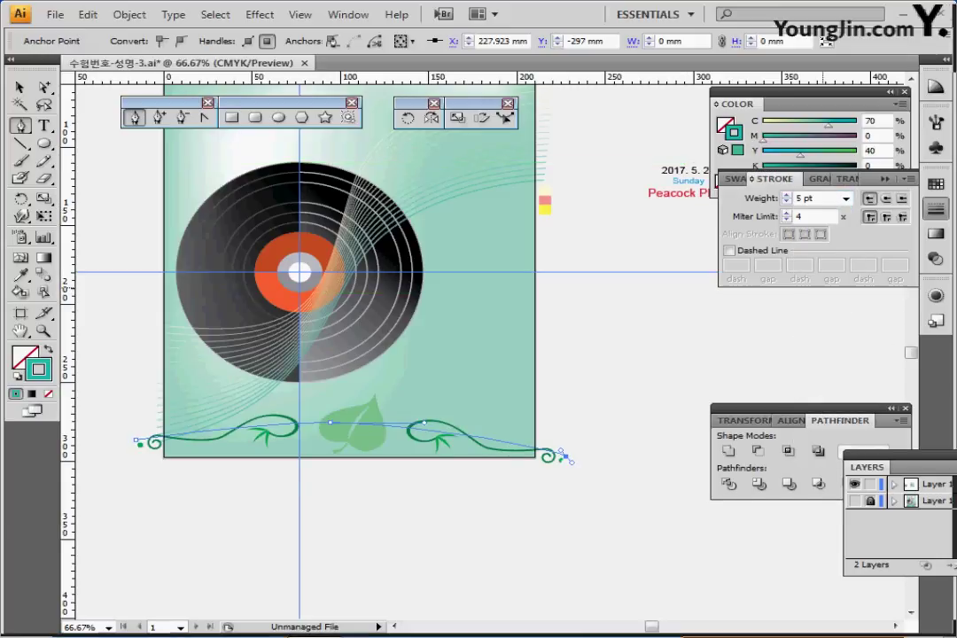
Step: Raise the ornament path's right end anchor and pull it inward, lower the left end anchor slightly, and deselect the path
{"action": "key", "text": "ctrl"}
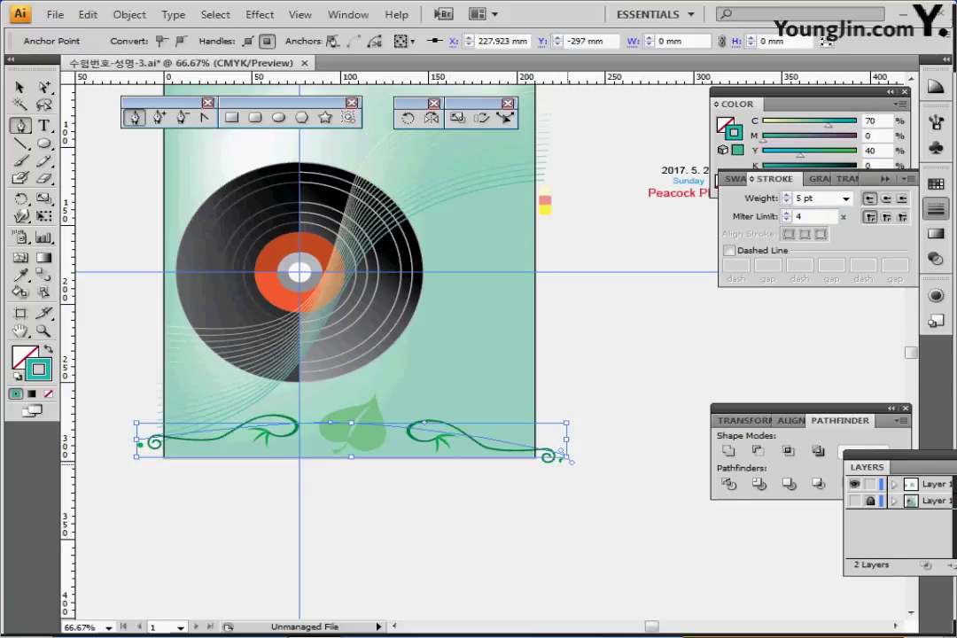
{"action": "left_click_drag", "start_coordinate": [42, 87], "coordinate": [64, 89]}
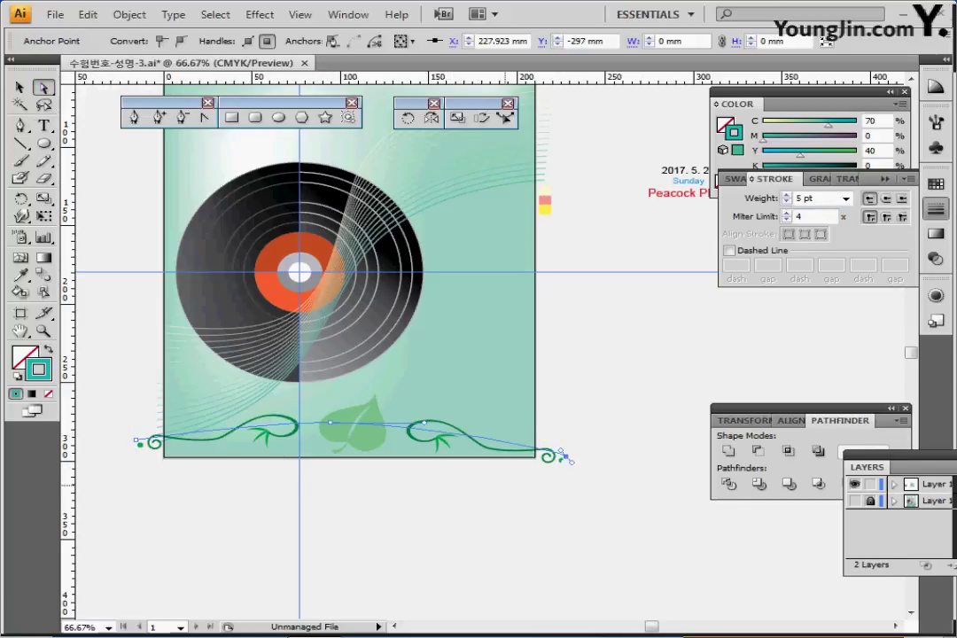
{"action": "left_click", "coordinate": [506, 485]}
{"action": "left_click", "coordinate": [567, 457]}
{"action": "left_click_drag", "start_coordinate": [567, 457], "coordinate": [550, 441]}
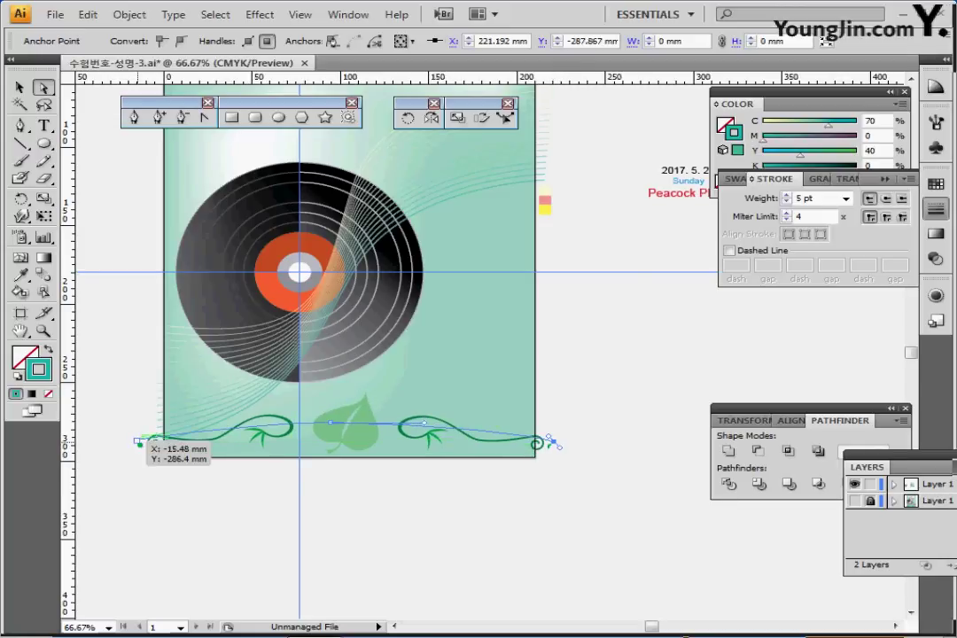
{"action": "left_click_drag", "start_coordinate": [138, 441], "coordinate": [137, 447]}
{"action": "left_click", "coordinate": [660, 399]}
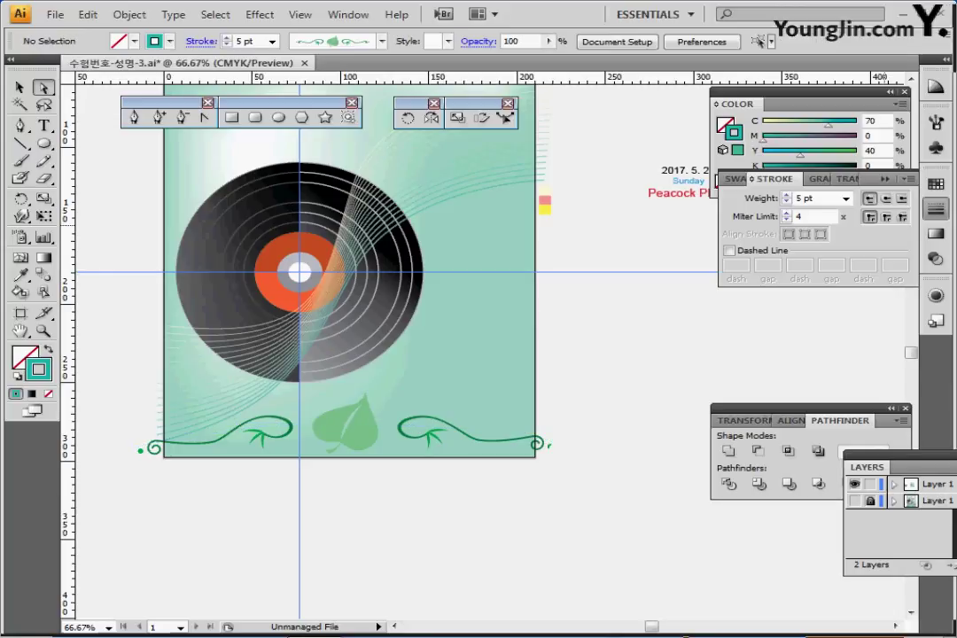
Step: Set the leaf ornament's opacity to 70%, save the document and deselect everything
{"action": "left_click", "coordinate": [335, 410]}
{"action": "left_click", "coordinate": [341, 424]}
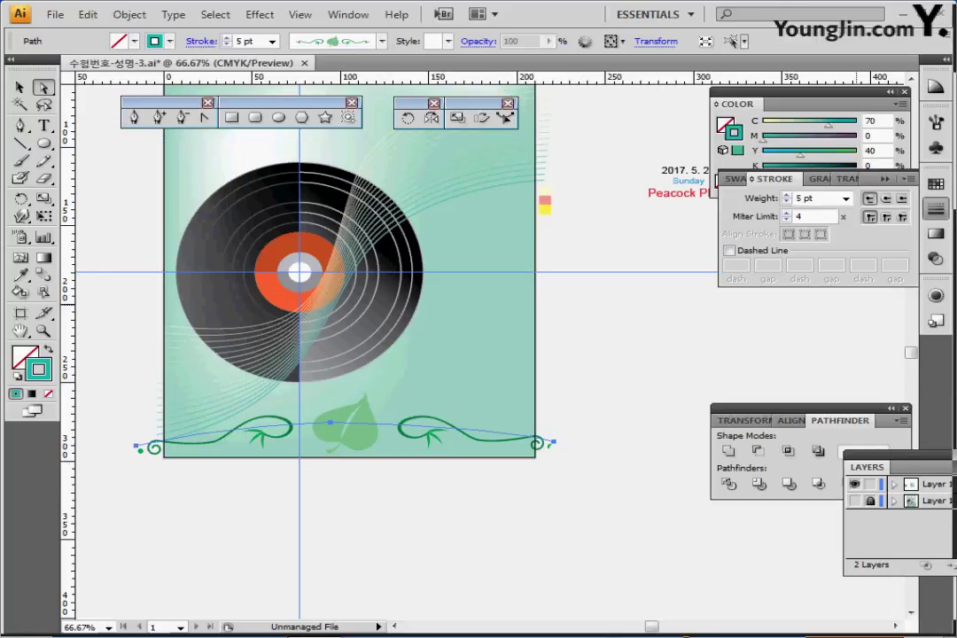
{"action": "left_click", "coordinate": [936, 210]}
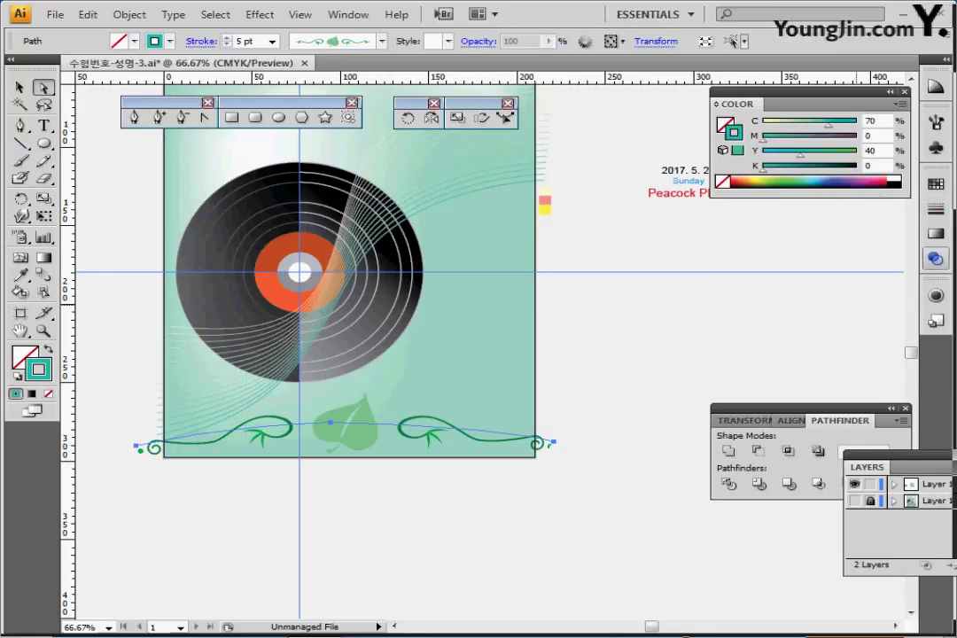
{"action": "left_click", "coordinate": [936, 259]}
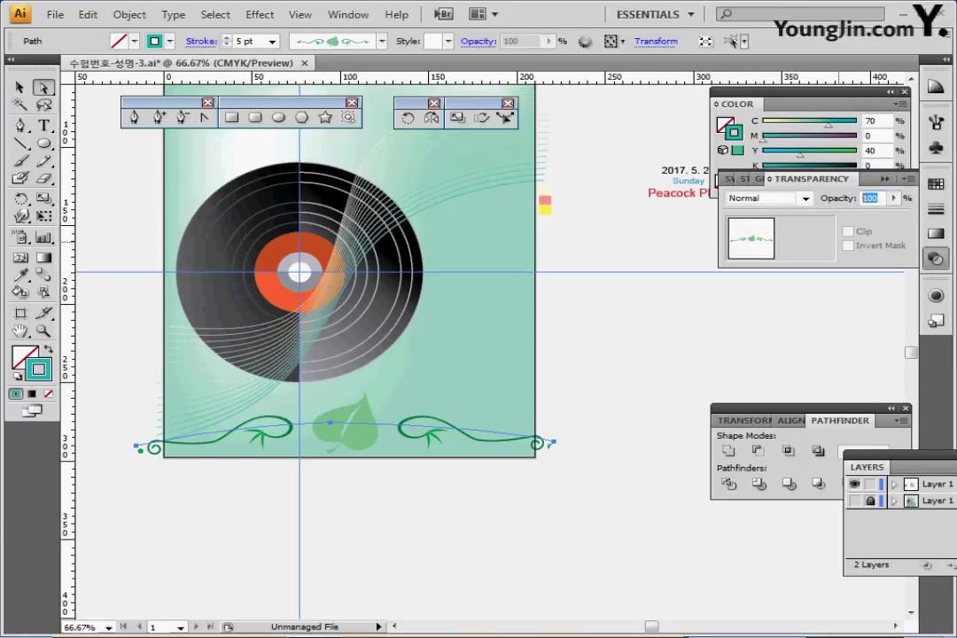
{"action": "type", "text": "70"}
{"action": "key", "text": "Return"}
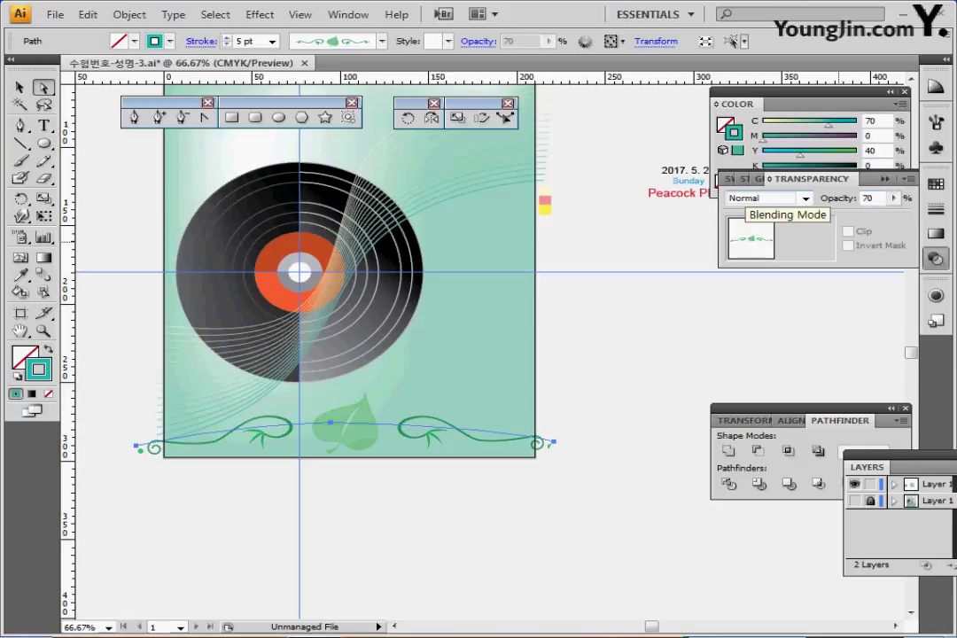
{"action": "key", "text": "ctrl+s"}
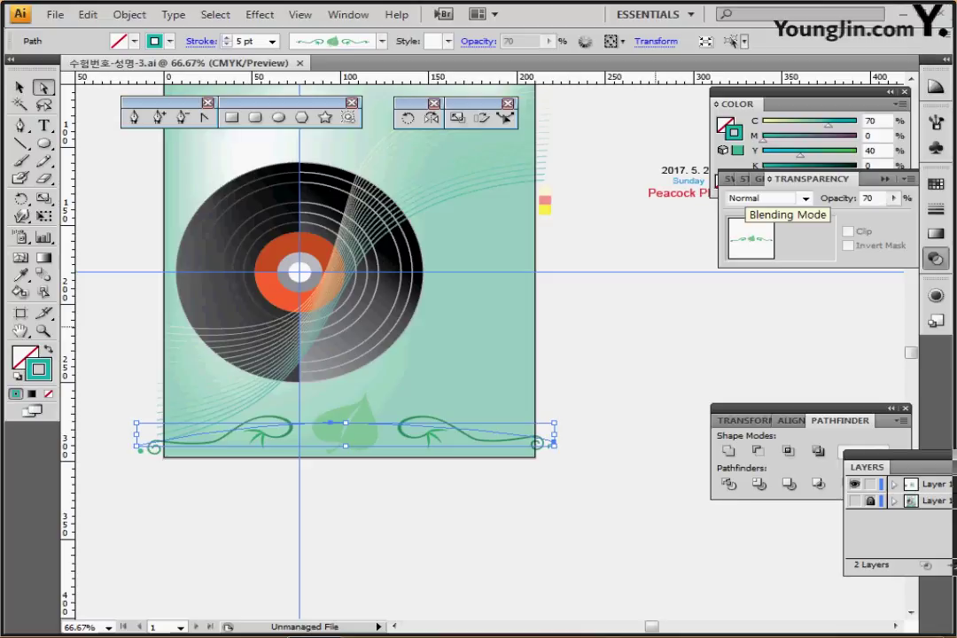
{"action": "key", "text": "ctrl+shift+a"}
Step: Create a star with Radius 1 of 30 mm, Radius 2 of 25 mm and 7 points above the record
{"action": "key", "text": "ctrl+1"}
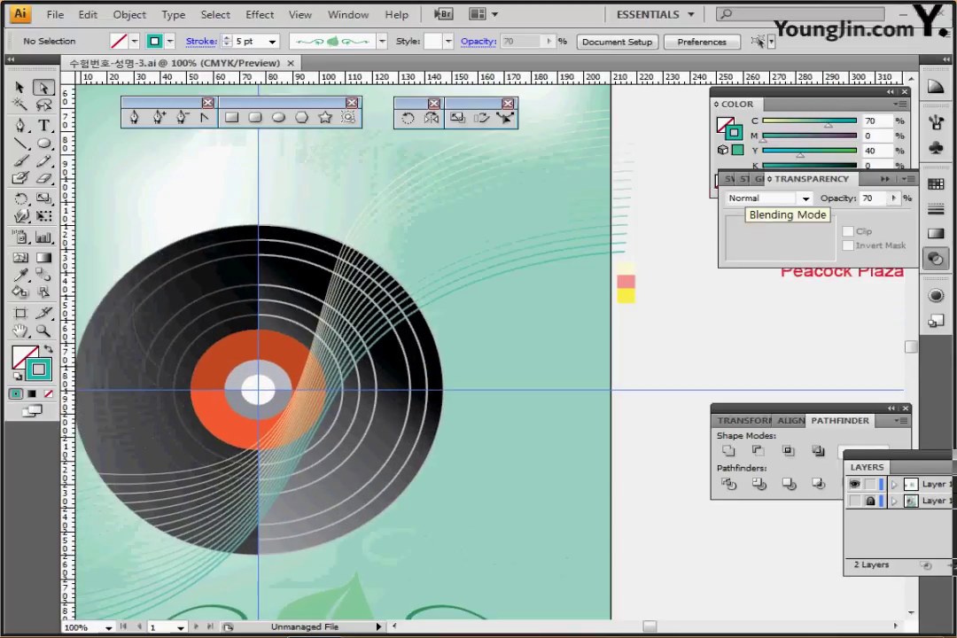
{"action": "left_click_drag", "start_coordinate": [441, 246], "coordinate": [459, 278]}
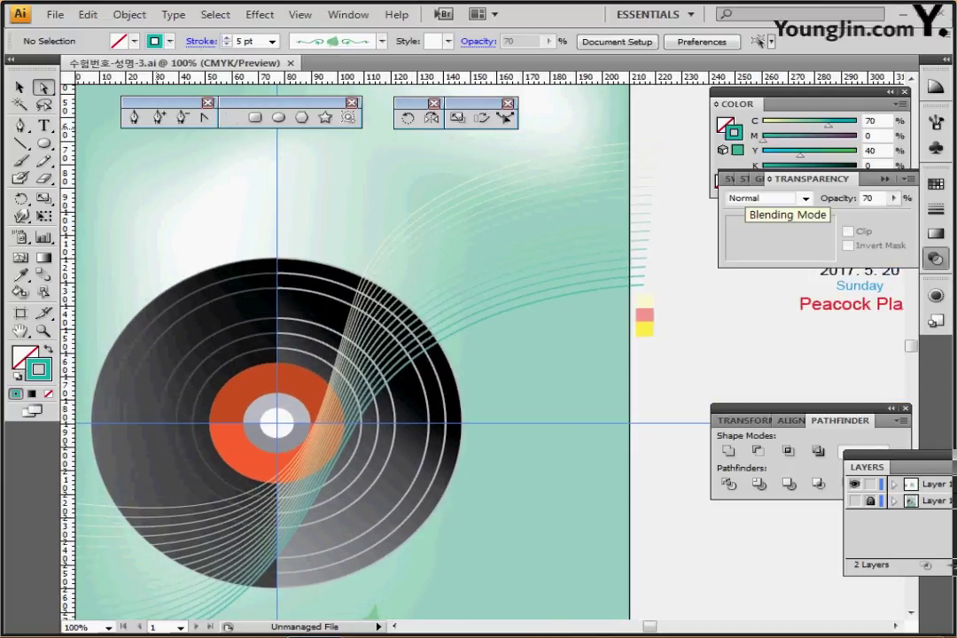
{"action": "left_click", "coordinate": [326, 118]}
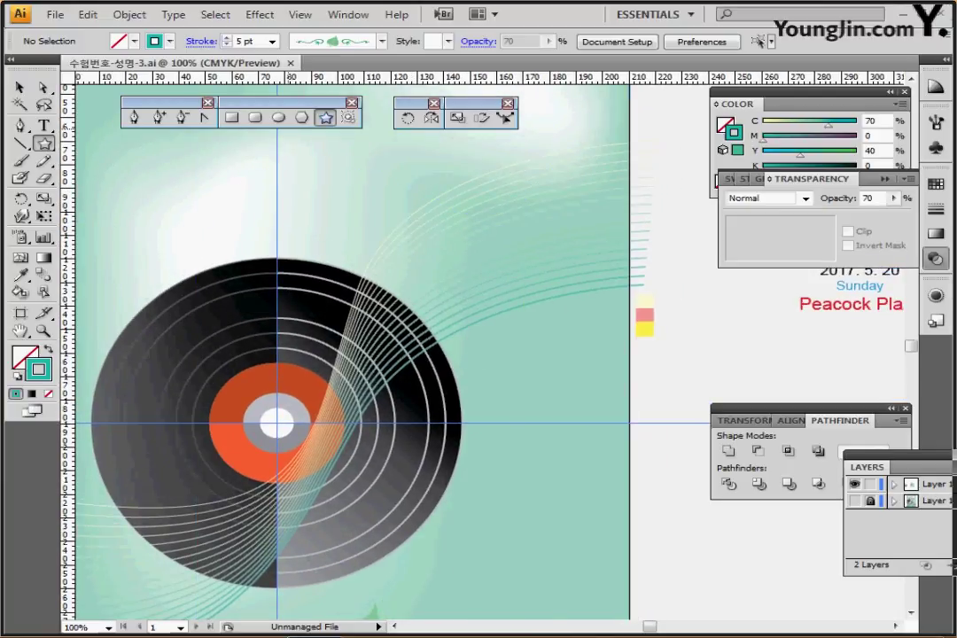
{"action": "left_click_drag", "start_coordinate": [420, 209], "coordinate": [397, 272]}
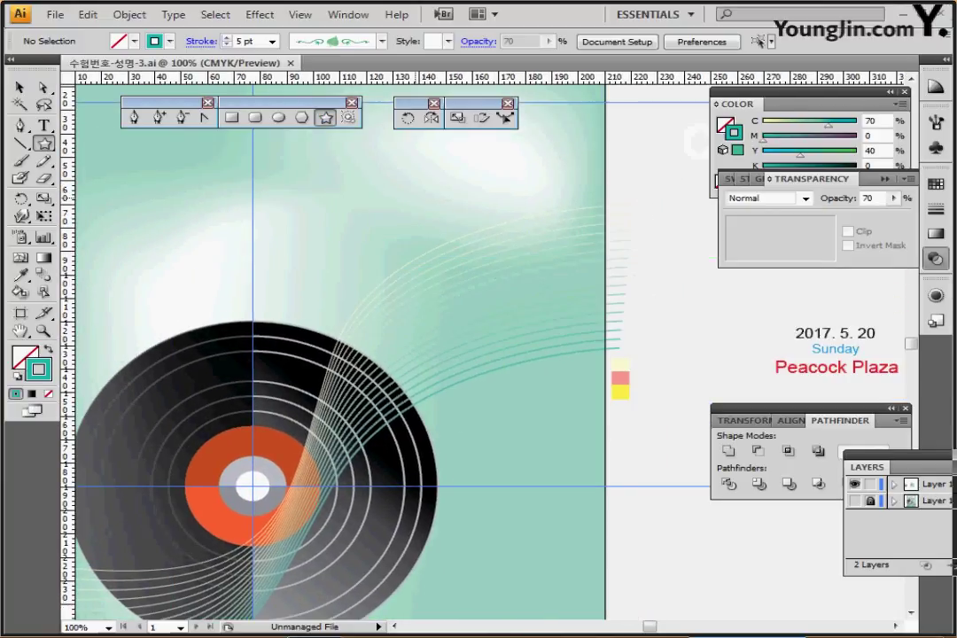
{"action": "left_click", "coordinate": [412, 175]}
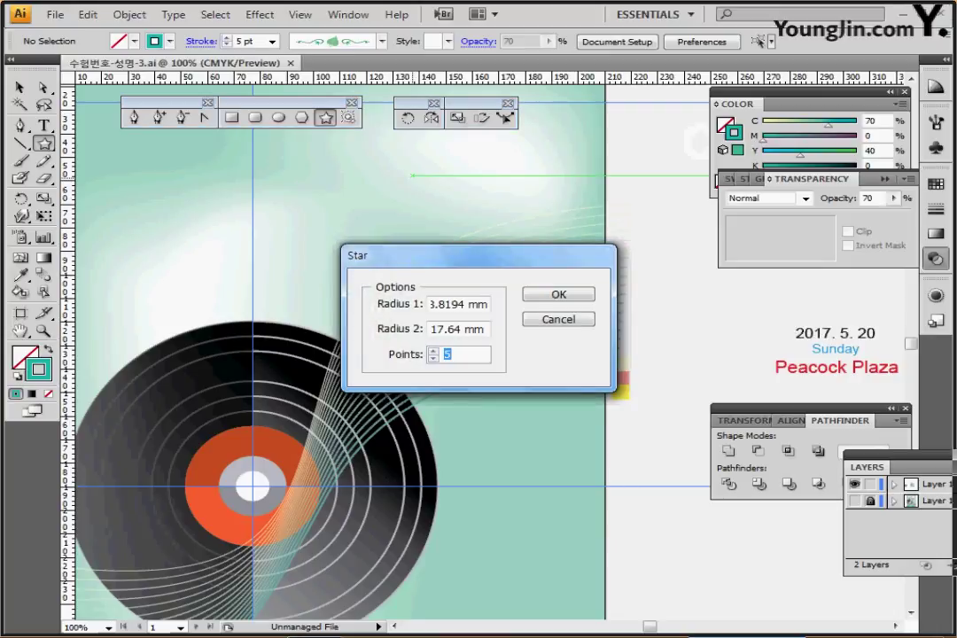
{"action": "key", "text": "shift+Tab"}
{"action": "key", "text": "shift+Tab"}
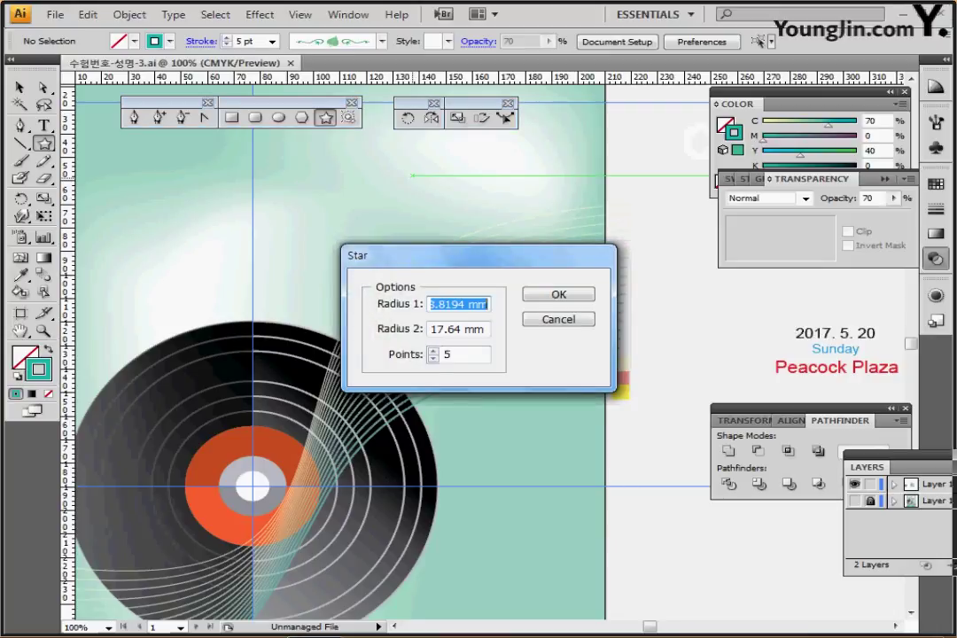
{"action": "type", "text": "30"}
{"action": "key", "text": "Tab"}
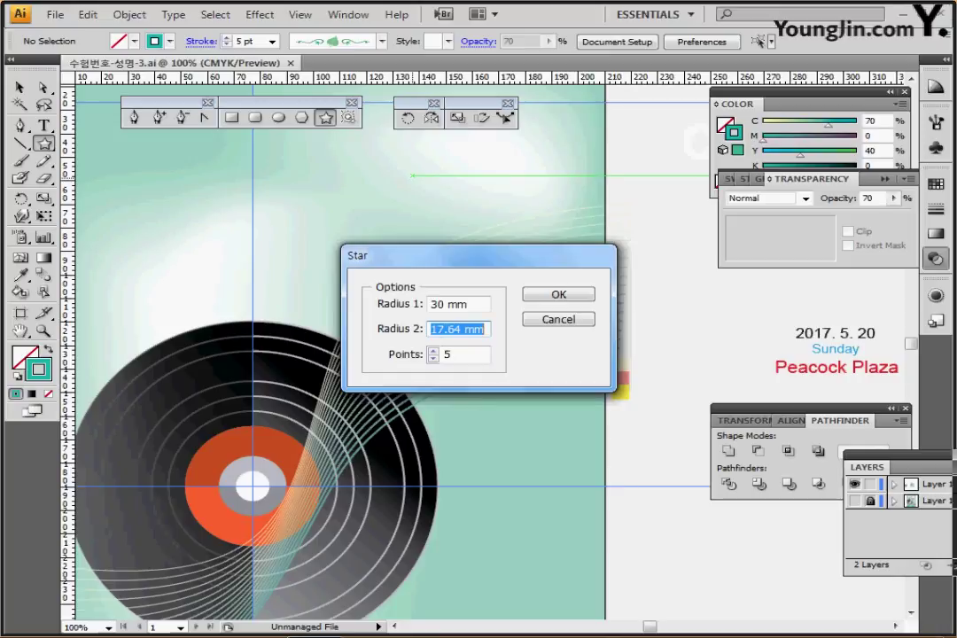
{"action": "key", "text": "Tab"}
{"action": "key", "text": "shift+Tab"}
{"action": "type", "text": "25"}
{"action": "key", "text": "Tab"}
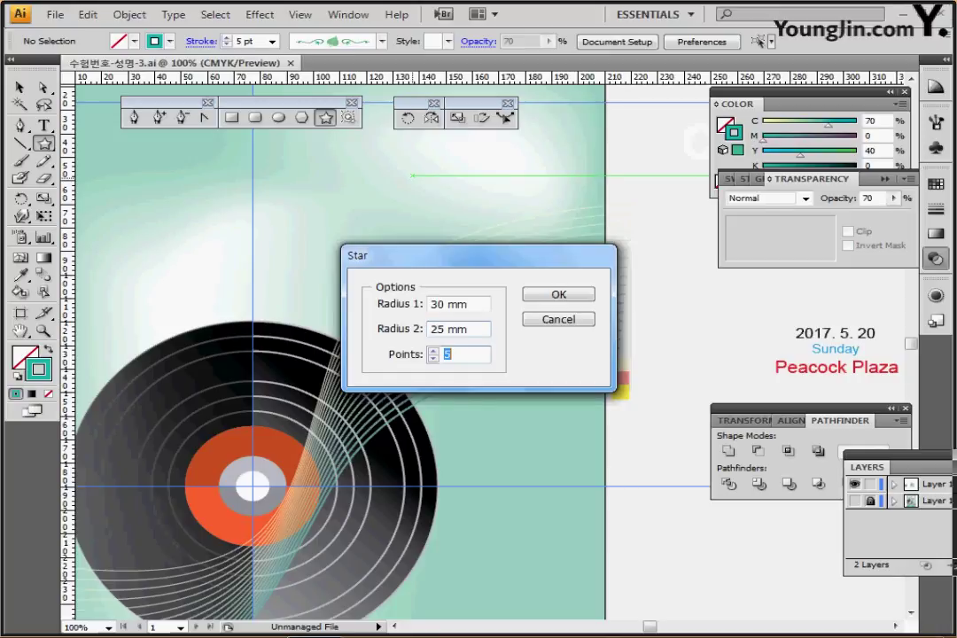
{"action": "type", "text": "7"}
{"action": "key", "text": "Return"}
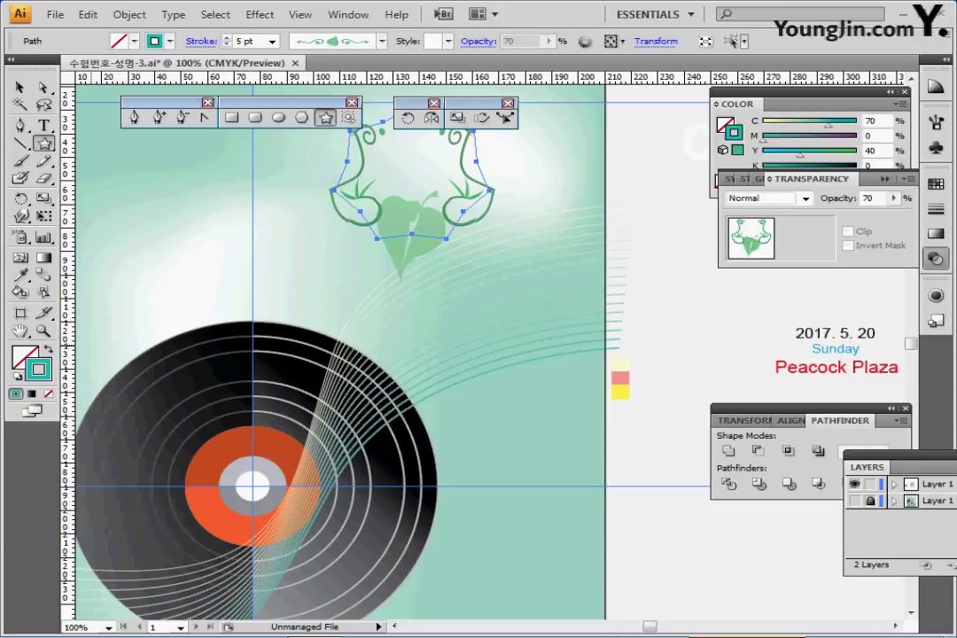
Step: Reset the star to the default fill and stroke, and sample the yellow swatch beside the poster with the Eyedropper
{"action": "left_click", "coordinate": [17, 376]}
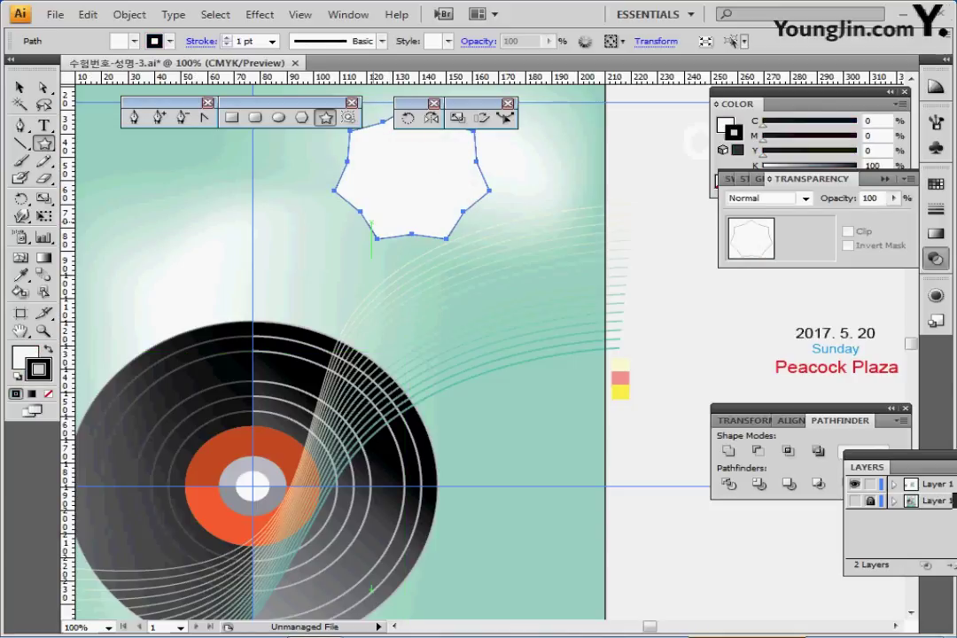
{"action": "left_click_drag", "start_coordinate": [355, 214], "coordinate": [387, 257]}
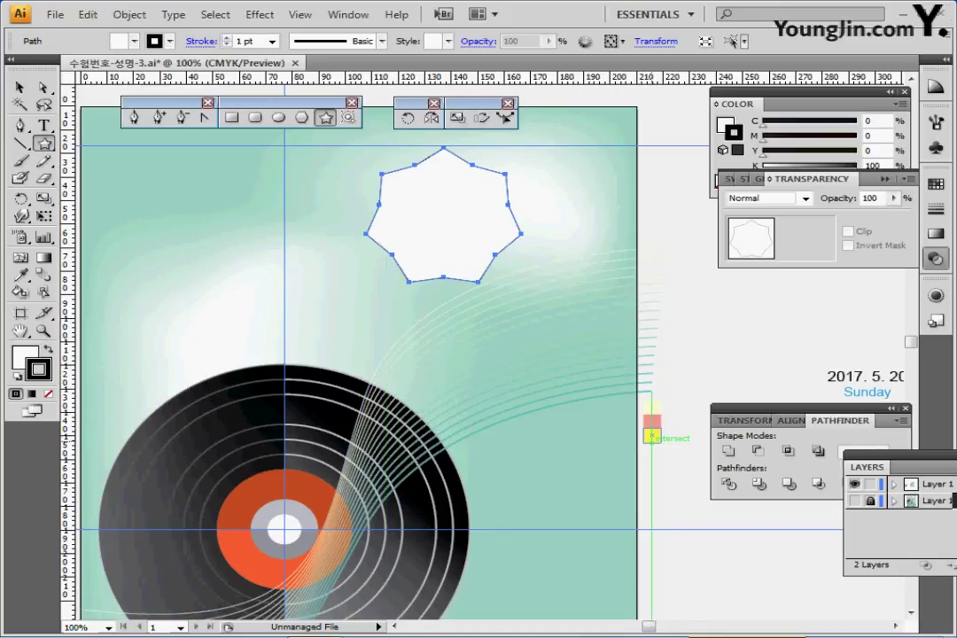
{"action": "key", "text": "i"}
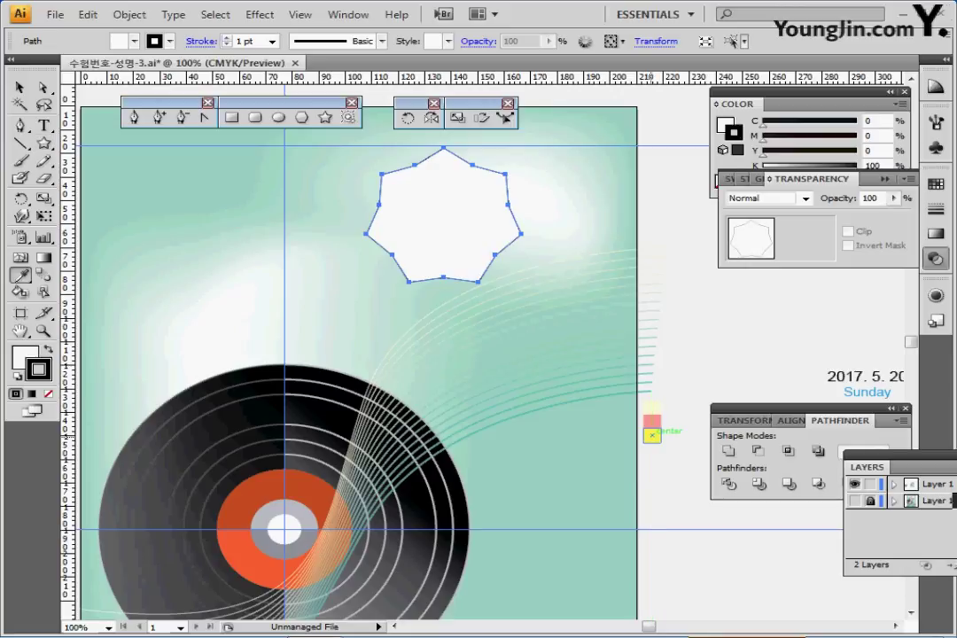
{"action": "left_click", "coordinate": [651, 435]}
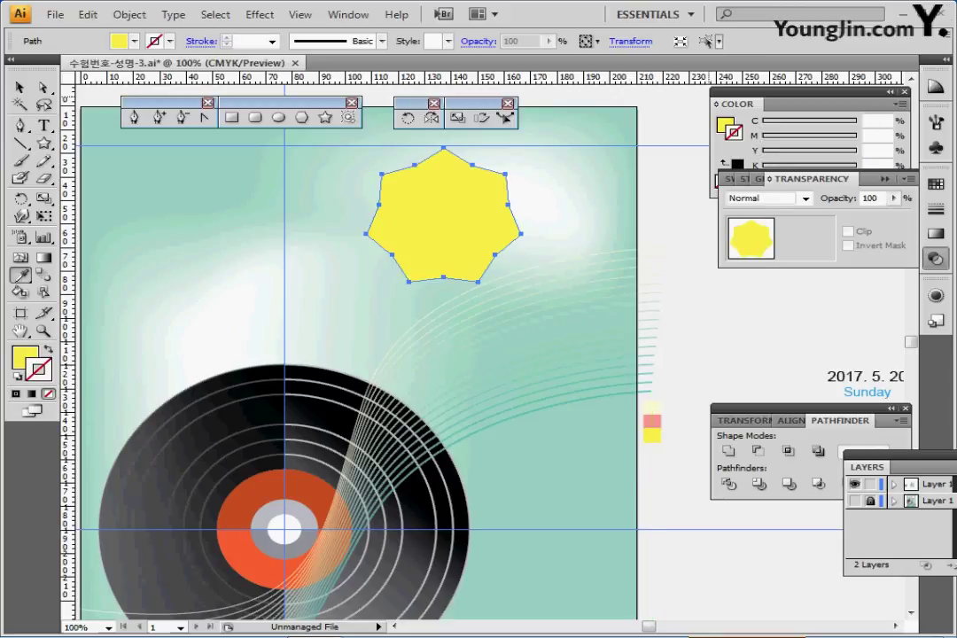
Step: Set the star's fill to pale yellow with C 0, M 0, Y 20, K 0
{"action": "left_click", "coordinate": [738, 105]}
{"action": "left_click", "coordinate": [725, 125]}
{"action": "left_click", "coordinate": [679, 443]}
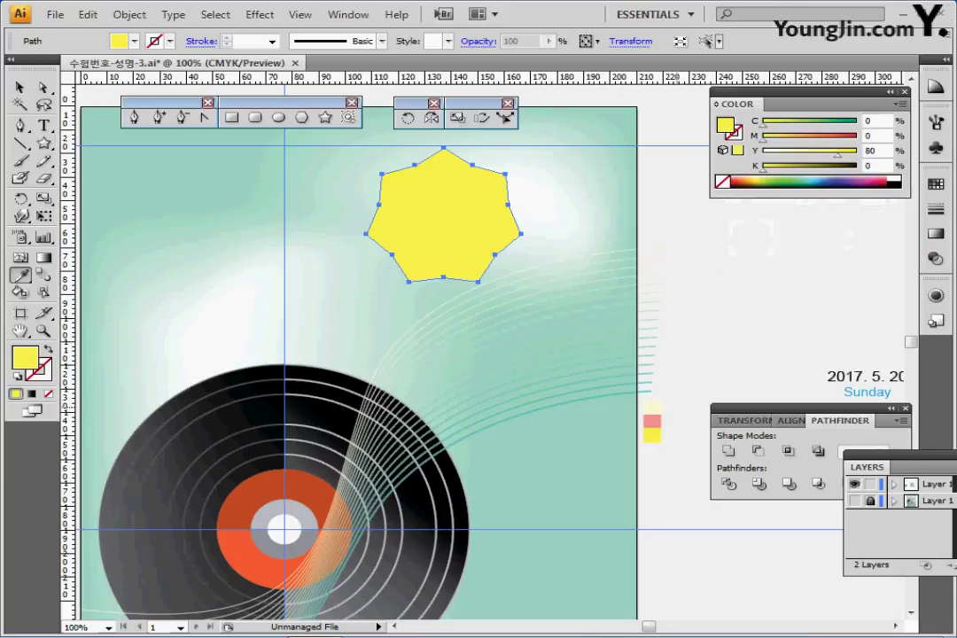
{"action": "left_click", "coordinate": [657, 452]}
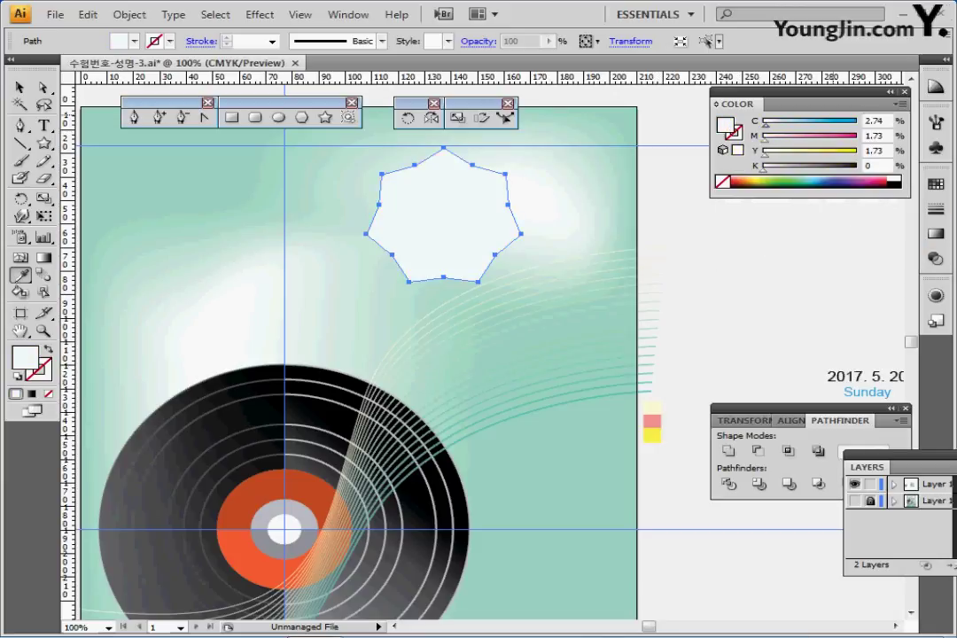
{"action": "left_click_drag", "start_coordinate": [766, 125], "coordinate": [758, 155]}
{"action": "double_click", "coordinate": [870, 151]}
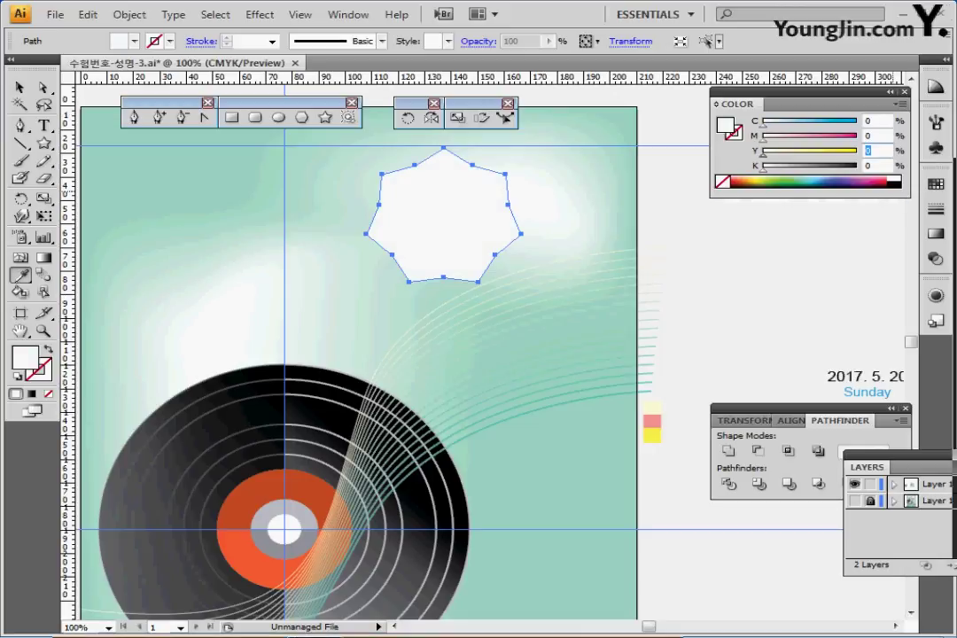
{"action": "type", "text": "20"}
{"action": "key", "text": "Return"}
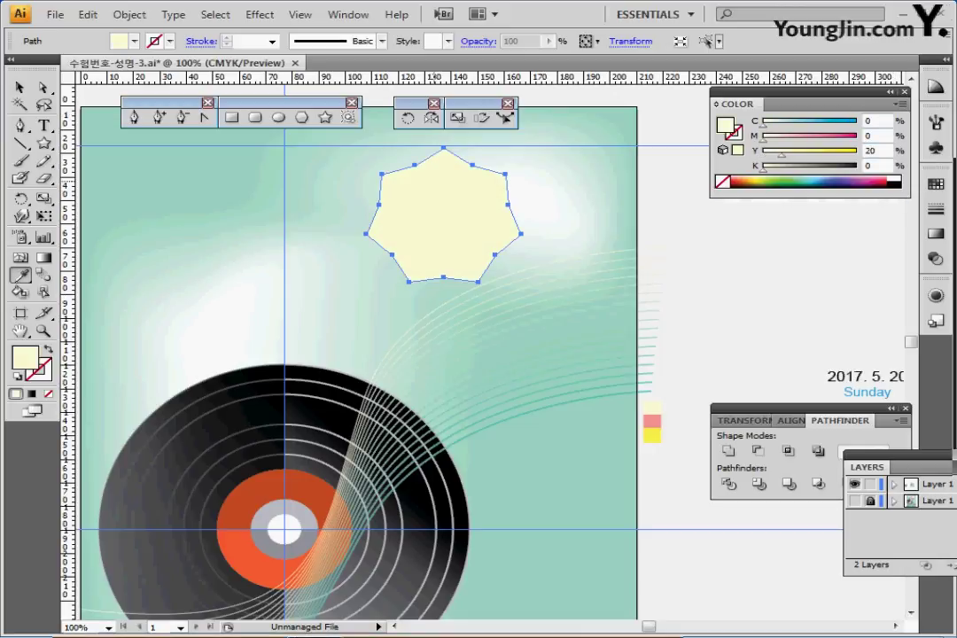
Step: Move the pale yellow star onto the matching large star outline in the layout sketch and show the sketch layer
{"action": "key", "text": "ctrl+c"}
{"action": "key", "text": "ctrl+f"}
{"action": "left_click_drag", "start_coordinate": [487, 198], "coordinate": [507, 286]}
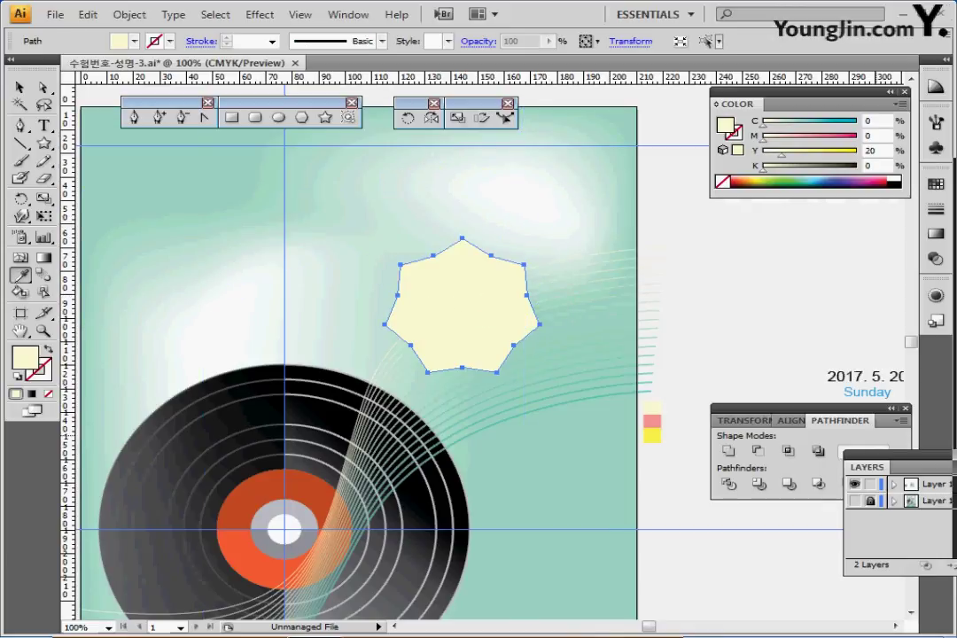
{"action": "key", "text": "ctrl+y"}
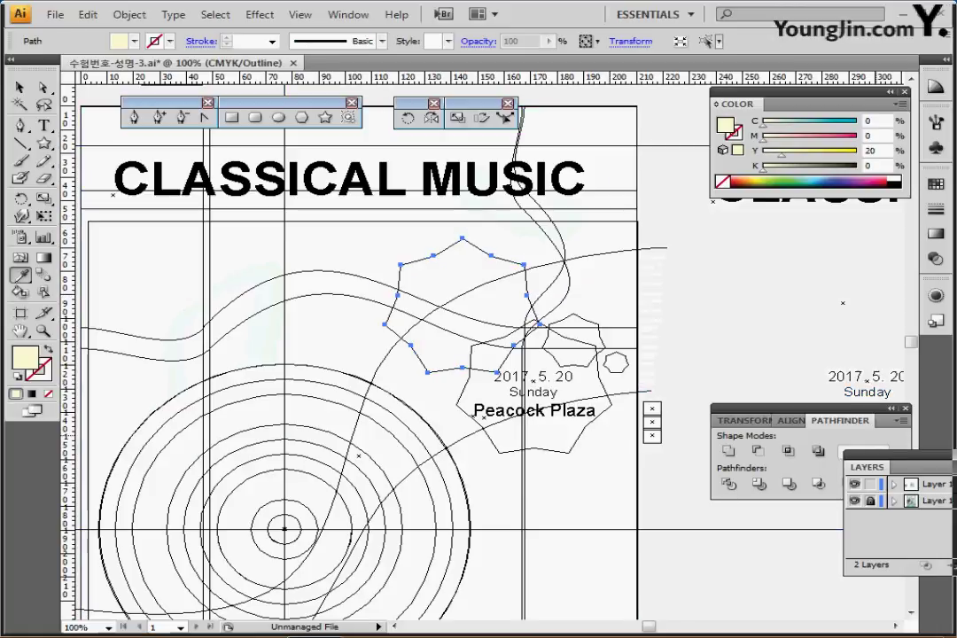
{"action": "left_click_drag", "start_coordinate": [492, 254], "coordinate": [557, 331]}
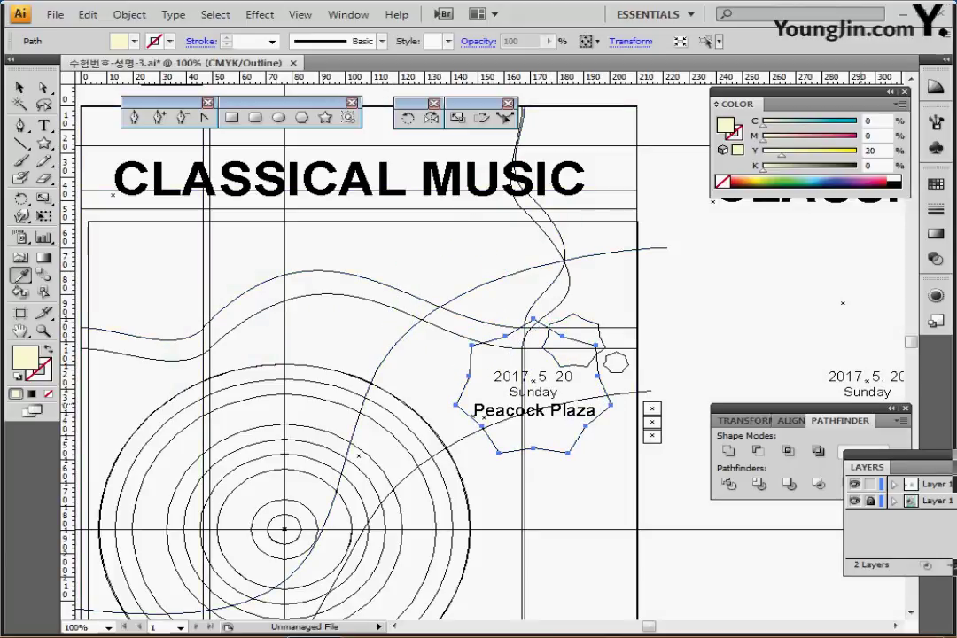
{"action": "key", "text": "ctrl+y"}
{"action": "left_click", "coordinate": [854, 484]}
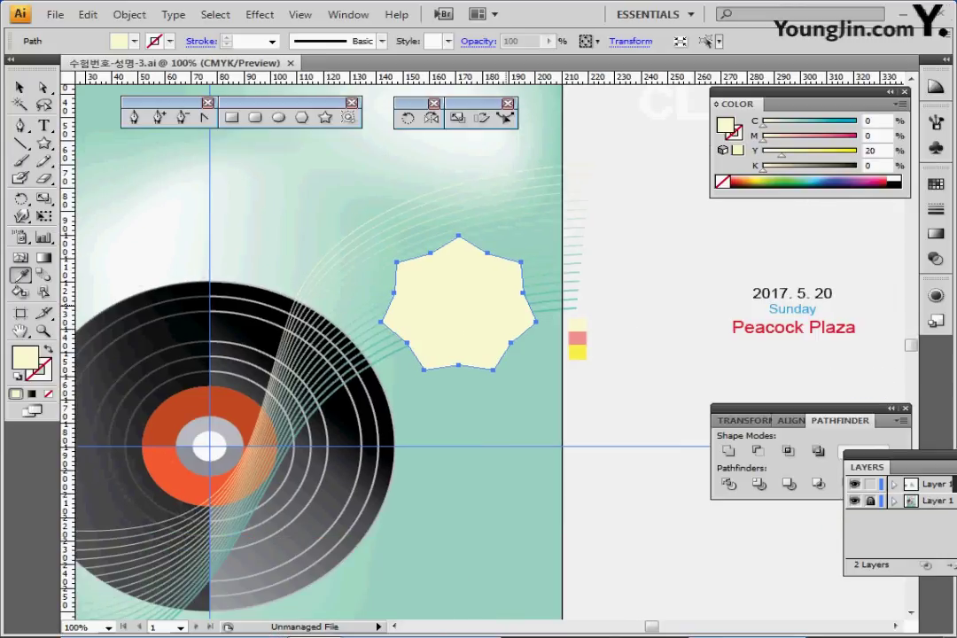
{"action": "scroll", "coordinate": [499, 317], "scroll_direction": "up", "scroll_amount": 3}
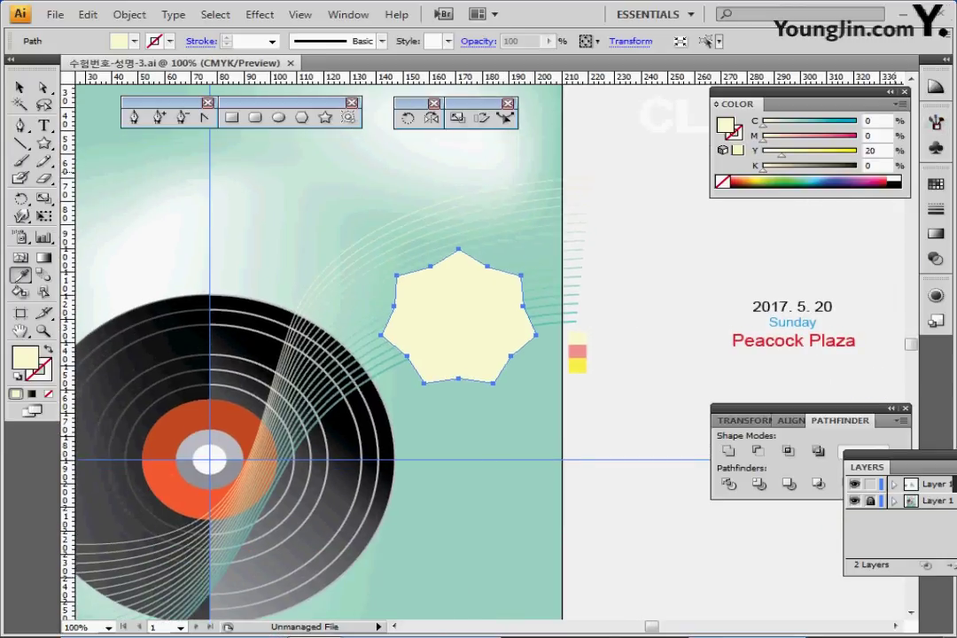
Step: Make a uniformly scaled 40% copy of the star about its centre and repeat the transformation for a smaller third star
{"action": "left_click", "coordinate": [936, 259]}
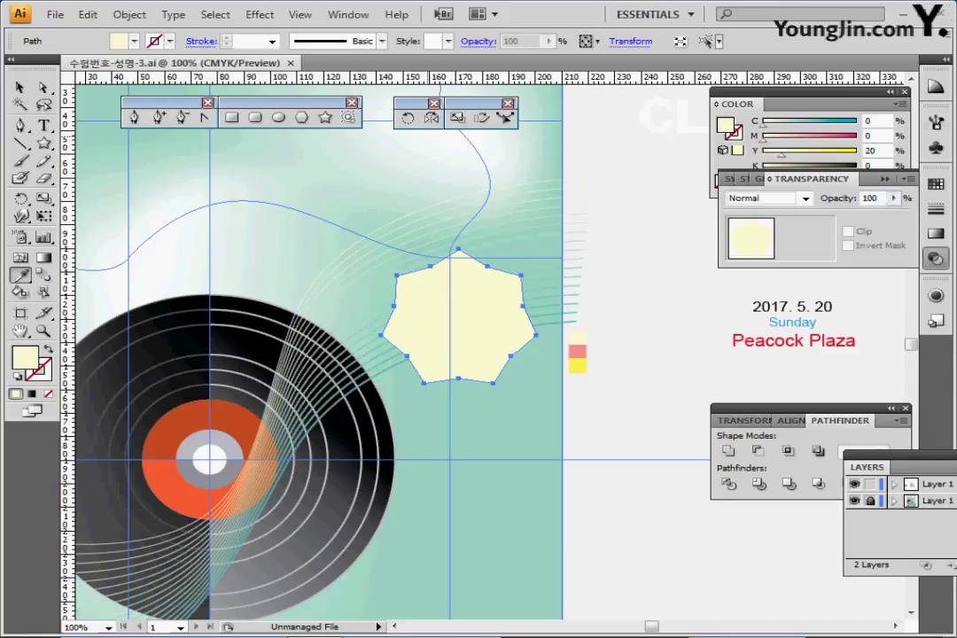
{"action": "double_click", "coordinate": [456, 118]}
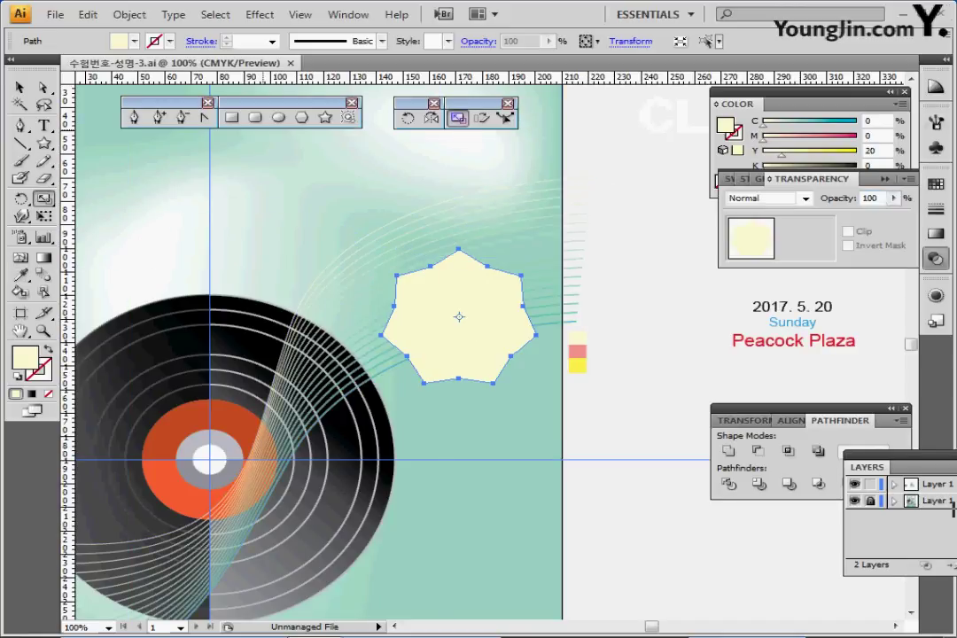
{"action": "type", "text": "40"}
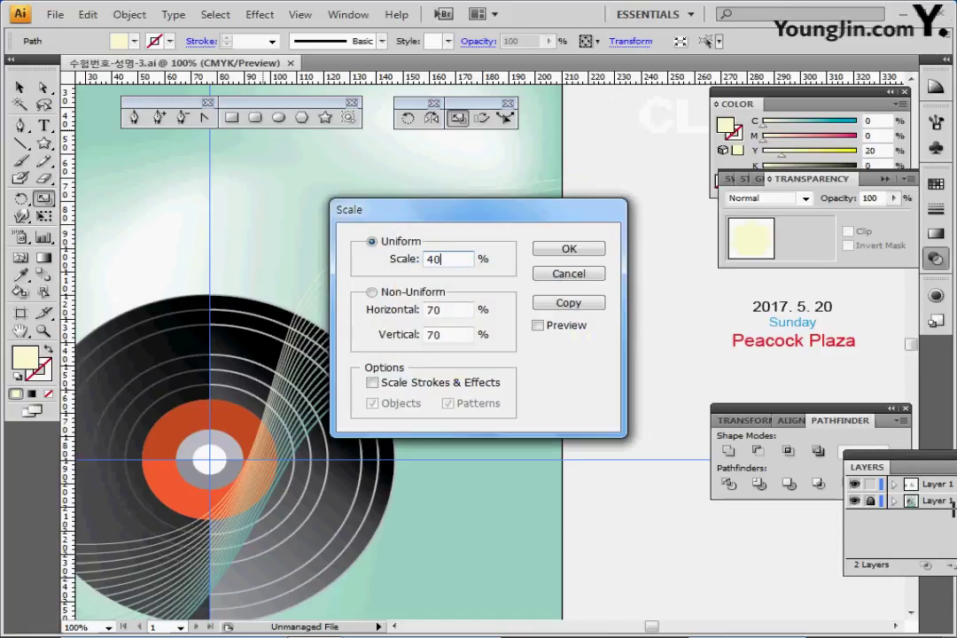
{"action": "left_click", "coordinate": [569, 303]}
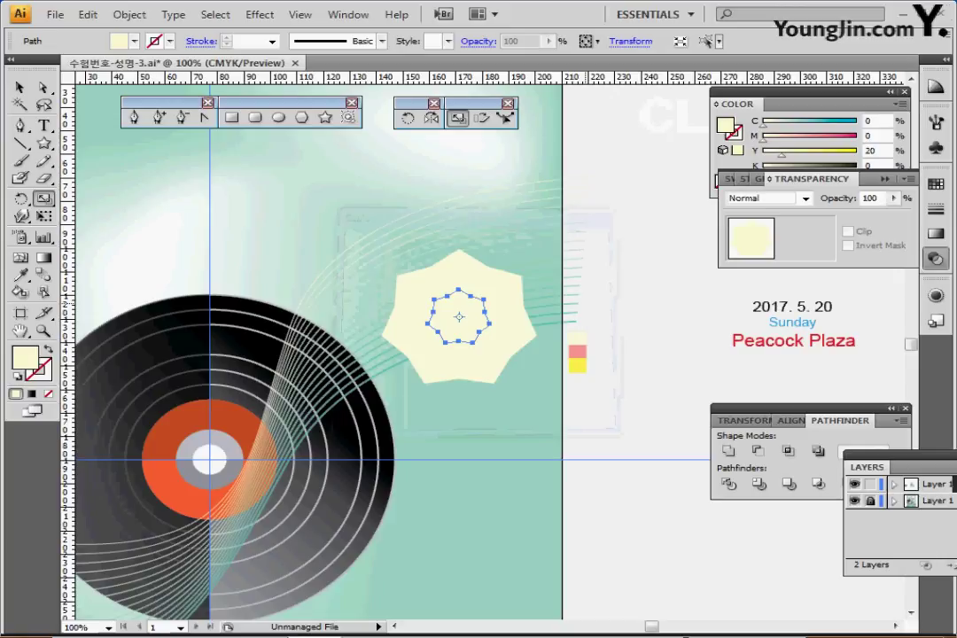
{"action": "key", "text": "ctrl+d"}
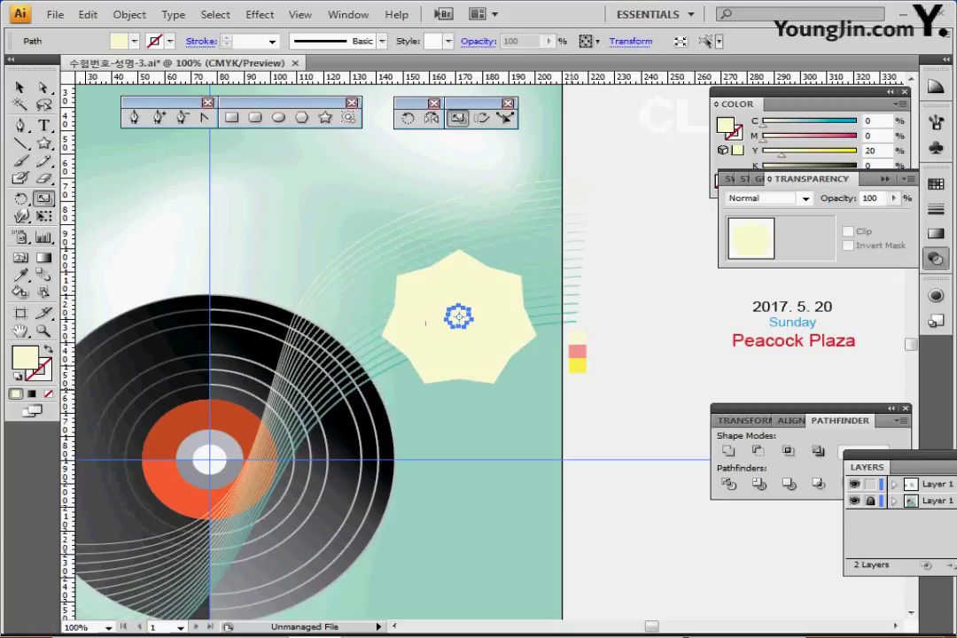
Step: Fill the smallest star with the bright yellow swatch's colour using the Eyedropper and move it to the large star's upper right
{"action": "left_click", "coordinate": [578, 365]}
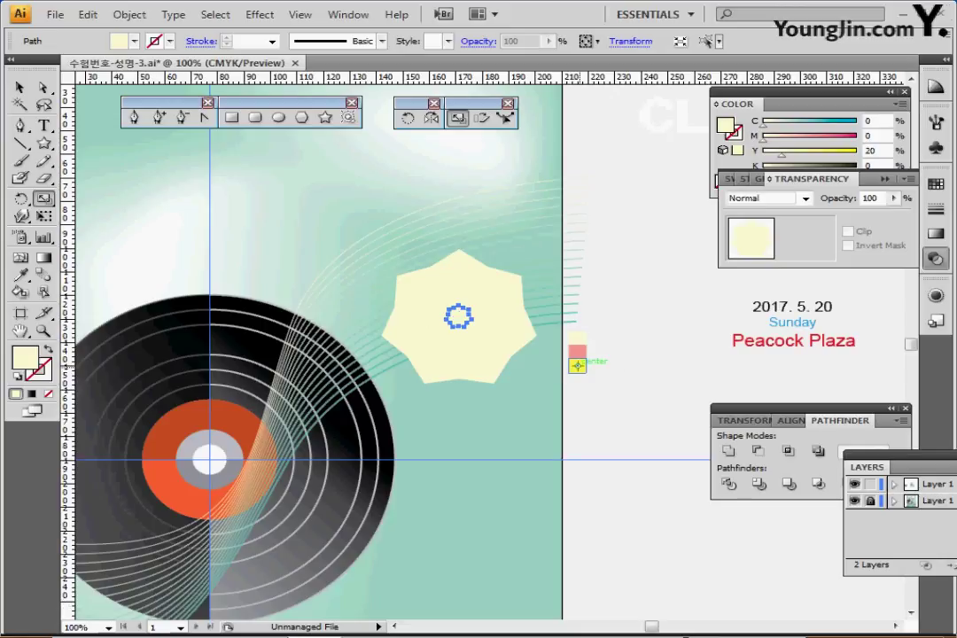
{"action": "key", "text": "i"}
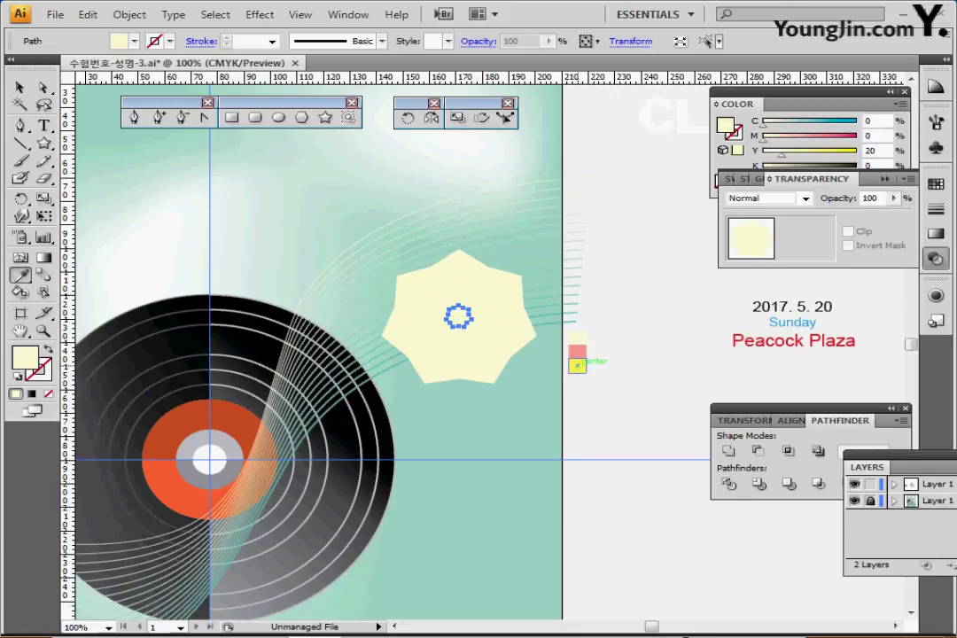
{"action": "left_click", "coordinate": [577, 365]}
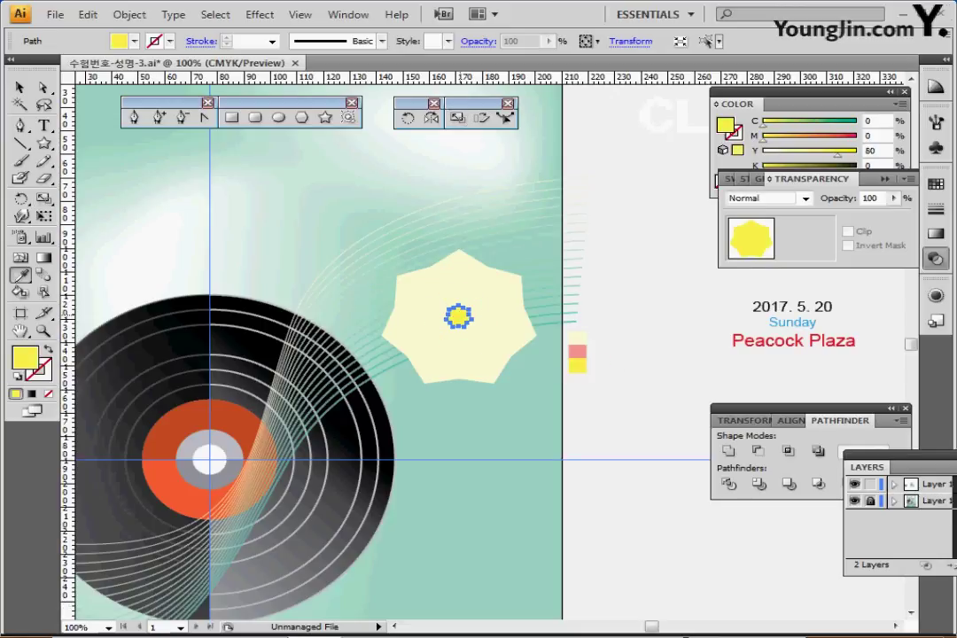
{"action": "left_click_drag", "start_coordinate": [459, 316], "coordinate": [540, 272]}
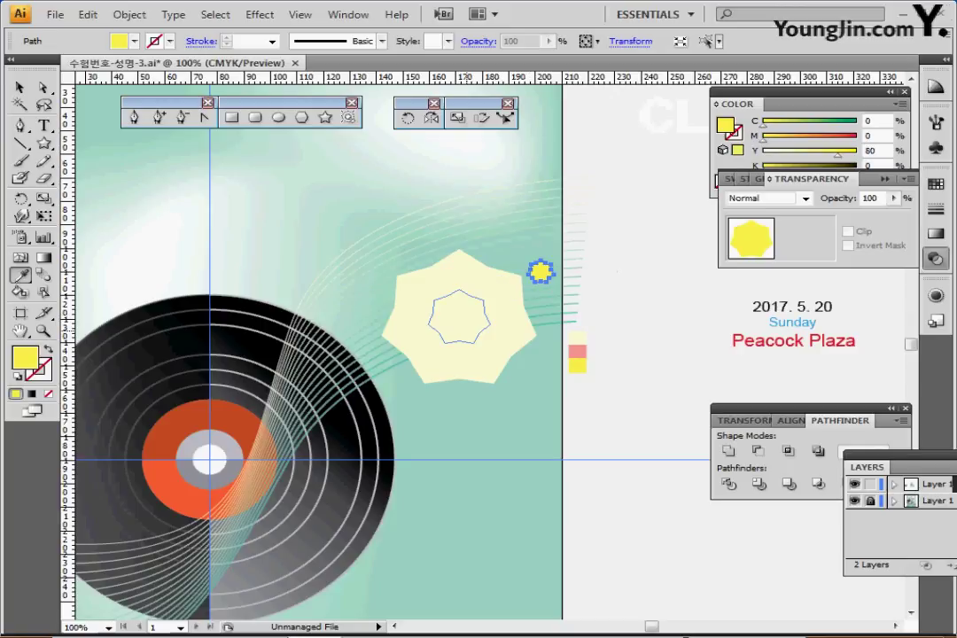
Step: Fill the medium star with the pink swatch's colour and align it with the pink star in the layout sketch
{"action": "left_click", "coordinate": [458, 316], "text": "ctrl"}
{"action": "left_click", "coordinate": [577, 351]}
{"action": "left_click_drag", "start_coordinate": [465, 326], "coordinate": [490, 282]}
{"action": "key", "text": "ctrl+y"}
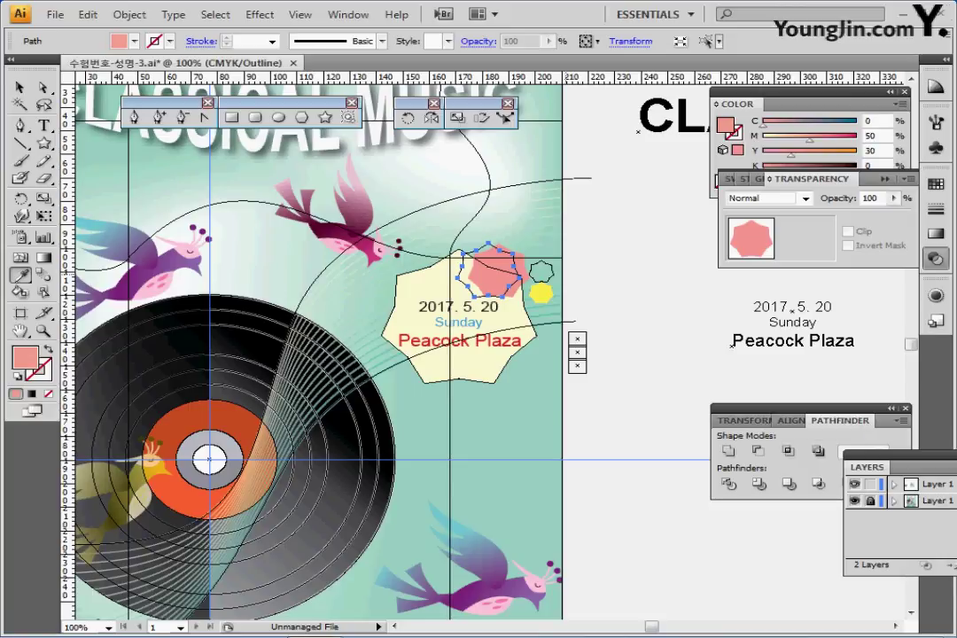
{"action": "key", "text": "Right"}
{"action": "key", "text": "Right"}
{"action": "key", "text": "Right"}
{"action": "key", "text": "Right"}
{"action": "key", "text": "Right"}
{"action": "key", "text": "Right"}
{"action": "key", "text": "Right"}
{"action": "key", "text": "Right"}
{"action": "key", "text": "Right"}
{"action": "key", "text": "Right"}
{"action": "key", "text": "Right"}
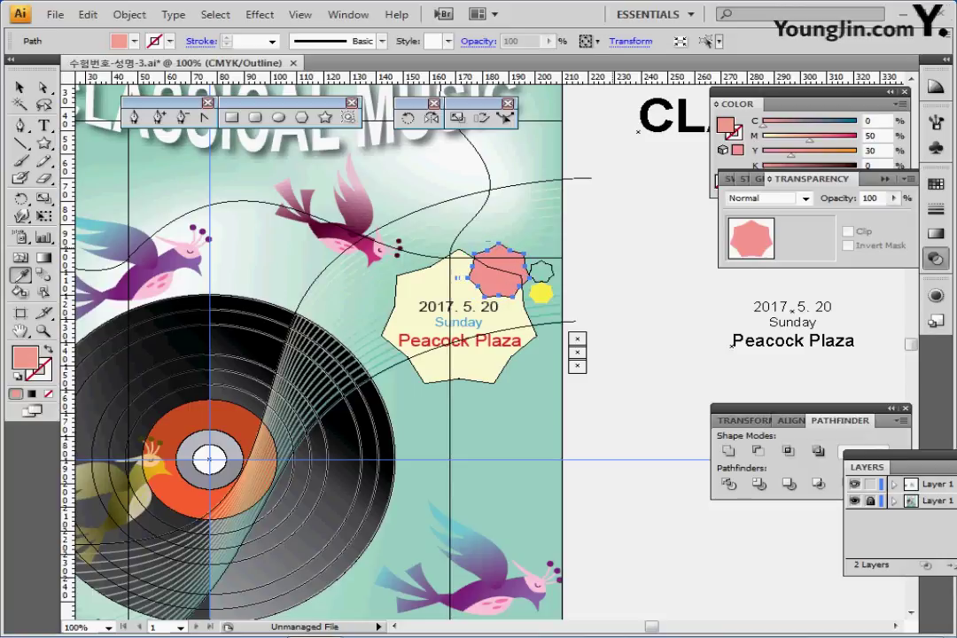
Step: Move the small yellow star down onto its position in the layout sketch and hide the sketch layer
{"action": "left_click", "coordinate": [548, 278], "text": "ctrl"}
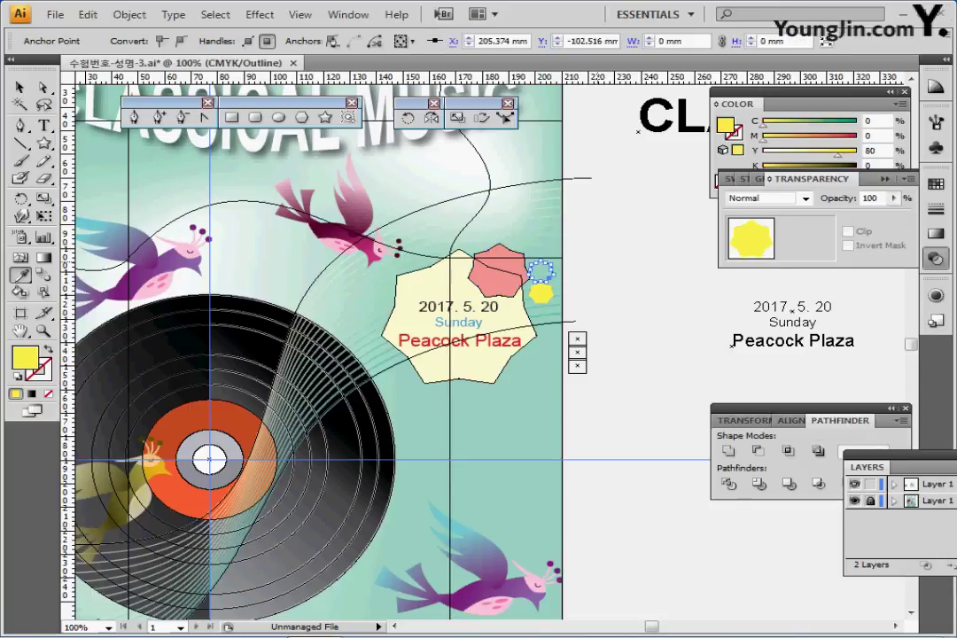
{"action": "left_click", "coordinate": [20, 87]}
{"action": "left_click", "coordinate": [554, 271]}
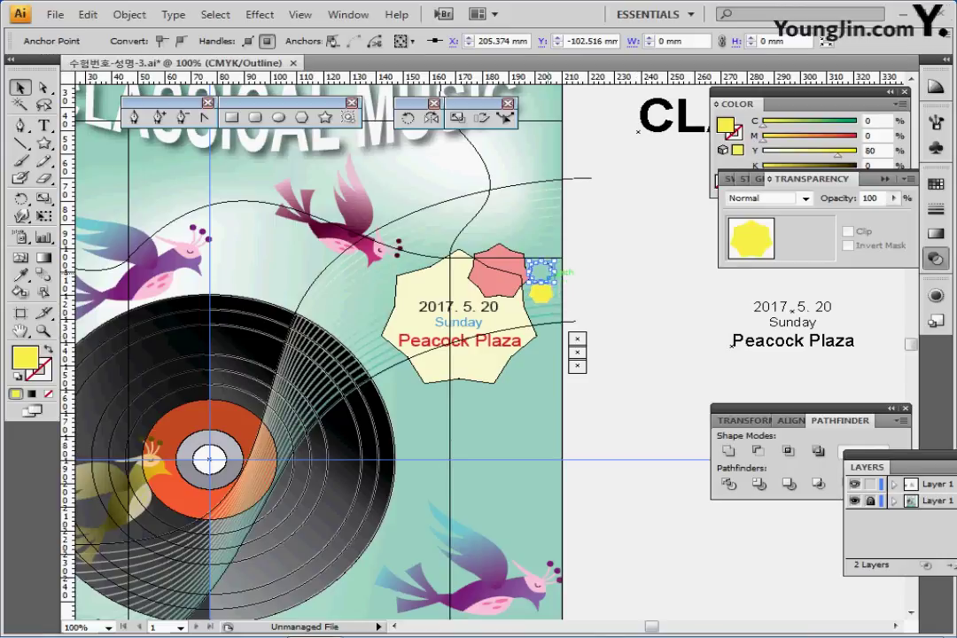
{"action": "left_click_drag", "start_coordinate": [555, 270], "coordinate": [556, 293]}
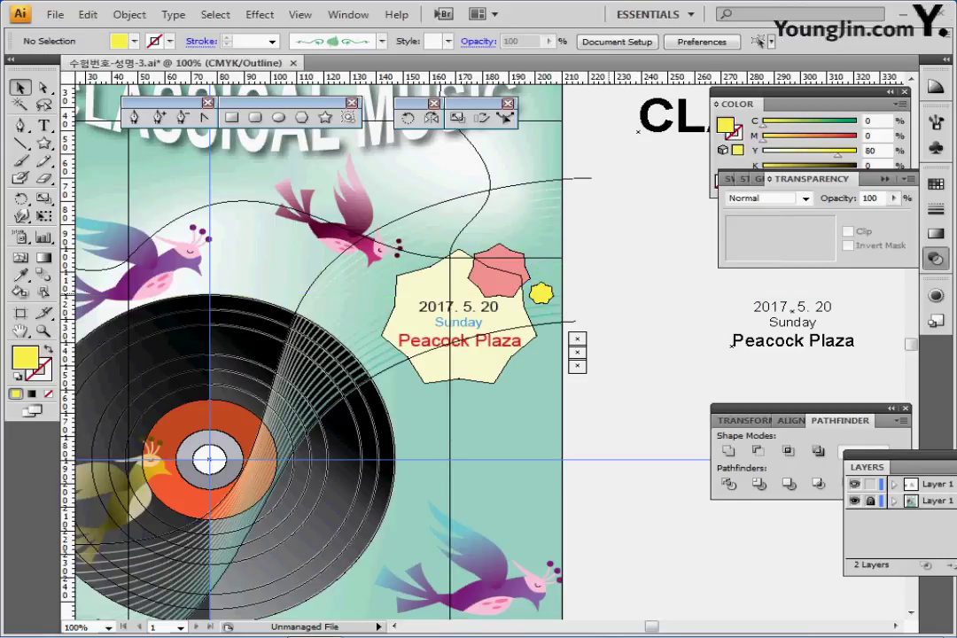
{"action": "left_click", "coordinate": [855, 485]}
{"action": "left_click", "coordinate": [856, 484]}
{"action": "left_click", "coordinate": [855, 502]}
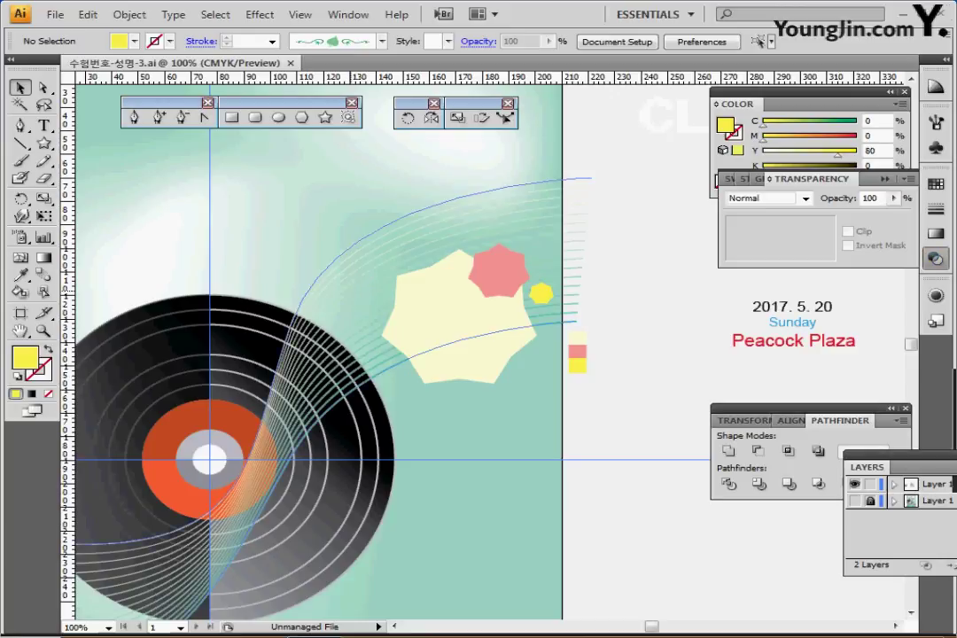
Step: With the Symbol Sprayer and the purple bird symbol, place two birds above the record and one on the record's left half
{"action": "key", "text": "ctrl+minus"}
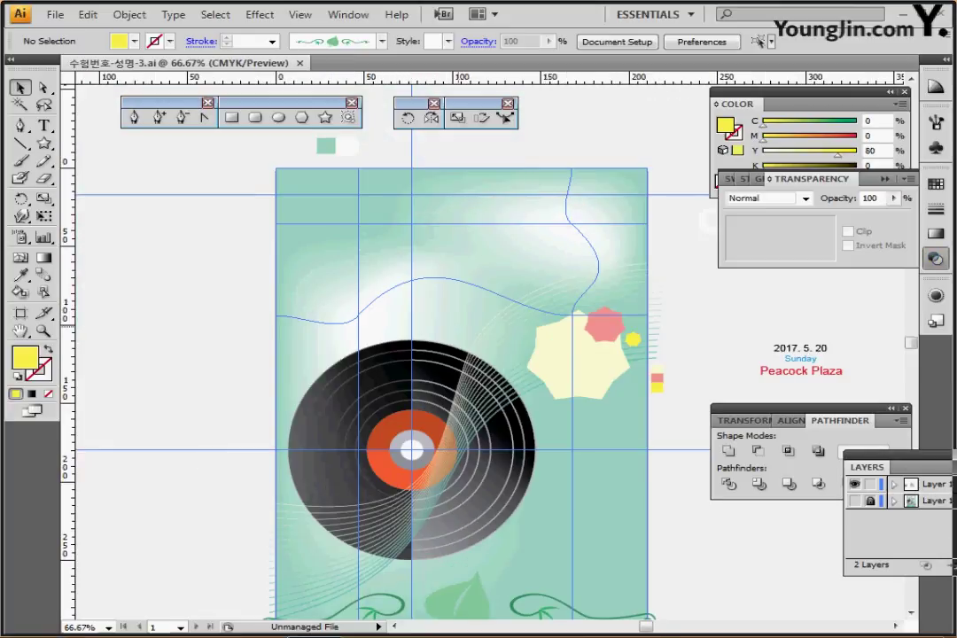
{"action": "left_click_drag", "start_coordinate": [461, 390], "coordinate": [397, 315]}
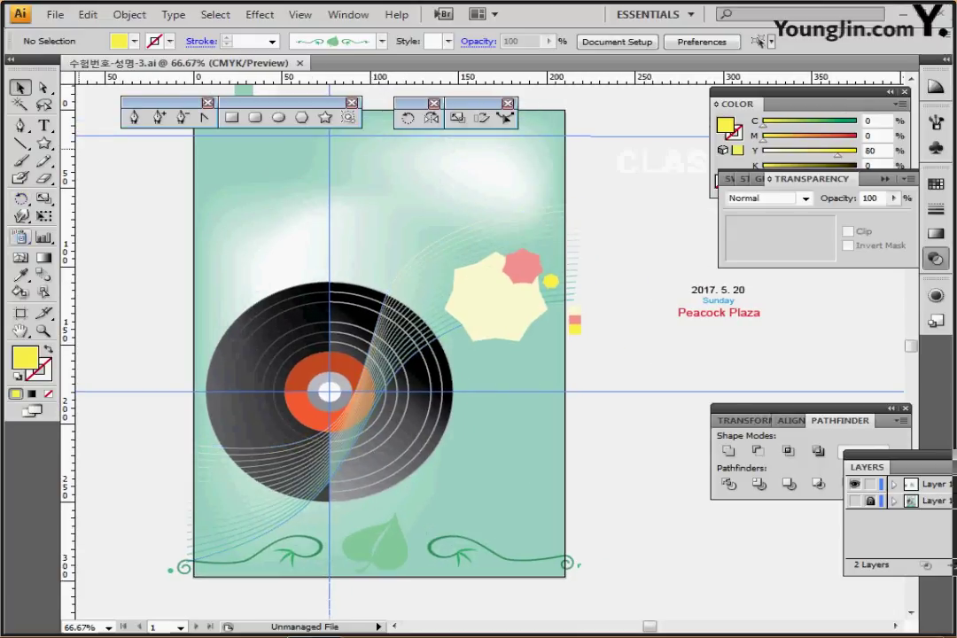
{"action": "left_click", "coordinate": [19, 237]}
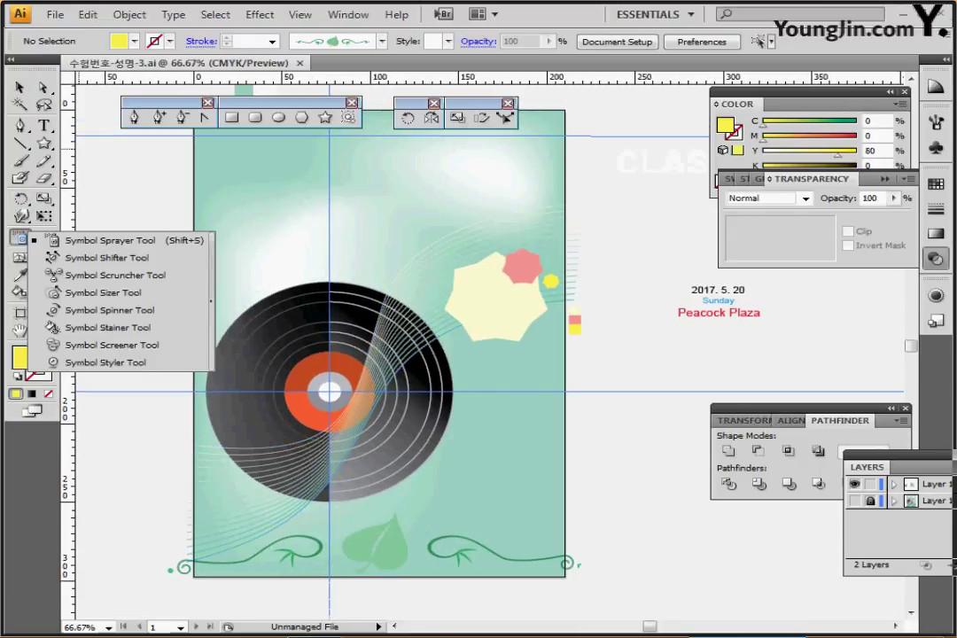
{"action": "left_click", "coordinate": [106, 240]}
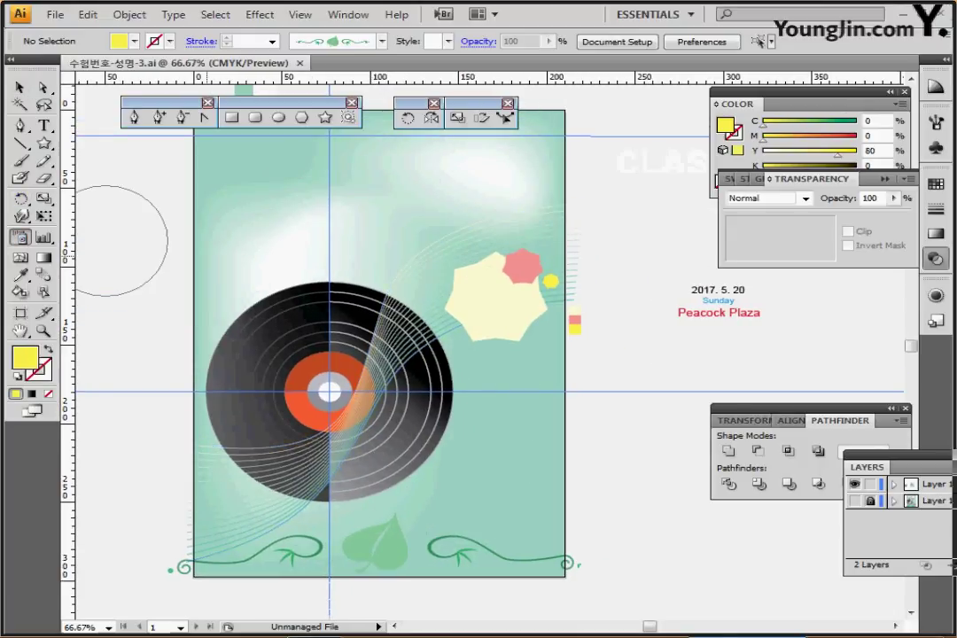
{"action": "left_click", "coordinate": [936, 259]}
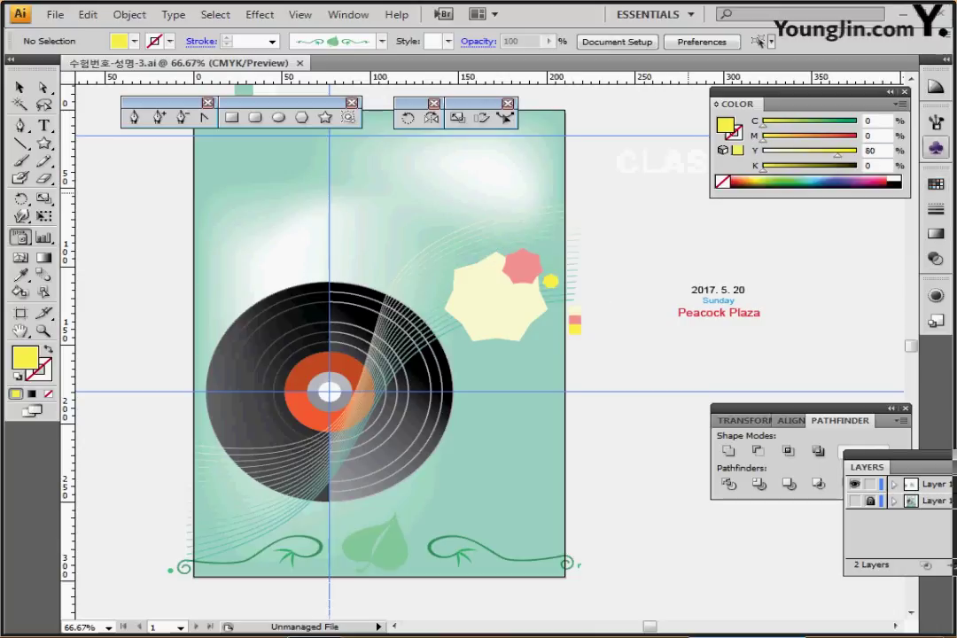
{"action": "left_click", "coordinate": [936, 148]}
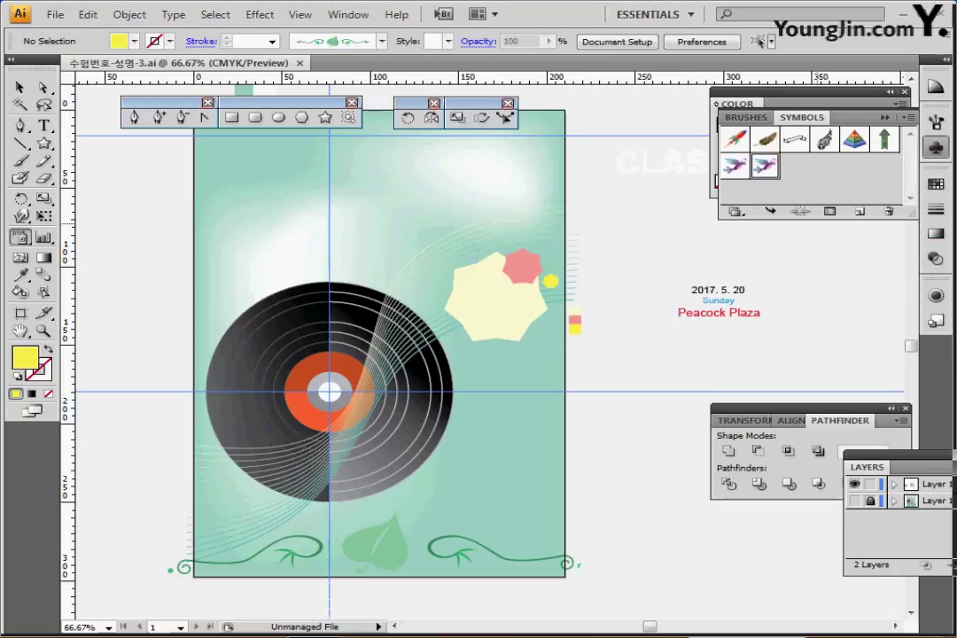
{"action": "left_click", "coordinate": [936, 148]}
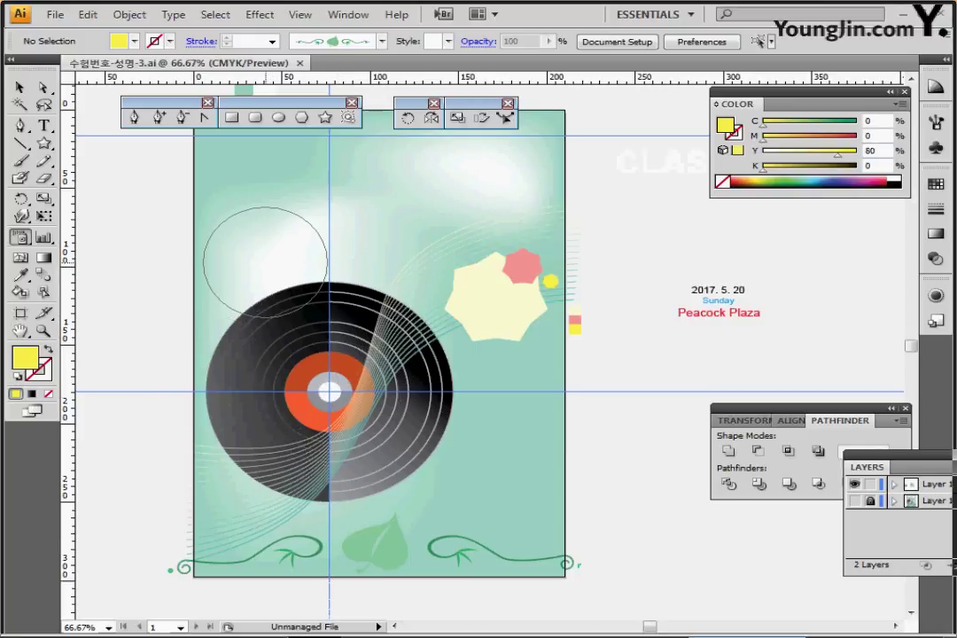
{"action": "left_click", "coordinate": [265, 260]}
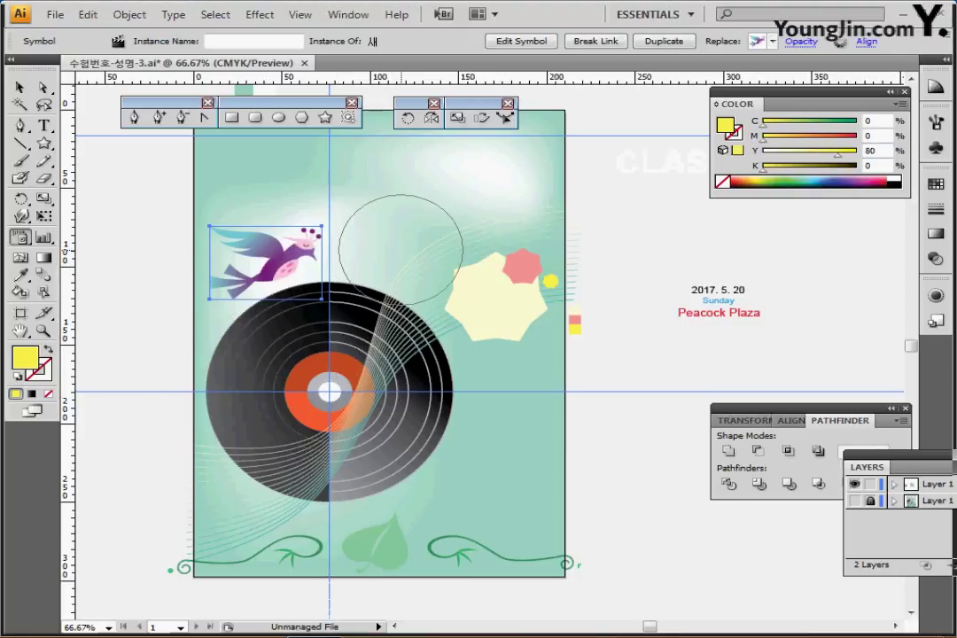
{"action": "left_click", "coordinate": [404, 250]}
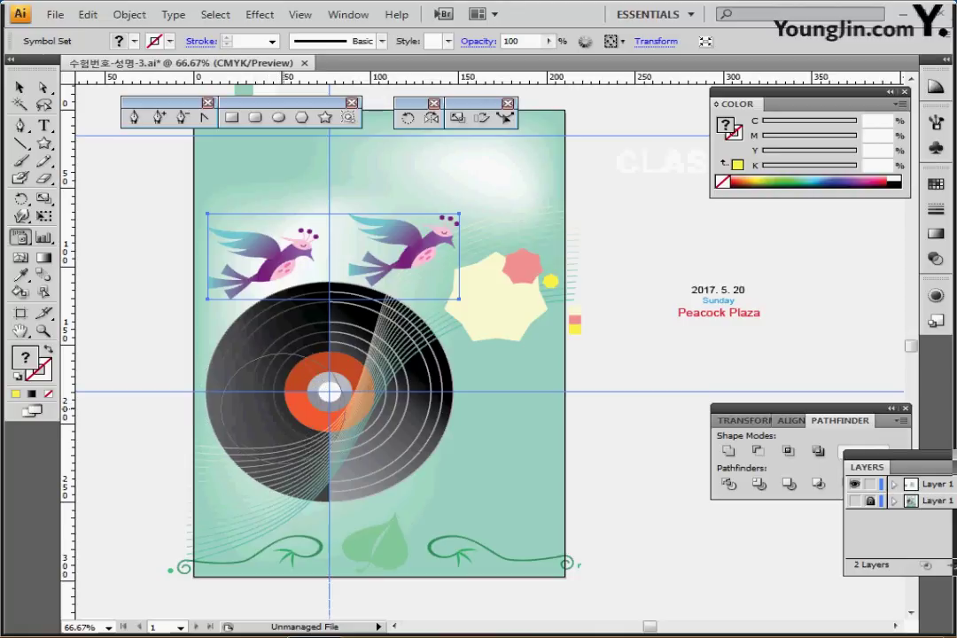
{"action": "left_click", "coordinate": [270, 415]}
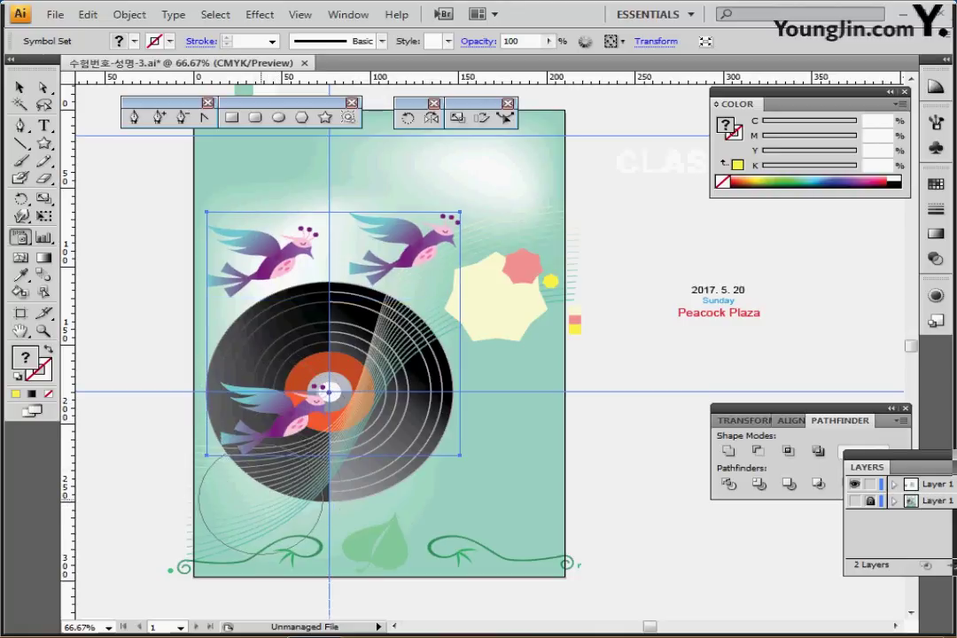
Step: Spray one more bird symbol at the record's lower left edge, undoing the doubled attempt, and another to the record's lower right
{"action": "left_click", "coordinate": [264, 503]}
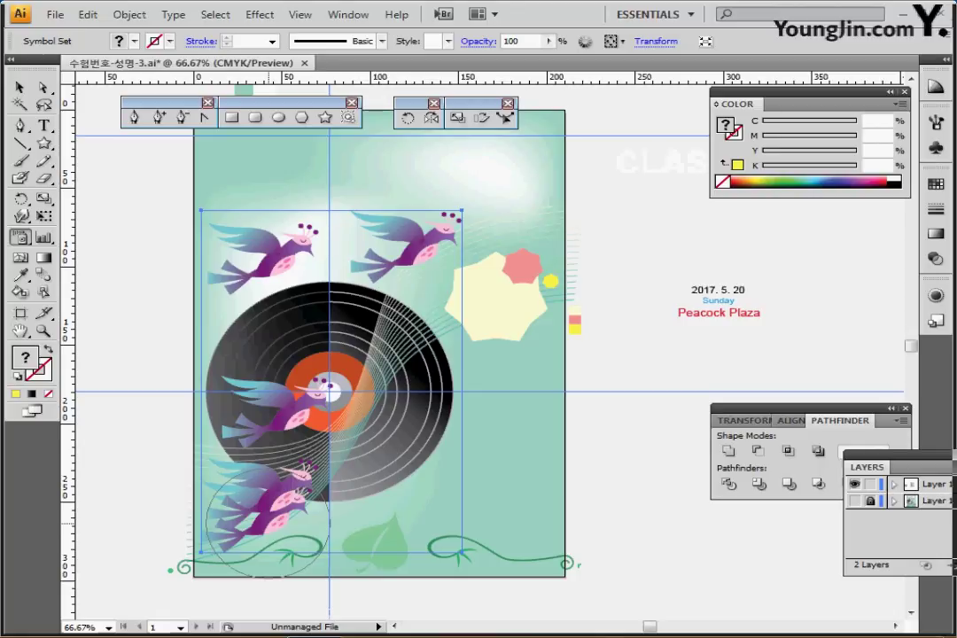
{"action": "key", "text": "ctrl+z"}
{"action": "left_click", "coordinate": [282, 508]}
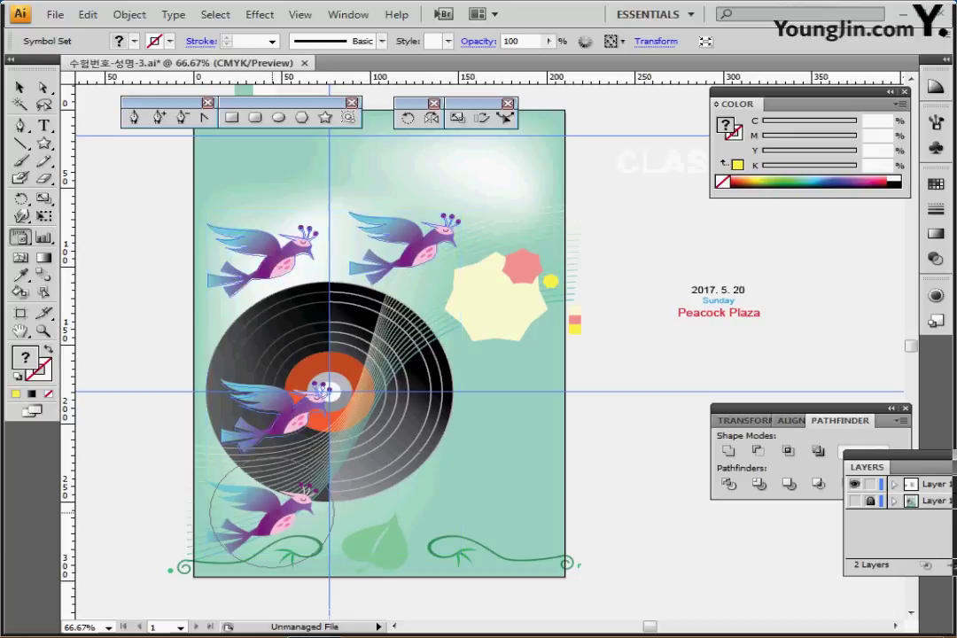
{"action": "left_click", "coordinate": [286, 514], "text": "alt"}
{"action": "left_click", "coordinate": [289, 510]}
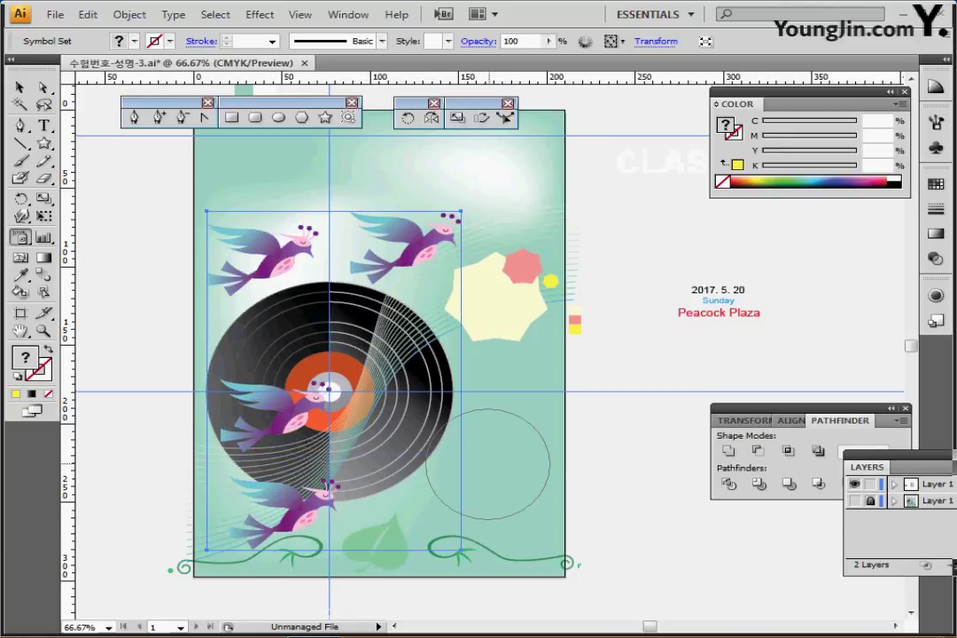
{"action": "left_click", "coordinate": [488, 454]}
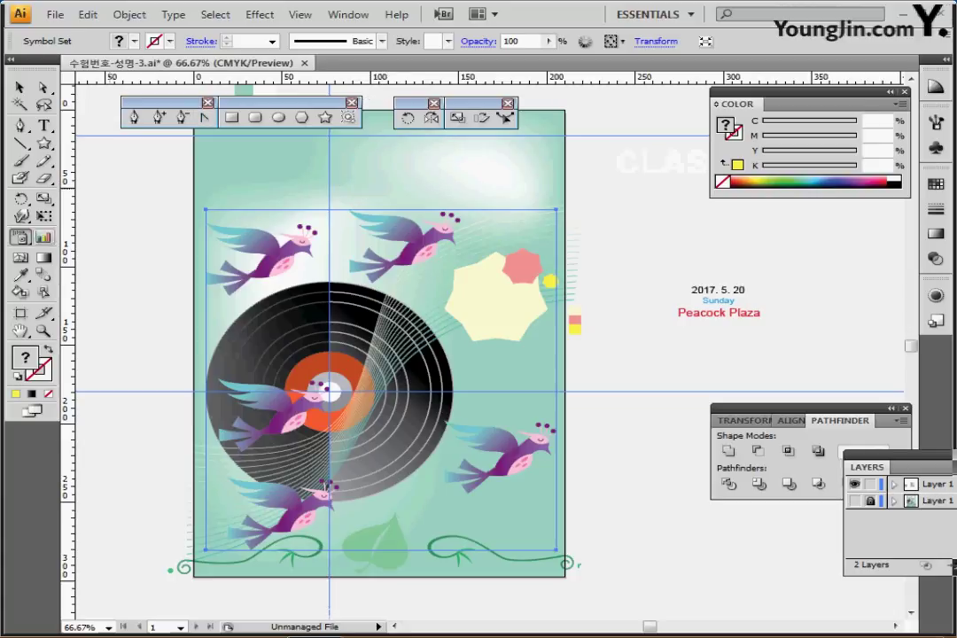
Step: With the Symbol Sizer, shrink the bird above the record's right side and the lower-left bird, and slightly reduce the lower-right bird
{"action": "left_click_drag", "start_coordinate": [19, 237], "coordinate": [53, 275]}
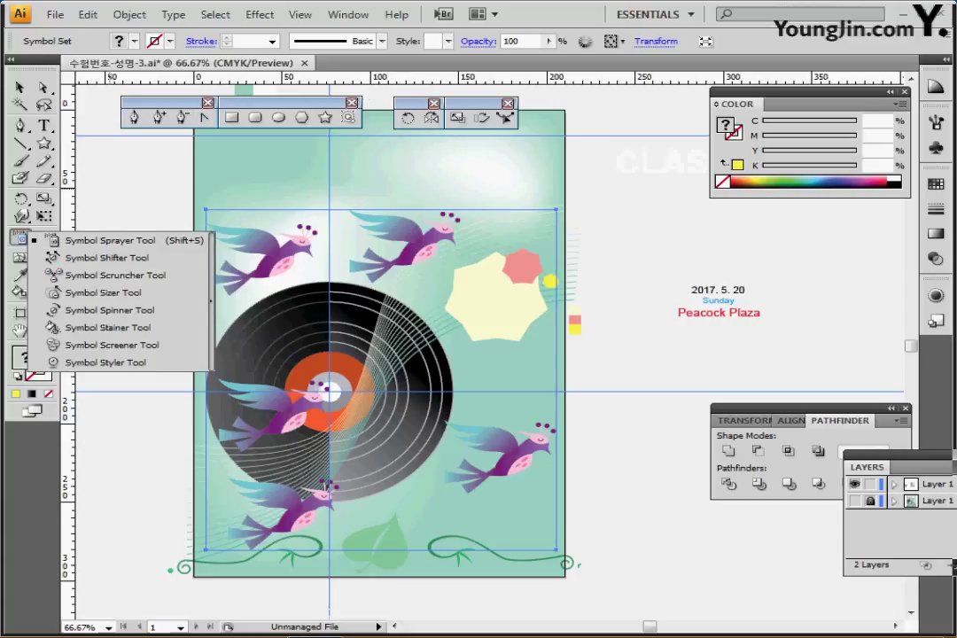
{"action": "left_click_drag", "start_coordinate": [211, 302], "coordinate": [211, 301]}
{"action": "left_click_drag", "start_coordinate": [115, 238], "coordinate": [341, 160]}
{"action": "left_click", "coordinate": [338, 174]}
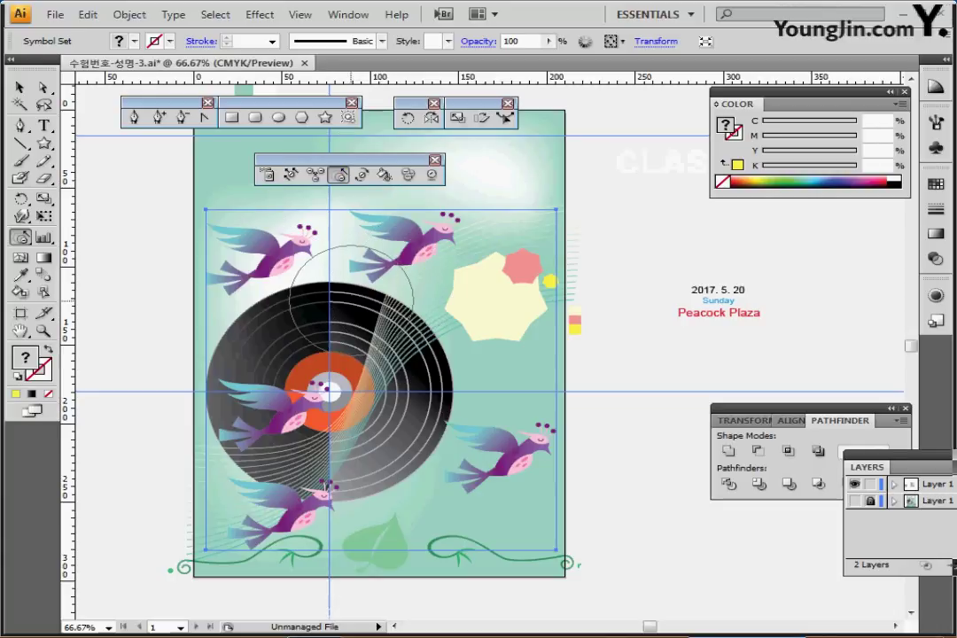
{"action": "left_click_drag", "start_coordinate": [408, 252], "coordinate": [411, 249]}
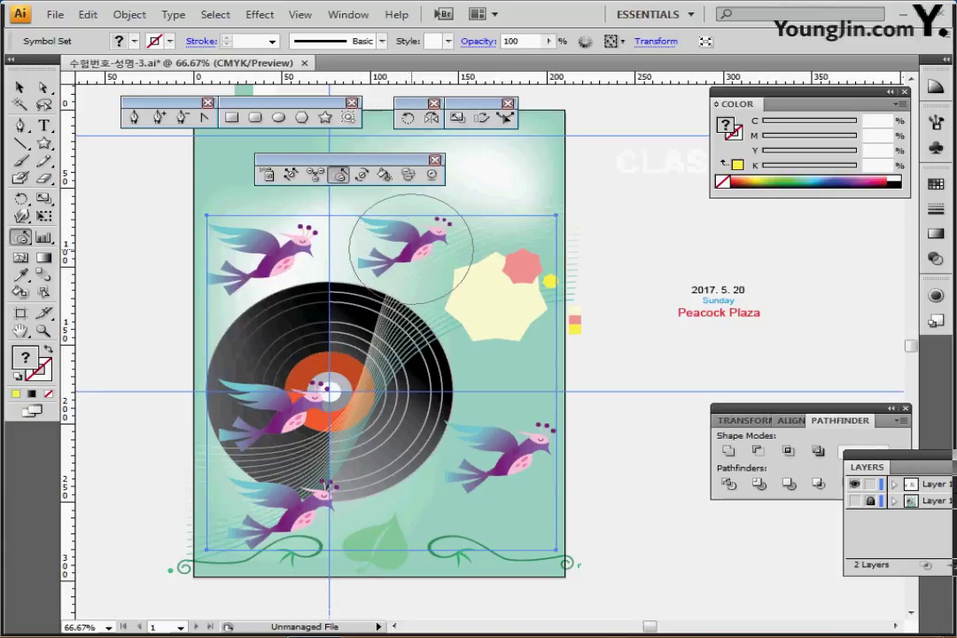
{"action": "left_click", "coordinate": [410, 249]}
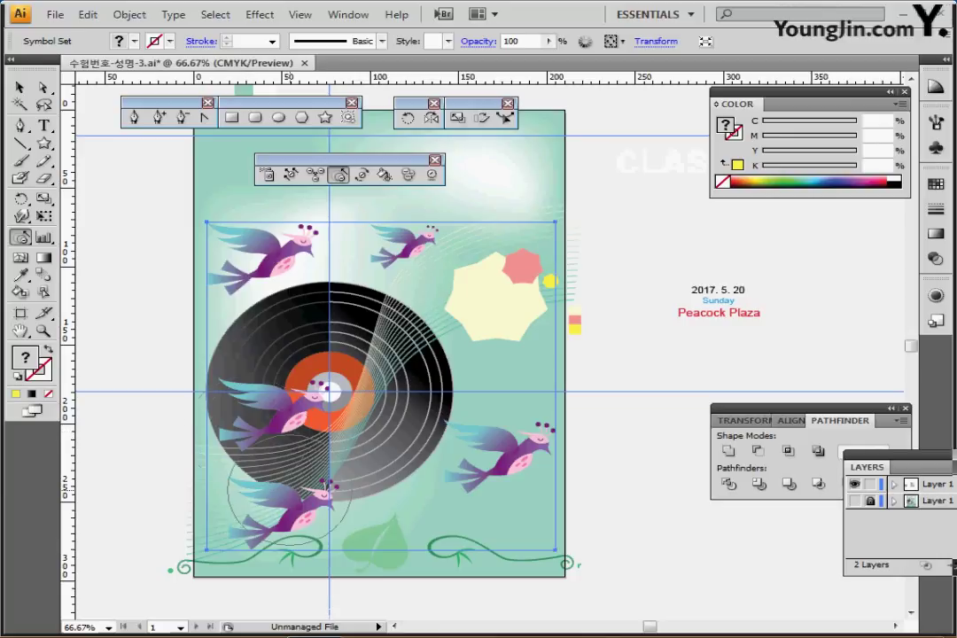
{"action": "left_click", "coordinate": [294, 512]}
{"action": "left_click", "coordinate": [295, 512]}
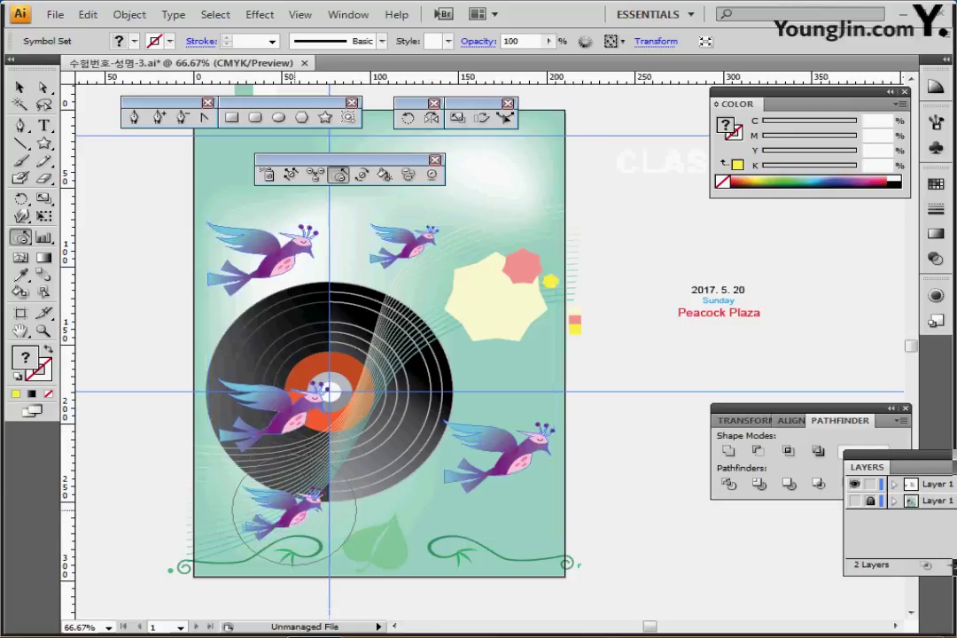
{"action": "left_click", "coordinate": [468, 465]}
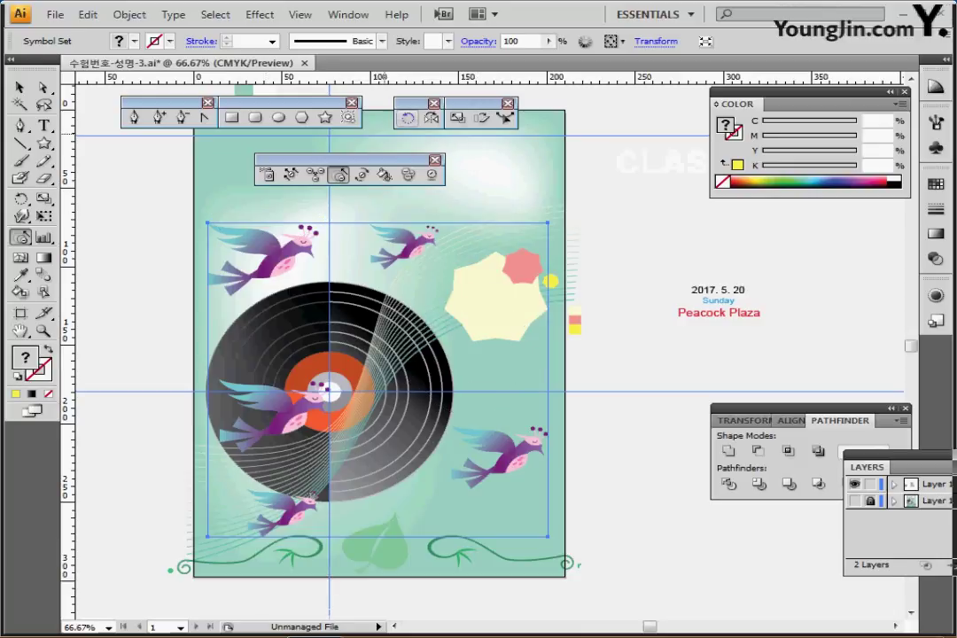
Step: With the Symbol Shifter, move the upper-right bird up and right, the lower-left bird outward, and nudge the other three birds into place
{"action": "left_click", "coordinate": [291, 173]}
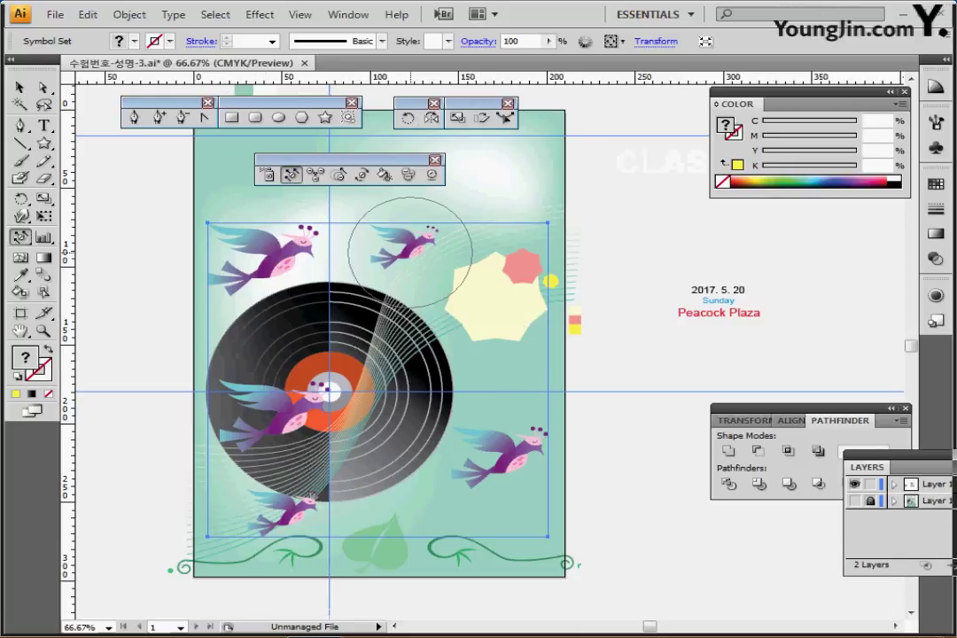
{"action": "left_click_drag", "start_coordinate": [411, 252], "coordinate": [441, 235]}
{"action": "left_click_drag", "start_coordinate": [300, 249], "coordinate": [288, 260]}
{"action": "left_click_drag", "start_coordinate": [520, 469], "coordinate": [535, 475]}
{"action": "left_click_drag", "start_coordinate": [305, 412], "coordinate": [298, 422]}
{"action": "left_click_drag", "start_coordinate": [296, 514], "coordinate": [275, 522]}
{"action": "left_click_drag", "start_coordinate": [275, 521], "coordinate": [268, 523]}
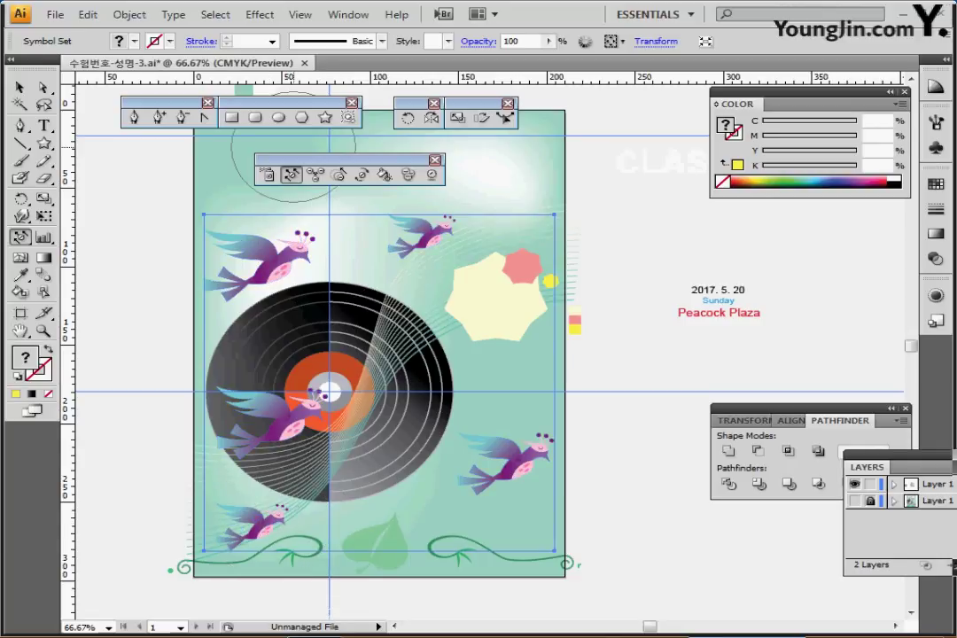
Step: With the Symbol Spinner, rotate the small upper bird and the lower-right bird clockwise, and tilt the upper-left bird slightly
{"action": "left_click", "coordinate": [361, 173]}
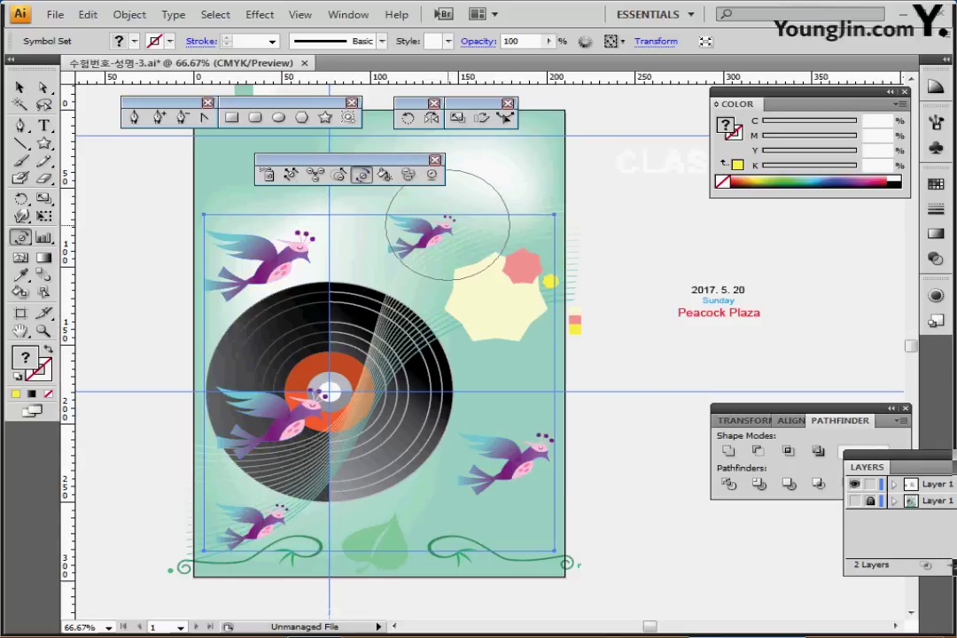
{"action": "mouse_move", "coordinate": [449, 235]}
{"action": "left_mouse_down"}
{"action": "mouse_move", "coordinate": [462, 249]}
{"action": "mouse_move", "coordinate": [454, 248]}
{"action": "left_mouse_up"}
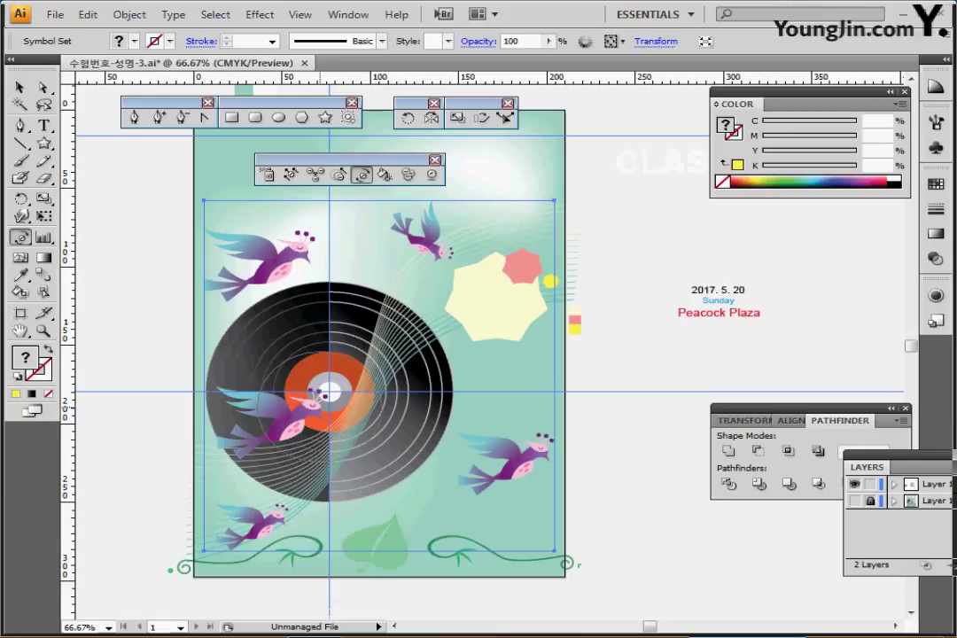
{"action": "left_click_drag", "start_coordinate": [317, 404], "coordinate": [321, 401]}
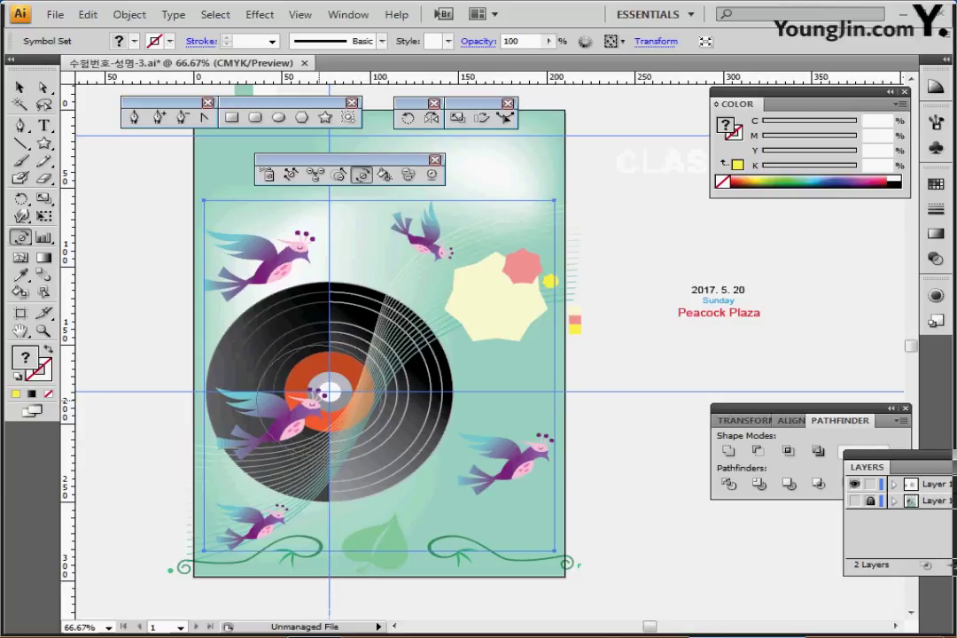
{"action": "left_click_drag", "start_coordinate": [314, 257], "coordinate": [305, 253]}
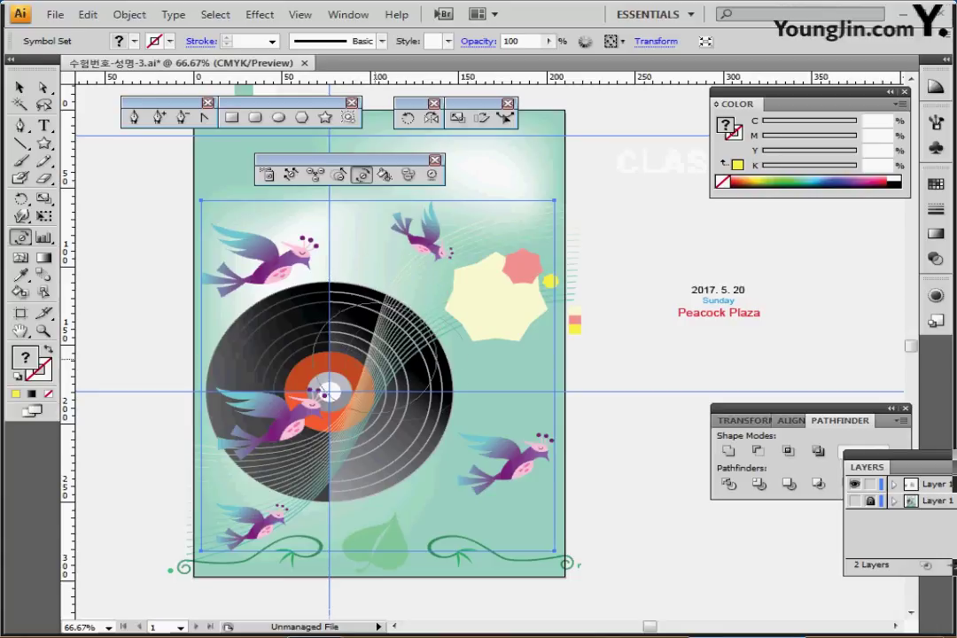
{"action": "left_click_drag", "start_coordinate": [537, 471], "coordinate": [537, 465]}
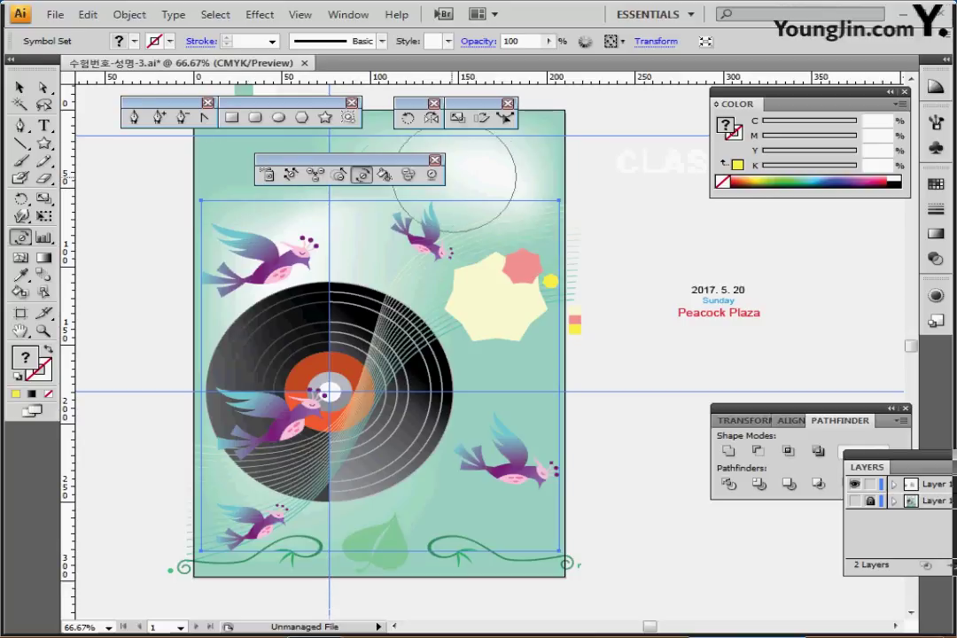
Step: Make the bird on the record semi-transparent with the Symbol Screener, and stain the small upper bird with the C75 M100 purple swatch
{"action": "left_click", "coordinate": [408, 174]}
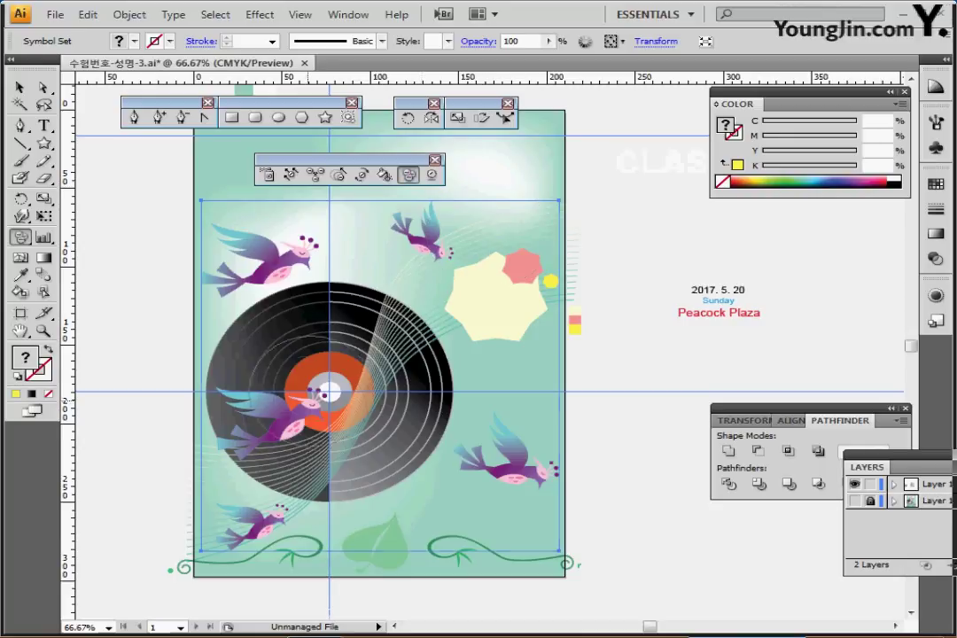
{"action": "left_click", "coordinate": [384, 175]}
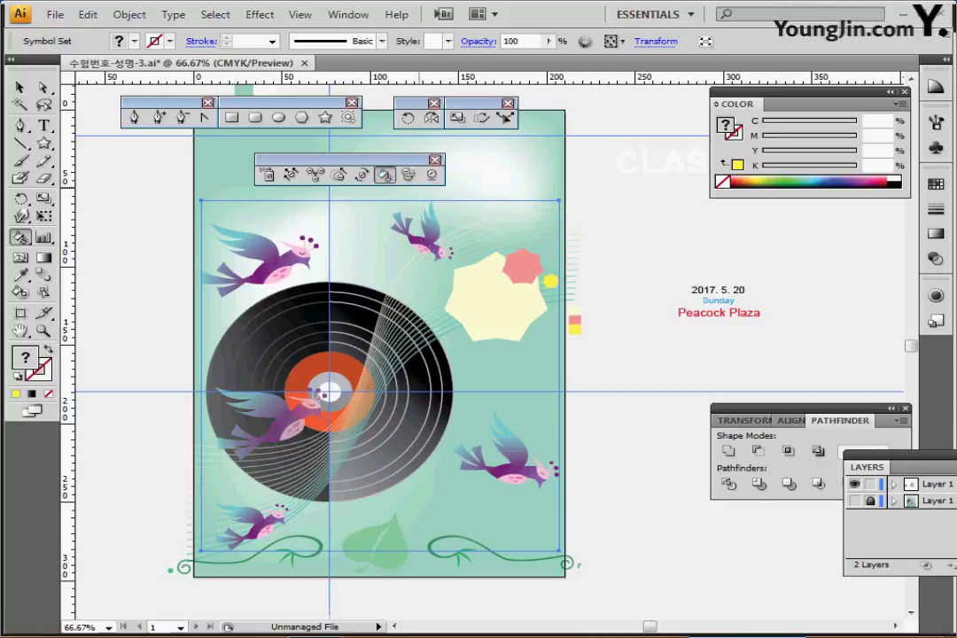
{"action": "left_click_drag", "start_coordinate": [937, 184], "coordinate": [613, 222]}
{"action": "left_click", "coordinate": [613, 223]}
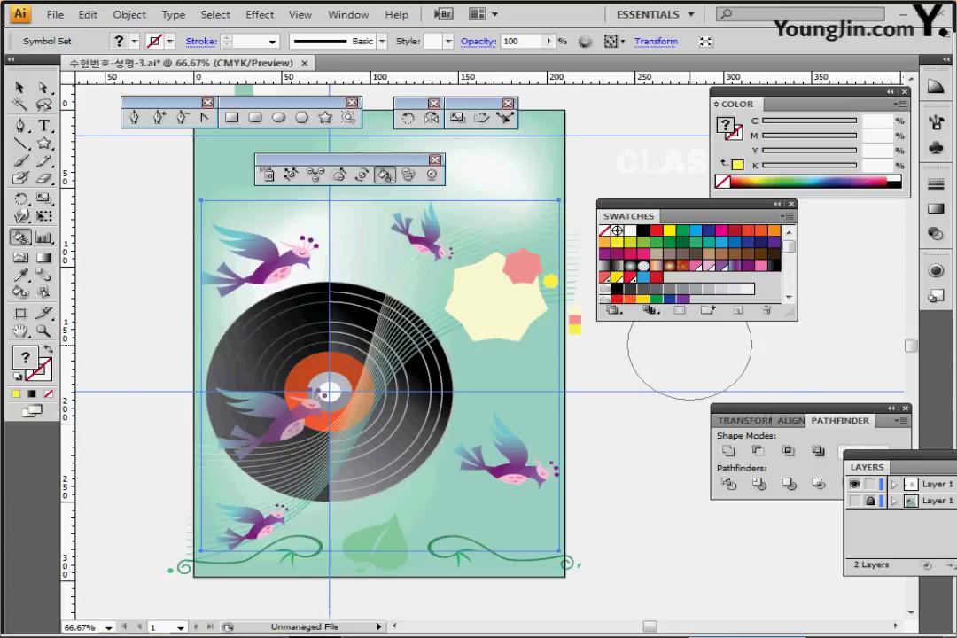
{"action": "left_click", "coordinate": [775, 241]}
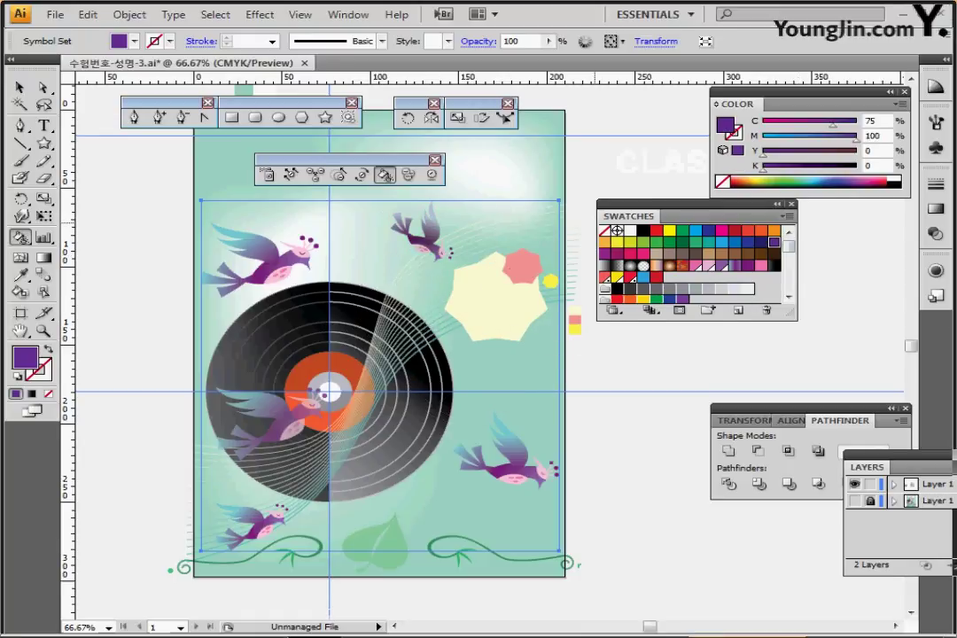
Step: With the Symbol Stainer, tint the bird on the record green (C75 Y100) and the lower-left bird dark green (C90 M30 Y95 K30)
{"action": "left_click", "coordinate": [656, 241]}
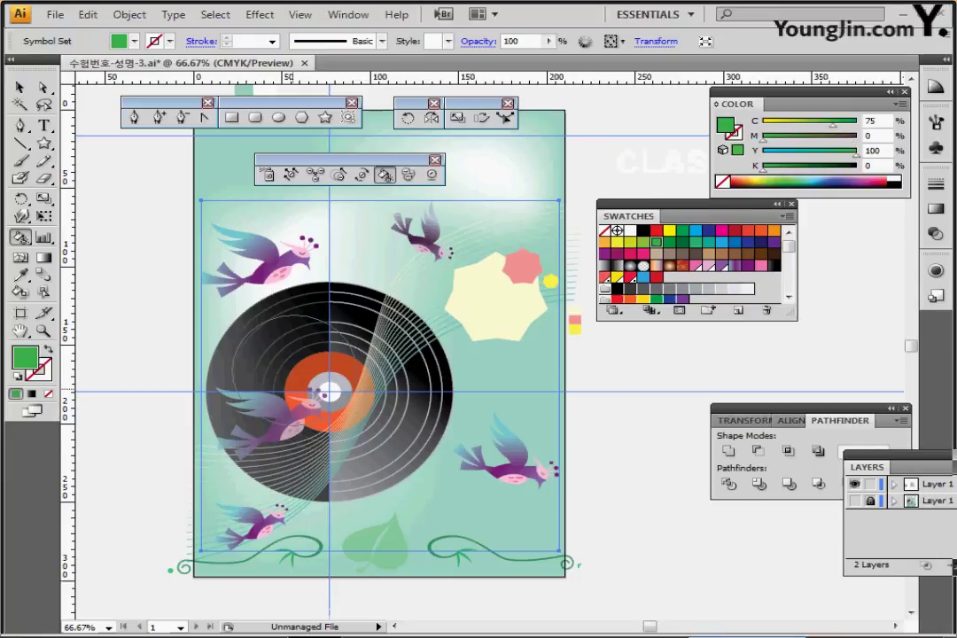
{"action": "left_click", "coordinate": [280, 435]}
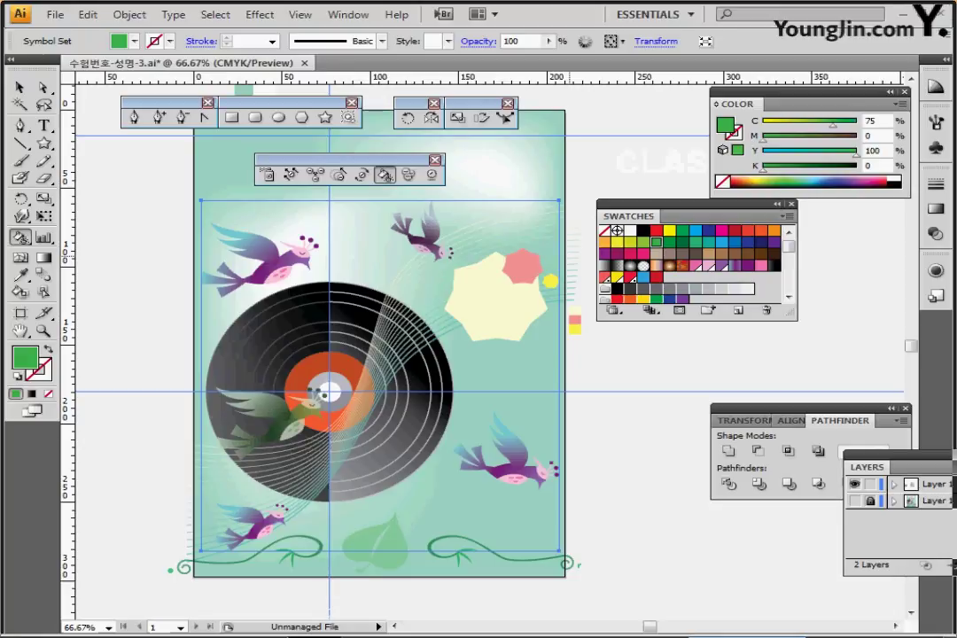
{"action": "left_click", "coordinate": [683, 241]}
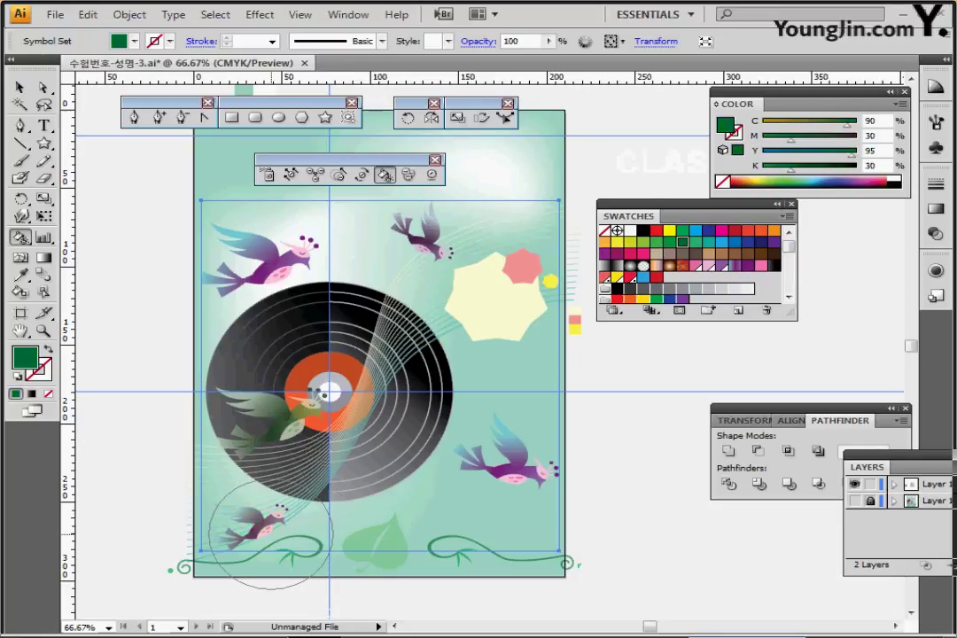
{"action": "left_click", "coordinate": [269, 532]}
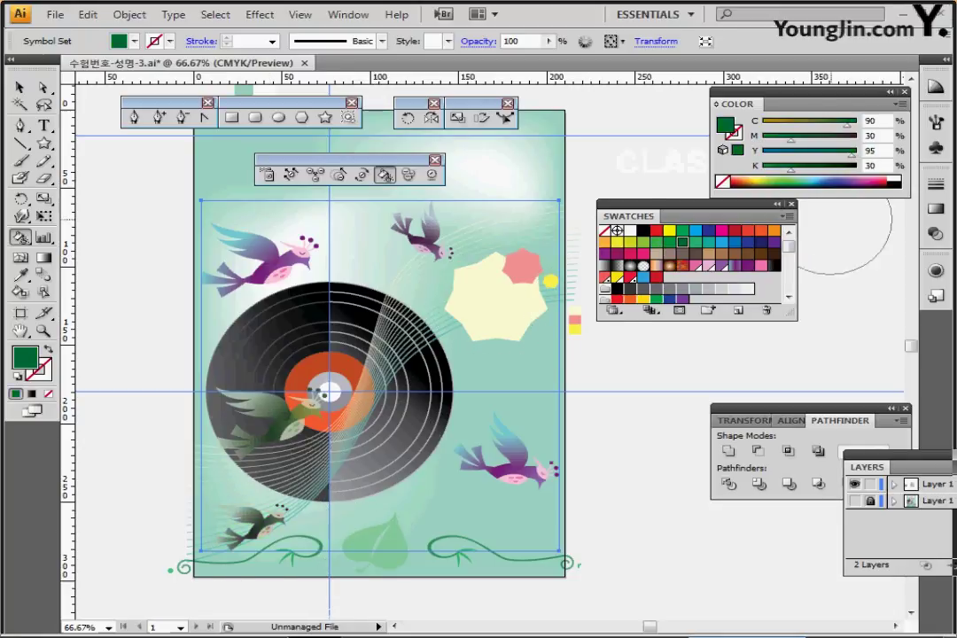
Step: Dock the Swatches panel beneath the Color panel and save the poster file
{"action": "left_click_drag", "start_coordinate": [628, 216], "coordinate": [742, 205]}
{"action": "left_click_drag", "start_coordinate": [801, 204], "coordinate": [810, 206]}
{"action": "left_click", "coordinate": [935, 183]}
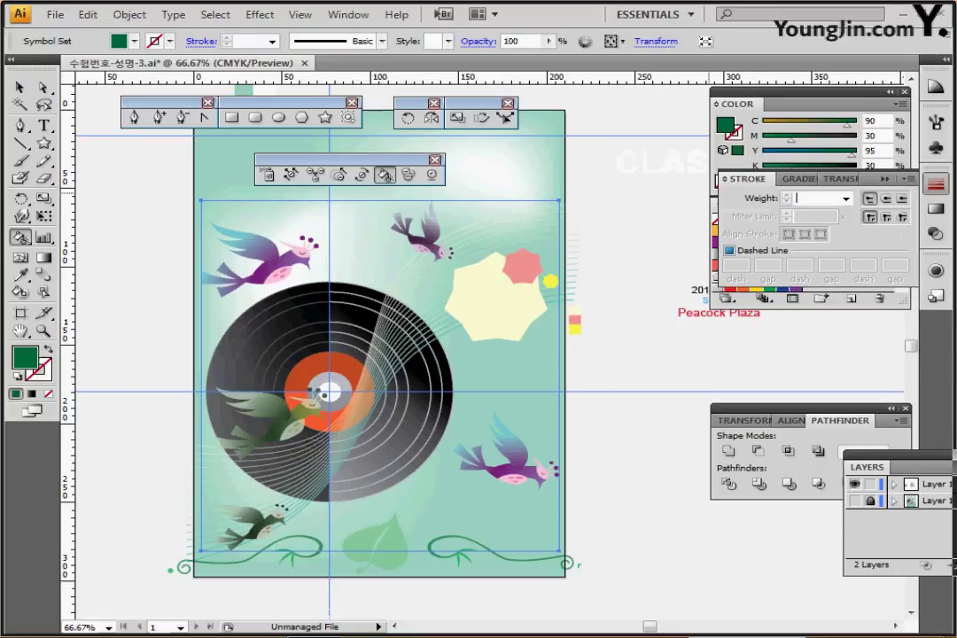
{"action": "left_click_drag", "start_coordinate": [749, 179], "coordinate": [634, 150]}
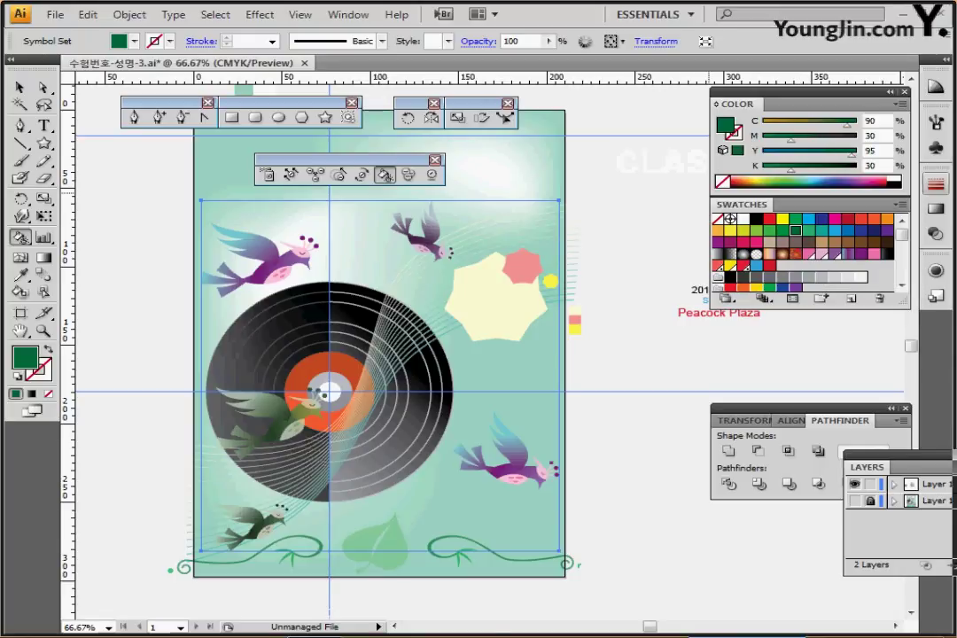
{"action": "key", "text": "ctrl+s"}
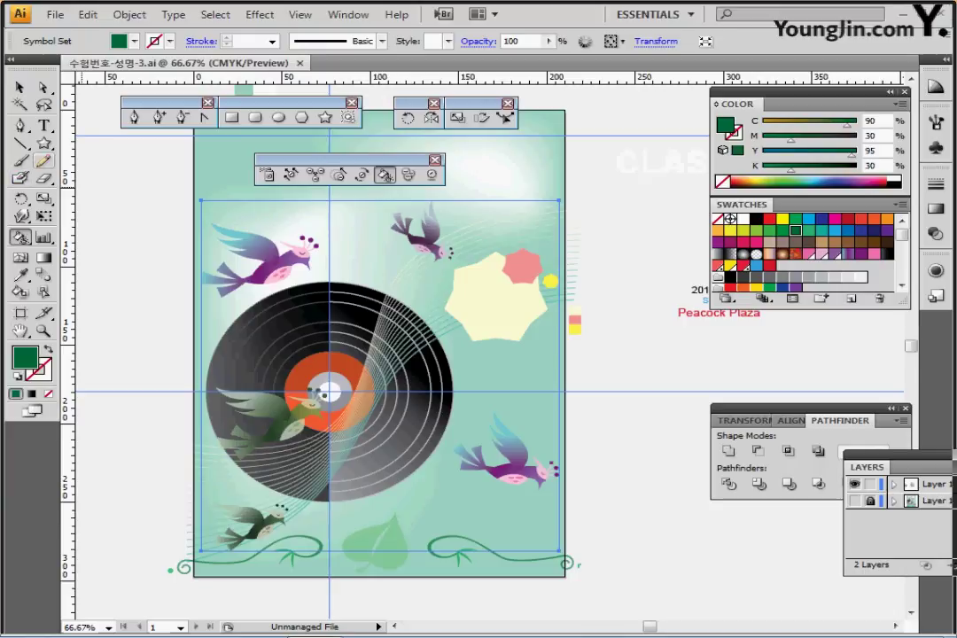
Step: Move the "2017. 5. 20 Sunday" and "Peacock Plaza" texts together onto the cream star and centre them on it
{"action": "left_click", "coordinate": [20, 87]}
{"action": "key", "text": "ctrl+shift+a"}
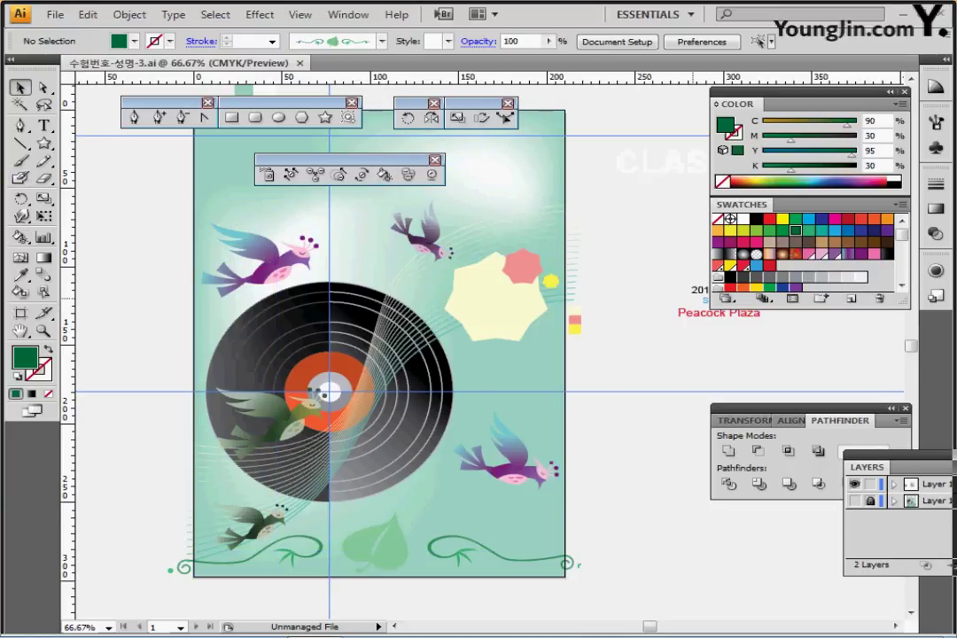
{"action": "left_click_drag", "start_coordinate": [652, 253], "coordinate": [482, 288]}
{"action": "left_click", "coordinate": [694, 313], "text": "shift"}
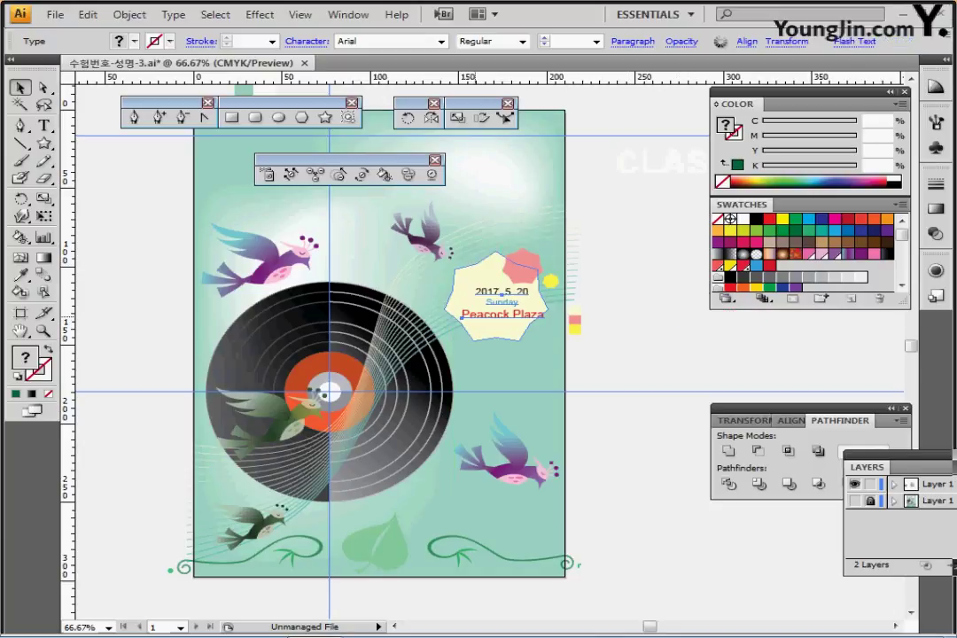
{"action": "left_click", "coordinate": [505, 320], "text": "ctrl"}
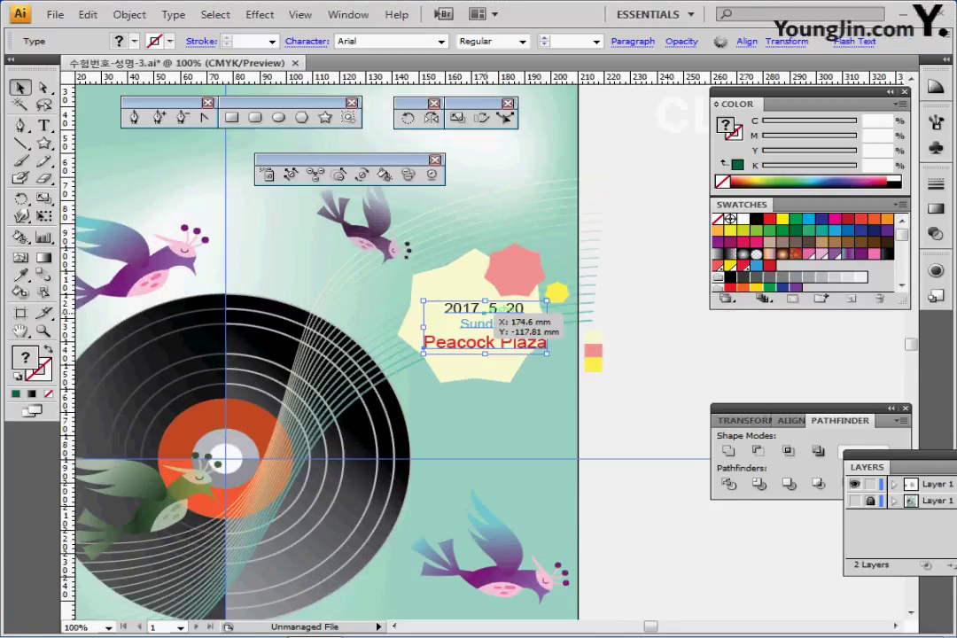
{"action": "left_click_drag", "start_coordinate": [481, 314], "coordinate": [475, 306]}
{"action": "left_click", "coordinate": [543, 390]}
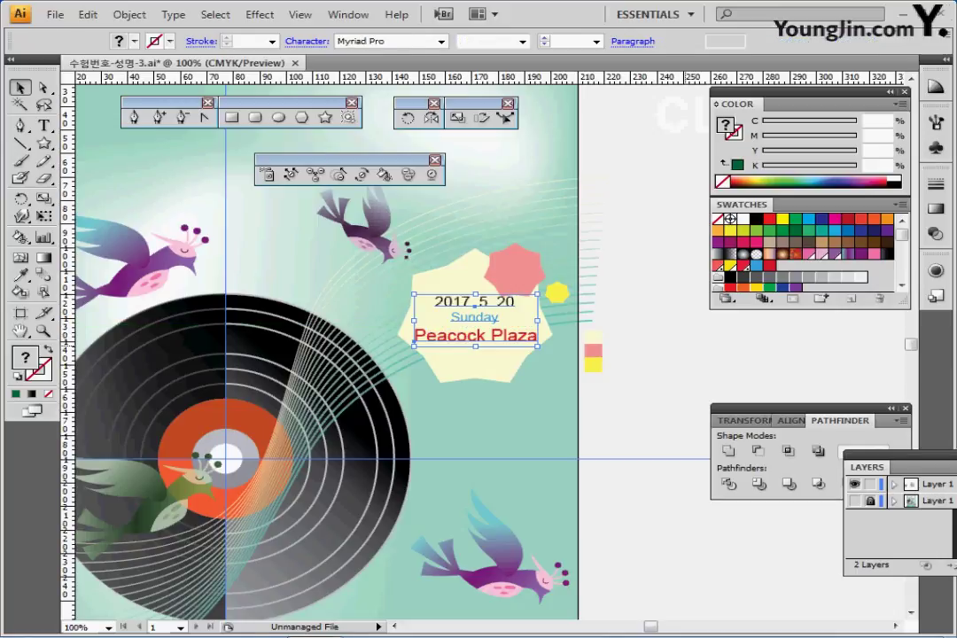
Step: Check the character and paragraph alignment settings of the "2017. 5. 20 Sunday" text on the cream star
{"action": "left_click", "coordinate": [479, 306]}
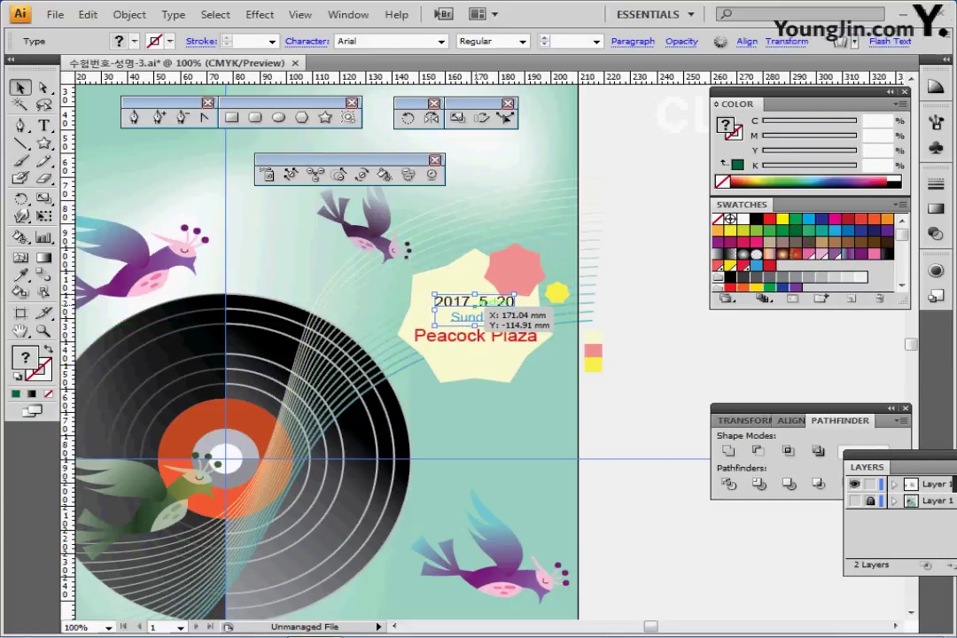
{"action": "double_click", "coordinate": [475, 304]}
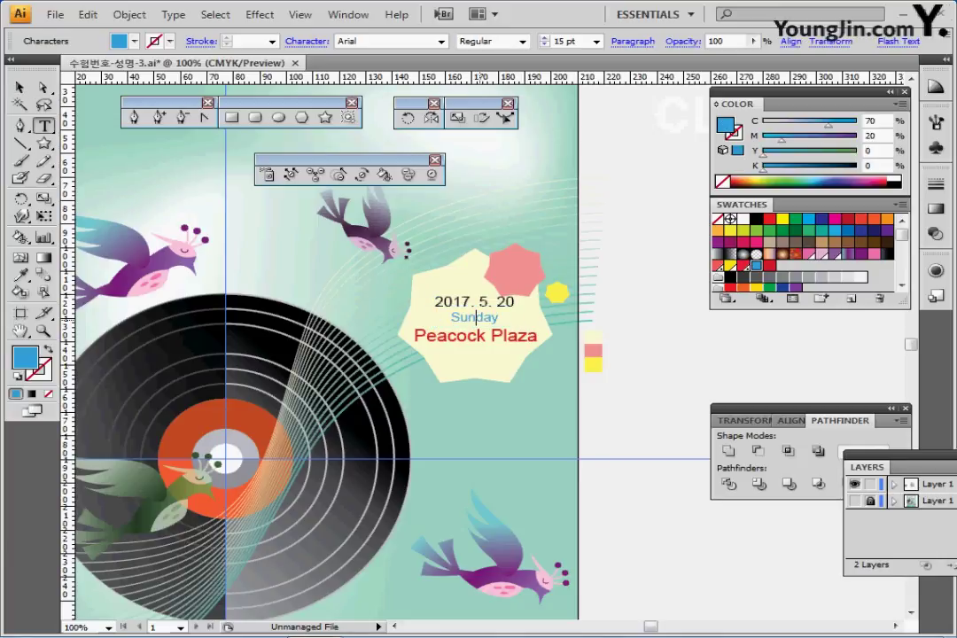
{"action": "double_click", "coordinate": [474, 317]}
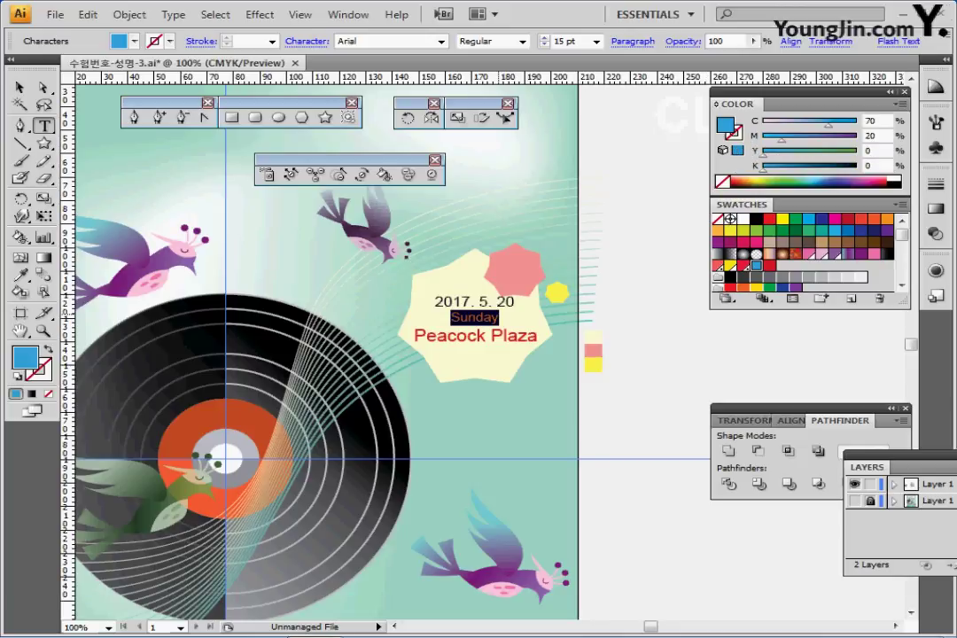
{"action": "key", "text": "Escape"}
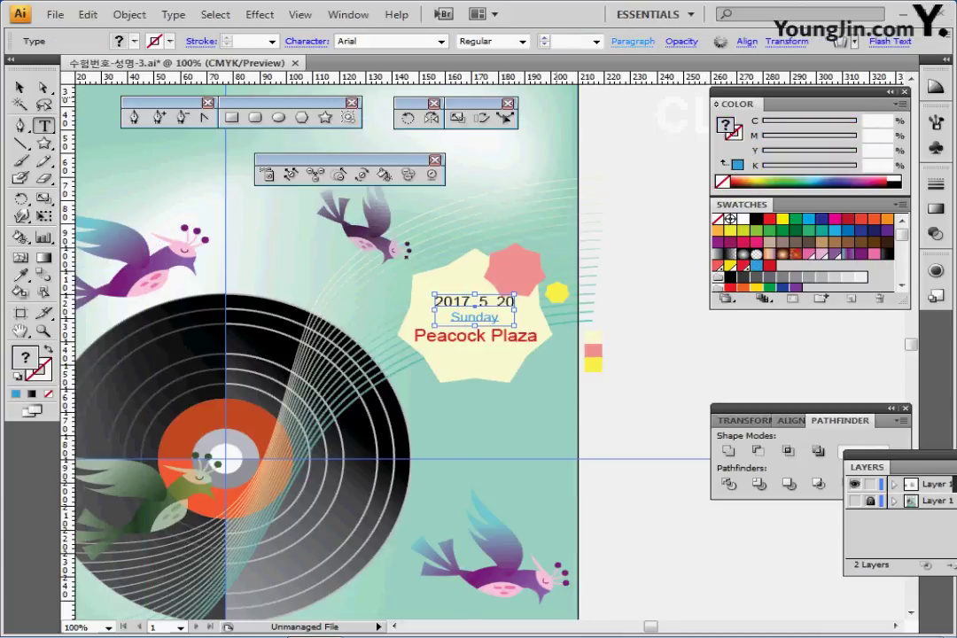
{"action": "left_click", "coordinate": [633, 41]}
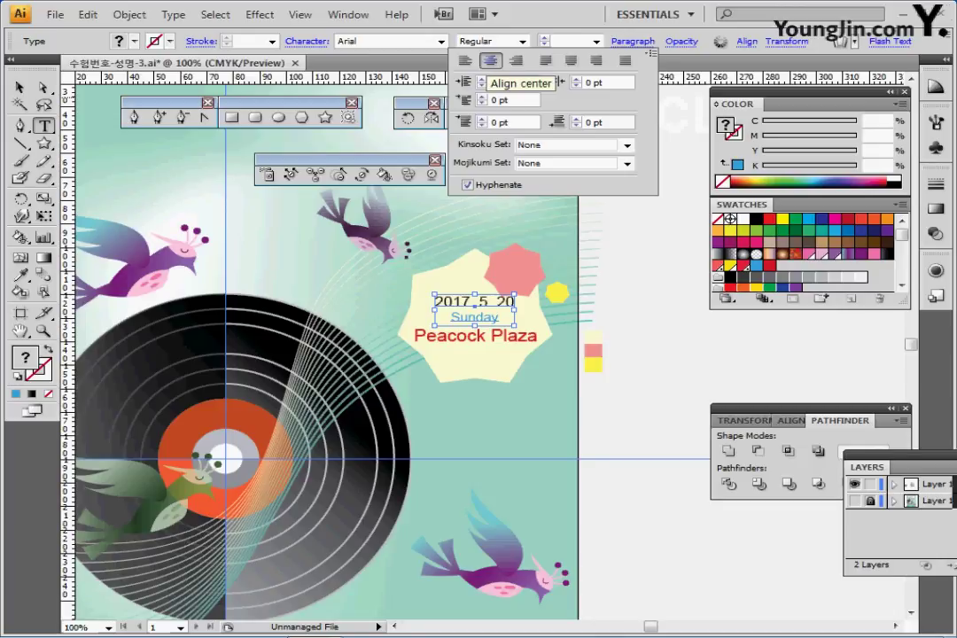
{"action": "key", "text": "Escape"}
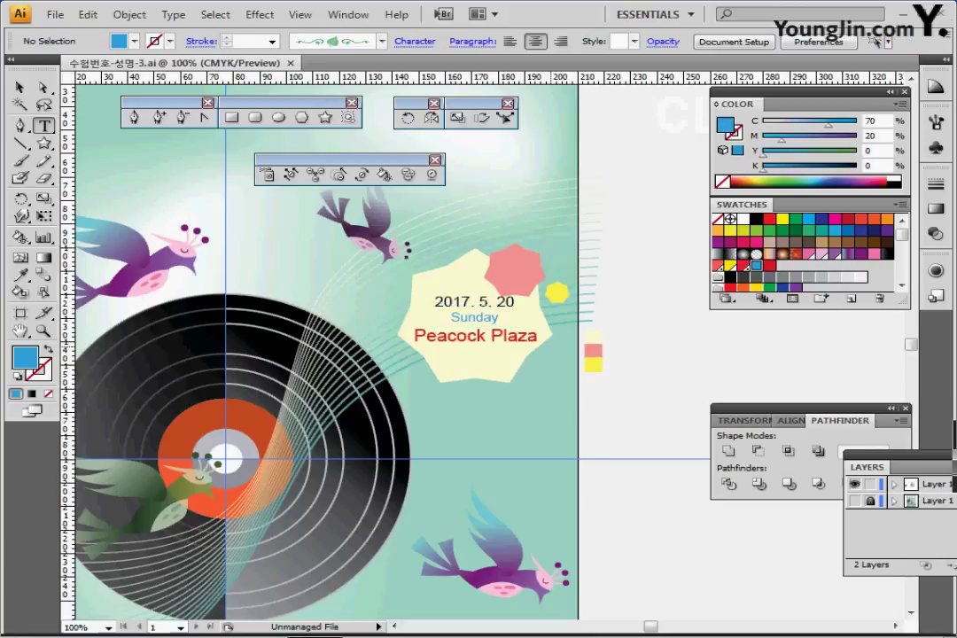
{"action": "key", "text": "ctrl+minus"}
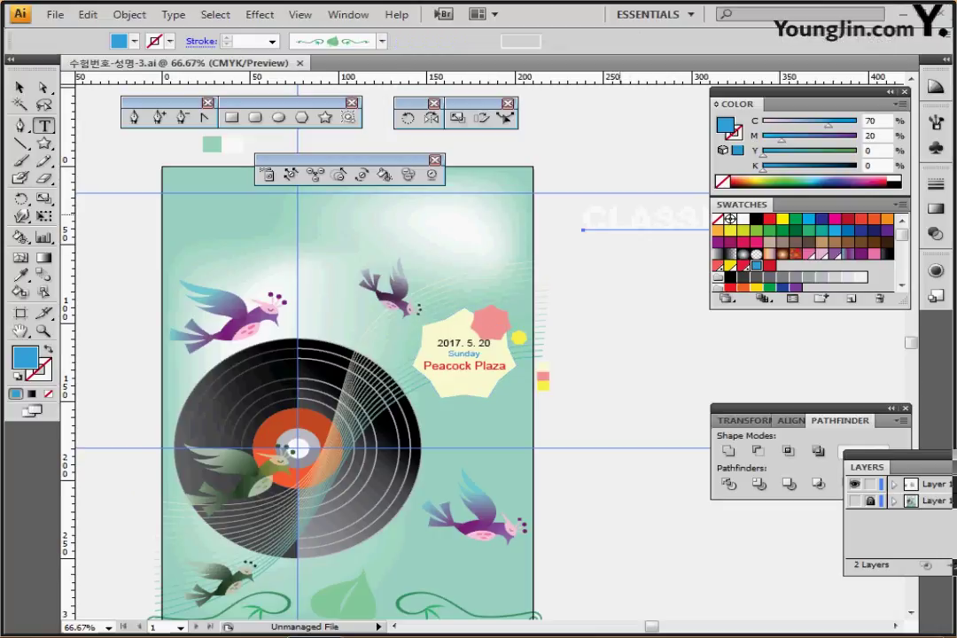
Step: Move the white "CLASSICAL MUSIC" title from beside the artboard onto the upper part of the poster
{"action": "left_click", "coordinate": [585, 223], "text": "ctrl"}
{"action": "left_click", "coordinate": [585, 222]}
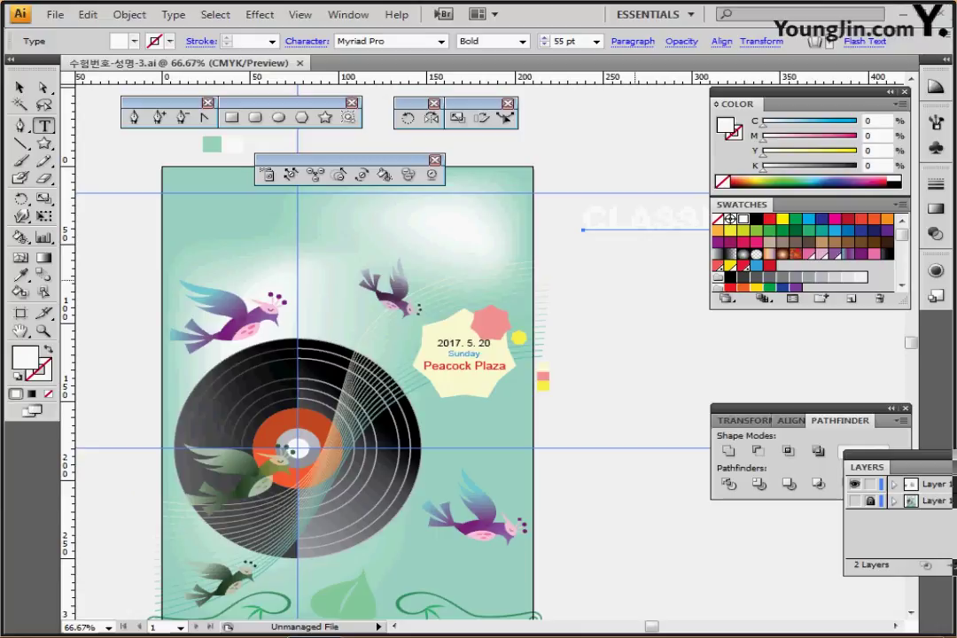
{"action": "key", "text": "ctrl+Return"}
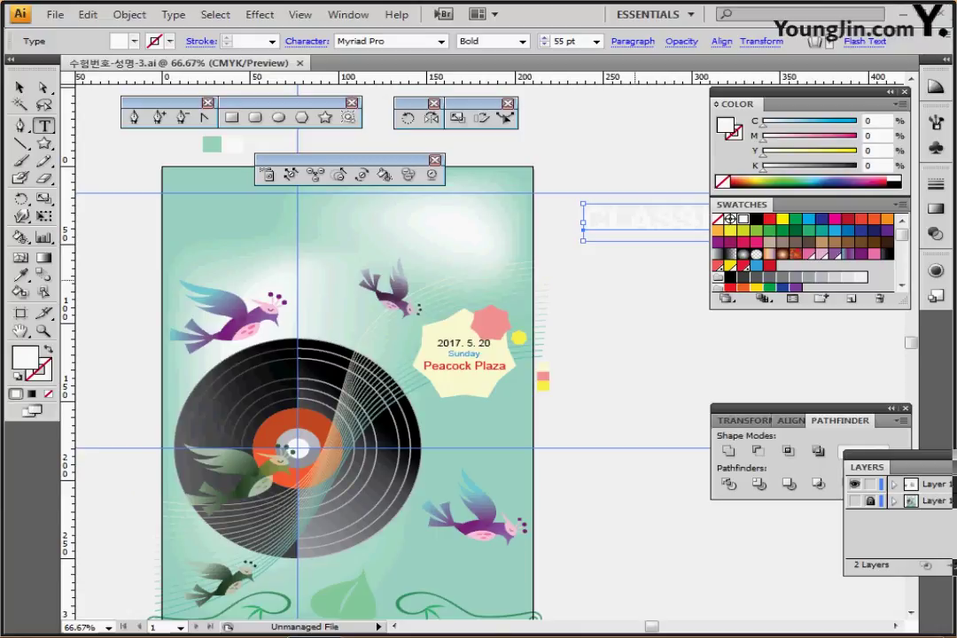
{"action": "left_click_drag", "start_coordinate": [652, 219], "coordinate": [262, 211]}
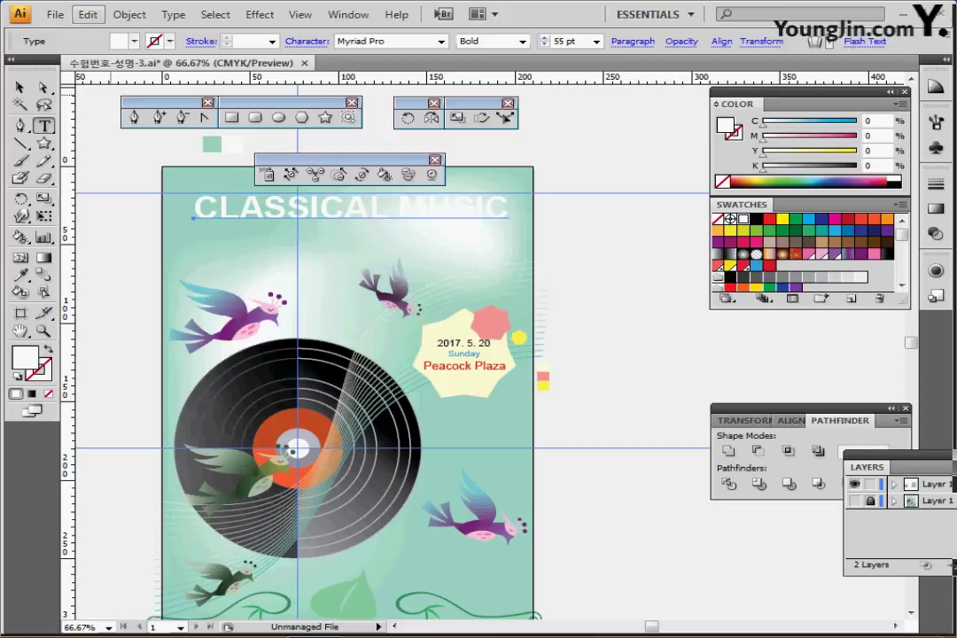
Step: Warp the "CLASSICAL MUSIC" title with a horizontal Arc Lower envelope distortion at 25% bend
{"action": "left_click", "coordinate": [129, 15]}
{"action": "mouse_move", "coordinate": [222, 371]}
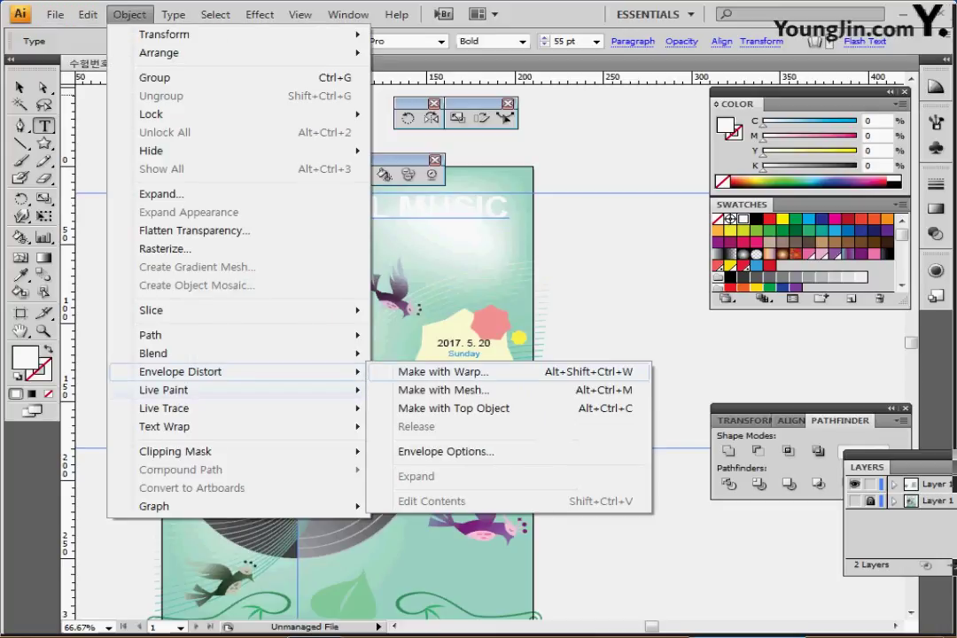
{"action": "left_click", "coordinate": [443, 371]}
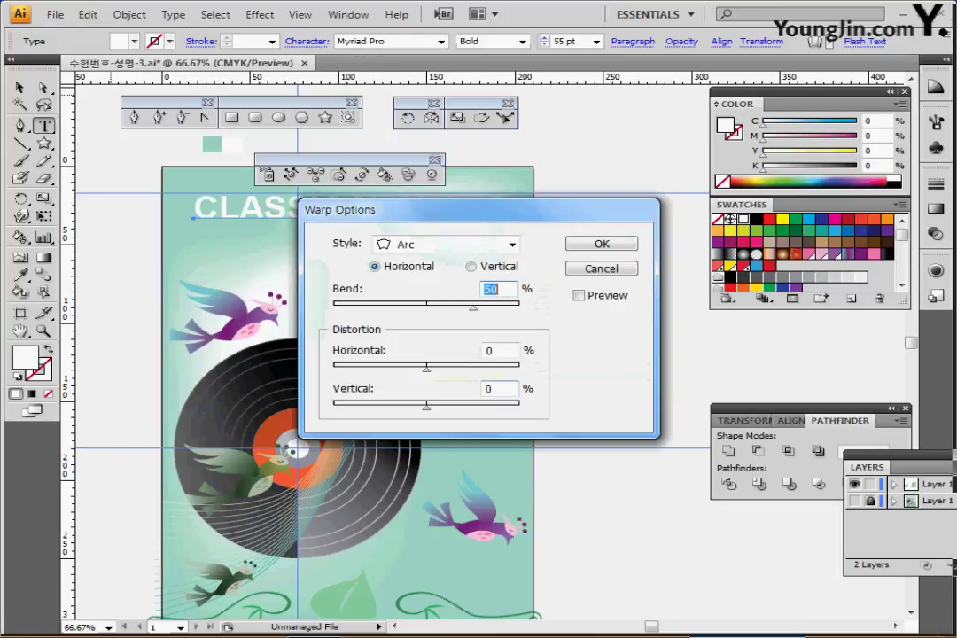
{"action": "left_click_drag", "start_coordinate": [399, 209], "coordinate": [569, 178]}
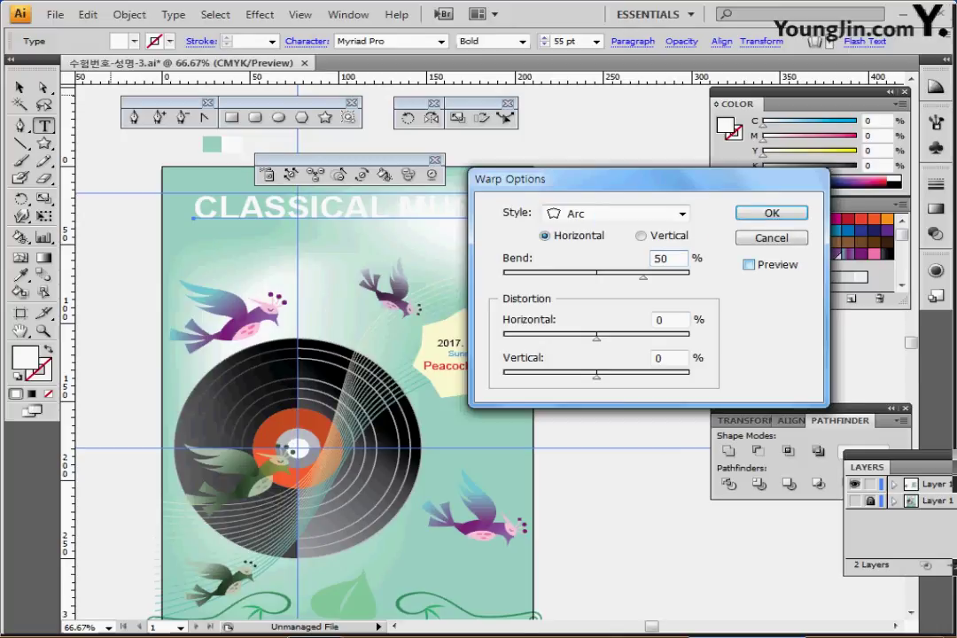
{"action": "left_click", "coordinate": [749, 264]}
{"action": "left_click", "coordinate": [682, 213]}
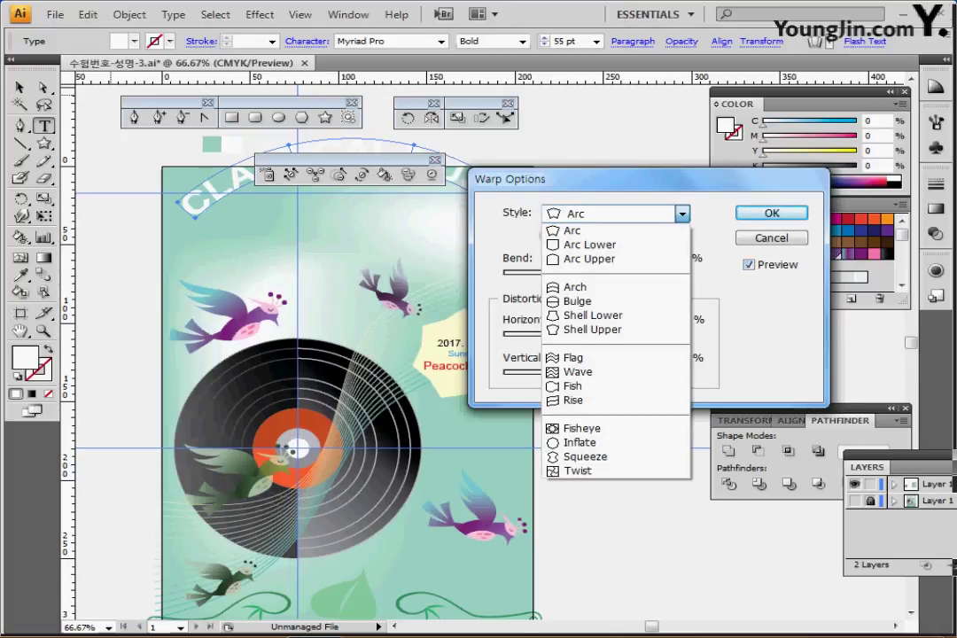
{"action": "left_click", "coordinate": [590, 245]}
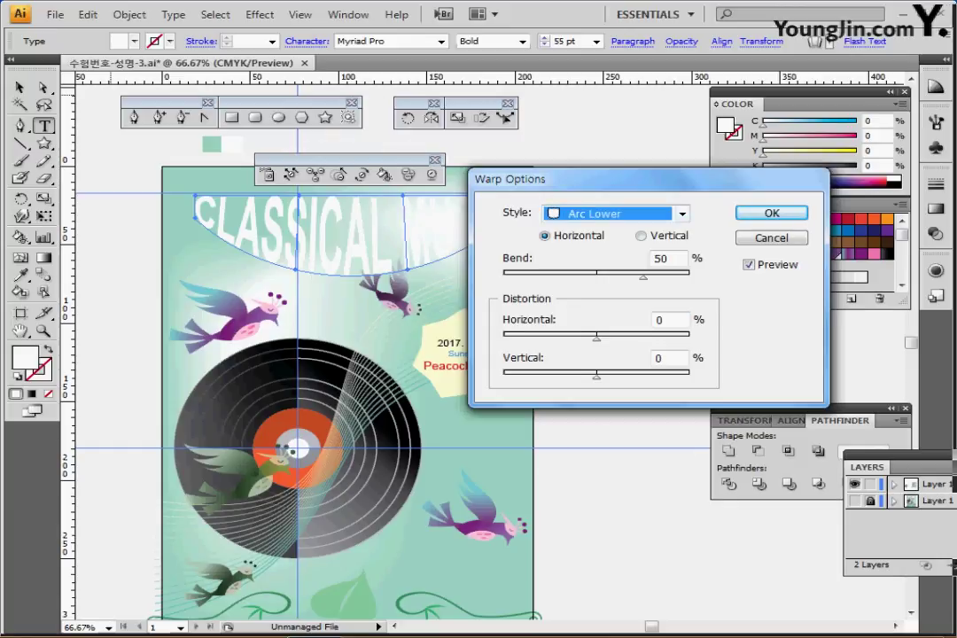
{"action": "double_click", "coordinate": [661, 259]}
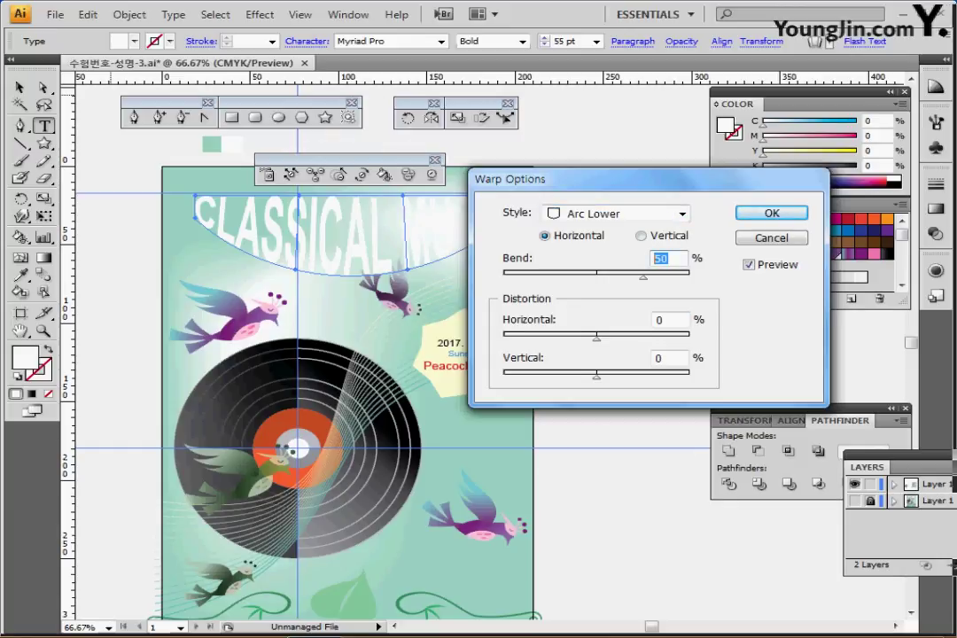
{"action": "type", "text": "25"}
{"action": "key", "text": "Return"}
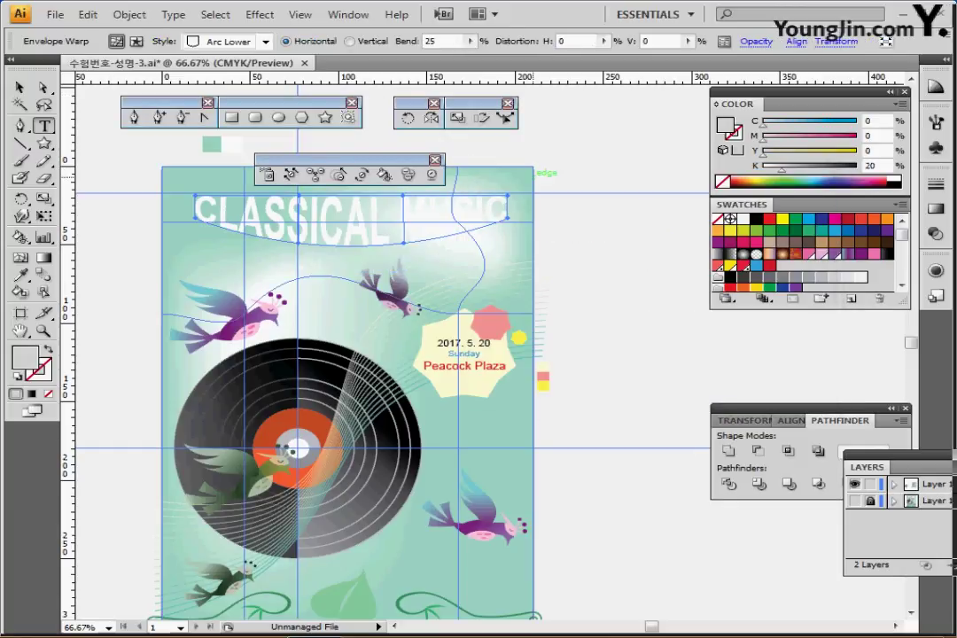
Step: Apply a Multiply drop shadow with 2 mm X and Y offsets and an adjusted blur to the title, and save the file
{"action": "left_click", "coordinate": [260, 14]}
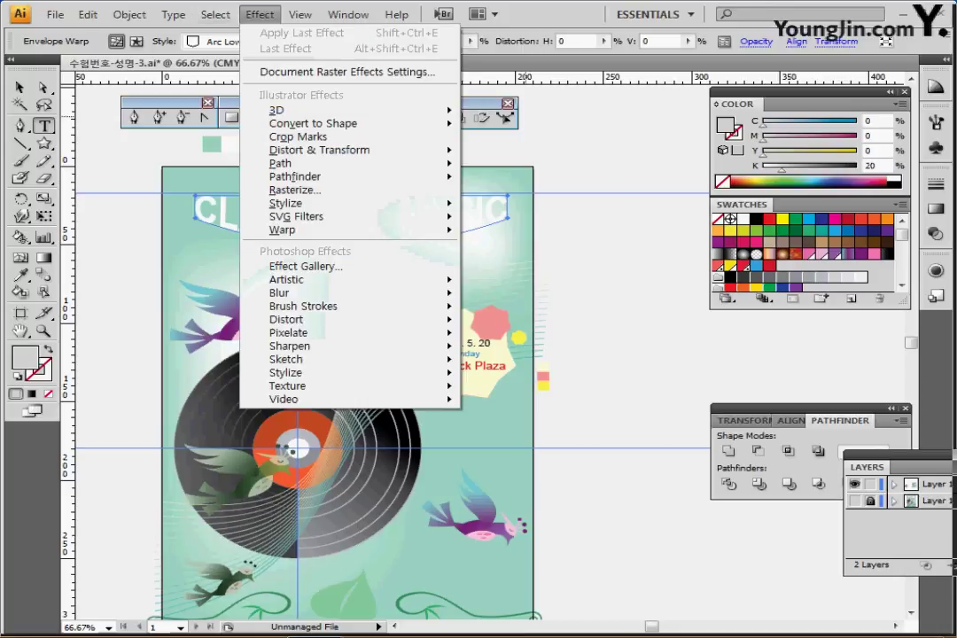
{"action": "mouse_move", "coordinate": [301, 204]}
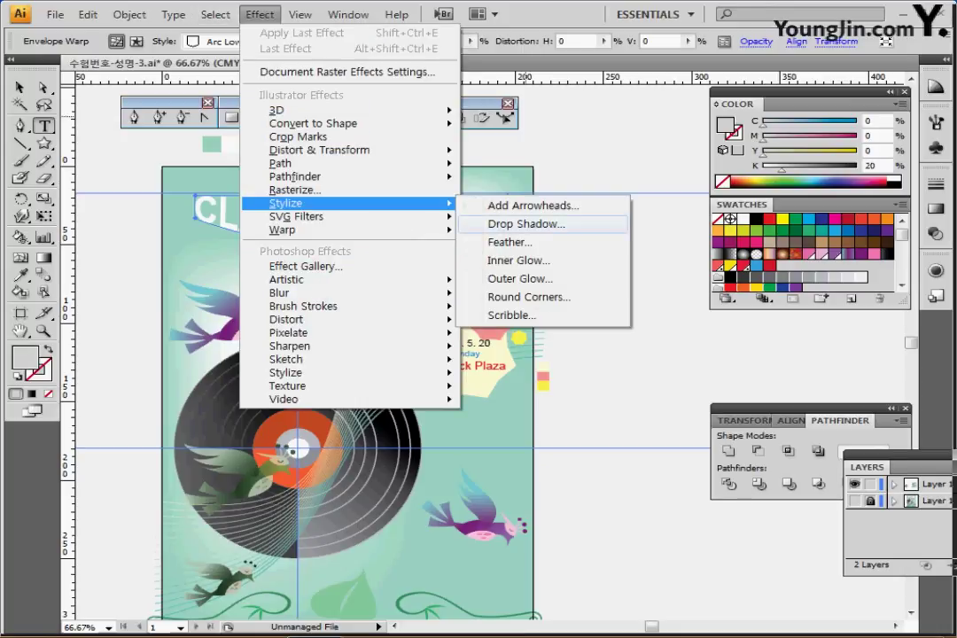
{"action": "left_click", "coordinate": [526, 223]}
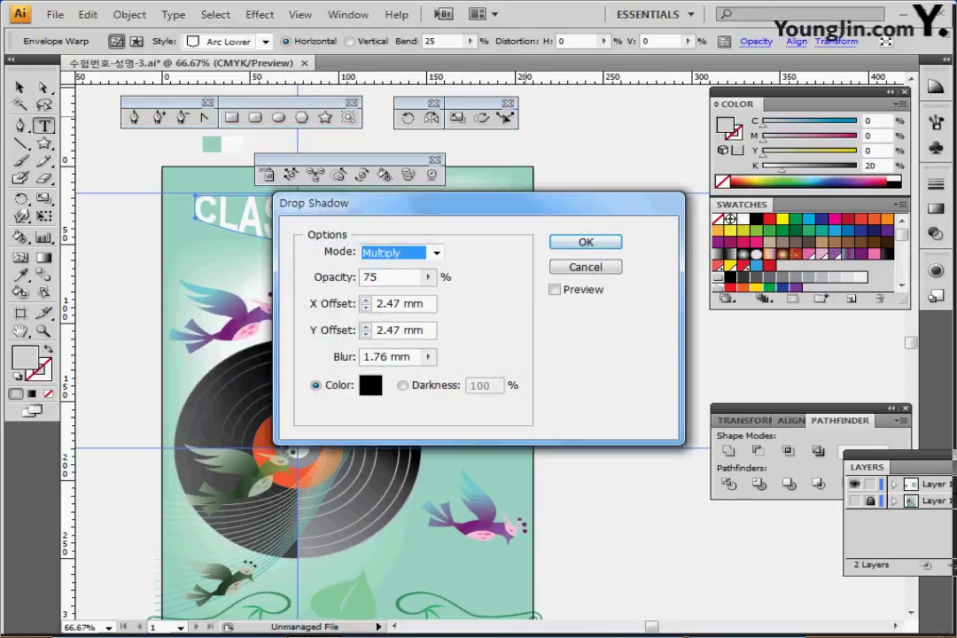
{"action": "left_click_drag", "start_coordinate": [479, 203], "coordinate": [701, 206]}
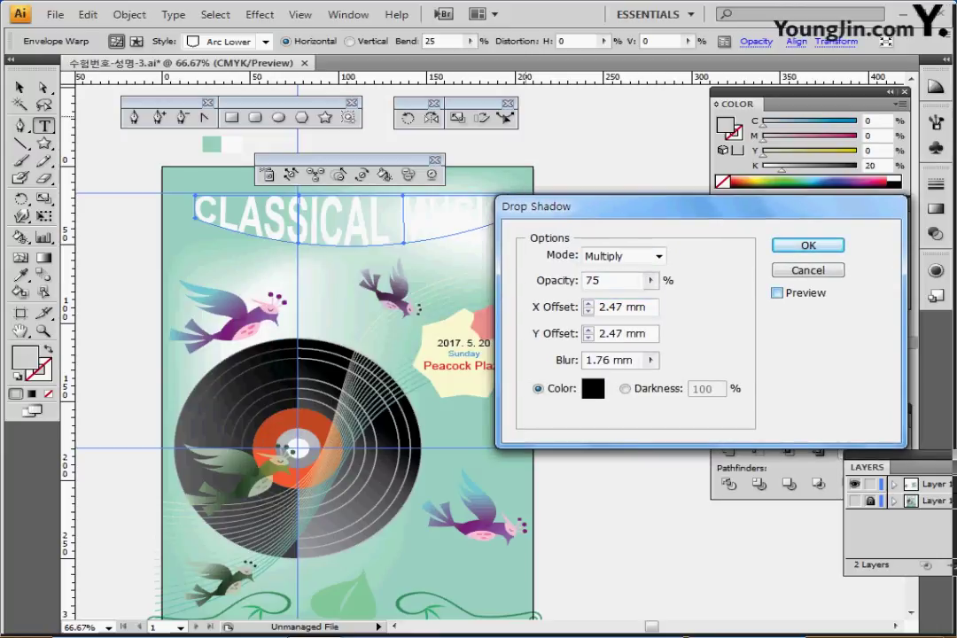
{"action": "left_click", "coordinate": [778, 293]}
{"action": "left_click", "coordinate": [588, 304]}
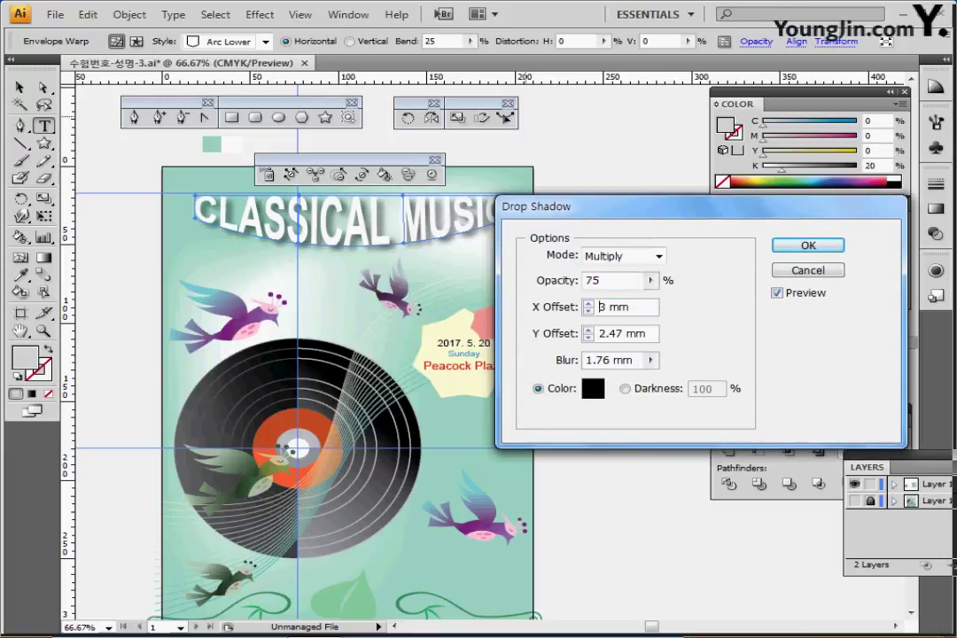
{"action": "key", "text": "Down"}
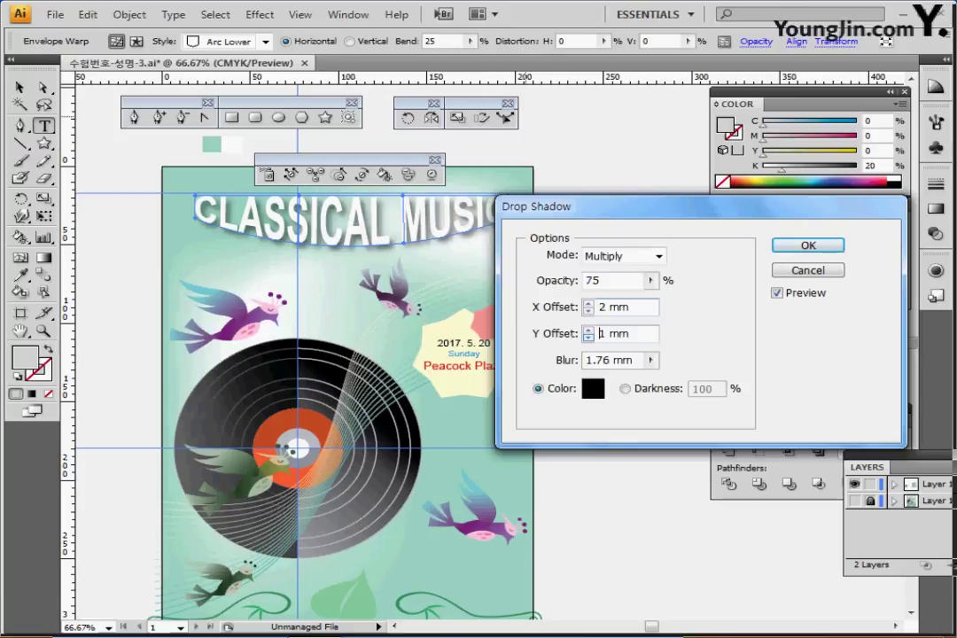
{"action": "type", "text": "2"}
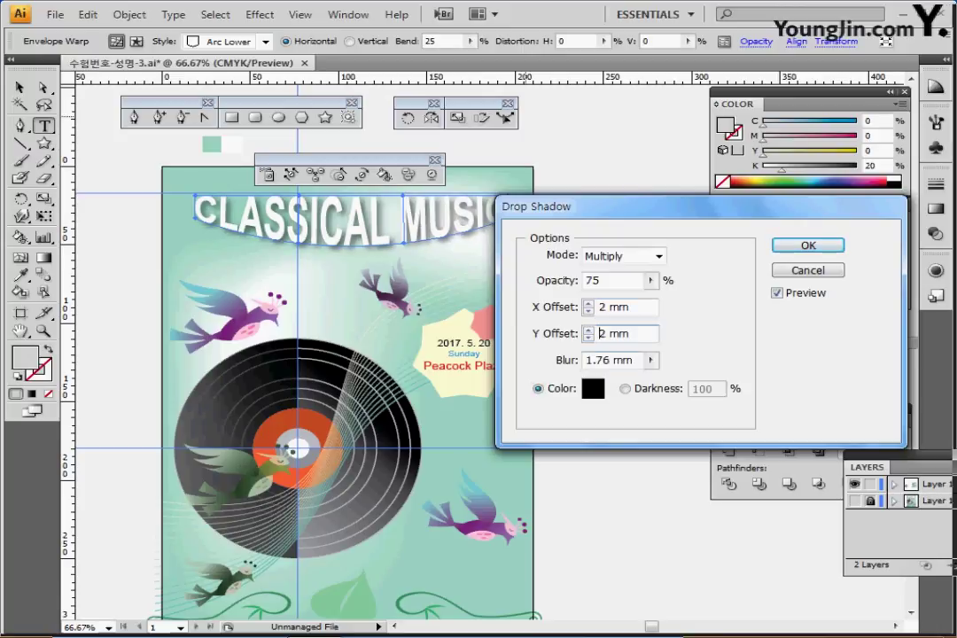
{"action": "left_click_drag", "start_coordinate": [611, 361], "coordinate": [596, 361]}
{"action": "type", "text": "5"}
{"action": "key", "text": "Return"}
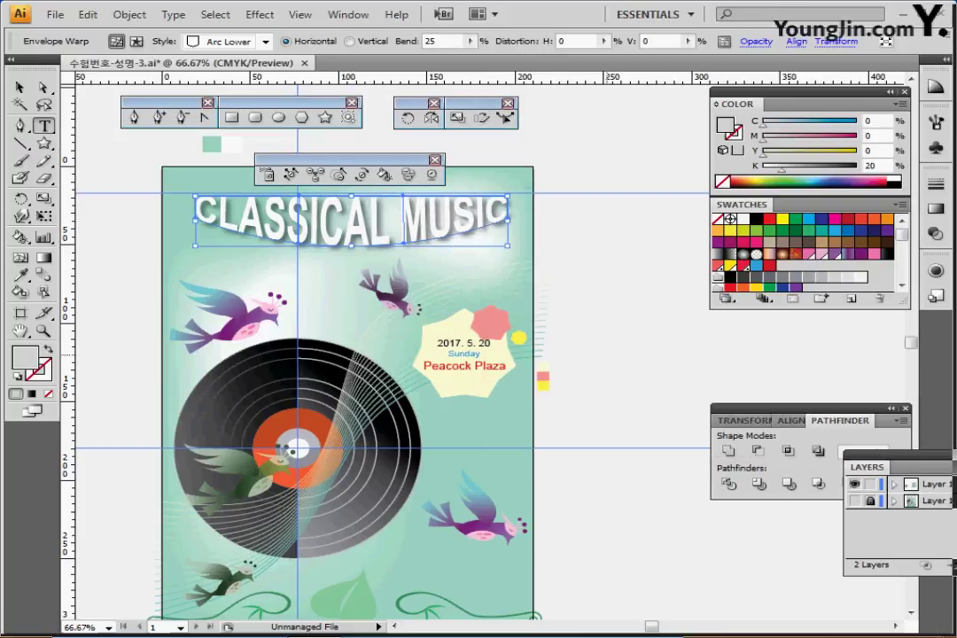
{"action": "key", "text": "ctrl+s"}
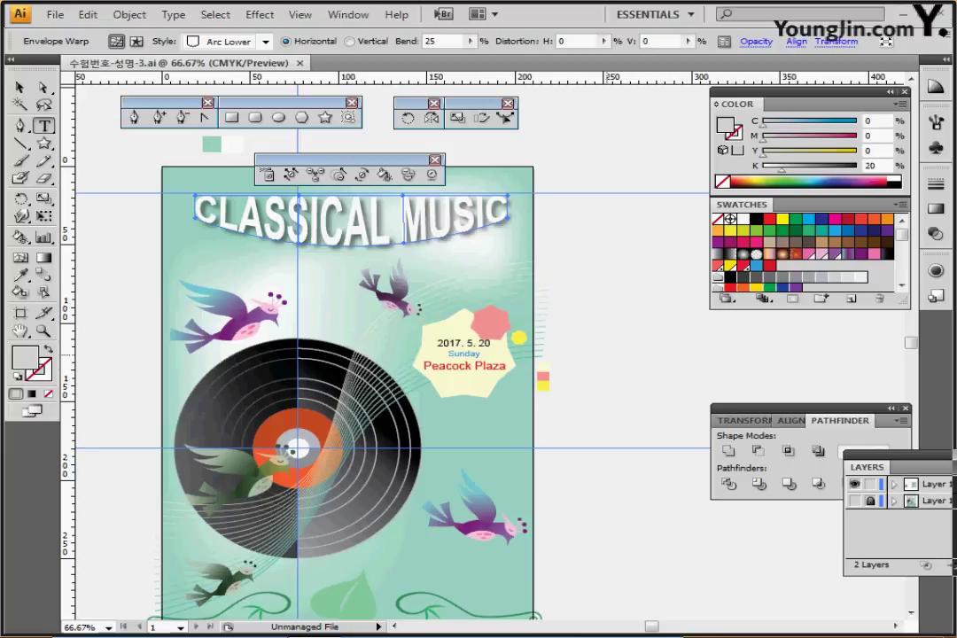
Step: Close the floating symbolism tools and create a 210 × 297 mm rectangle covering the poster from the artboard's top-left corner
{"action": "key", "text": "ctrl+minus"}
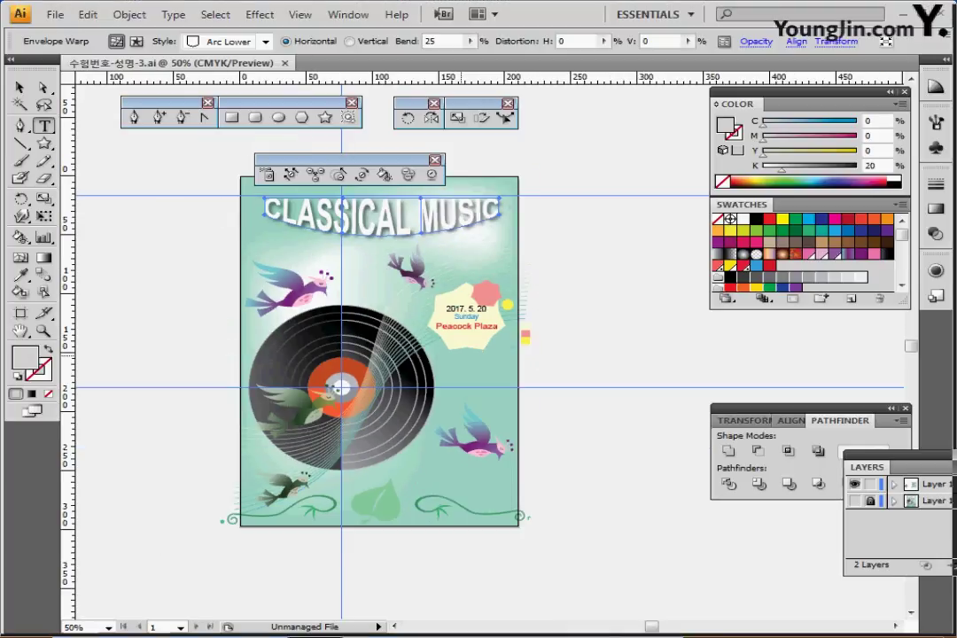
{"action": "left_click_drag", "start_coordinate": [461, 357], "coordinate": [420, 358]}
{"action": "left_click", "coordinate": [550, 288], "text": "ctrl"}
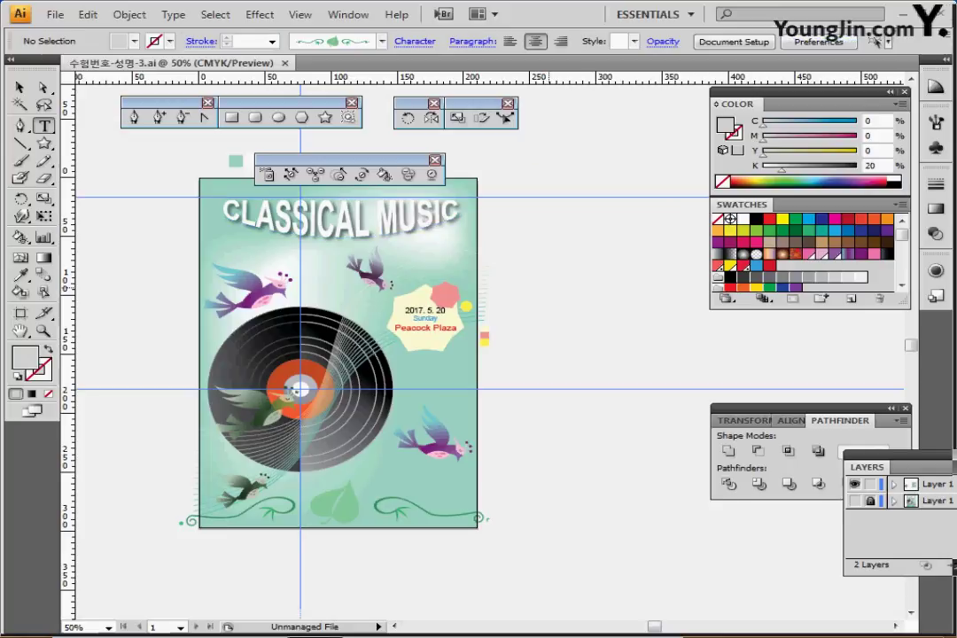
{"action": "left_click_drag", "start_coordinate": [567, 288], "coordinate": [533, 302]}
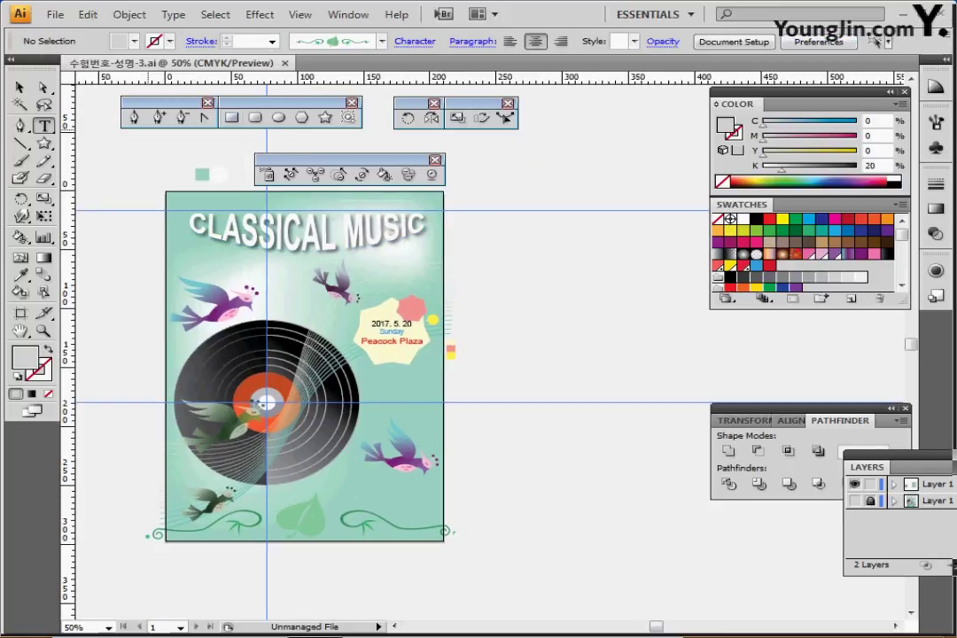
{"action": "left_click", "coordinate": [231, 117]}
{"action": "left_click_drag", "start_coordinate": [363, 159], "coordinate": [366, 149]}
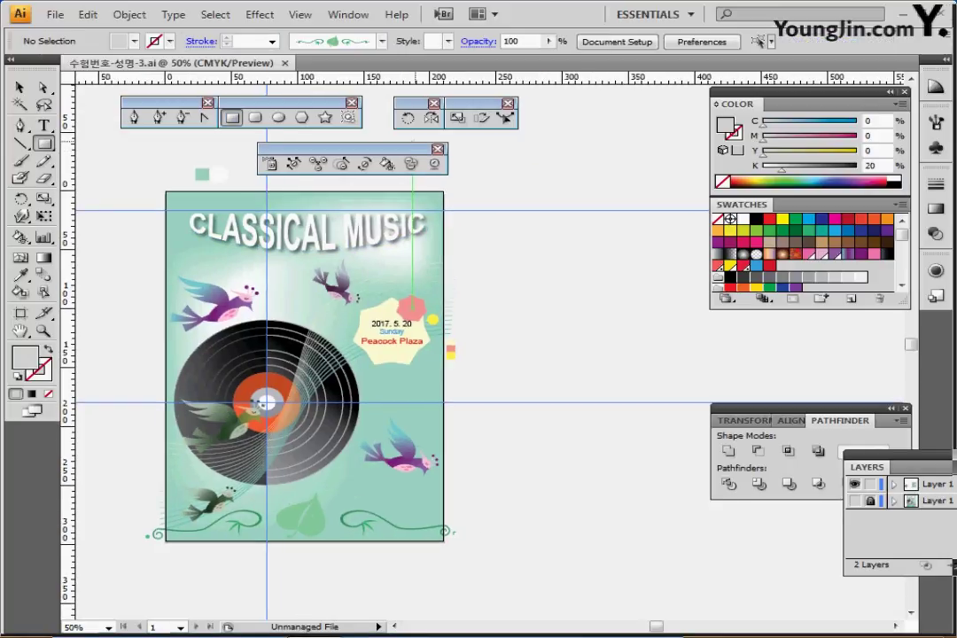
{"action": "left_click", "coordinate": [437, 149]}
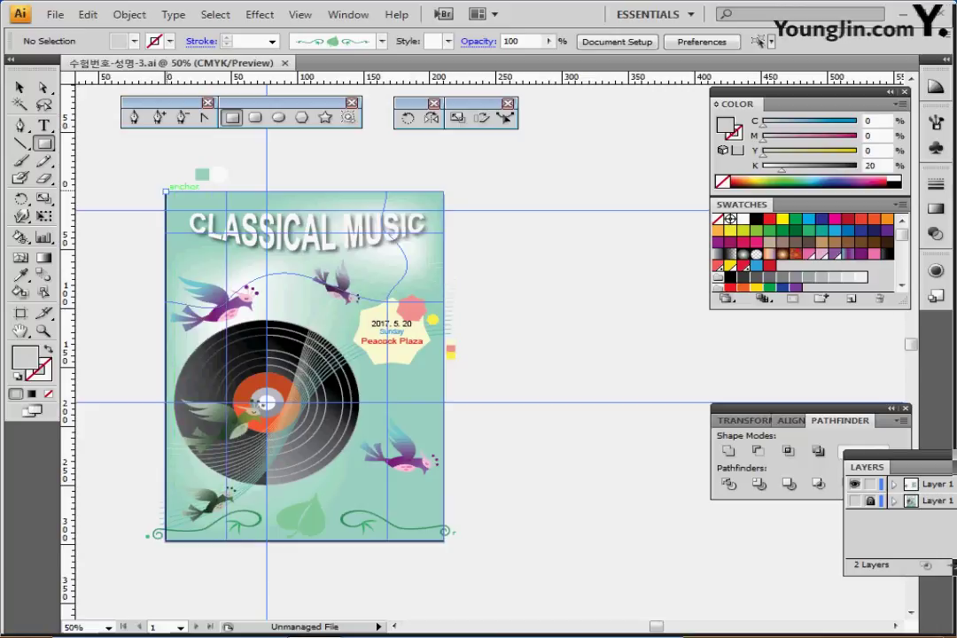
{"action": "left_click", "coordinate": [166, 189]}
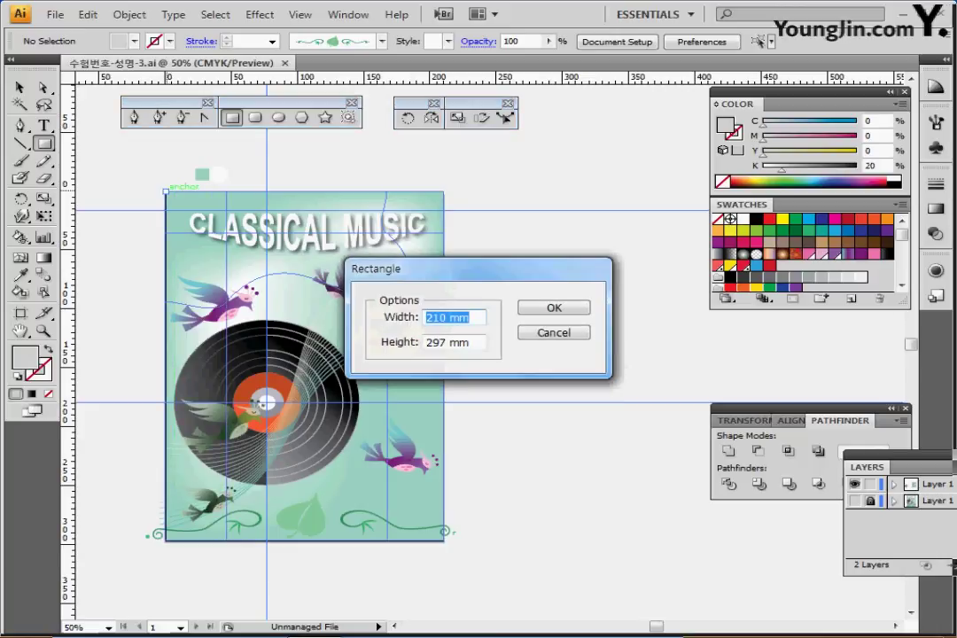
{"action": "key", "text": "Return"}
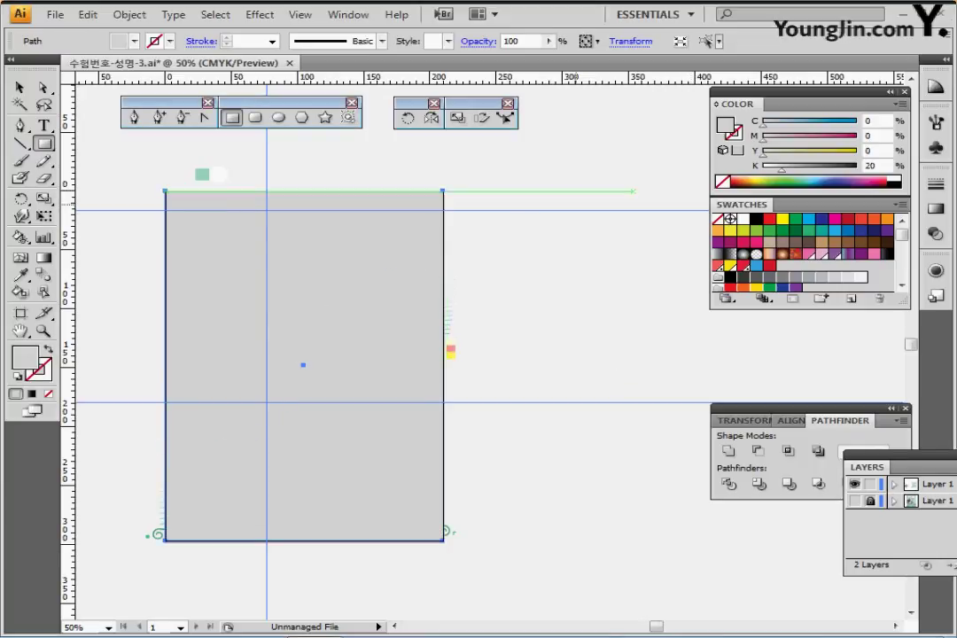
Step: Select all the poster artwork together with the covering rectangle and make a clipping mask
{"action": "key", "text": "ctrl"}
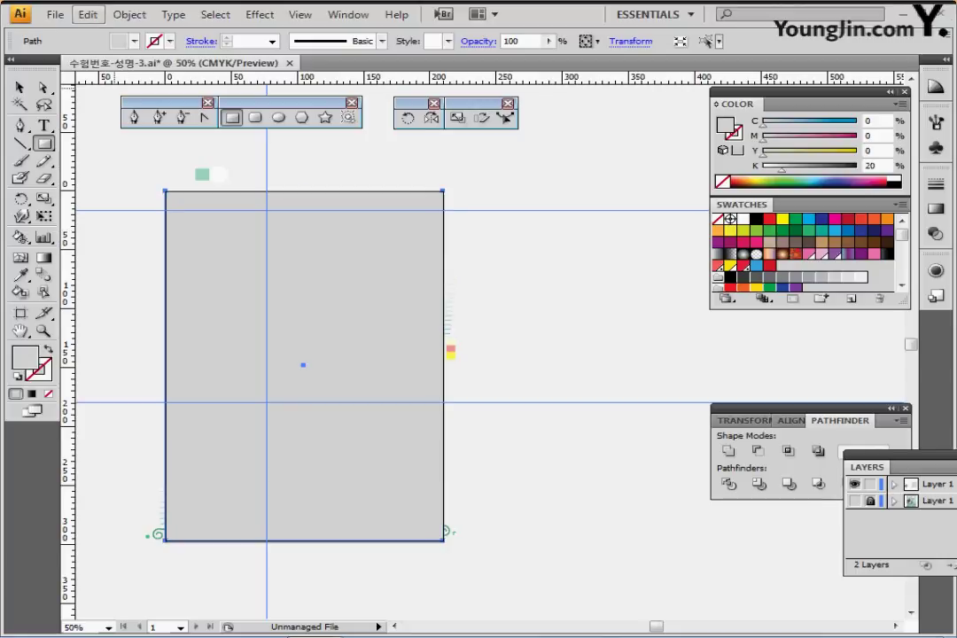
{"action": "left_click", "coordinate": [130, 14]}
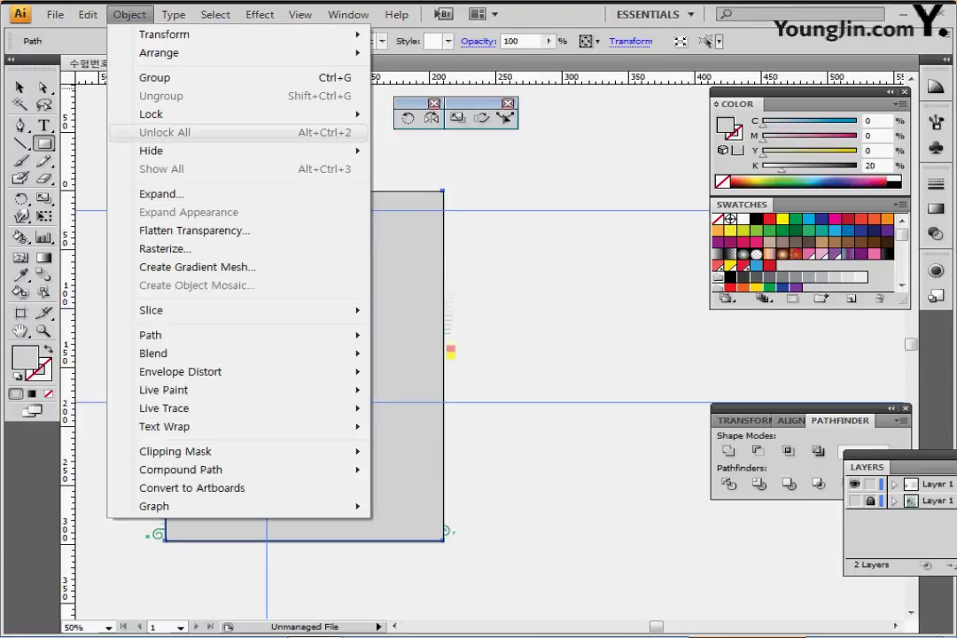
{"action": "key", "text": "ctrl+alt+2"}
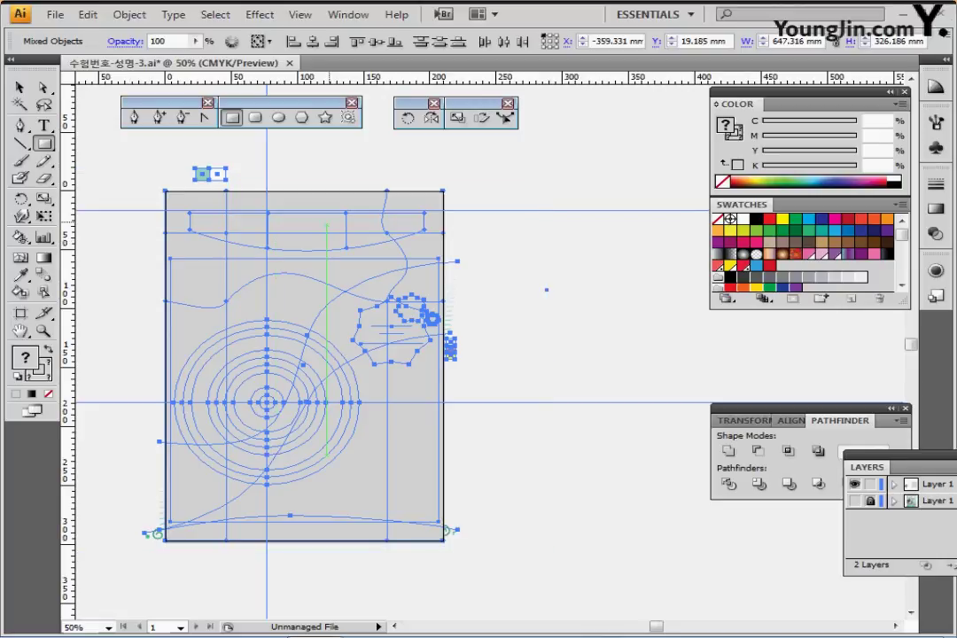
{"action": "right_click", "coordinate": [330, 221]}
{"action": "left_click", "coordinate": [363, 293]}
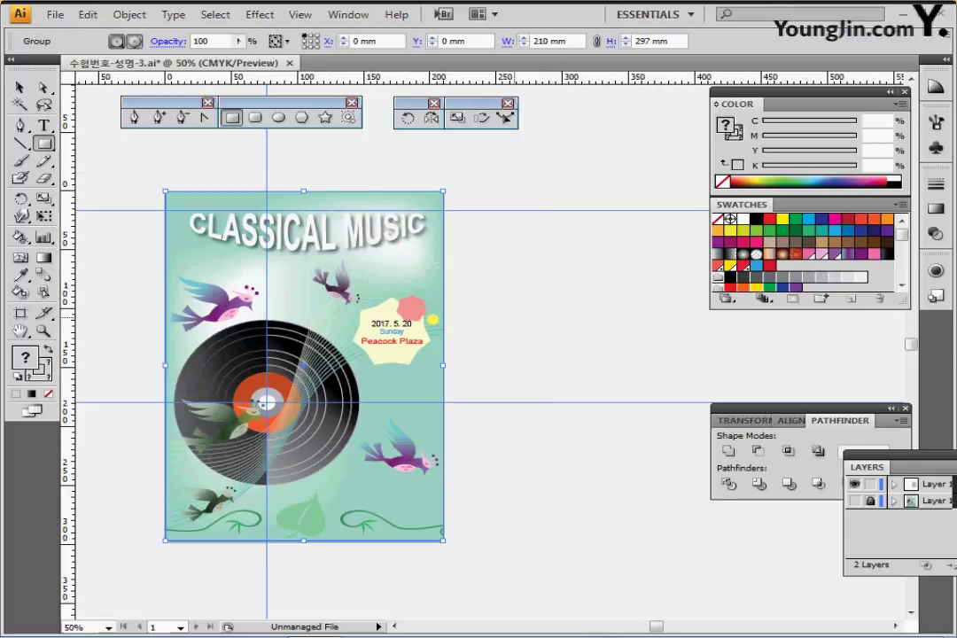
Step: Deselect the clipped poster group and hide the guides
{"action": "key", "text": "ctrl+shift+a"}
{"action": "left_click_drag", "start_coordinate": [517, 369], "coordinate": [474, 345]}
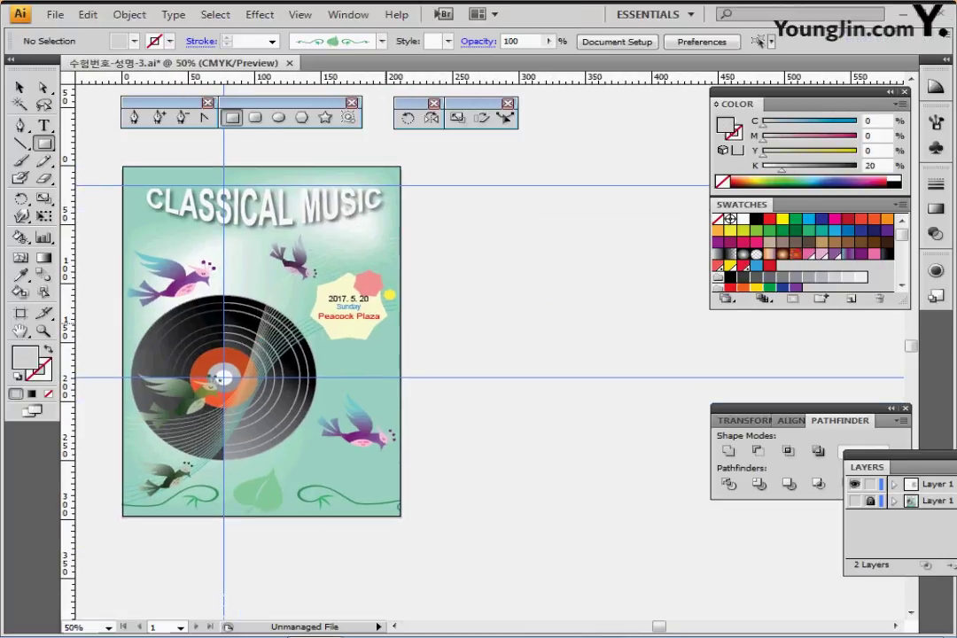
{"action": "key", "text": "ctrl+semicolon"}
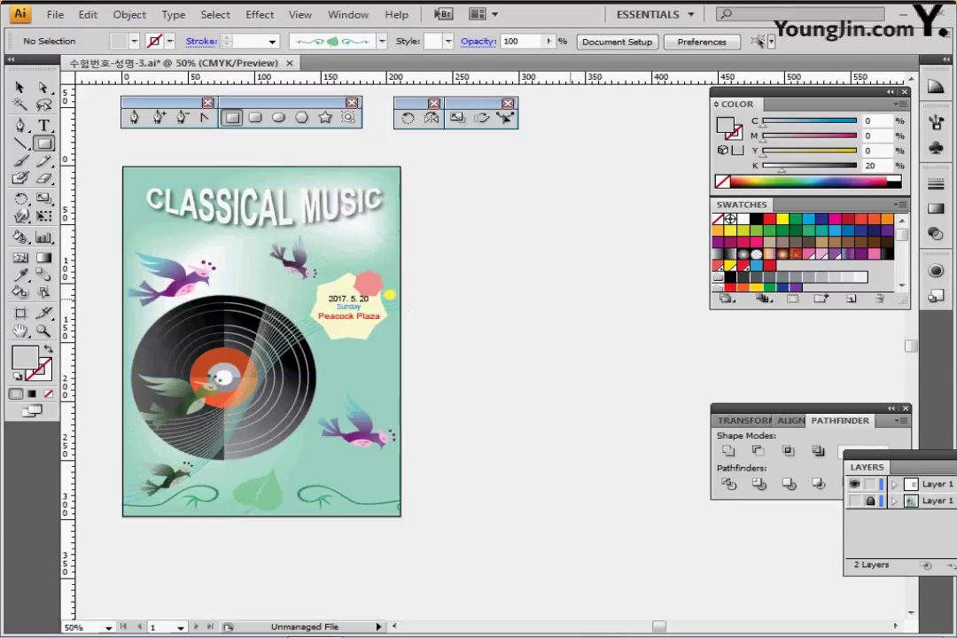